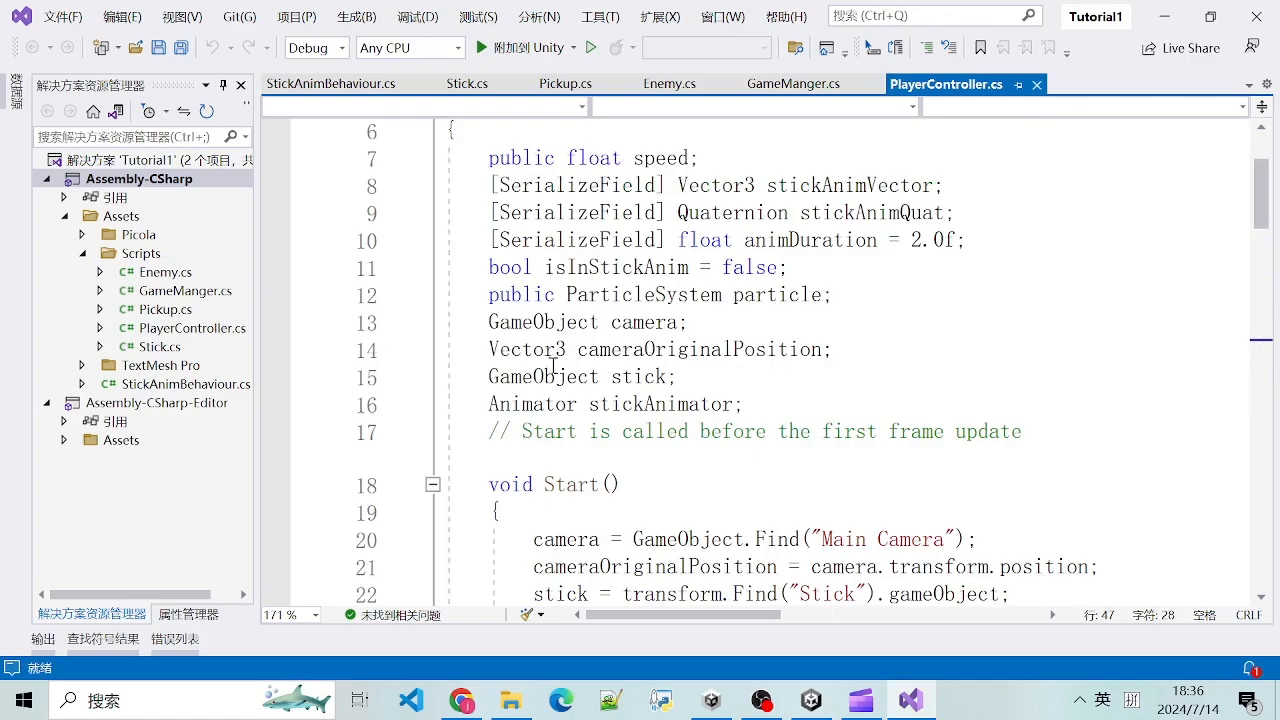
Step: Switch from the PlayerController script to Unity and inspect the player character holding the stick in the scene
scroll(760, 400, down, 4)
click(811, 700)
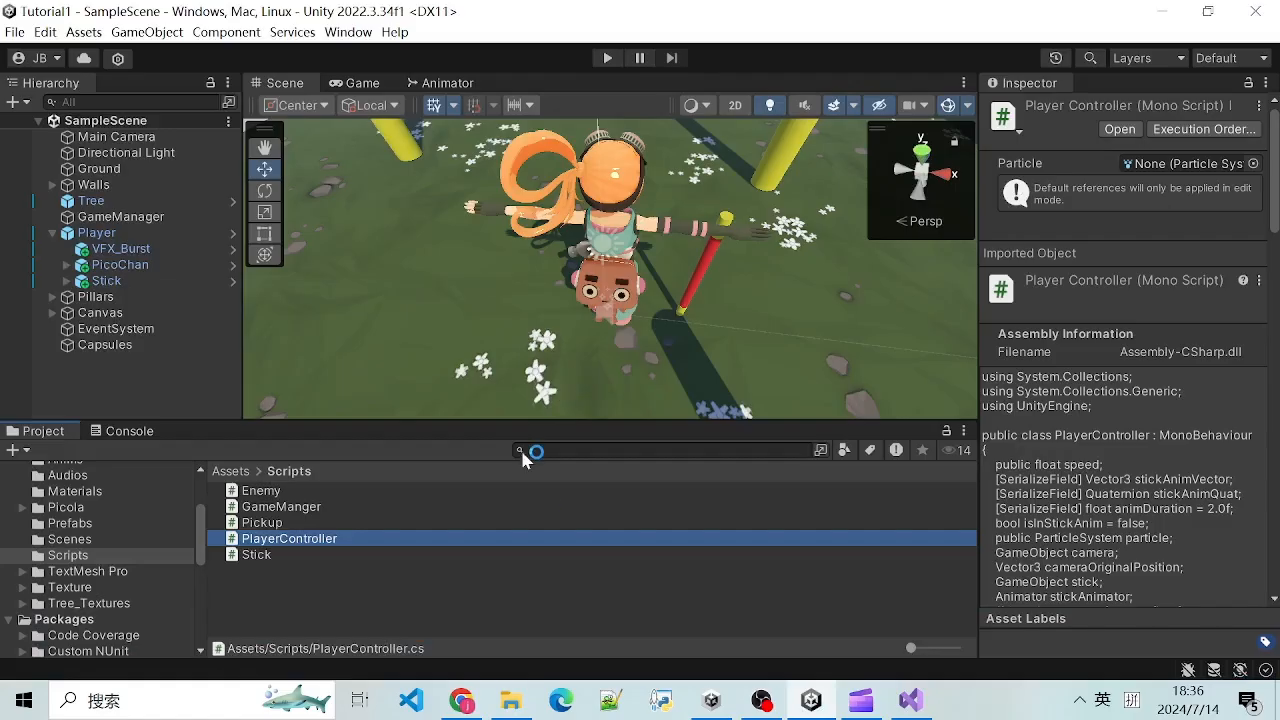
scroll(440, 338, down, 3)
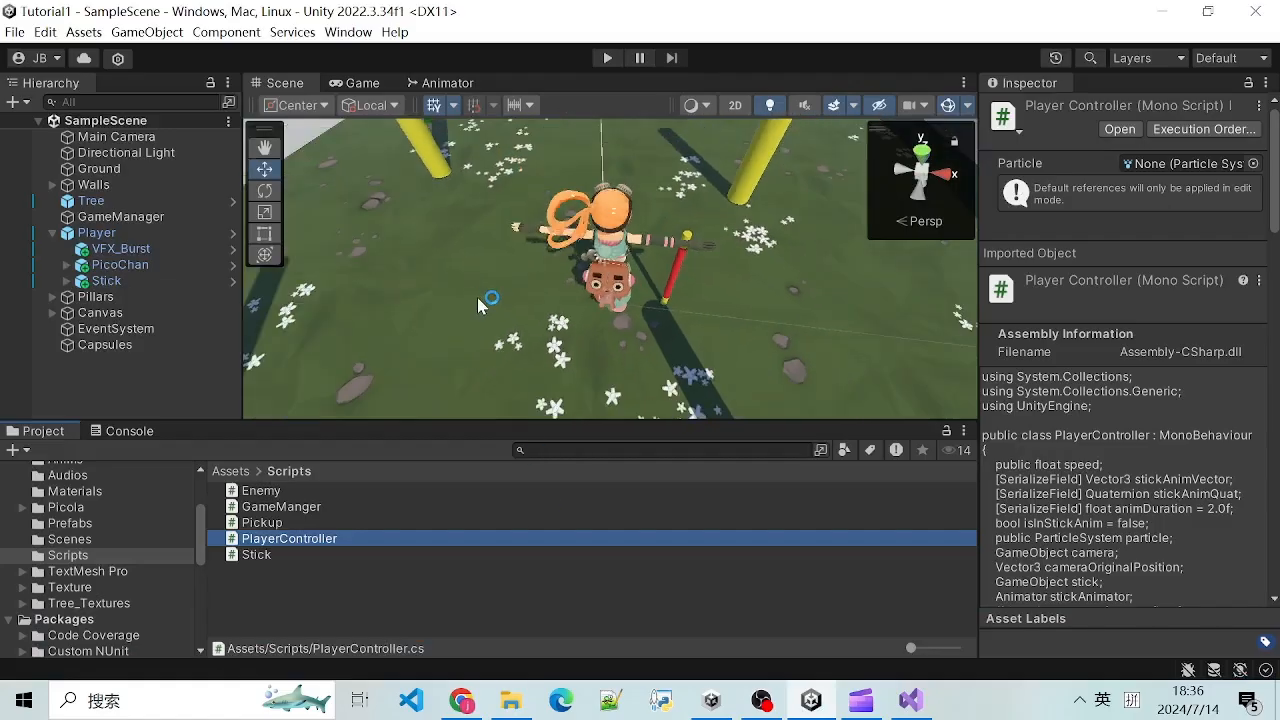
scroll(477, 297, up, 5)
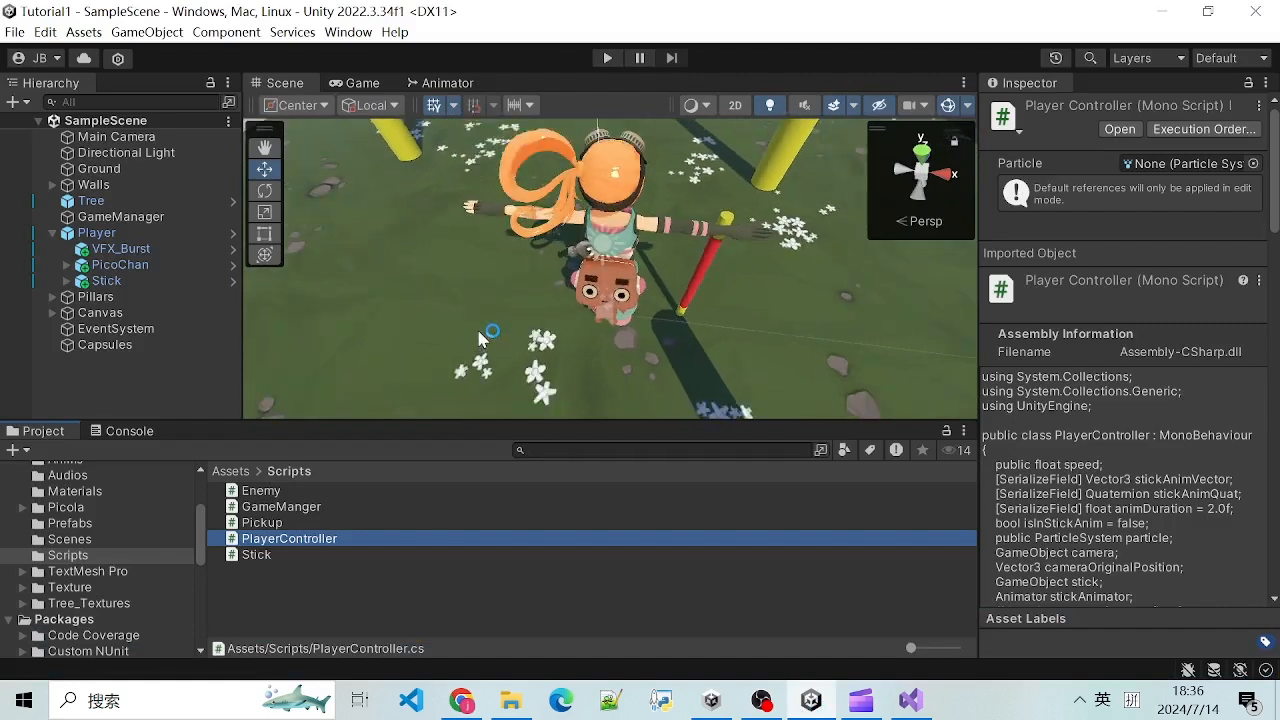
scroll(480, 338, down, 4)
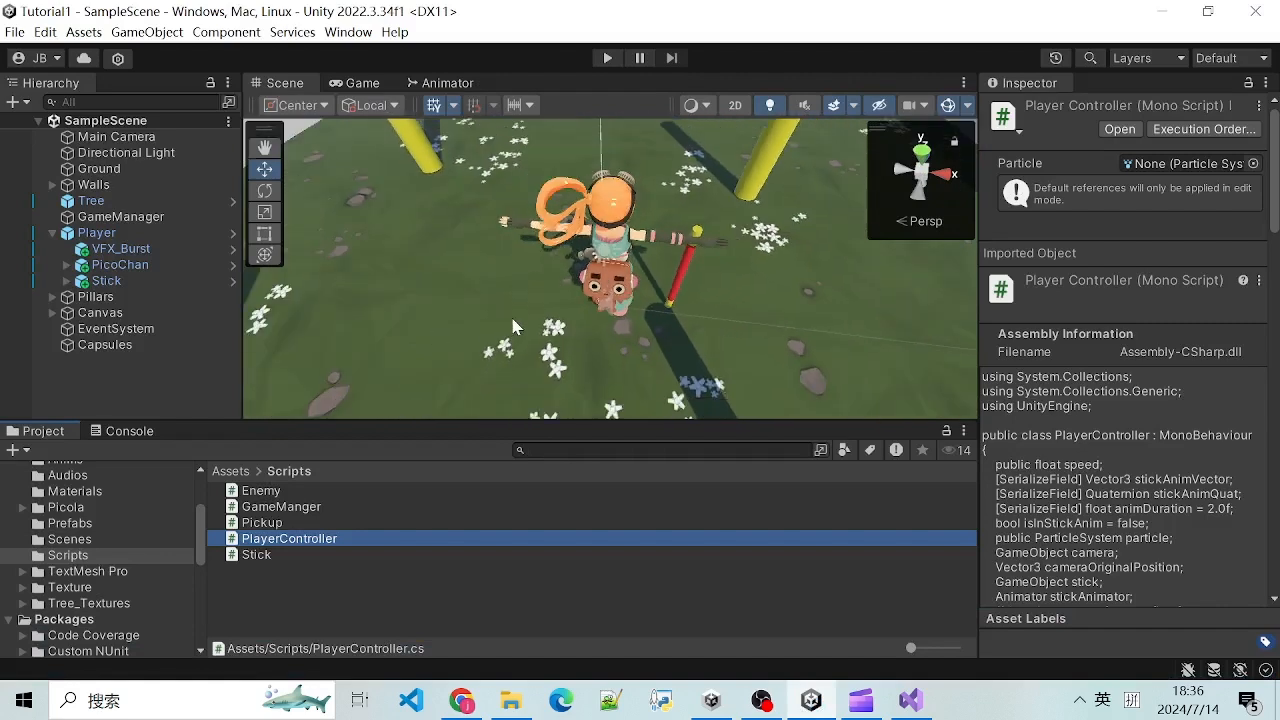
alt+drag(513, 327, 350, 370)
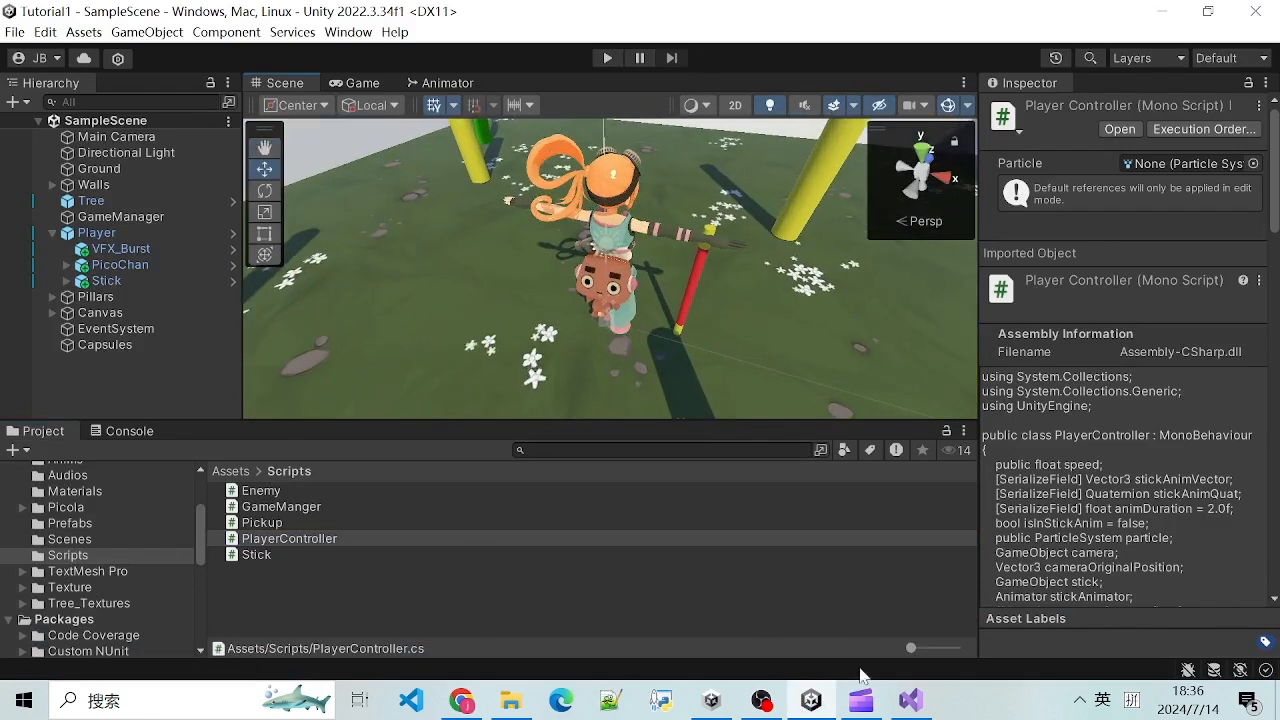
Step: Select the Stick object under Player and review its Box Collider, Stick script and Animator components
right_click(106, 281)
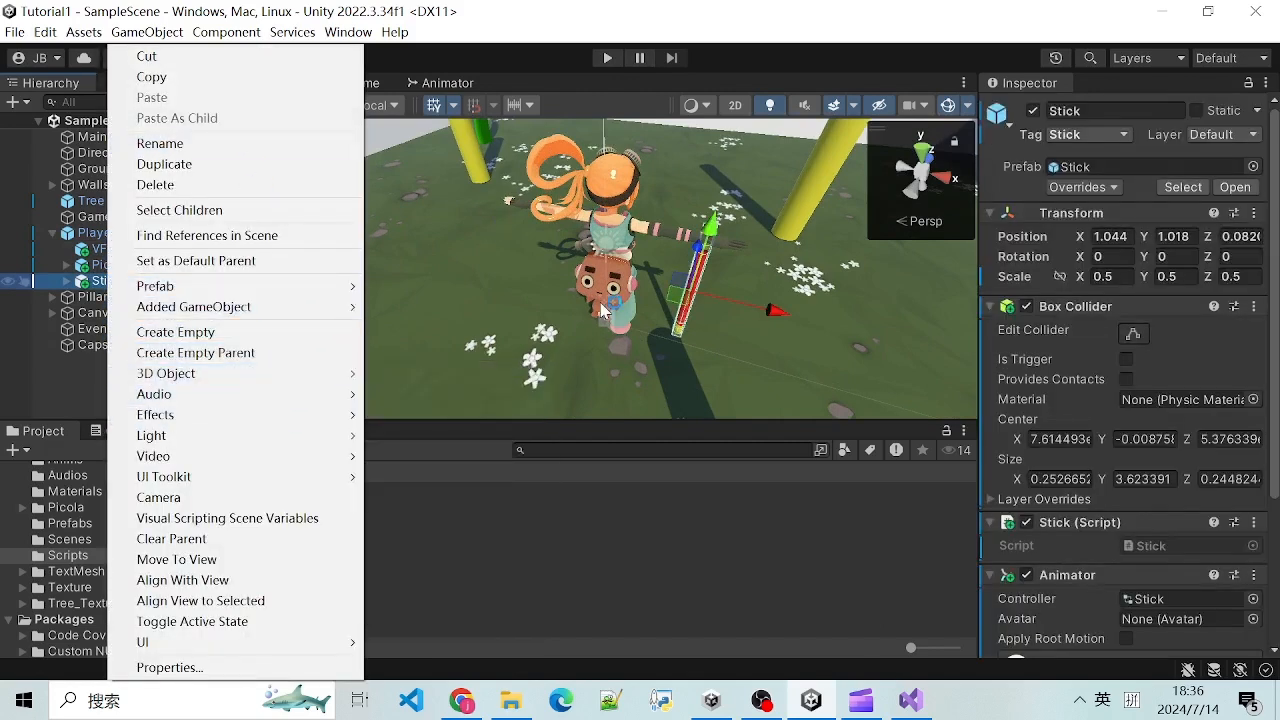
click(479, 375)
click(104, 282)
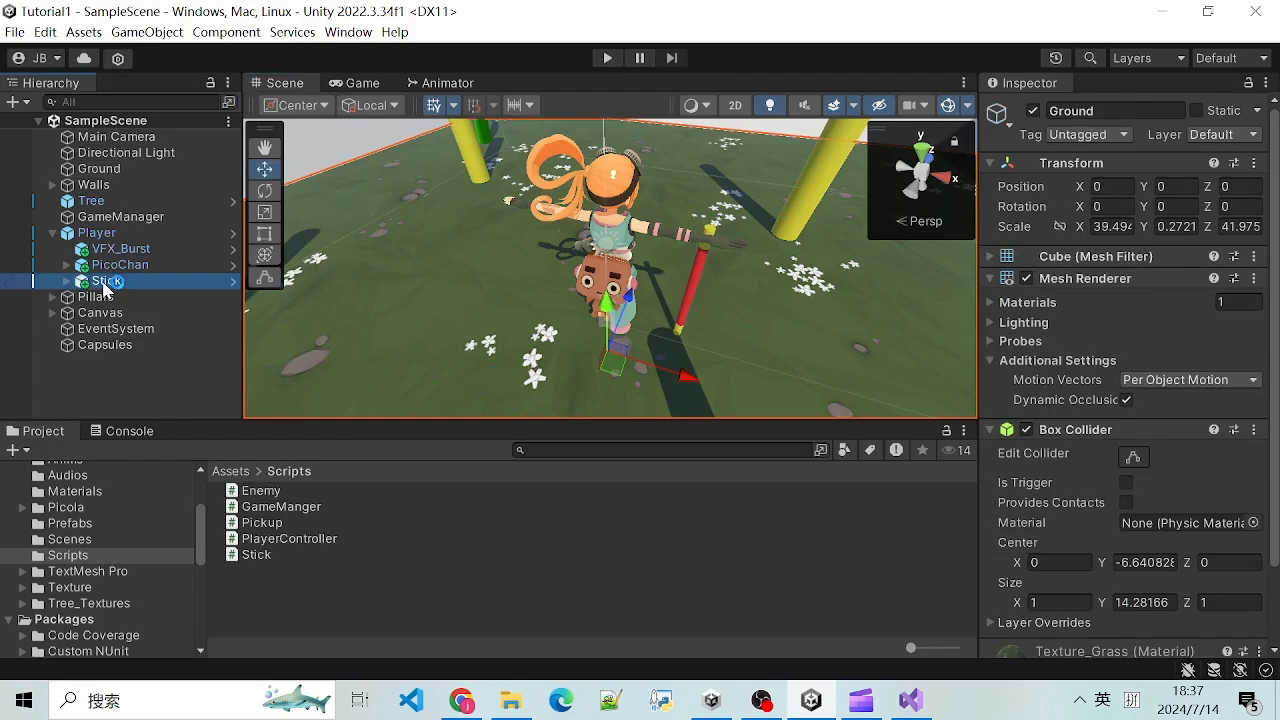
scroll(1120, 400, down, 5)
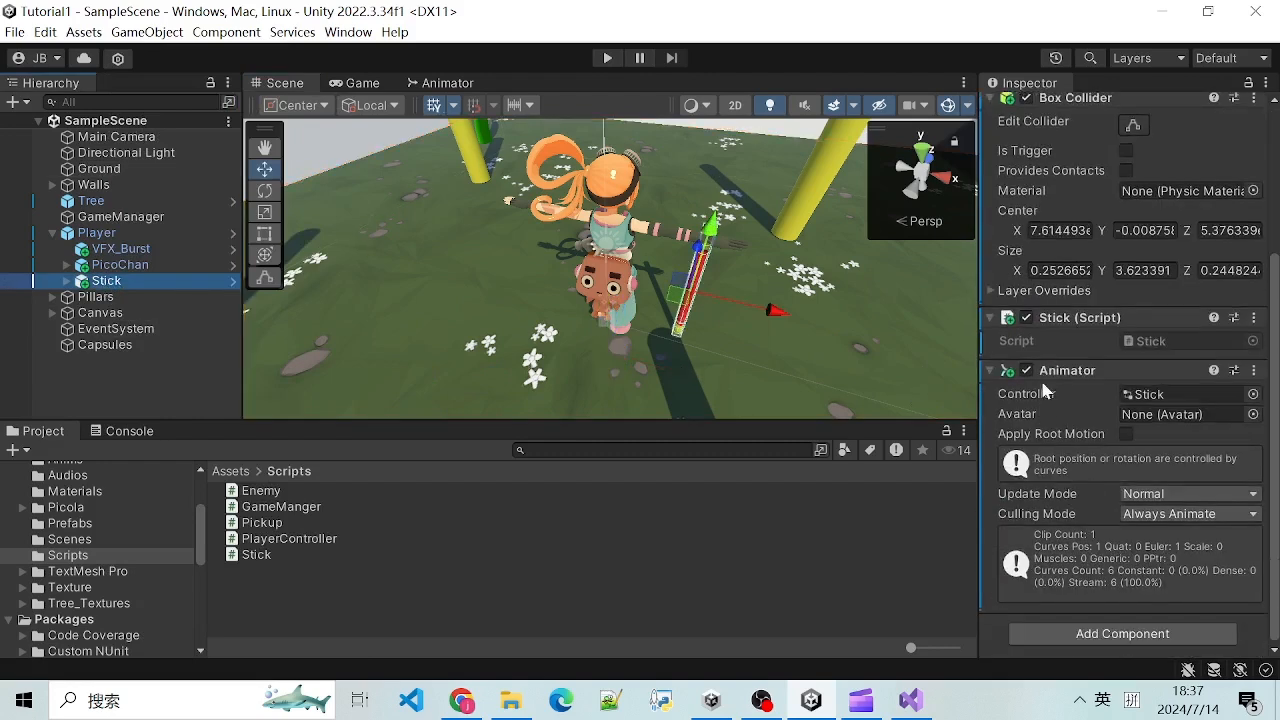
scroll(1070, 380, up, 5)
scroll(1073, 398, down, 5)
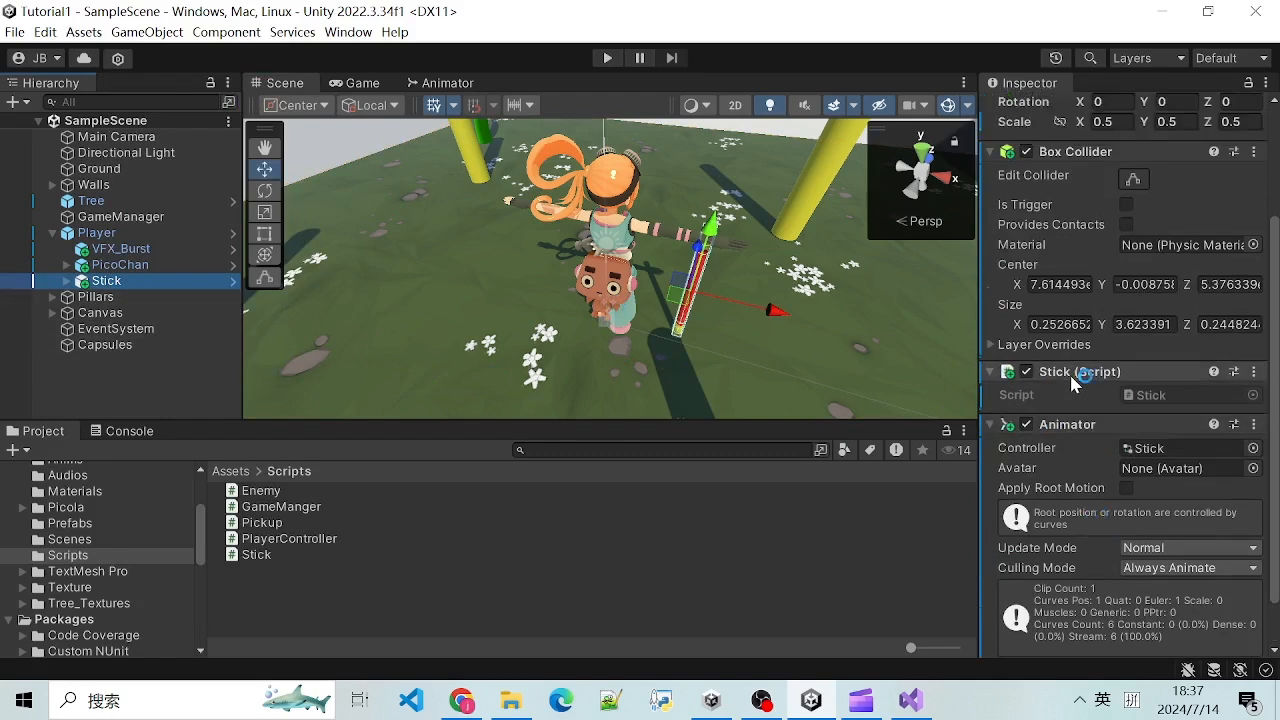
scroll(1070, 398, up, 3)
scroll(1070, 398, down, 3)
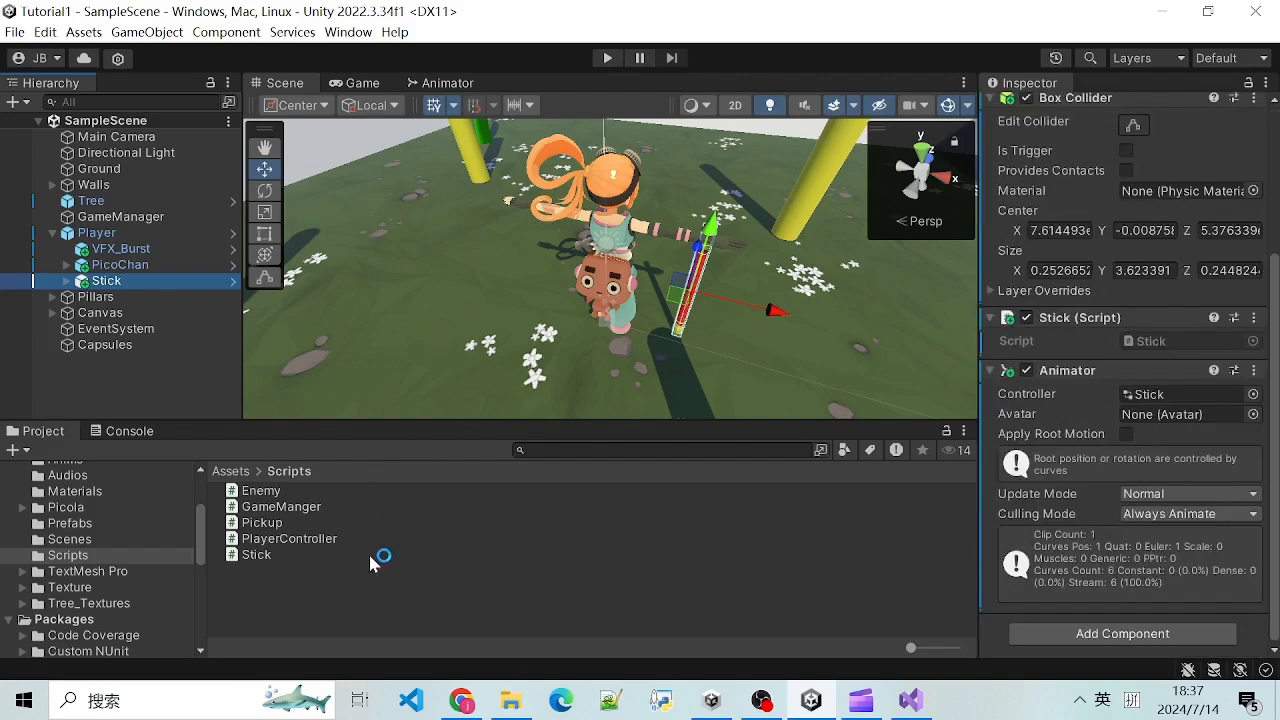
Step: Open the Animator window for the Stick controller to show its states and parameters
click(442, 84)
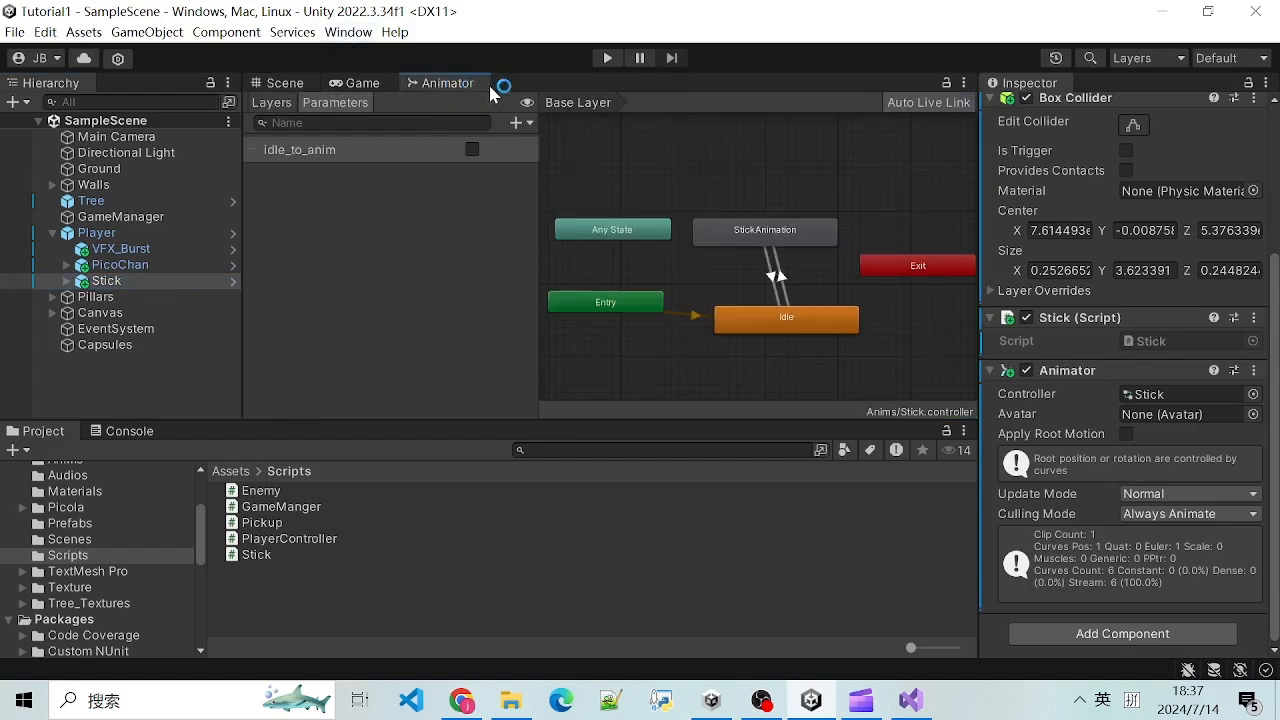
click(348, 33)
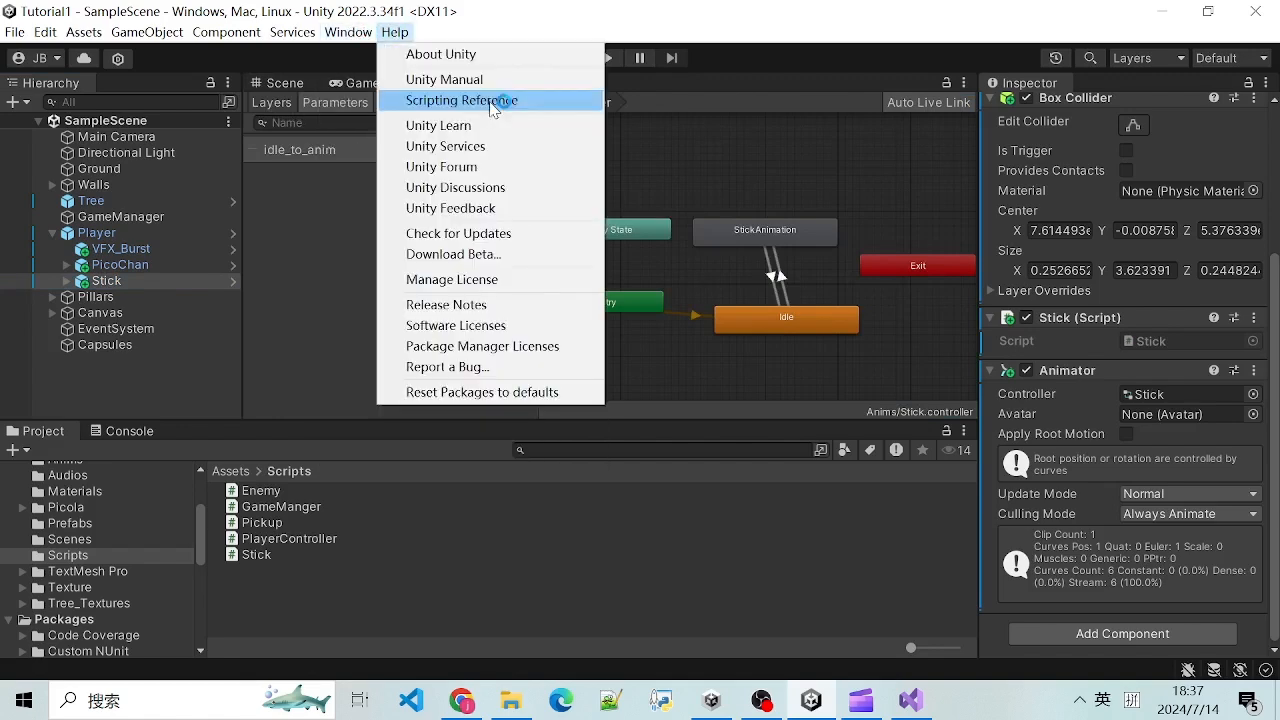
mouse_move(441, 97)
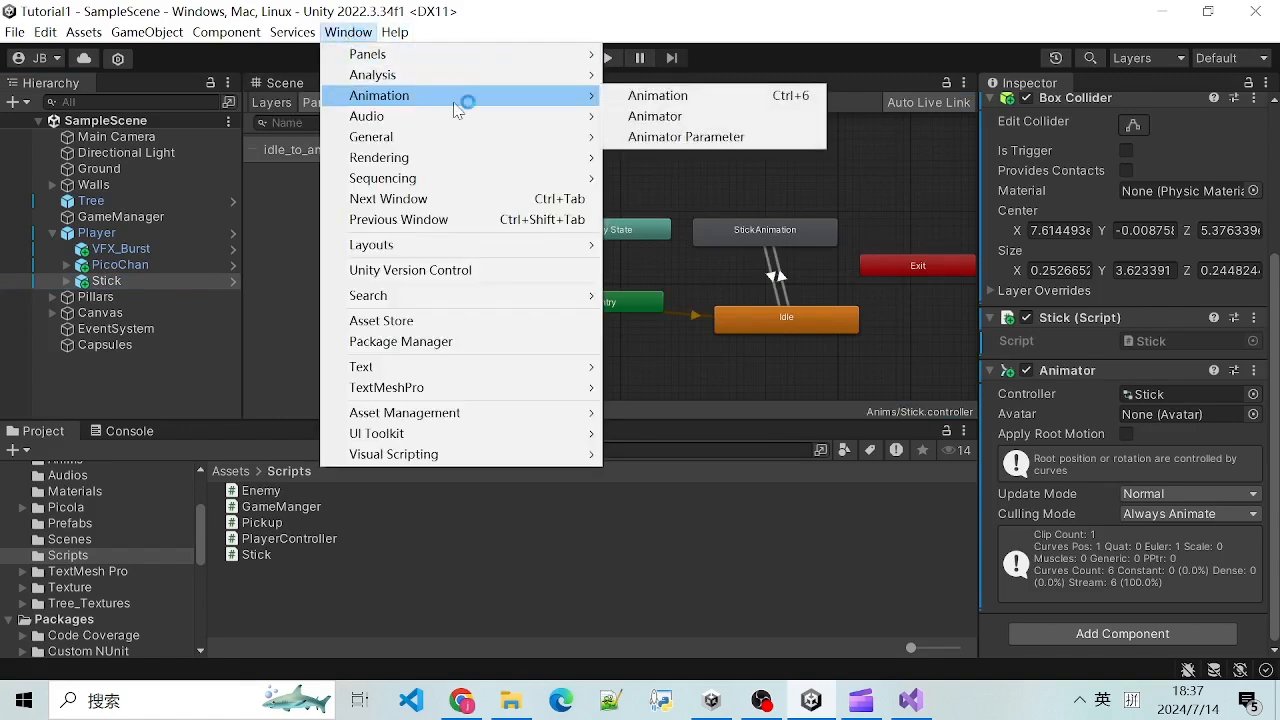
click(655, 117)
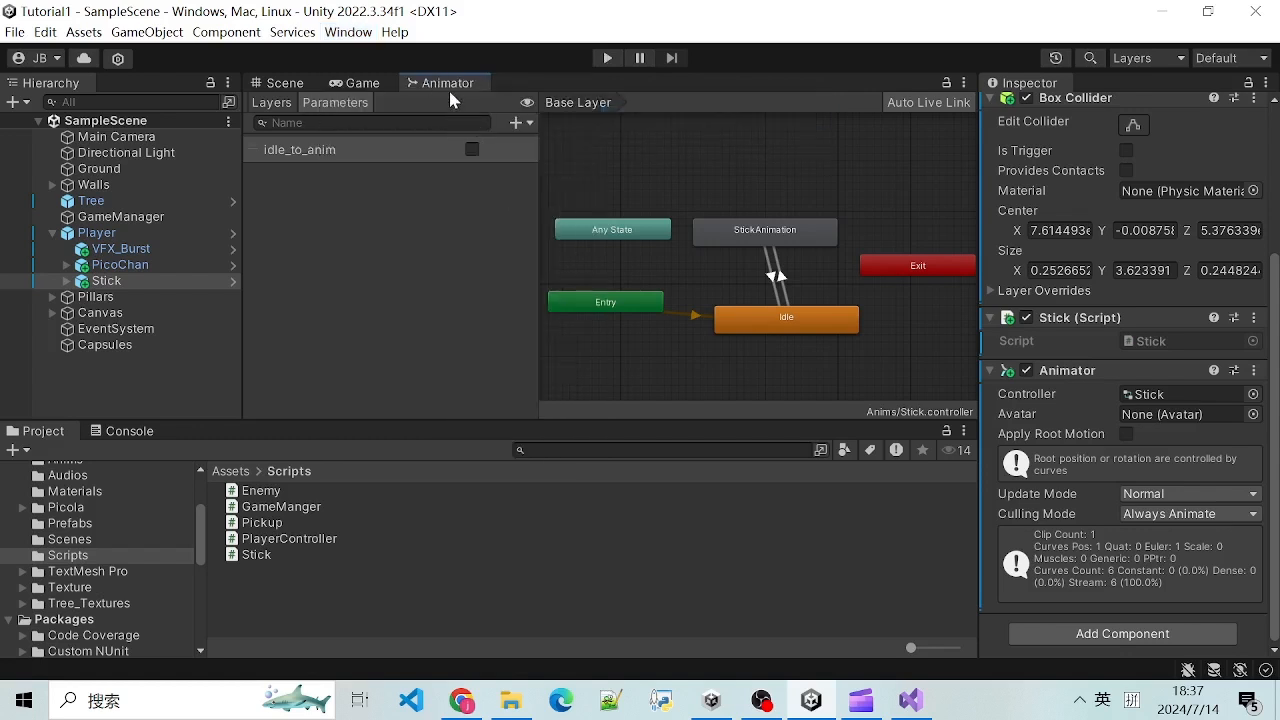
scroll(638, 266, down, 3)
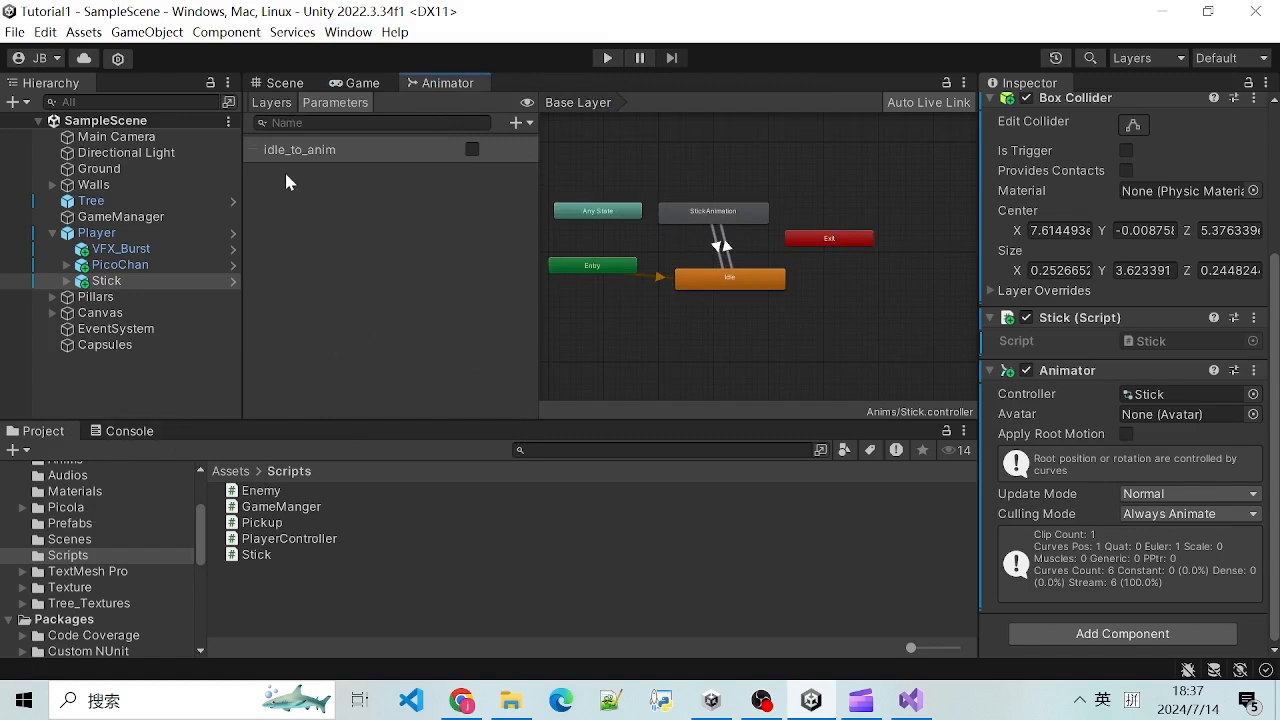
Step: Open the Animation window, dock it beside the Console, and select the Stick object to load its clip
click(348, 32)
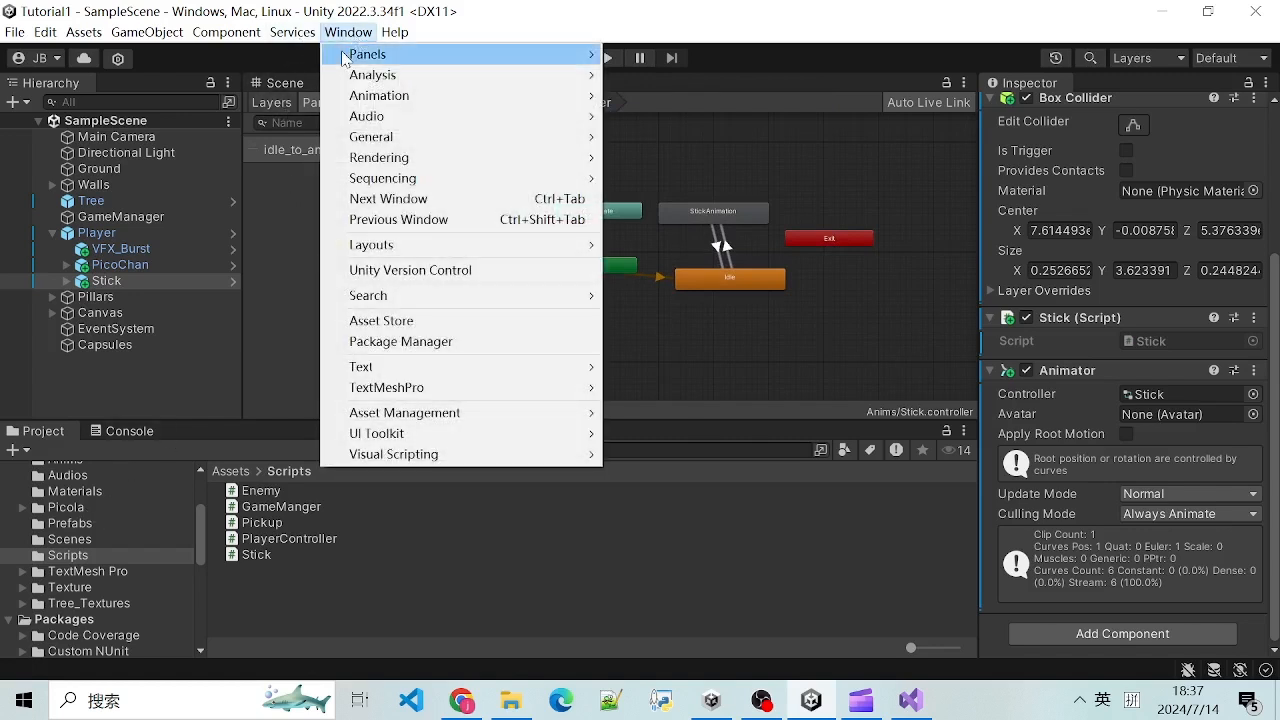
mouse_move(390, 95)
click(640, 96)
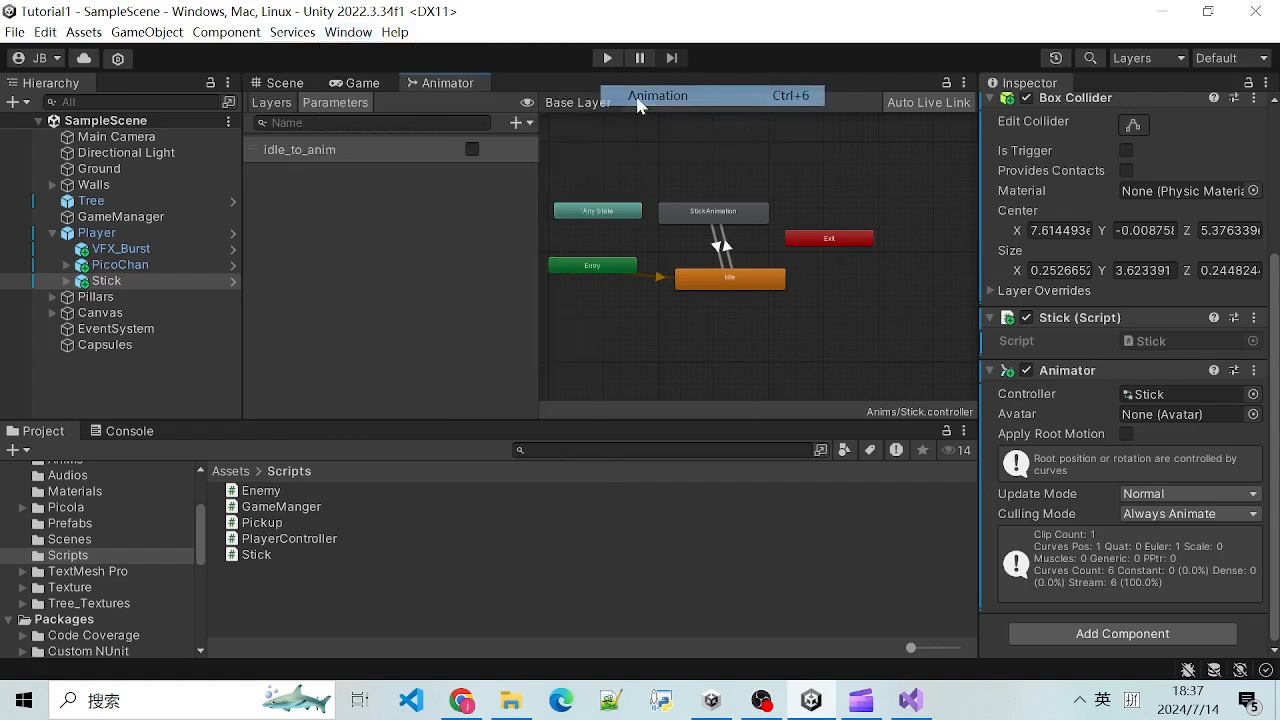
drag(487, 128, 210, 432)
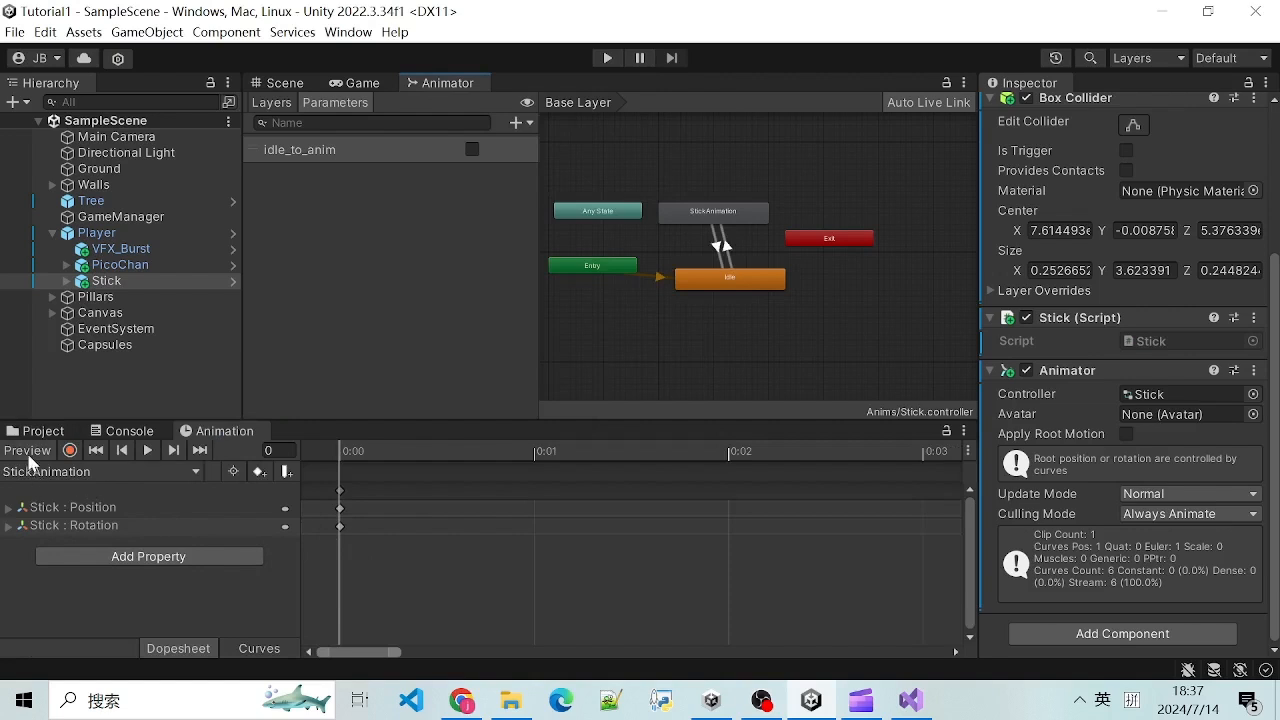
click(120, 285)
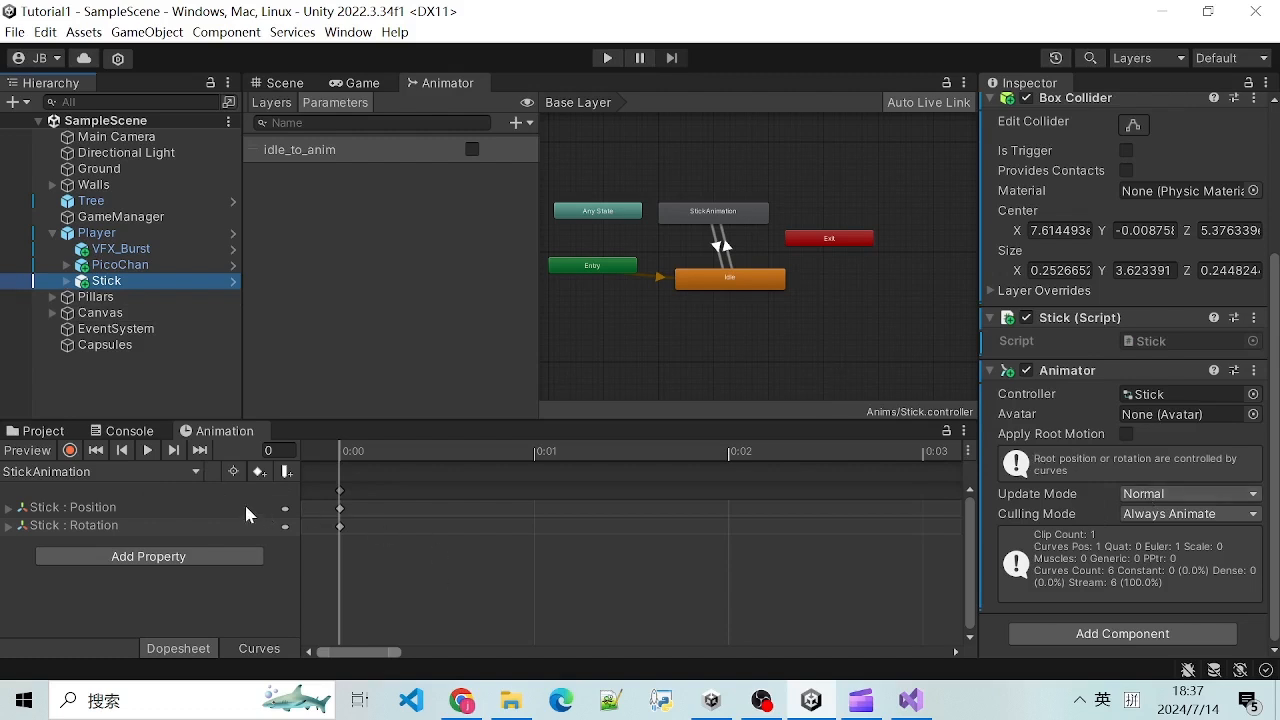
click(187, 468)
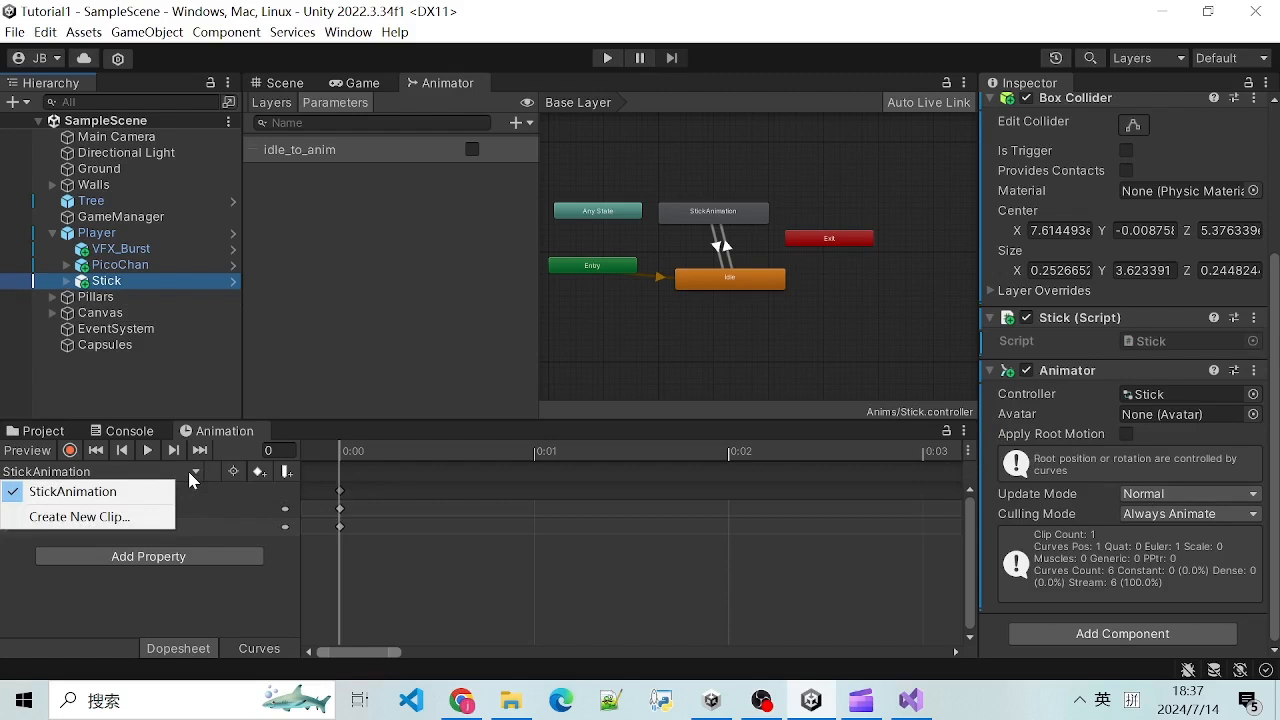
click(187, 468)
click(187, 468)
click(190, 468)
click(198, 468)
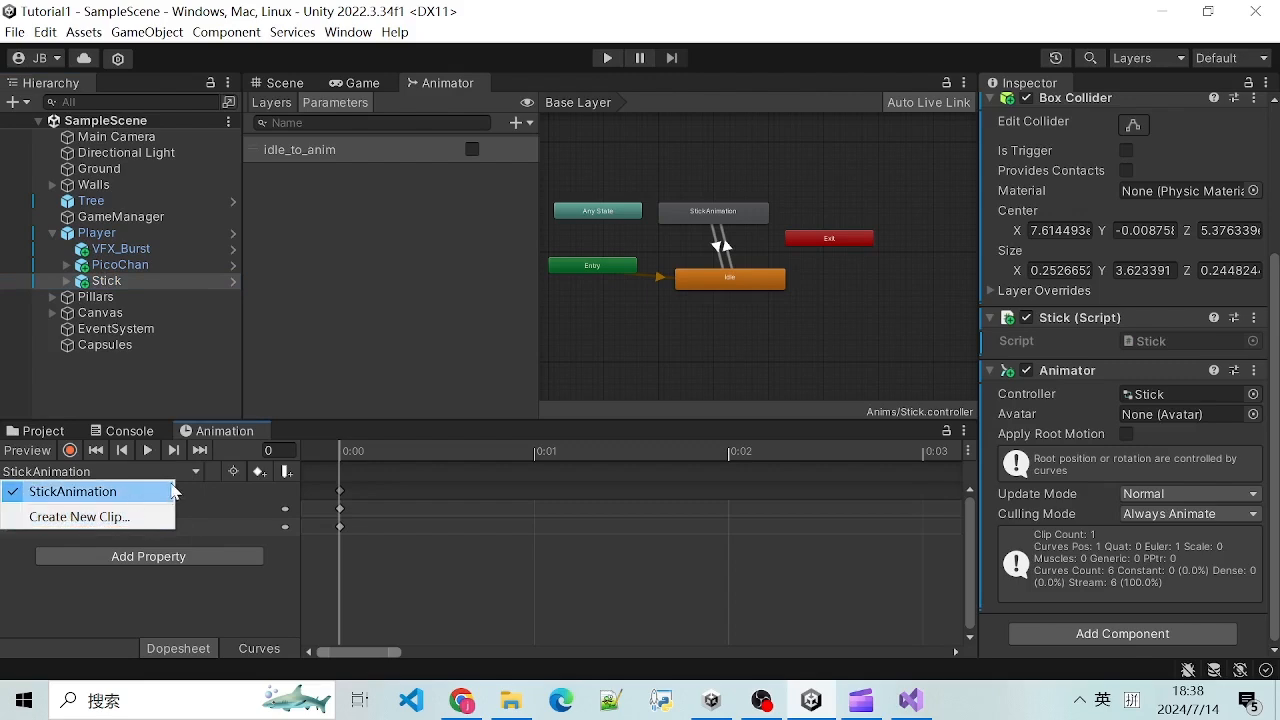
click(100, 518)
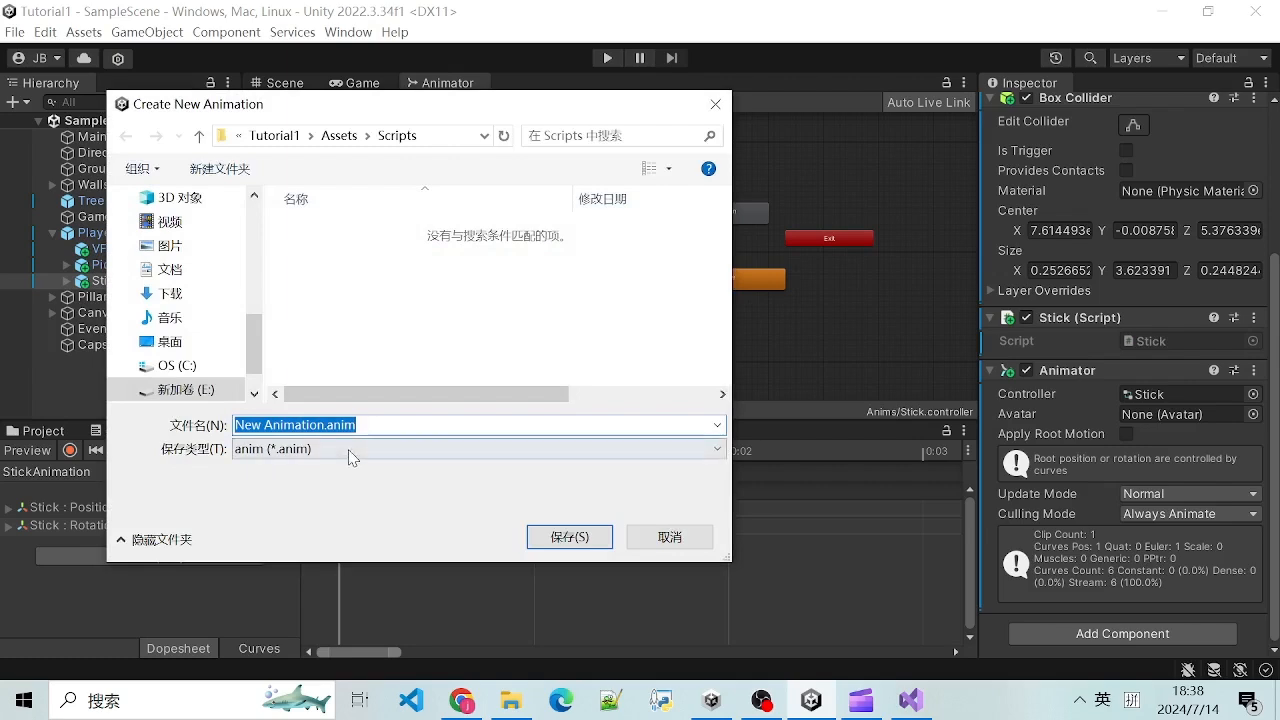
click(364, 431)
drag(318, 428, 309, 428)
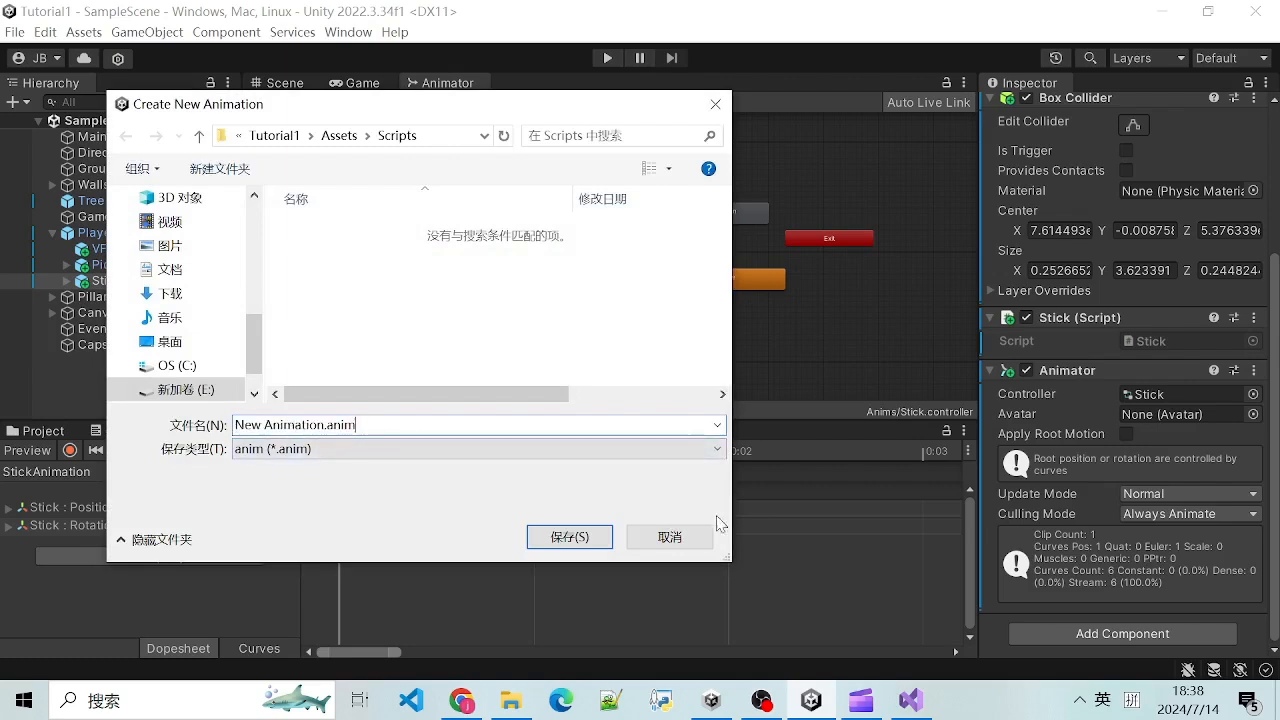
click(683, 543)
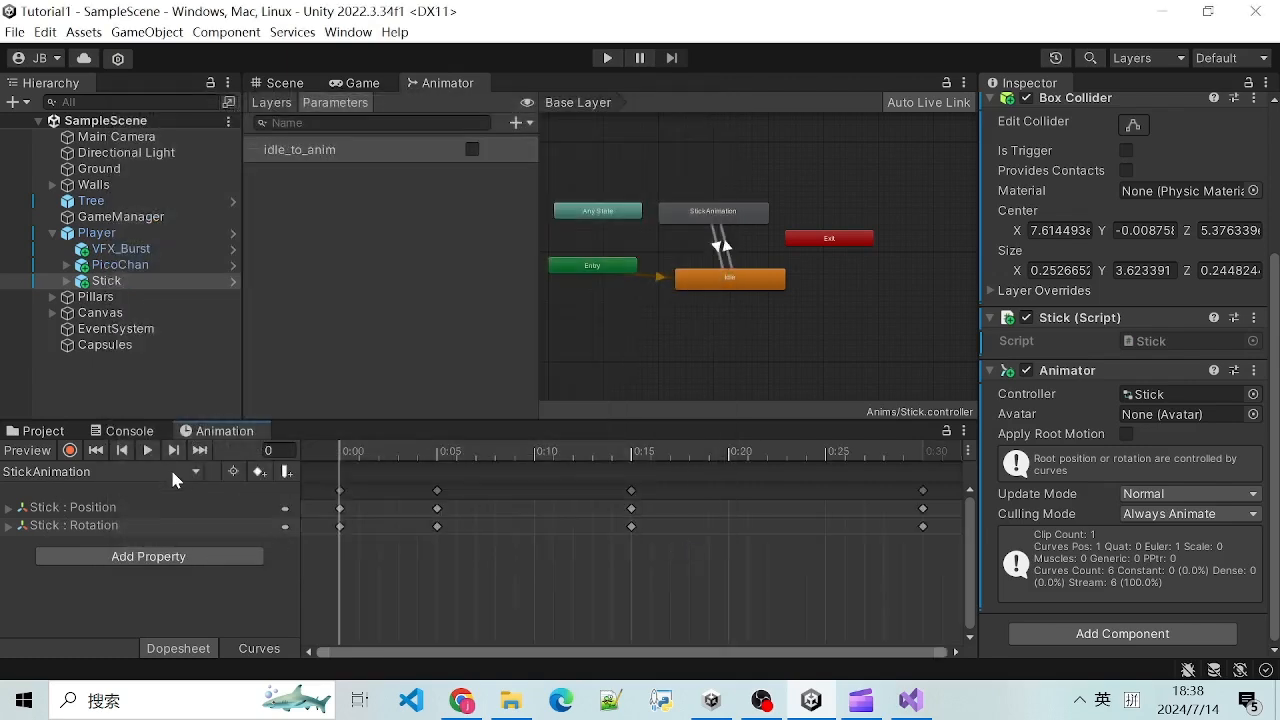
click(170, 472)
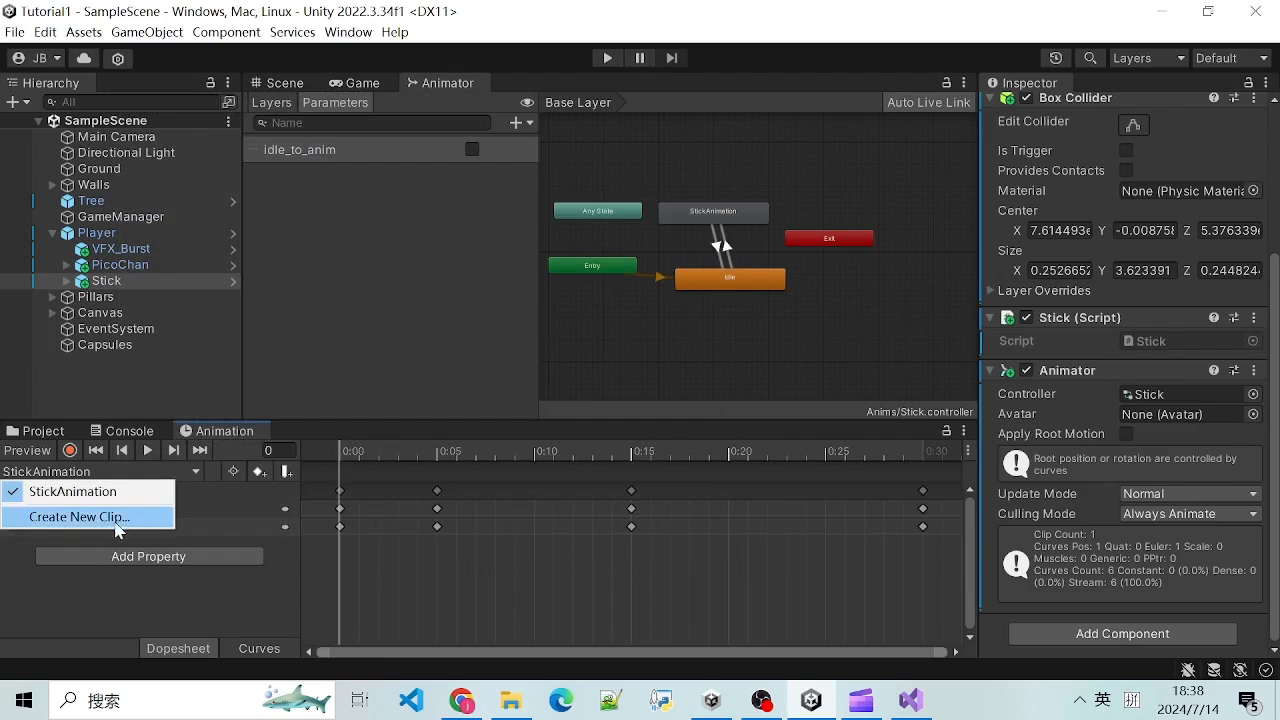
click(118, 617)
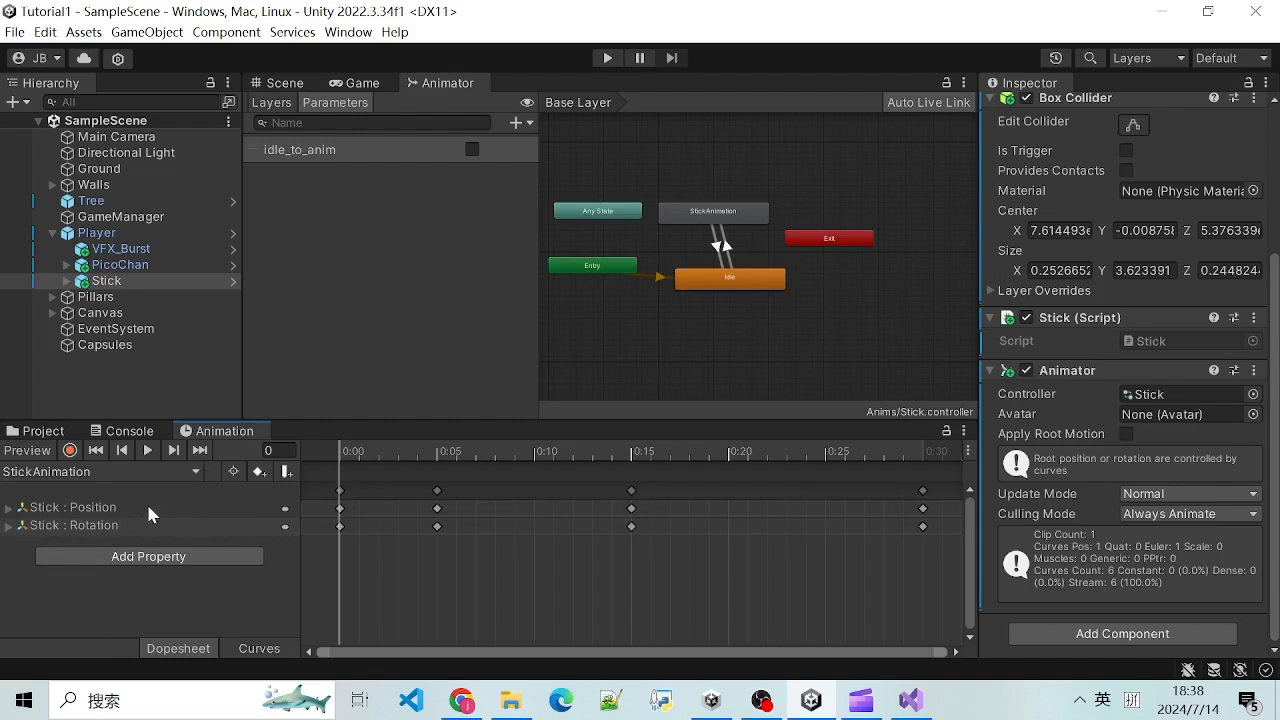
click(113, 473)
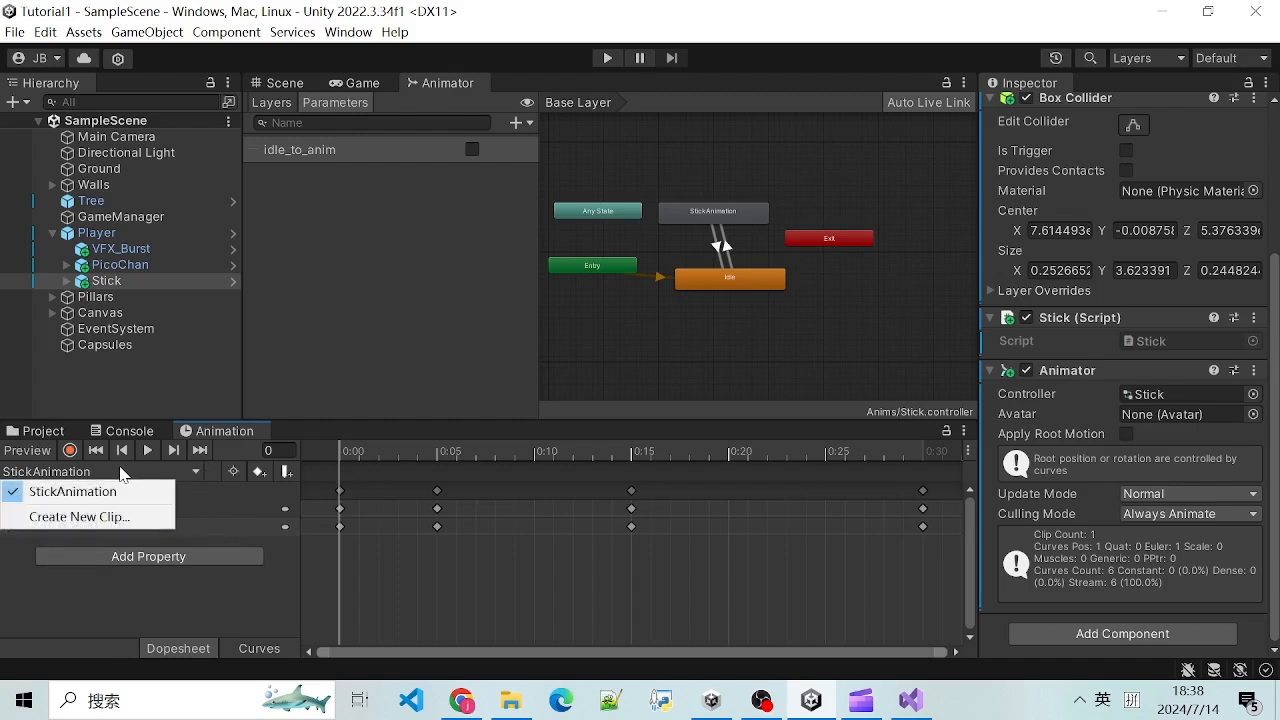
click(116, 611)
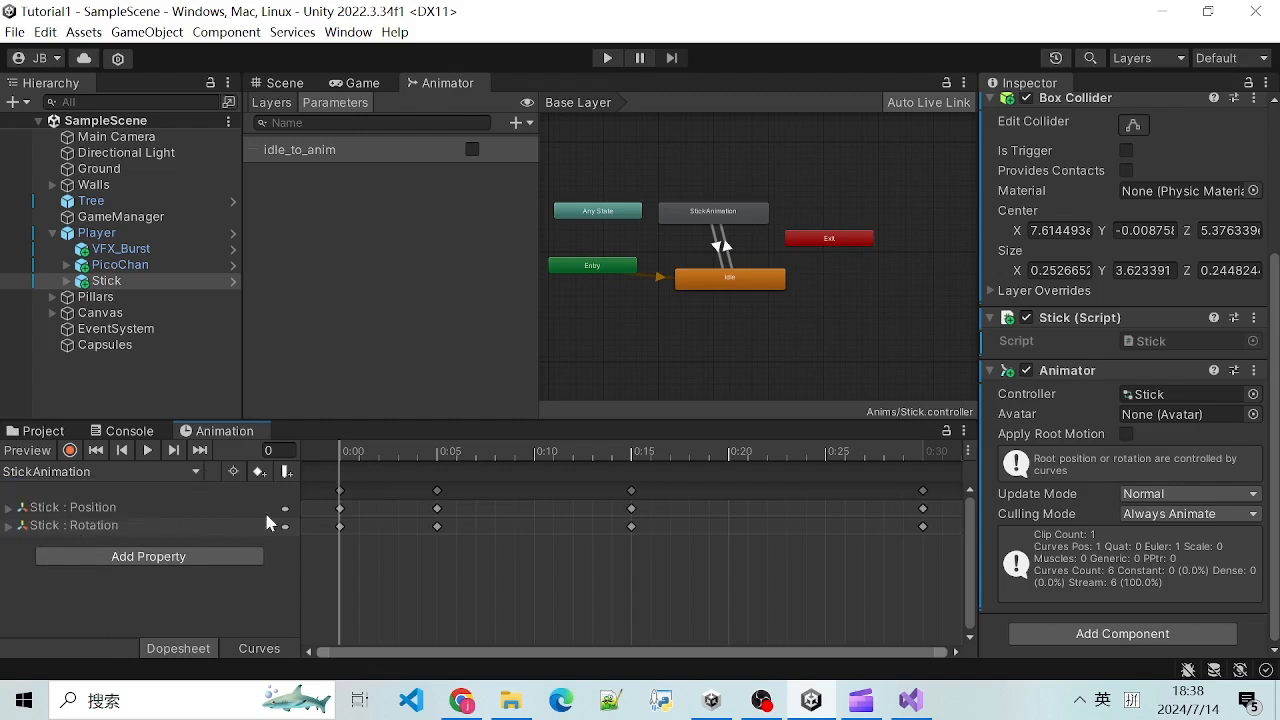
click(194, 473)
click(127, 578)
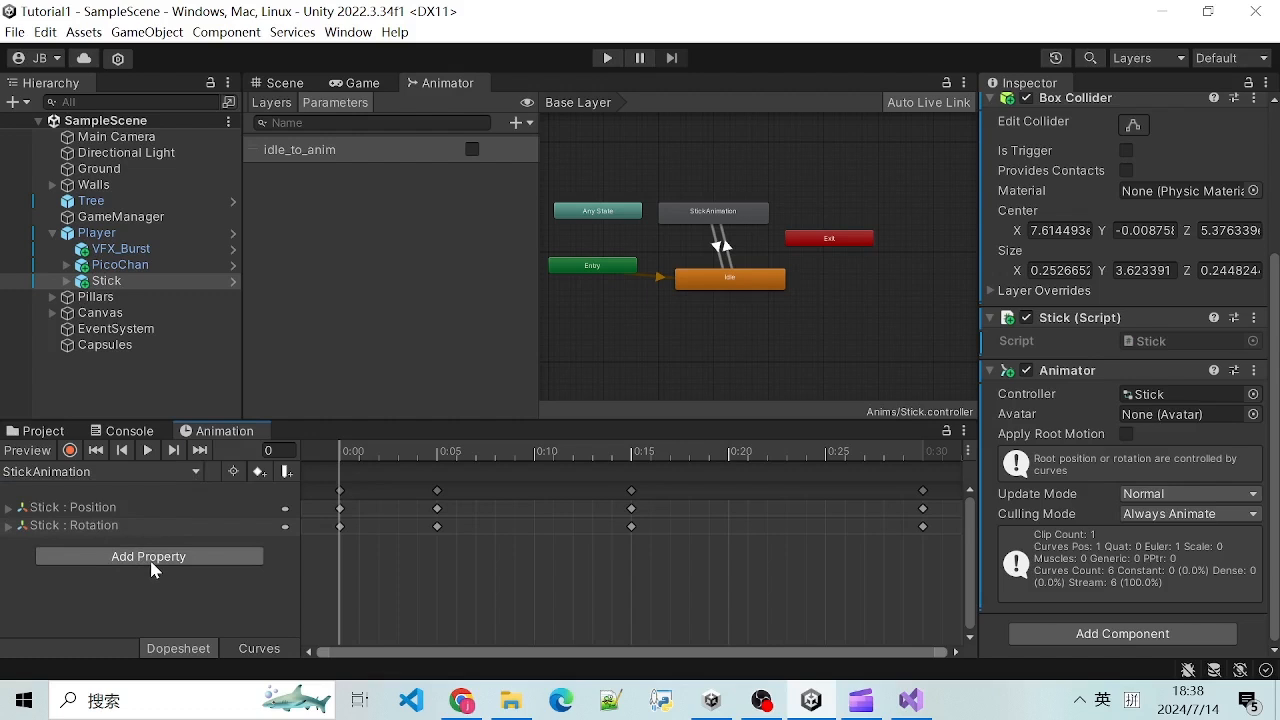
Step: Examine which properties can be added to the StickAnimation clip, including those under Transform
click(150, 557)
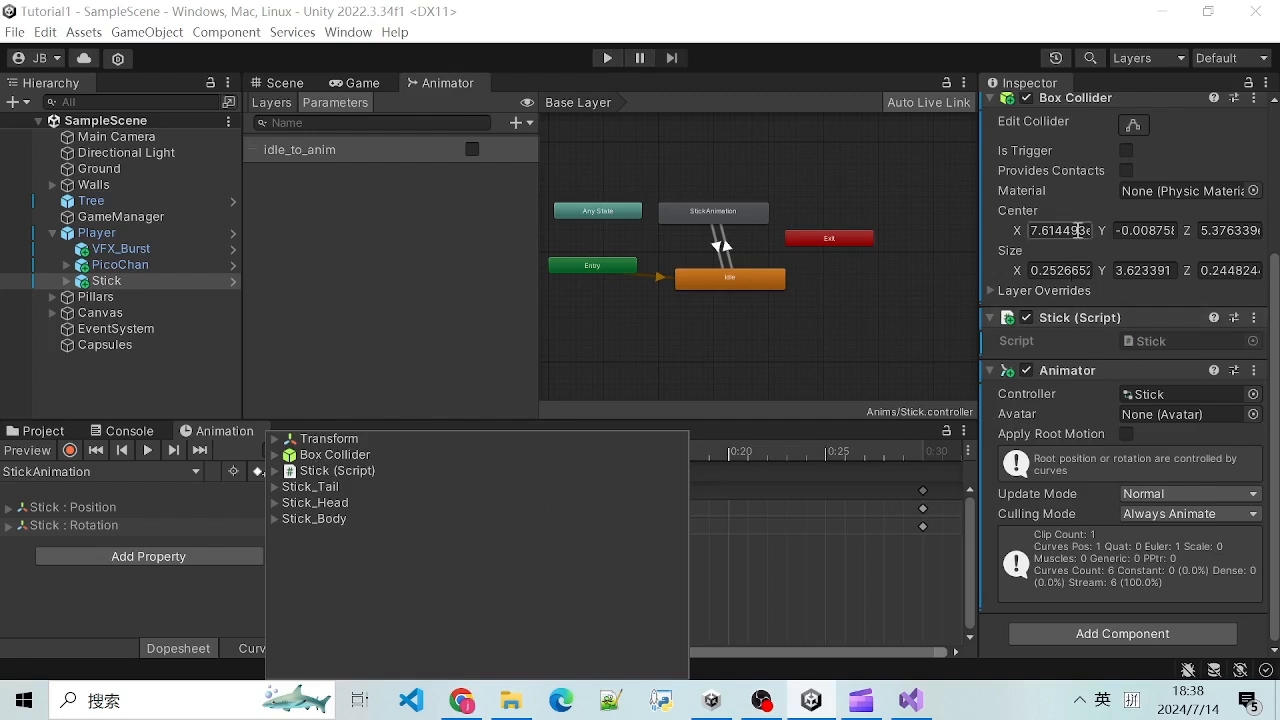
click(275, 439)
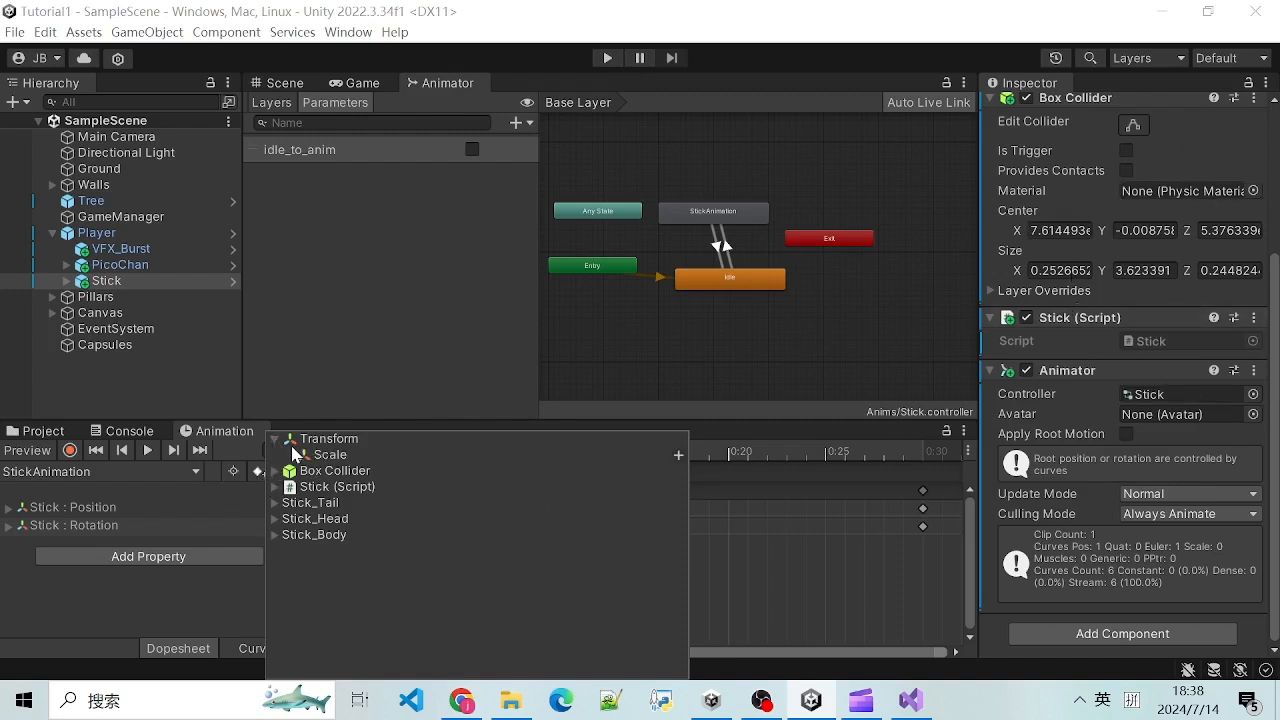
click(275, 440)
click(275, 440)
click(274, 442)
click(274, 442)
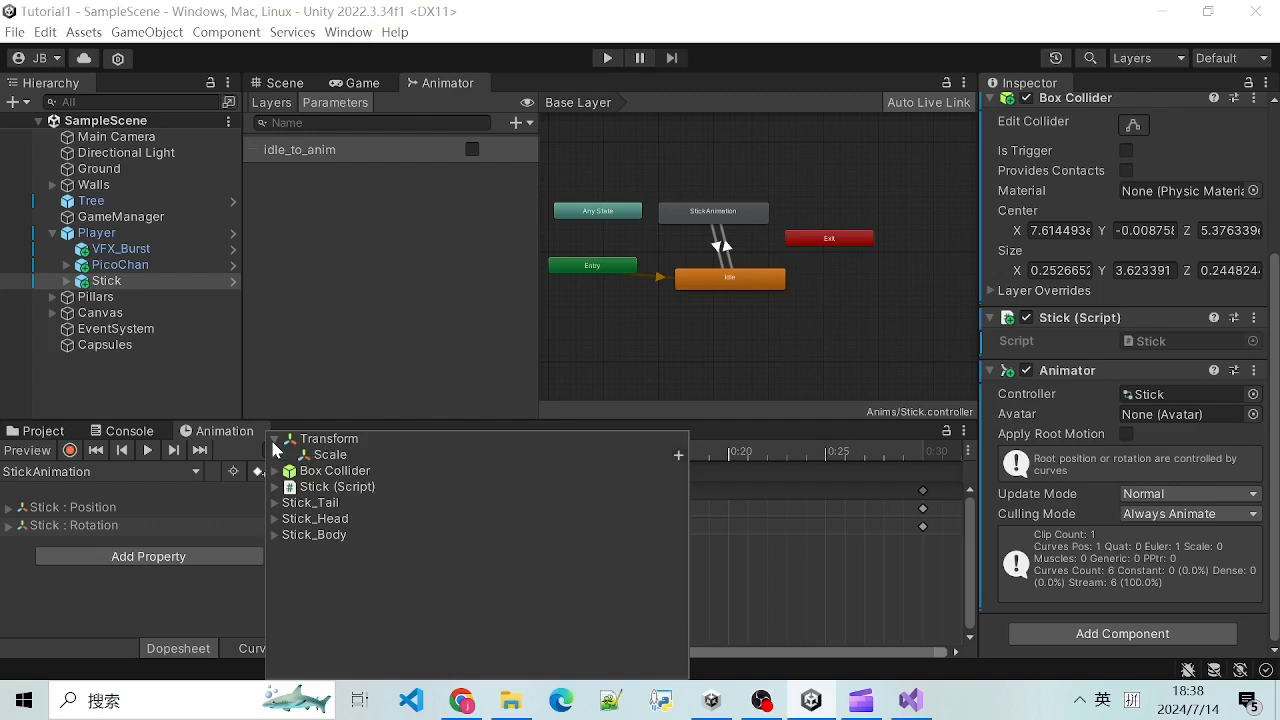
click(334, 458)
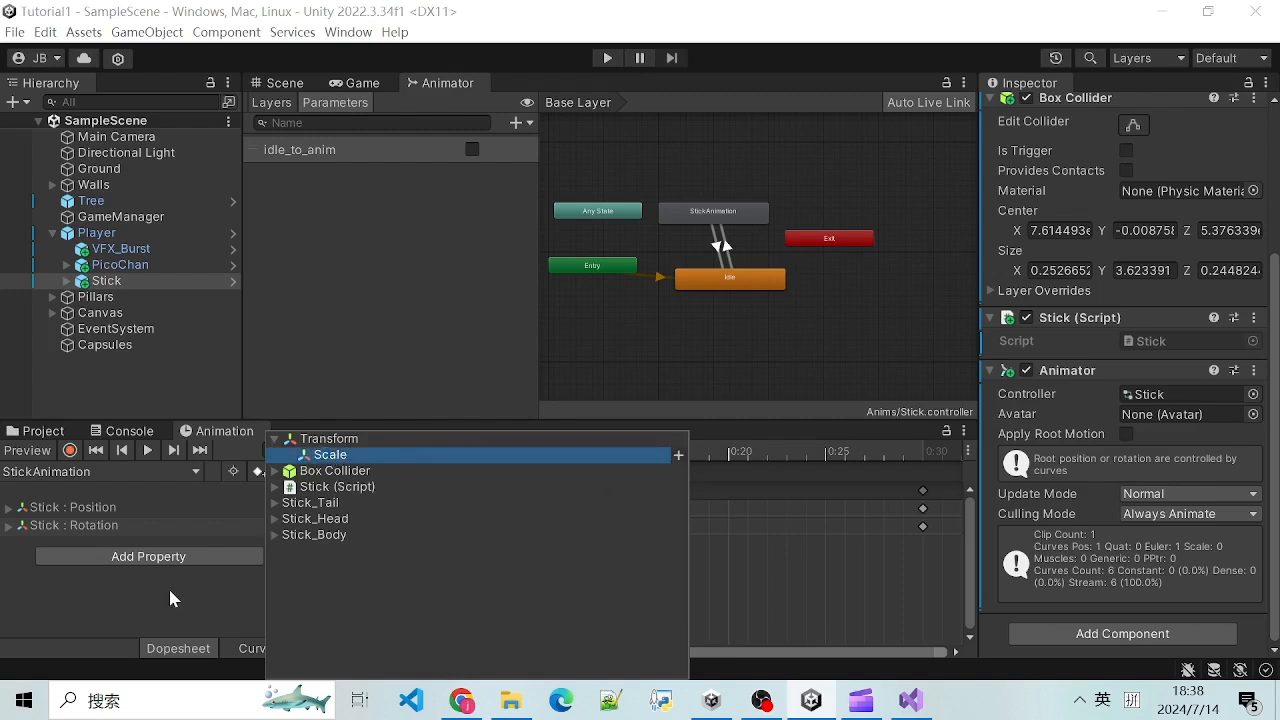
click(170, 591)
Step: Select the Stick's Position and Rotation tracks in turn and enable scene preview for StickAnimation
click(72, 508)
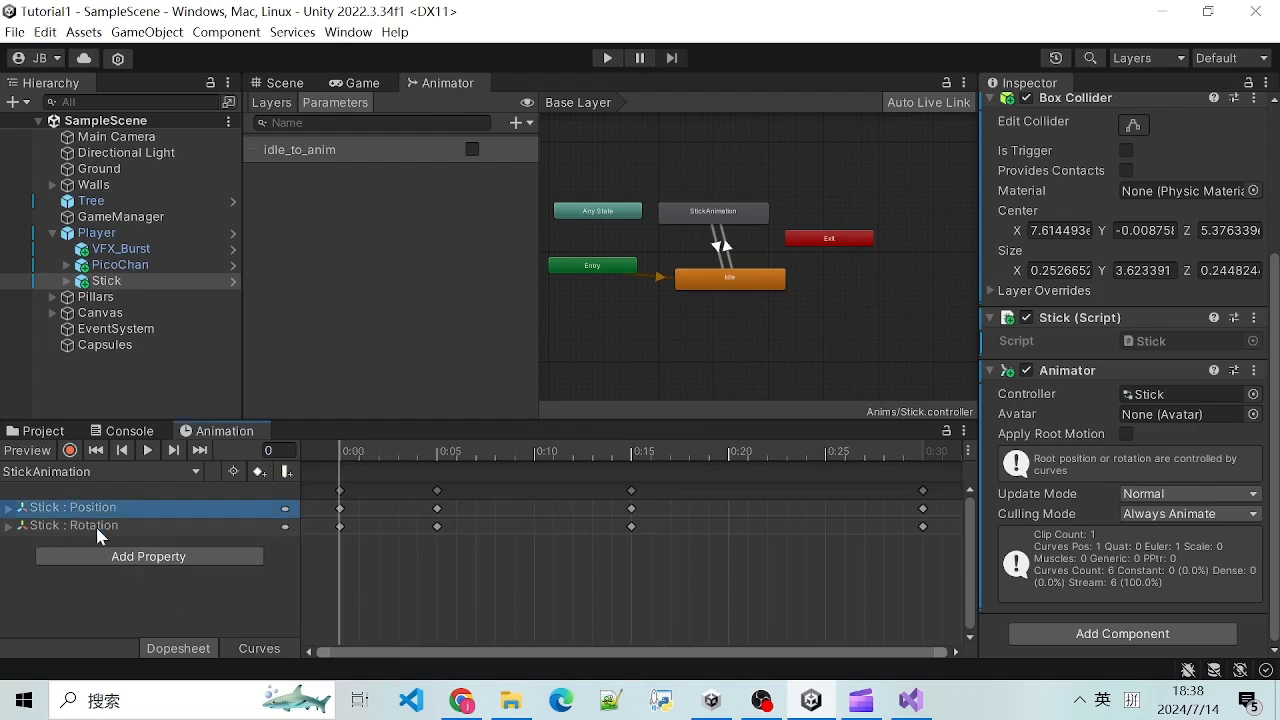
click(104, 526)
click(102, 510)
click(104, 526)
click(104, 514)
click(104, 527)
click(28, 451)
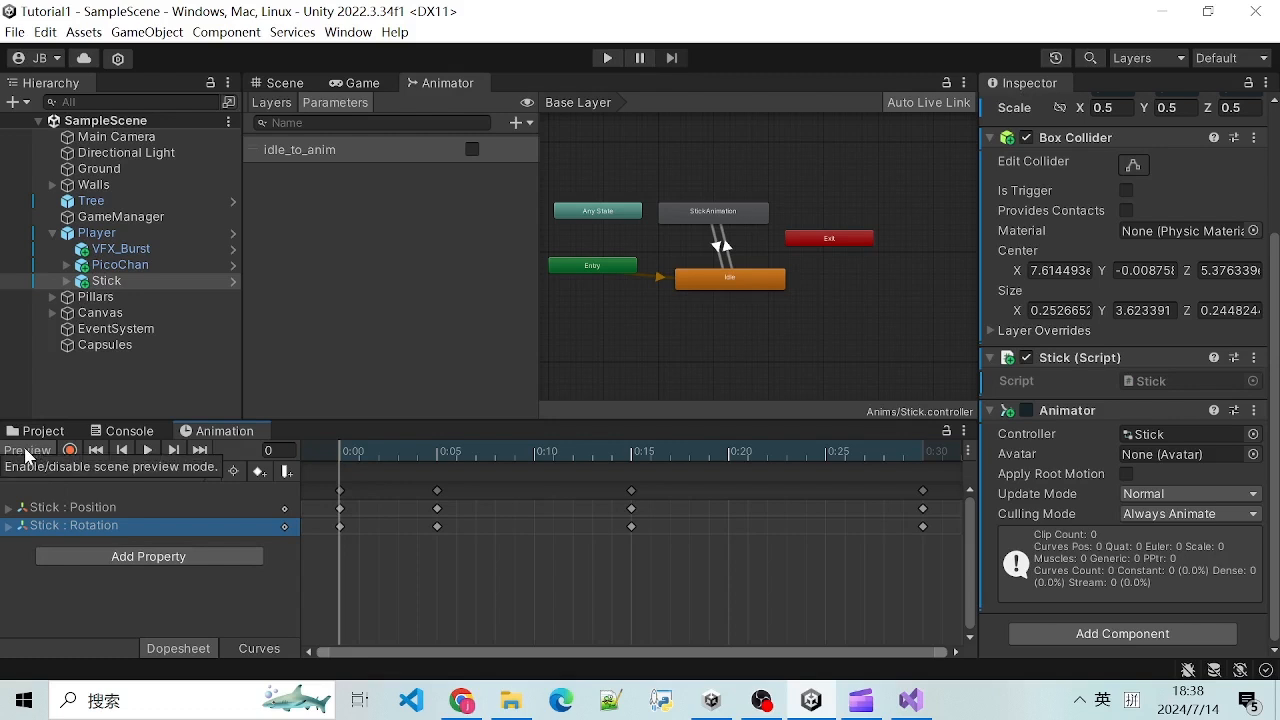
Step: Disable scene preview and expand the Stick's Position track to select its Position.x property
click(28, 452)
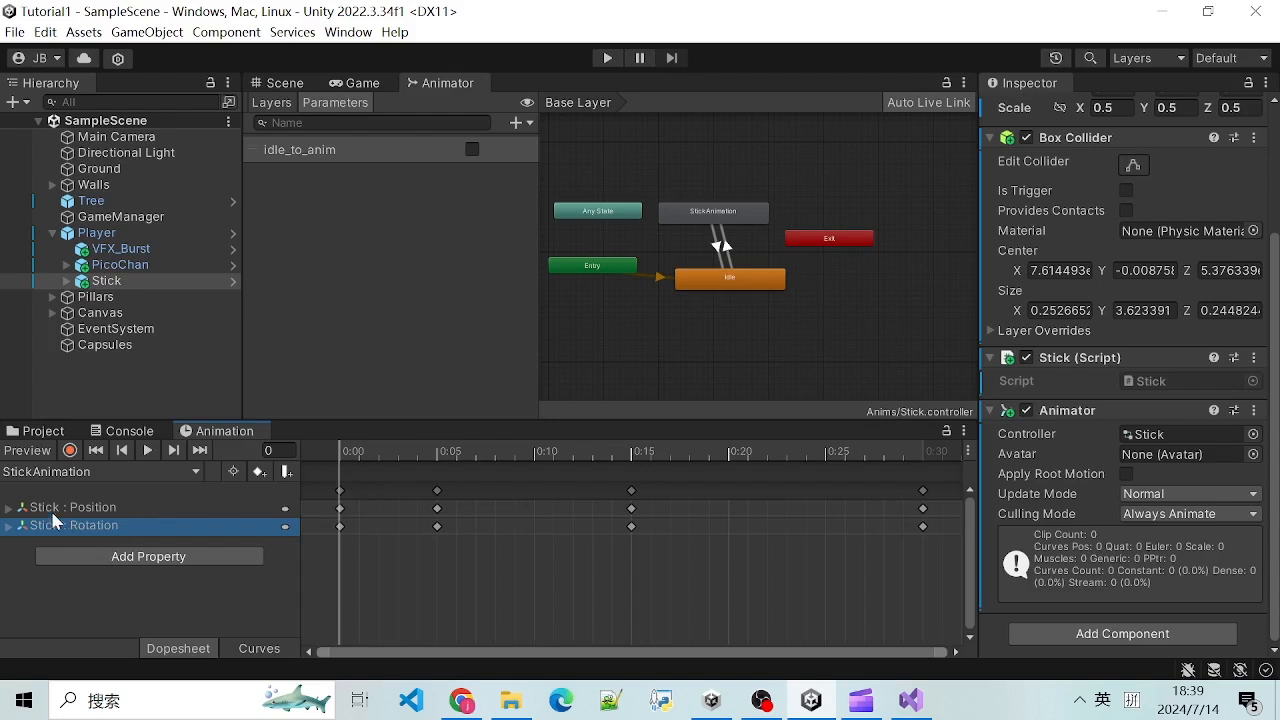
click(9, 508)
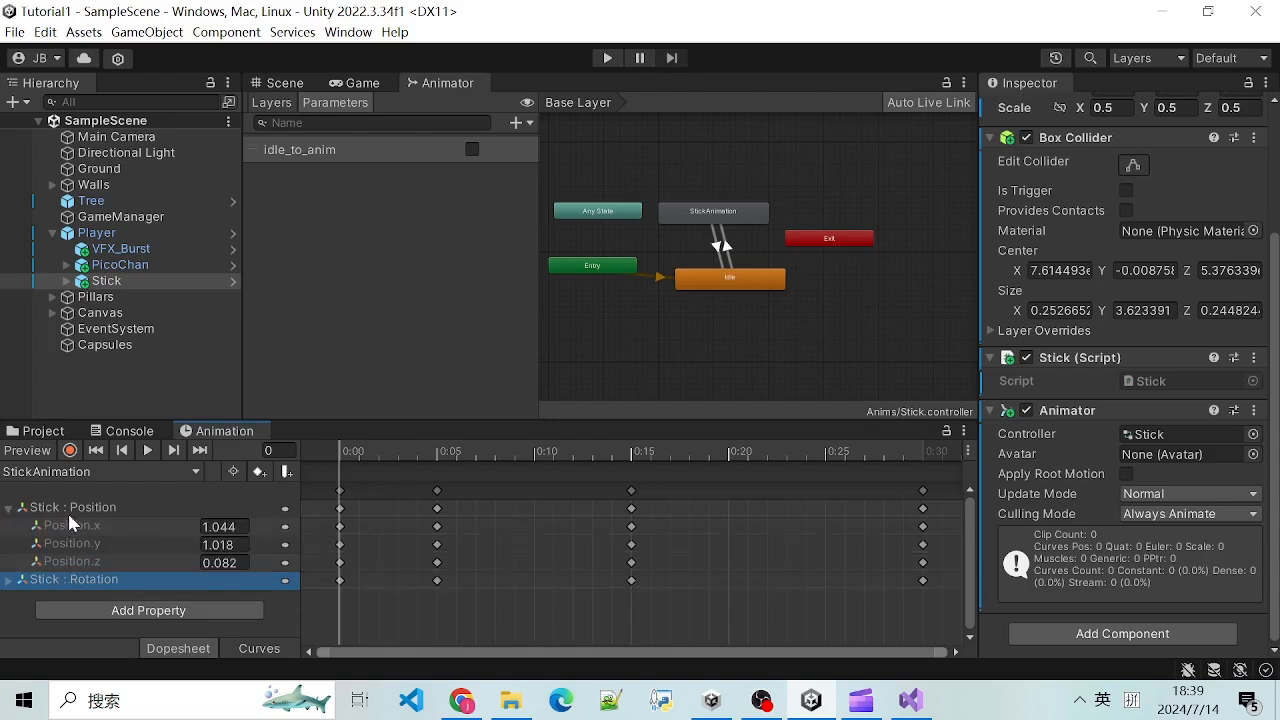
click(121, 525)
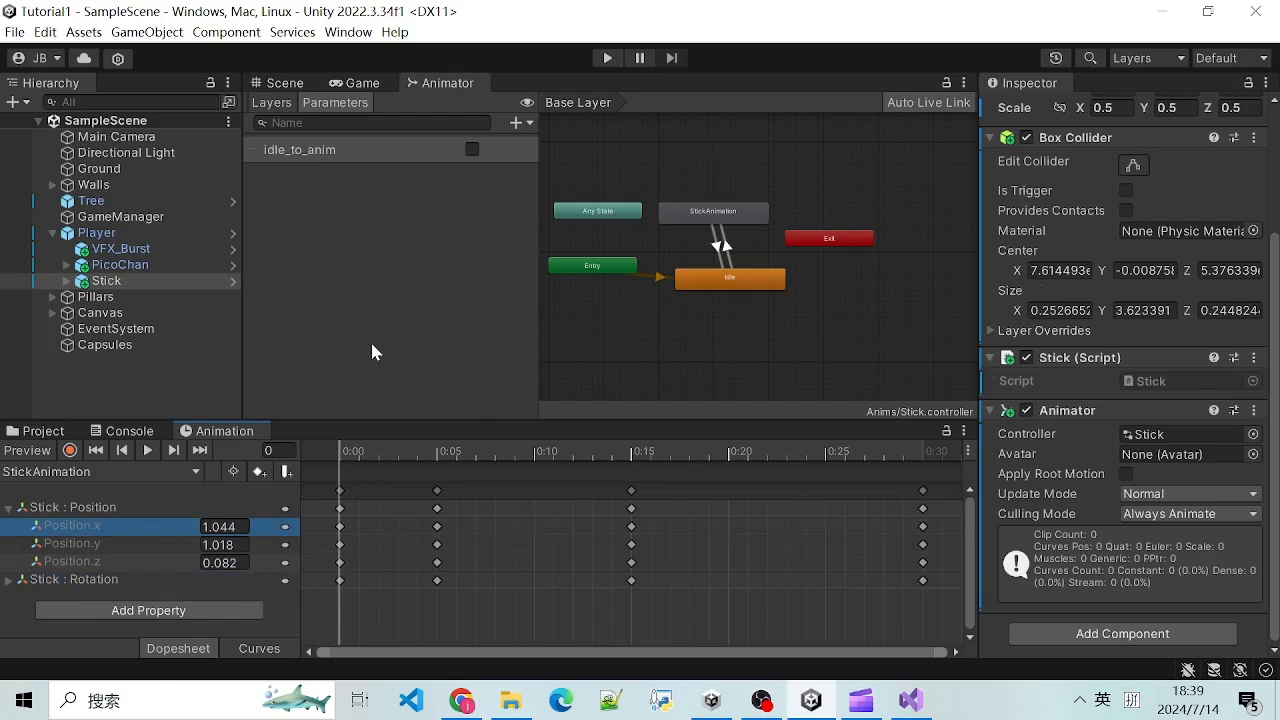
Step: Examine the StickAnimation timeline's frame scale and keyframe spacing at different zoom levels
scroll(361, 518, down, 6)
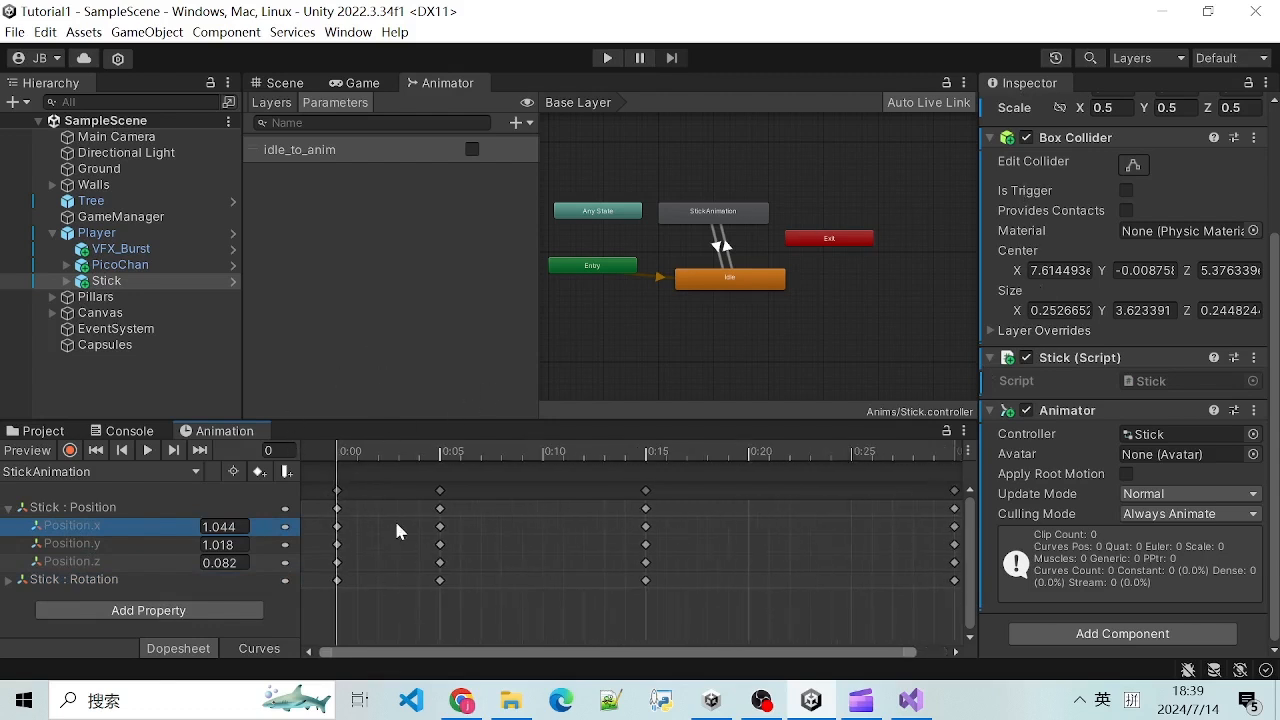
scroll(426, 568, down, 4)
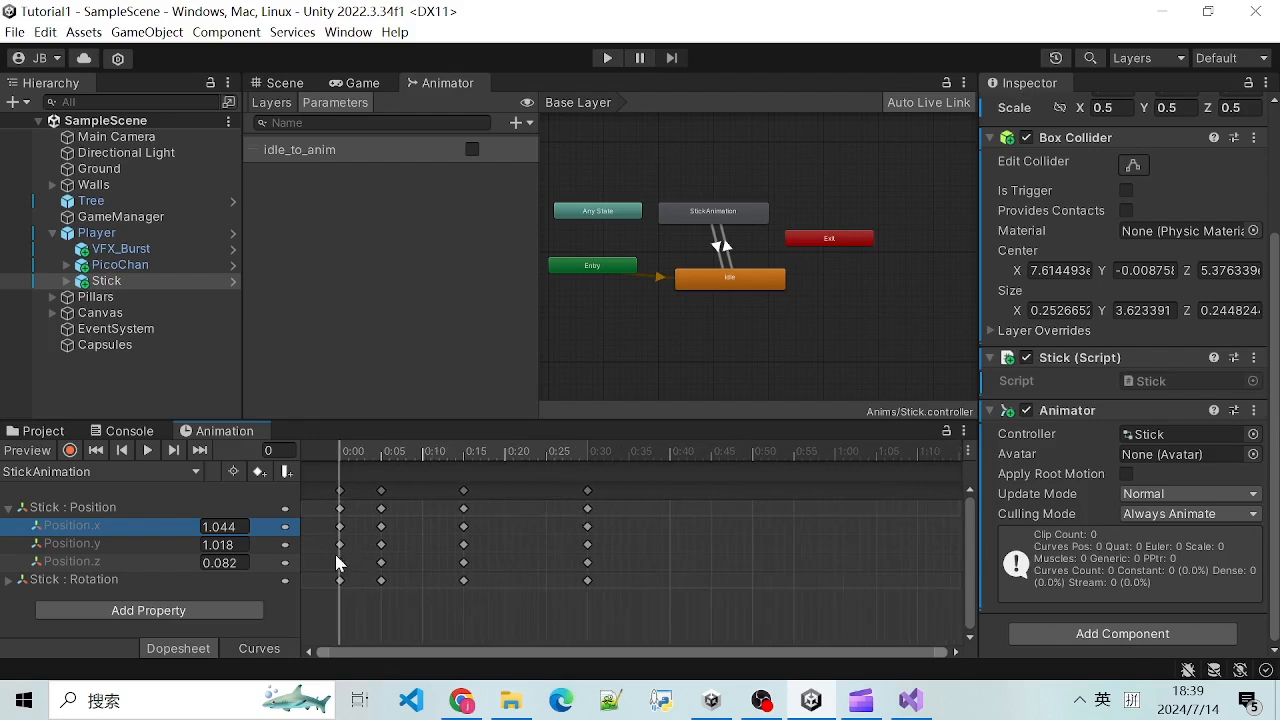
scroll(385, 514, up, 3)
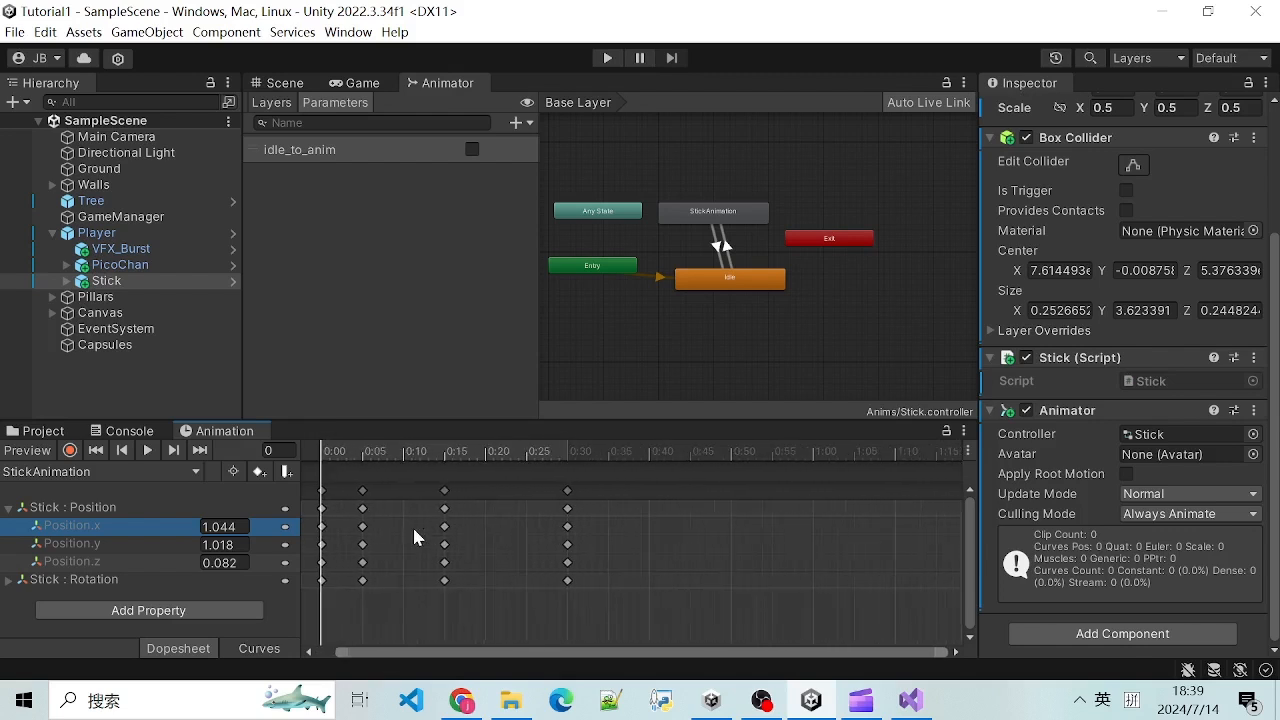
scroll(323, 521, down, 2)
scroll(318, 525, down, 2)
scroll(348, 525, up, 1)
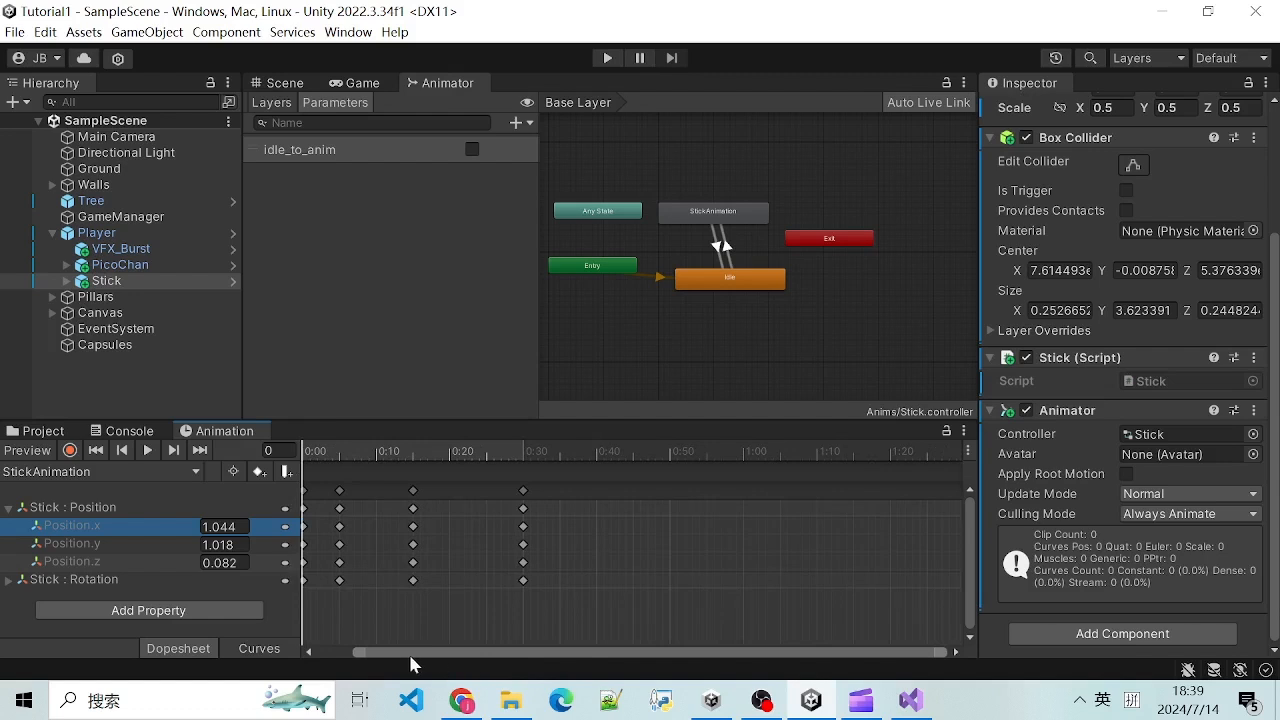
drag(480, 656, 372, 652)
scroll(351, 524, up, 2)
scroll(351, 530, up, 1)
scroll(444, 505, down, 3)
scroll(414, 575, up, 1)
drag(628, 653, 594, 653)
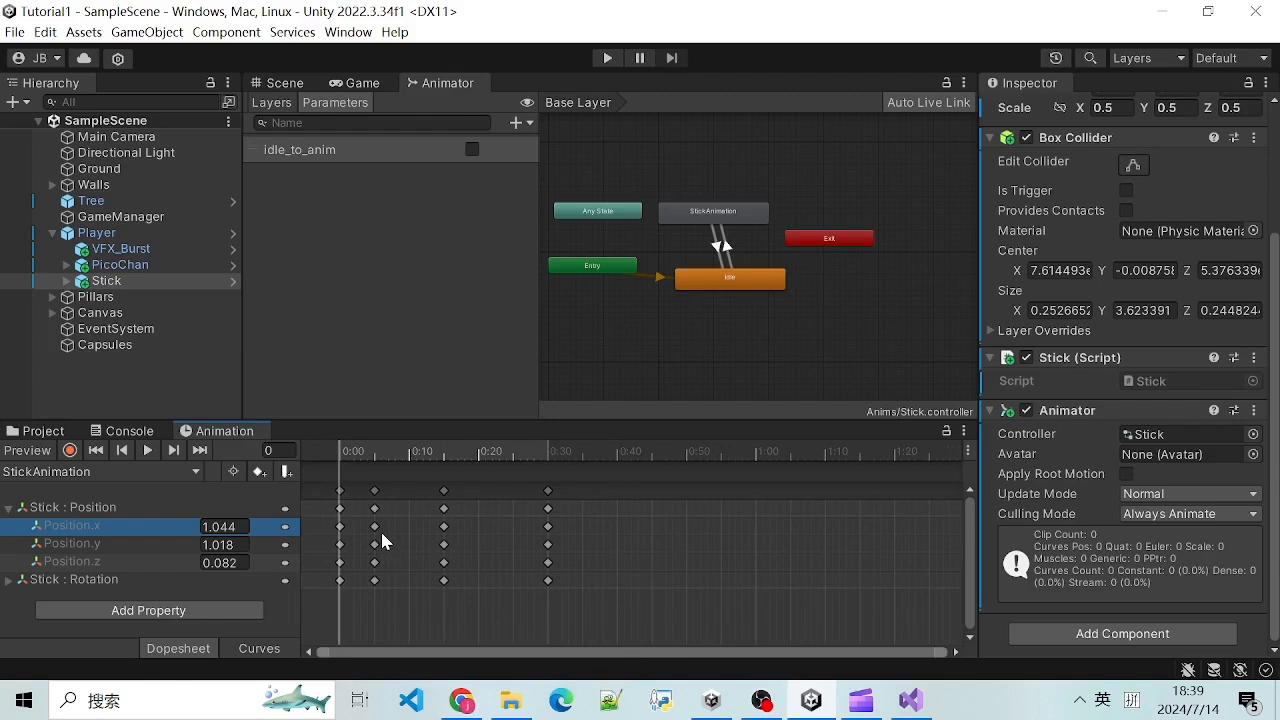
Step: Select the StickAnimation keyframes at 0:00, 0:05 and 0:15 in turn
click(341, 490)
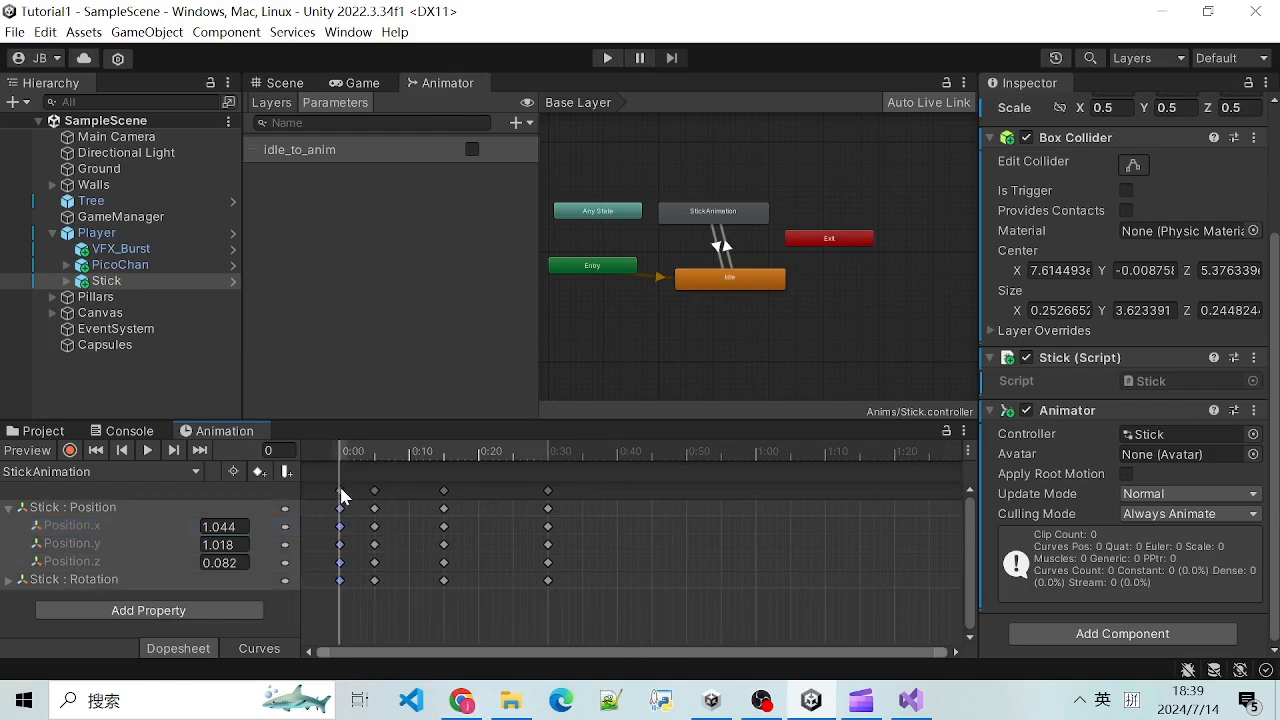
shift+click(375, 491)
click(445, 488)
Step: Compare the animation data of VFX_Burst, PicoChan and Stick, finishing with the Stick object selected
click(104, 254)
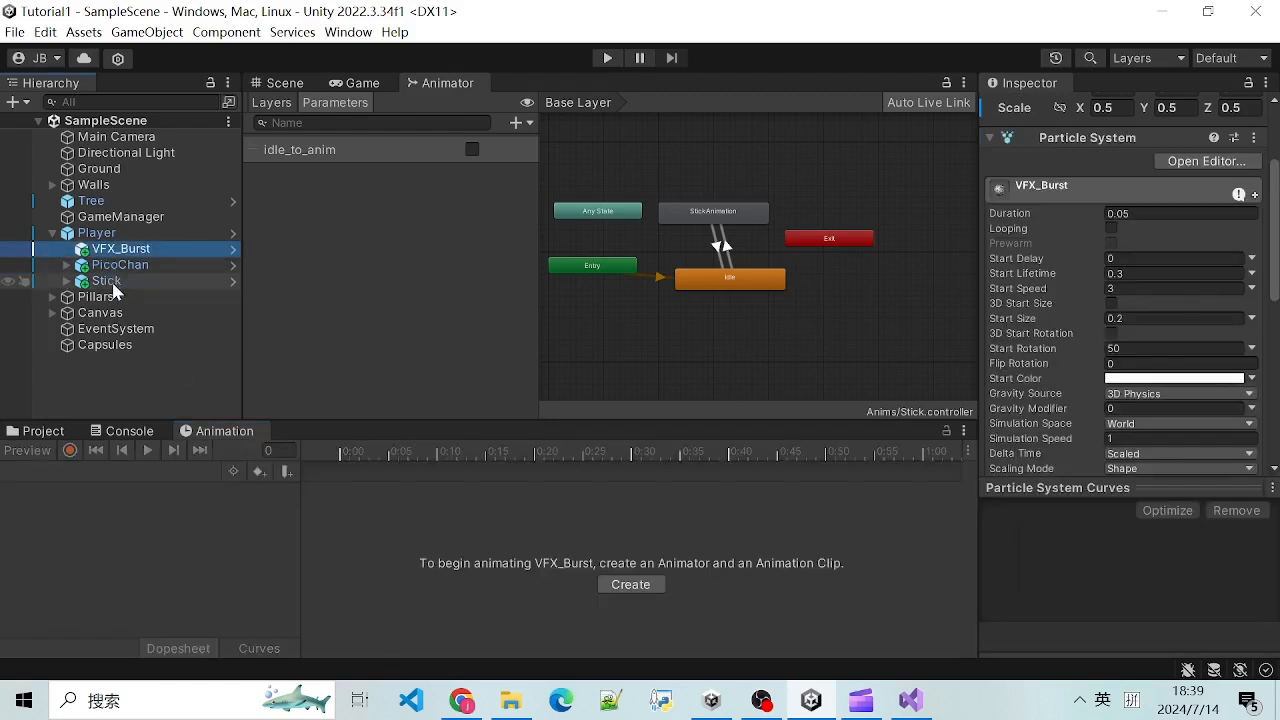
click(112, 283)
click(120, 267)
click(119, 281)
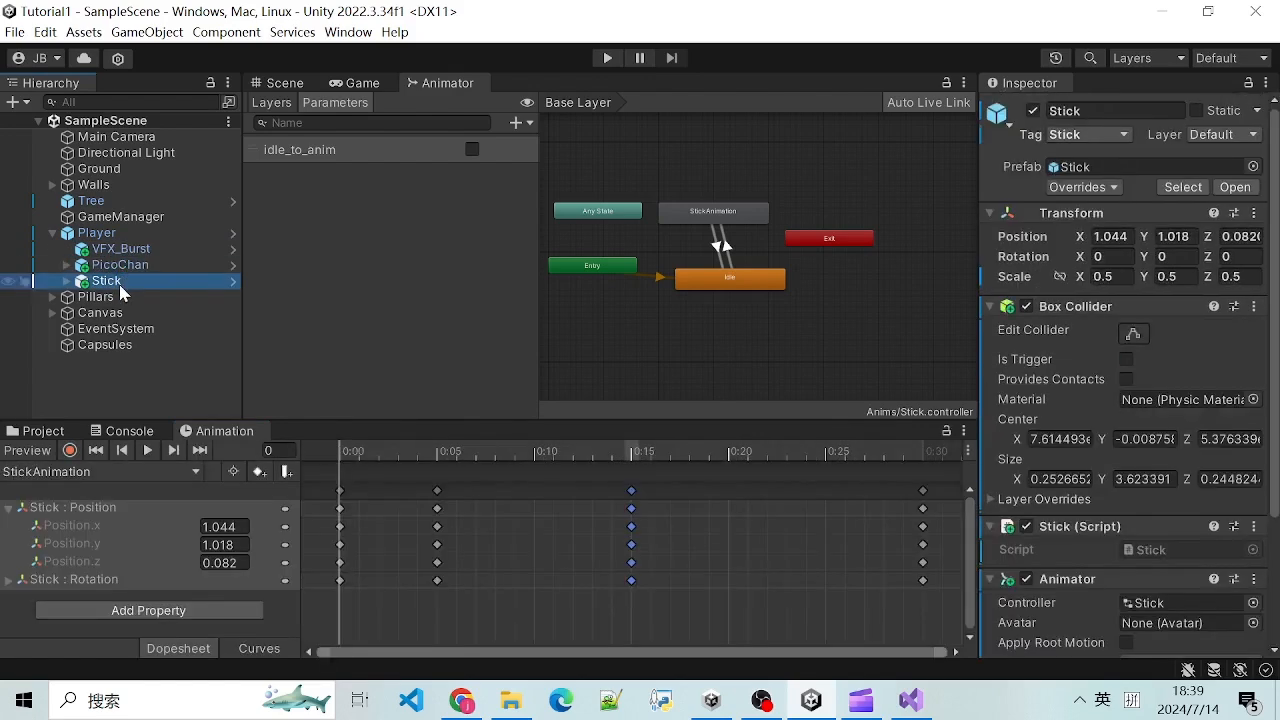
click(118, 265)
click(113, 281)
Step: Show the whole StickAnimation timeline and select the keyframes at 0:05, 0:15 and 0:30 in turn
scroll(726, 596, down, 4)
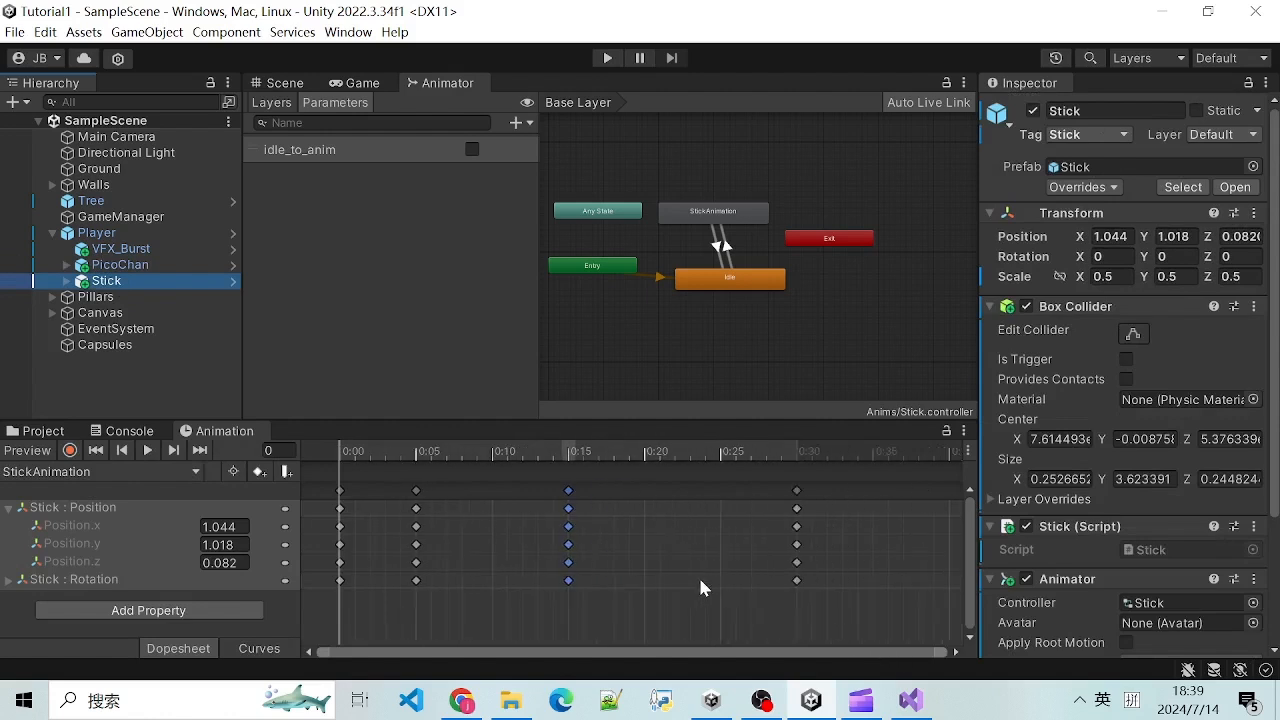
scroll(575, 552, down, 5)
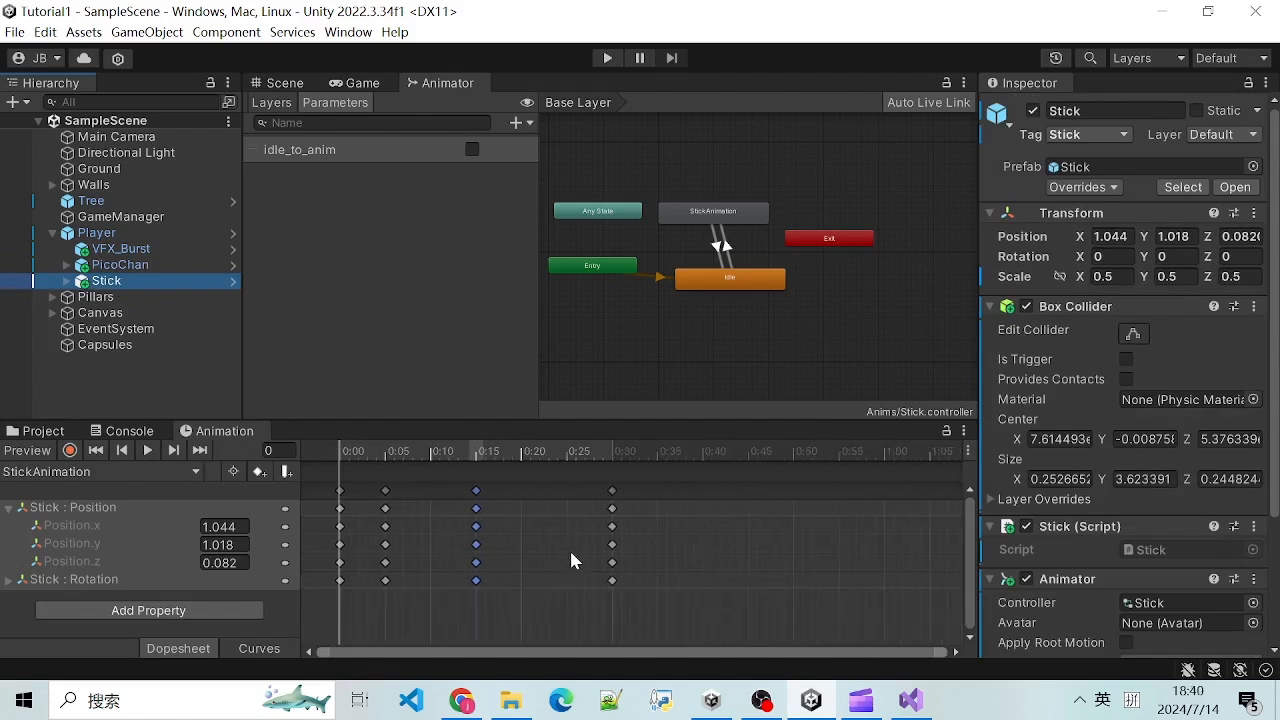
click(525, 660)
scroll(564, 514, up, 2)
drag(574, 651, 393, 661)
click(377, 492)
click(452, 515)
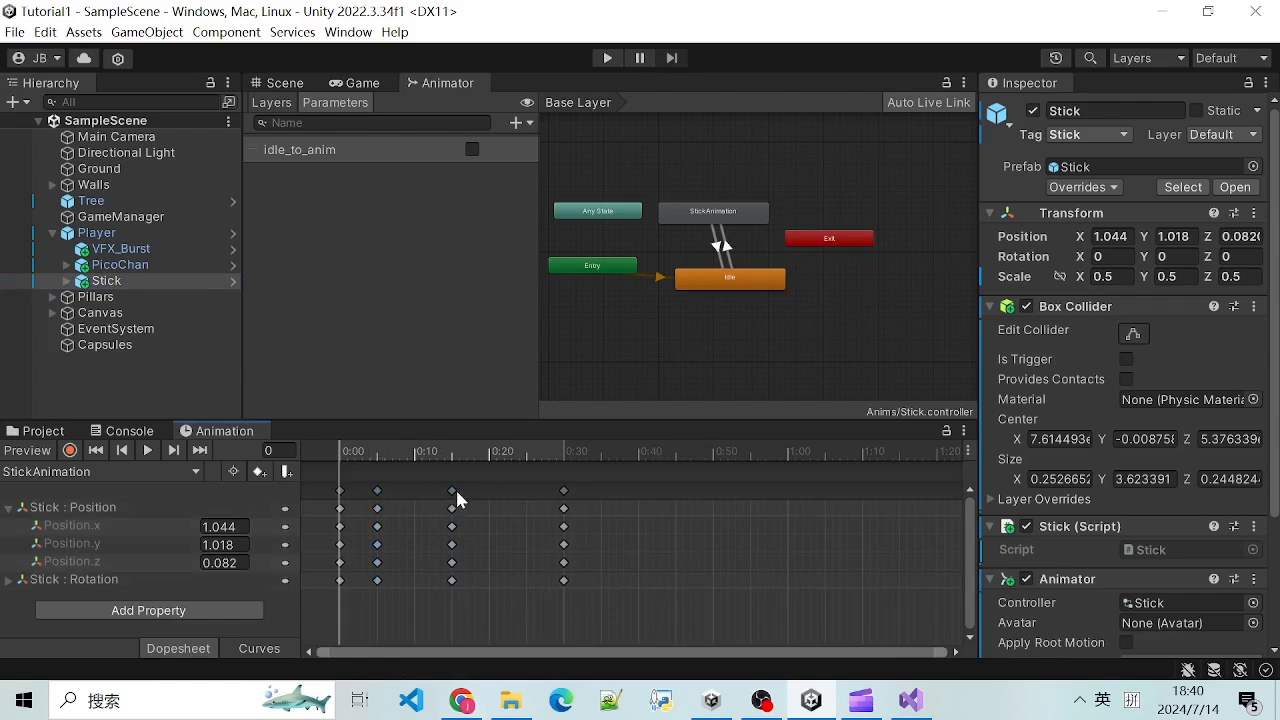
click(454, 490)
click(566, 490)
Step: Scrub StickAnimation to frame 13 and play the clip after advancing to the keyframe at frame 15
drag(388, 452, 439, 462)
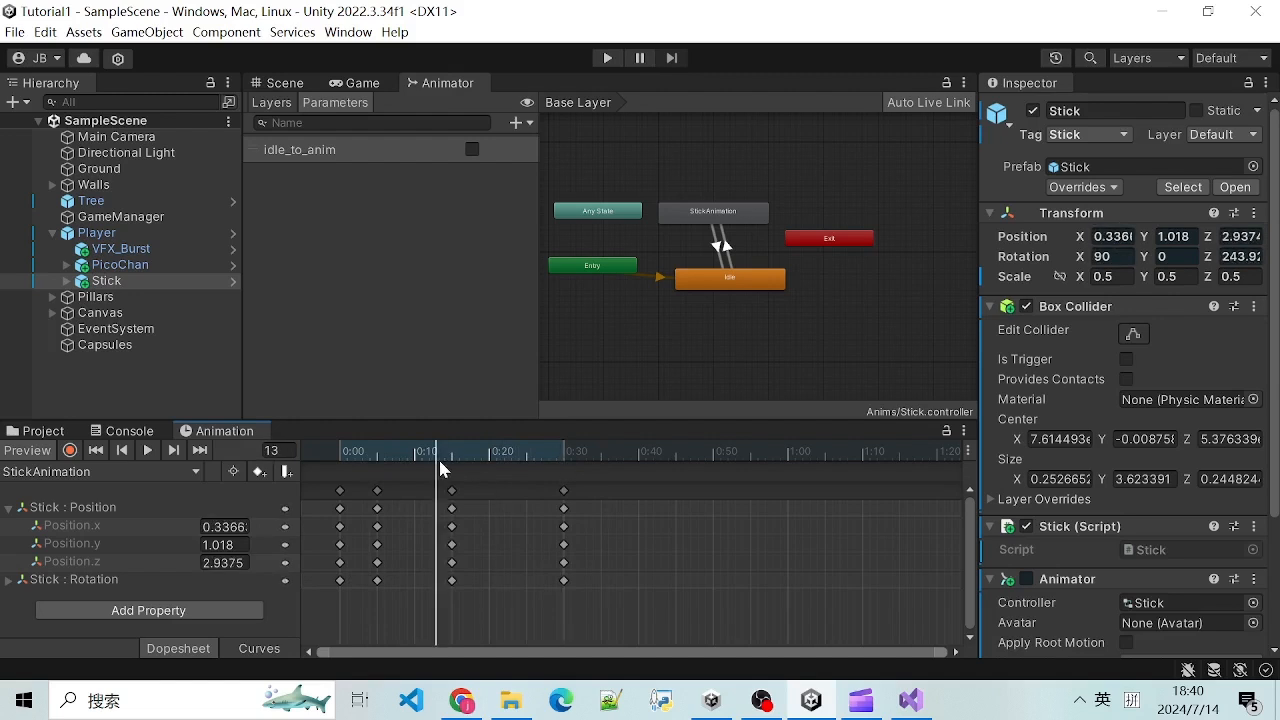
click(174, 451)
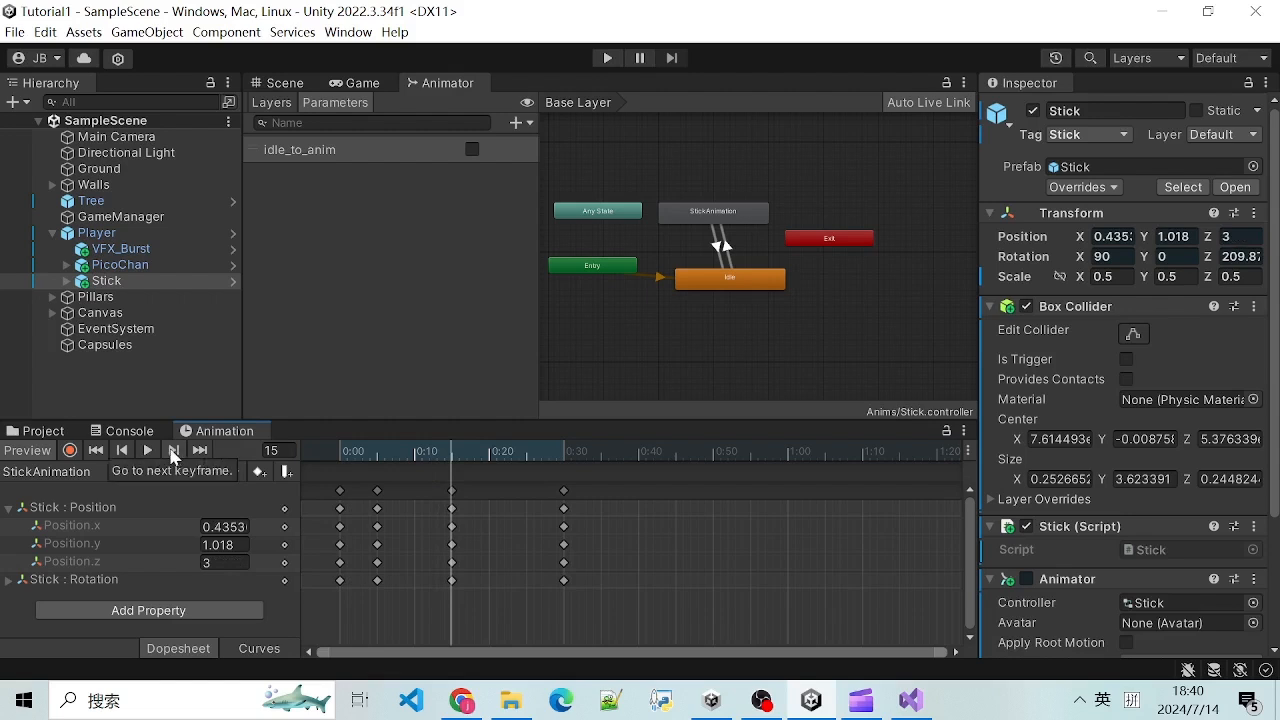
click(148, 451)
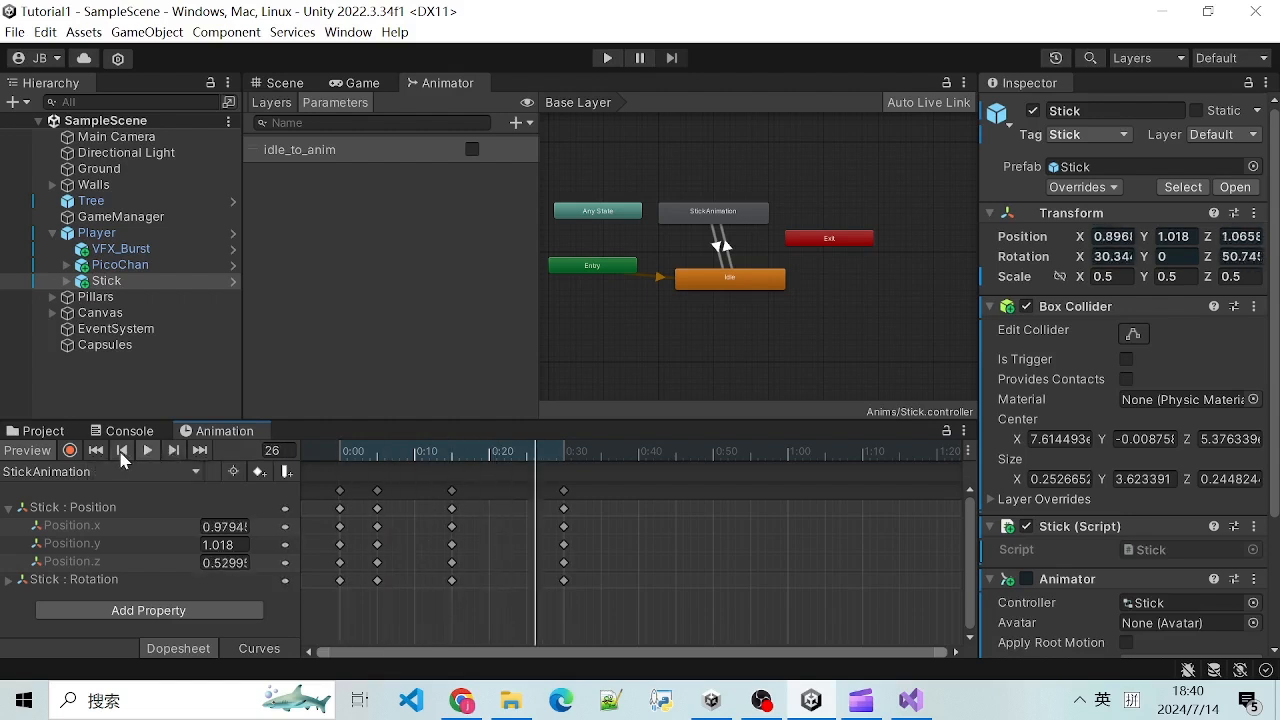
Step: Step back and forth between the clip's keyframes from frame 0, finishing on the keyframe at frame 30
click(122, 451)
click(122, 451)
click(122, 451)
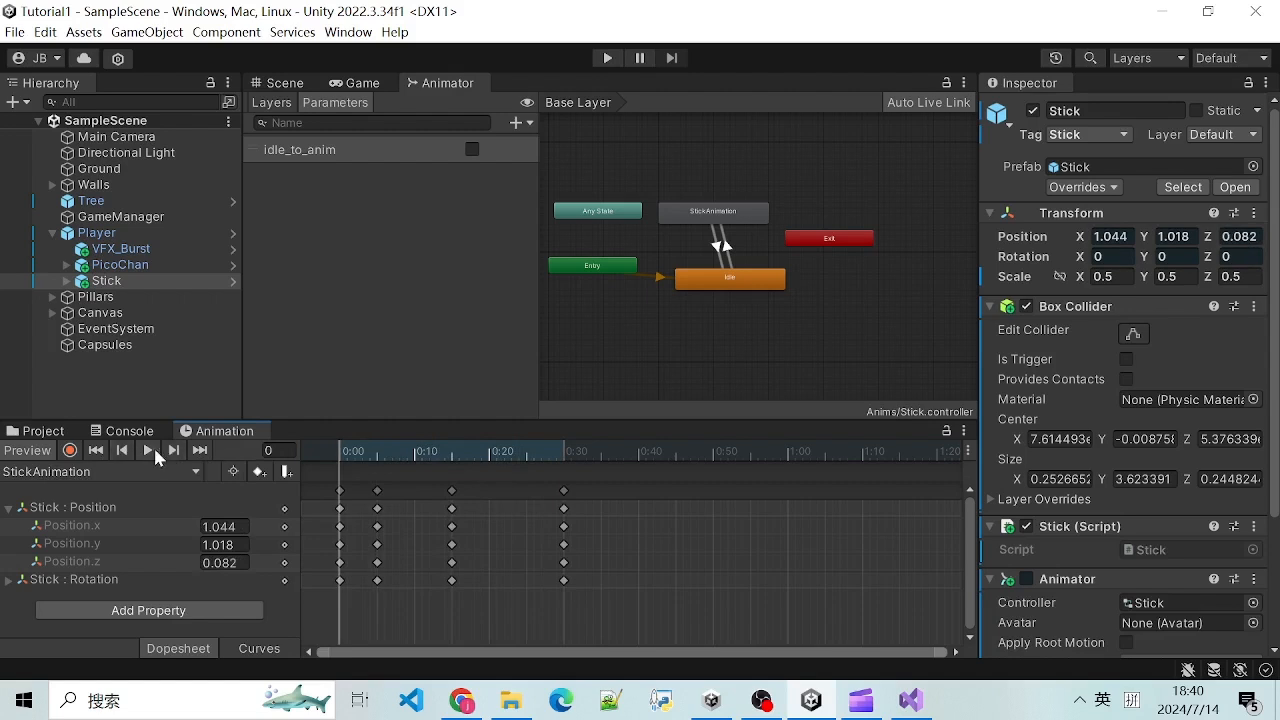
click(172, 451)
click(172, 451)
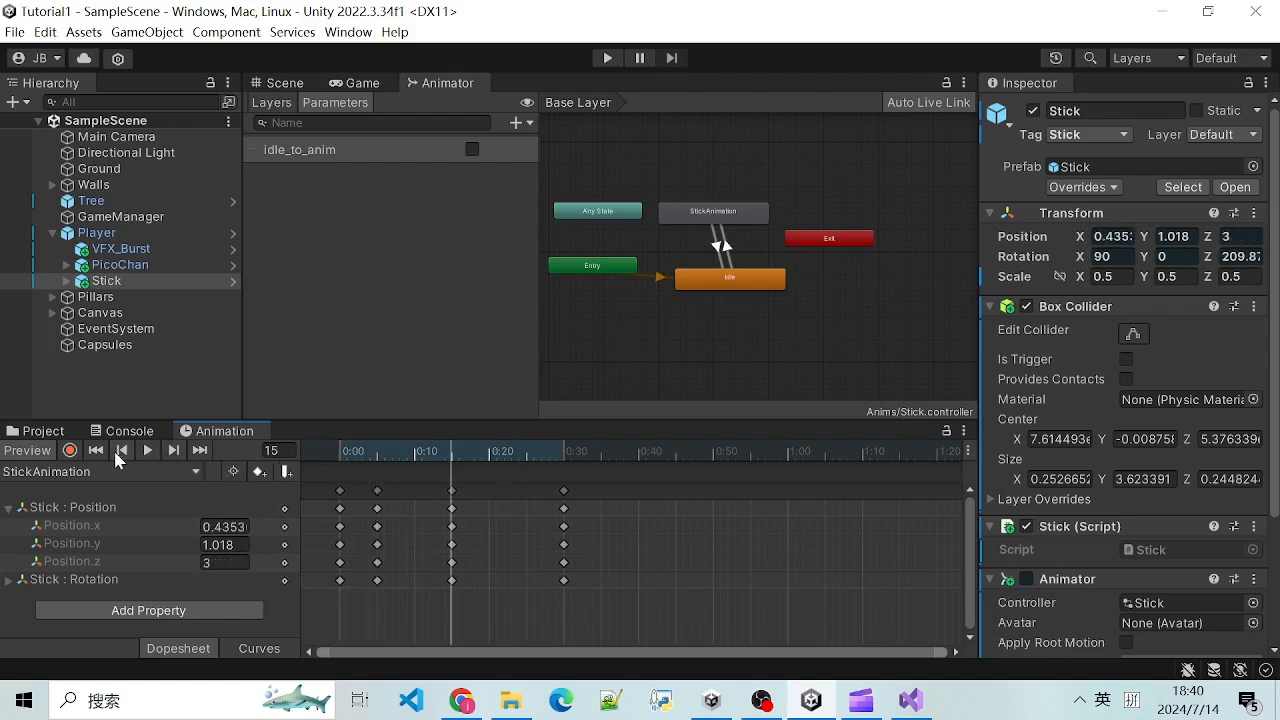
click(122, 451)
click(122, 451)
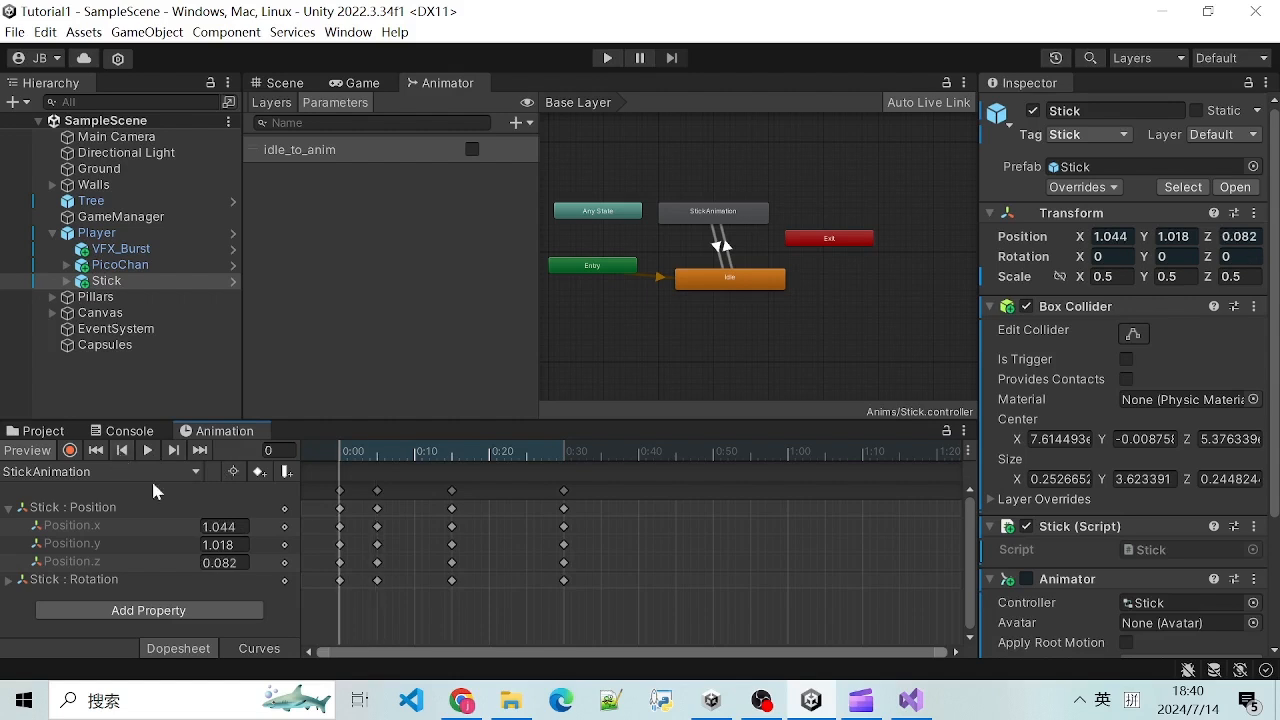
click(176, 451)
click(176, 451)
click(176, 451)
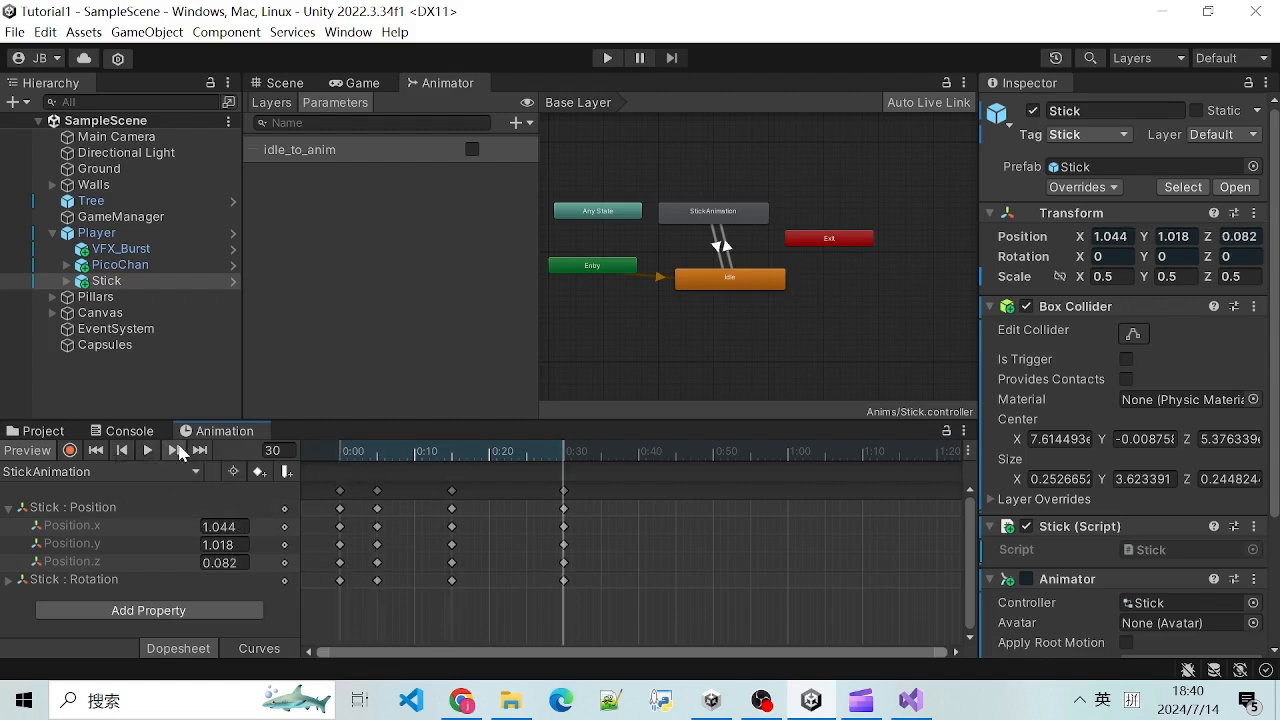
Step: Go back one keyframe, jump to the end of StickAnimation, and play the clip briefly before stopping it
click(122, 451)
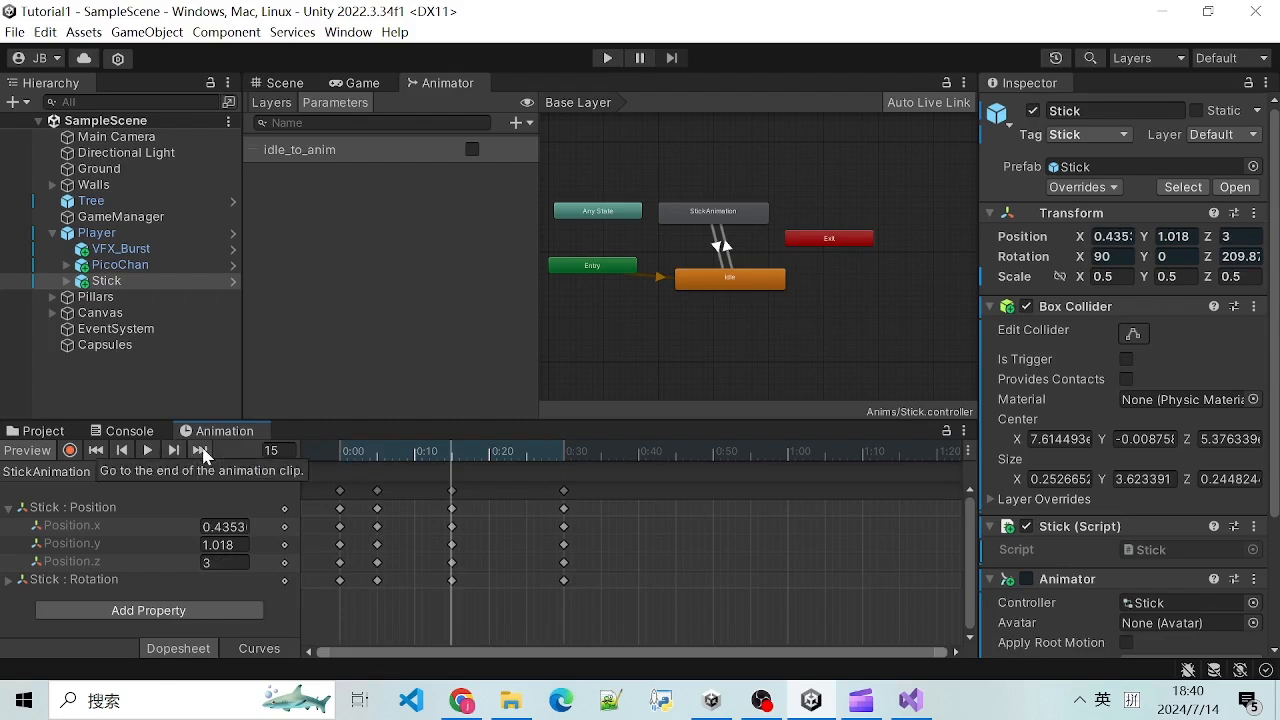
click(201, 451)
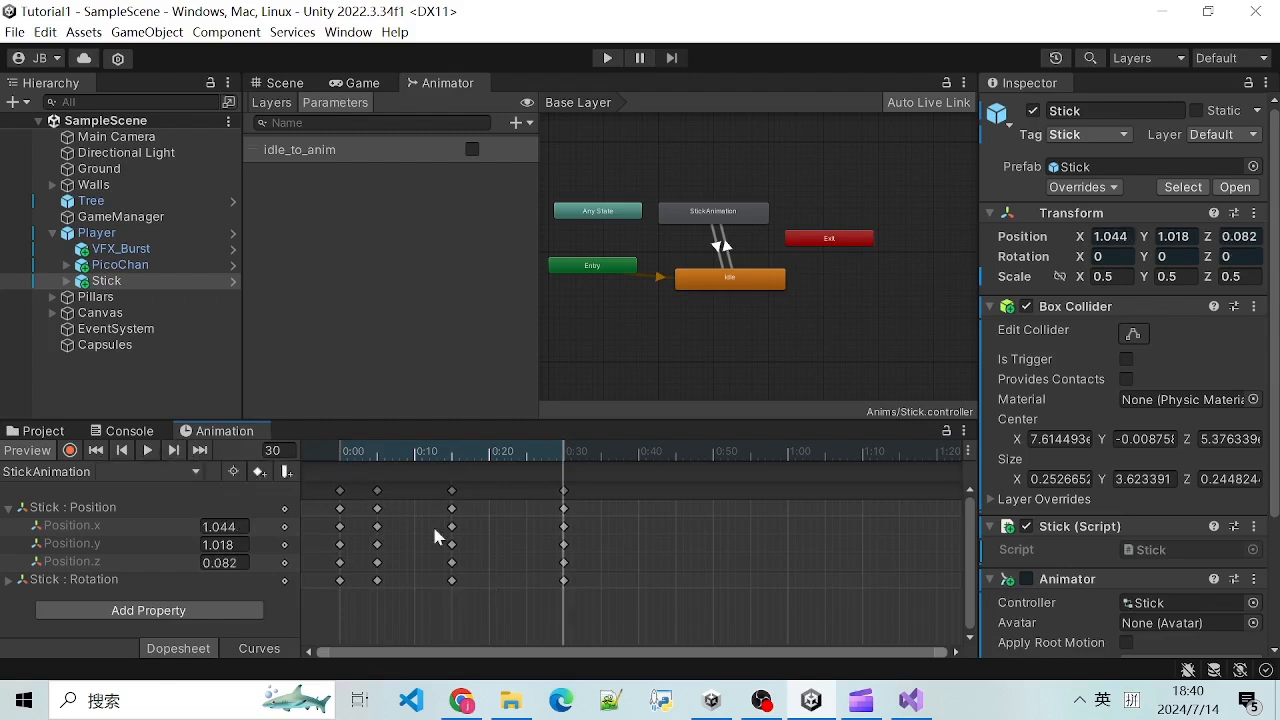
click(148, 453)
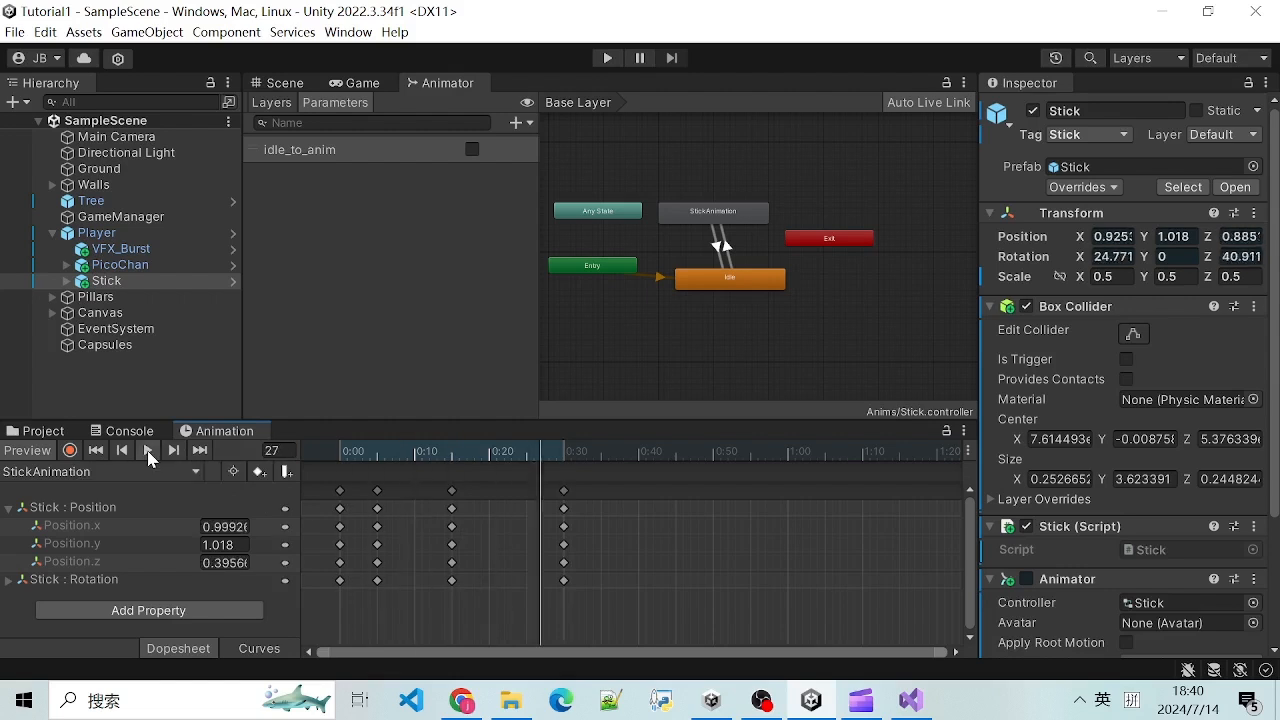
click(148, 453)
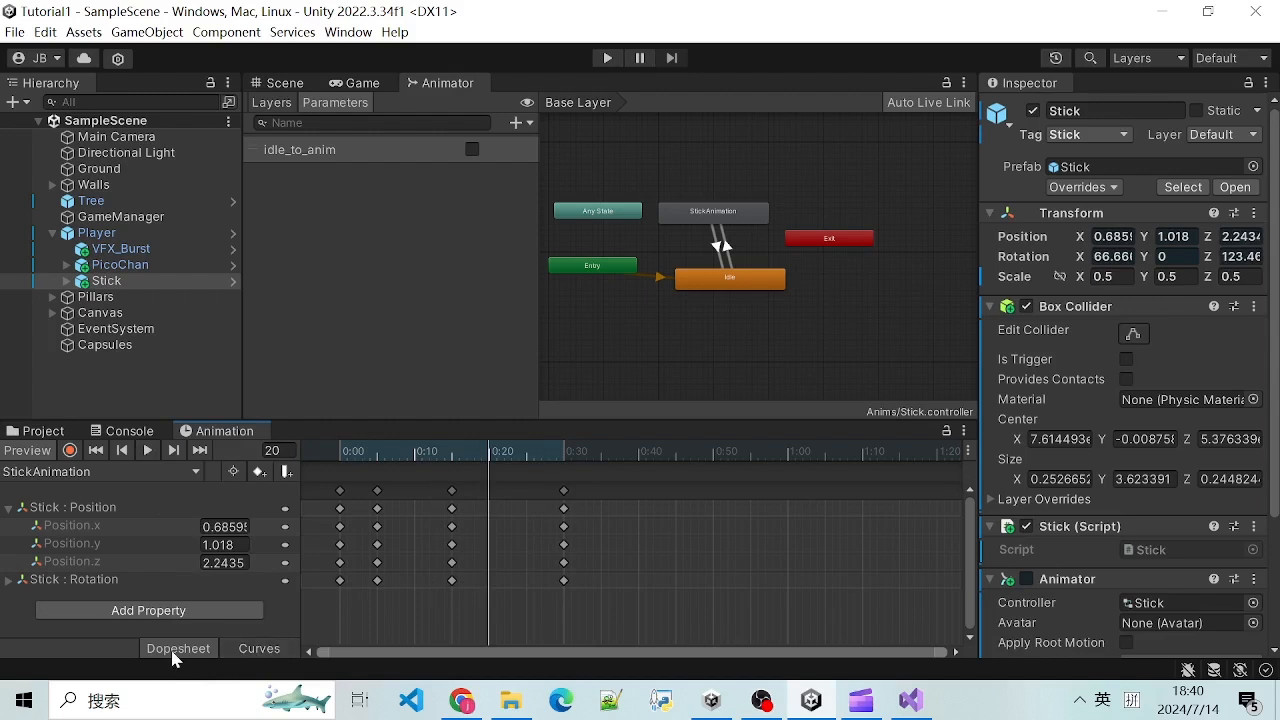
Step: Switch StickAnimation to the Curves view and examine the Stick's animation curves
click(260, 650)
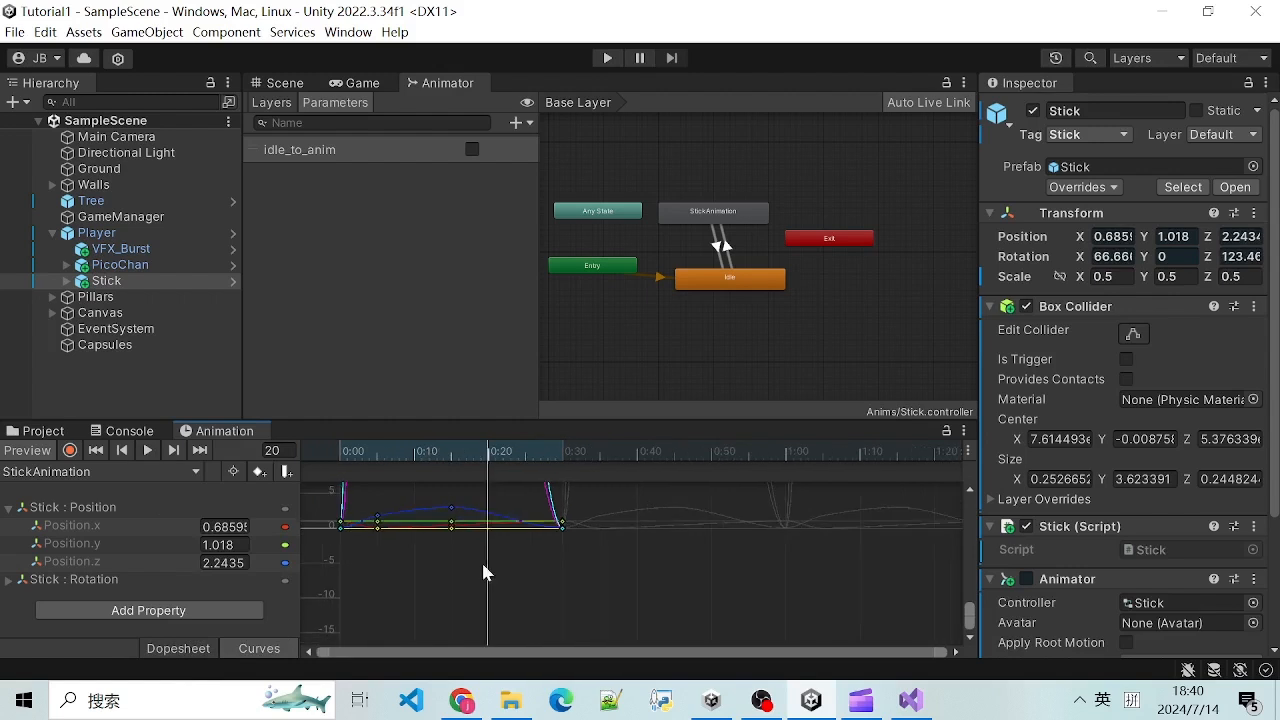
scroll(490, 560, down, 4)
middle_drag(556, 552, 594, 641)
scroll(530, 578, down, 4)
scroll(512, 579, up, 5)
middle_drag(476, 574, 552, 541)
scroll(509, 545, down, 4)
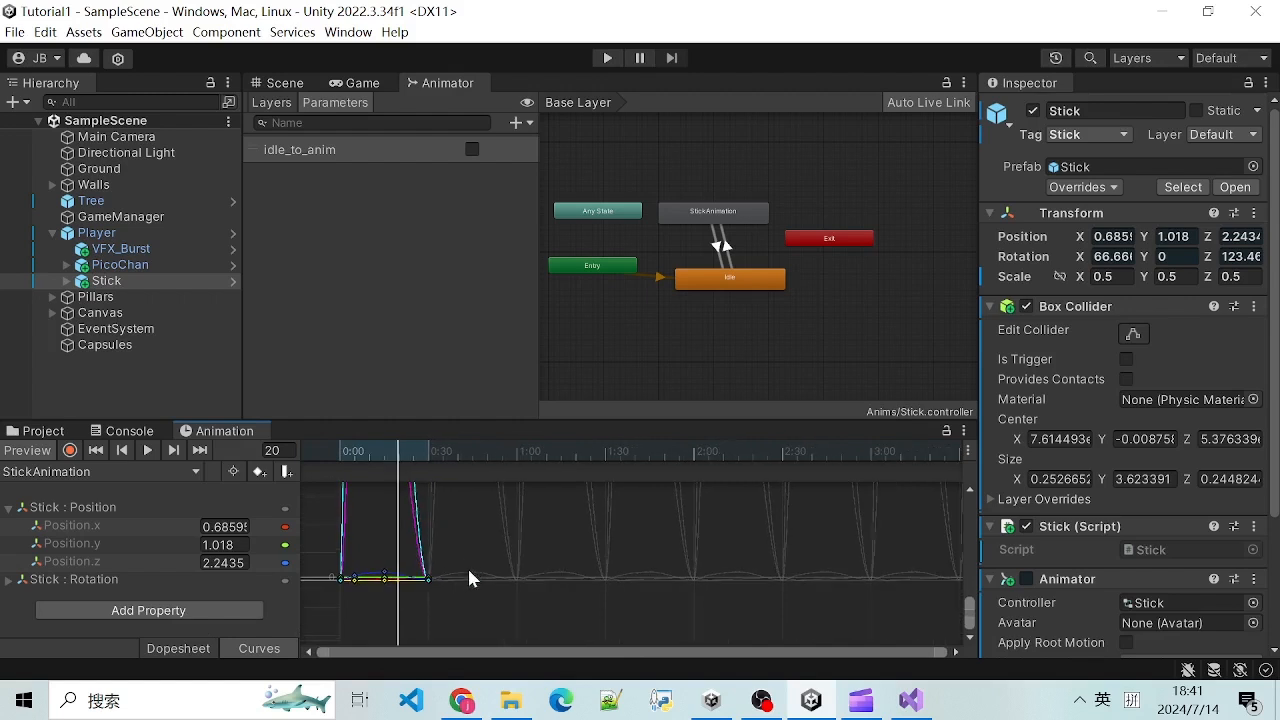
Step: Return StickAnimation to the Dopesheet view with all keyframes from 0:00 to 0:30 in sight
click(205, 648)
scroll(467, 580, up, 4)
drag(520, 655, 444, 653)
scroll(486, 564, up, 9)
middle_drag(568, 545, 614, 575)
middle_drag(571, 636, 622, 565)
scroll(452, 584, up, 10)
drag(549, 652, 480, 650)
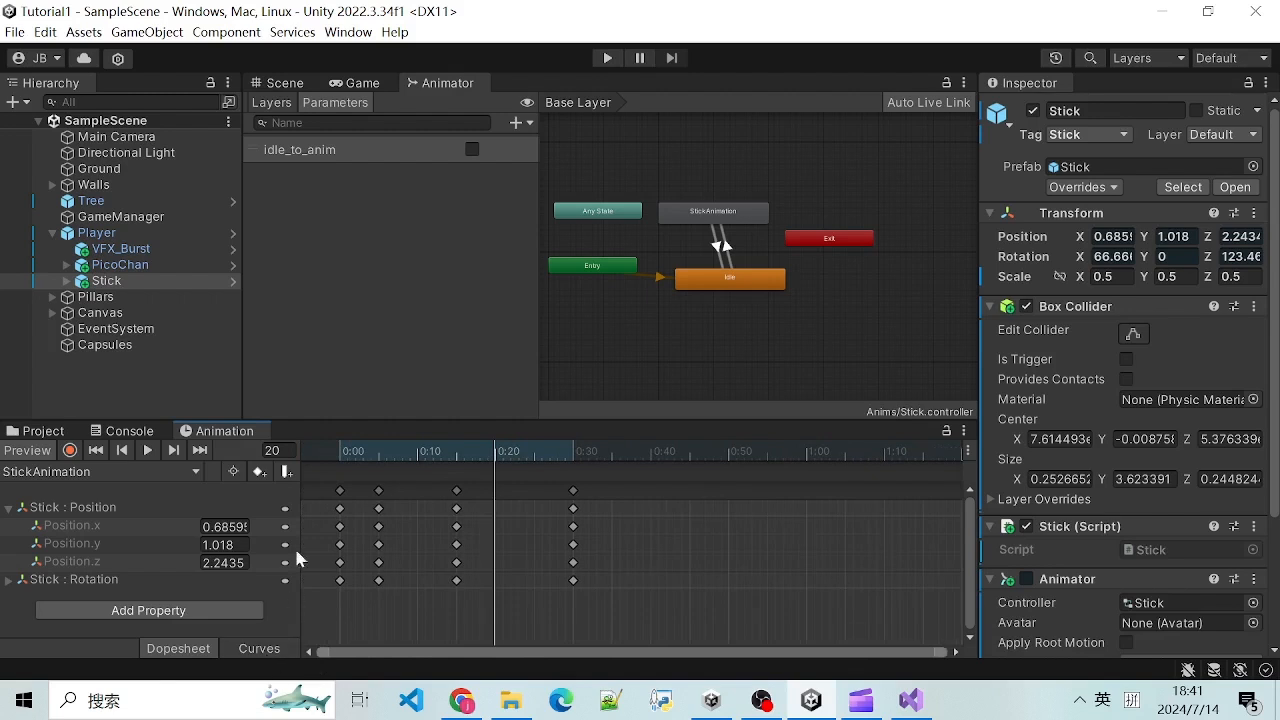
Step: Move the playhead to frame 0 and on to frame 5 to inspect the Stick's Transform at each keyframe
click(337, 492)
click(340, 450)
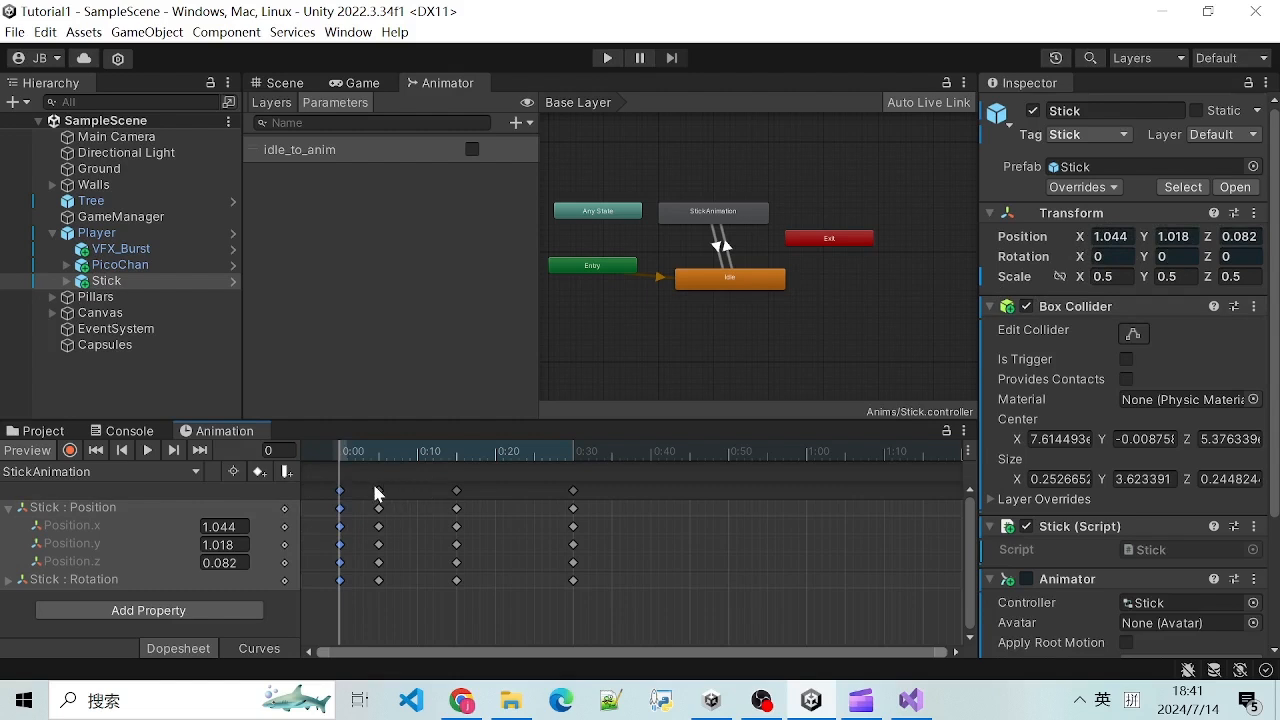
click(378, 452)
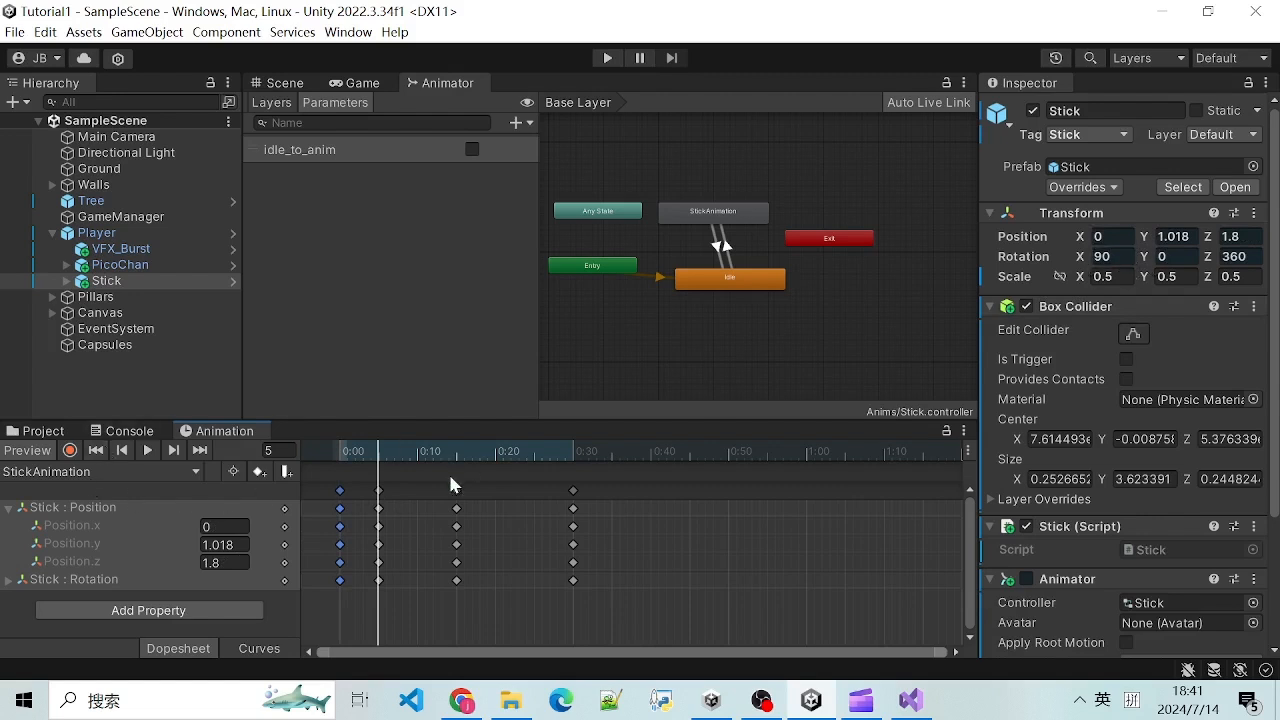
Step: Go over the four StickAnimation keyframes by selecting them in turn, finishing with the one at 0:30
click(456, 489)
click(574, 490)
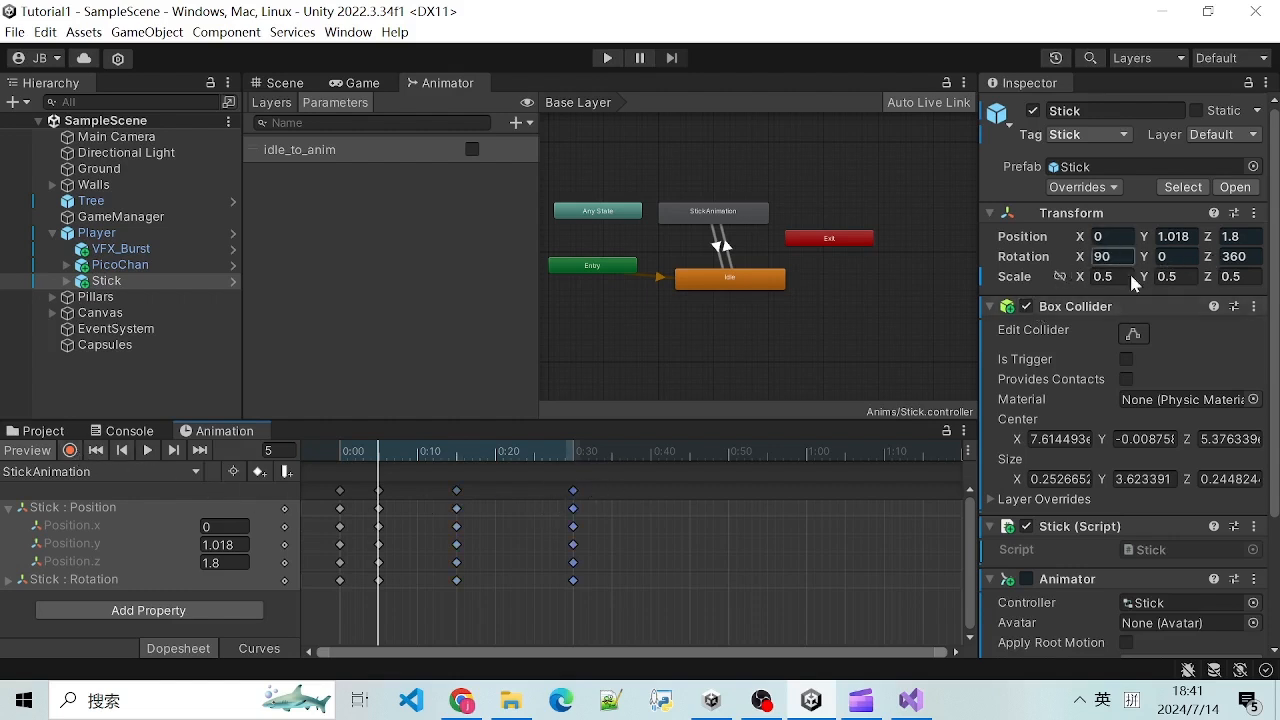
click(340, 491)
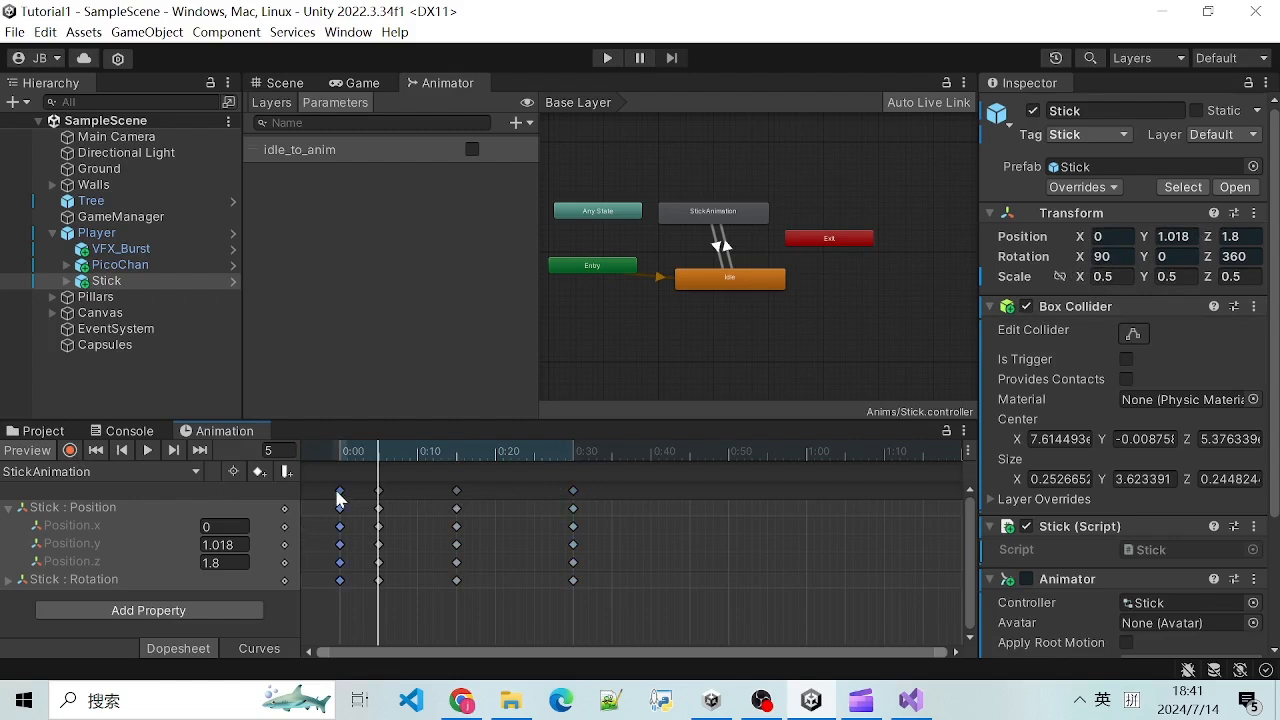
click(456, 491)
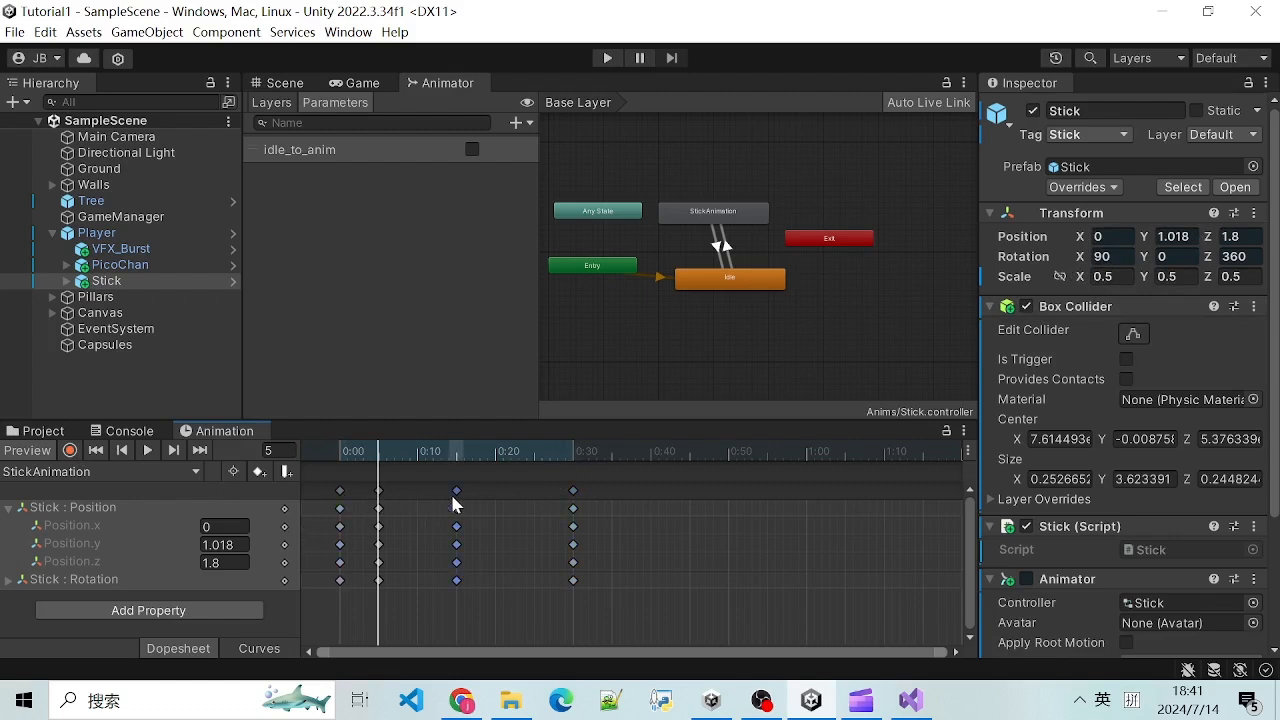
click(379, 491)
click(456, 491)
click(575, 512)
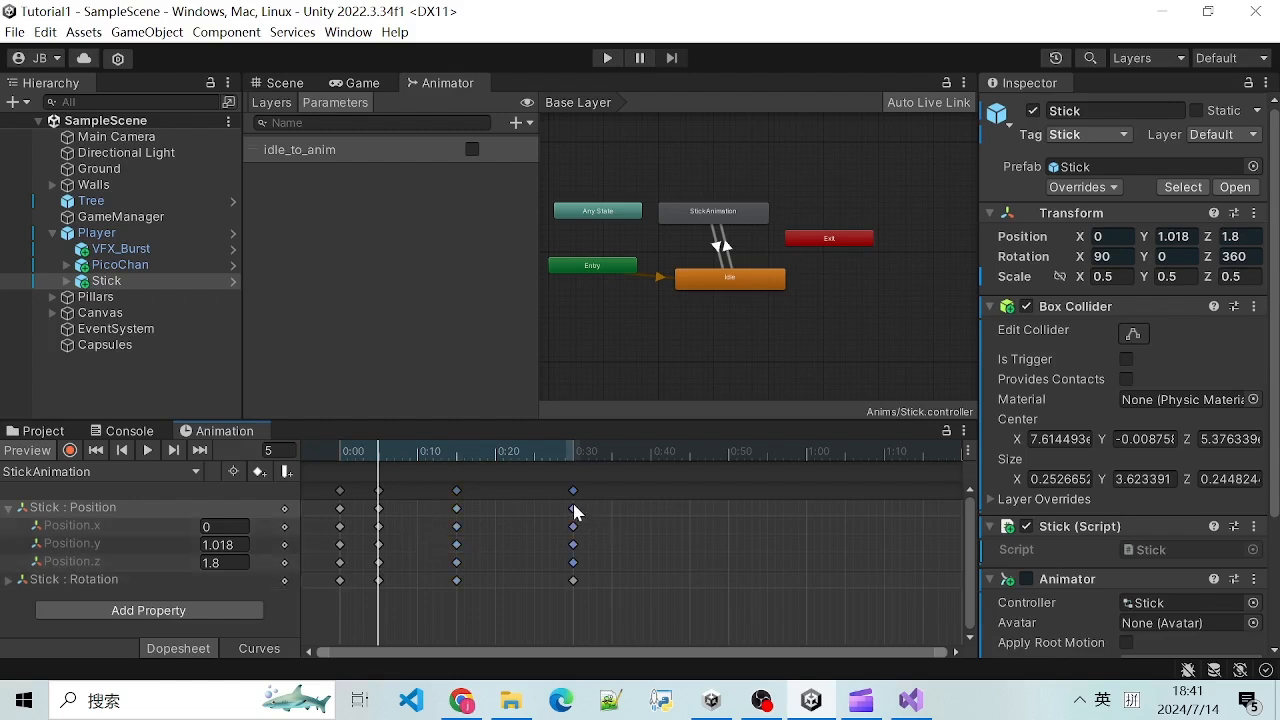
click(457, 492)
click(573, 507)
click(457, 491)
click(574, 491)
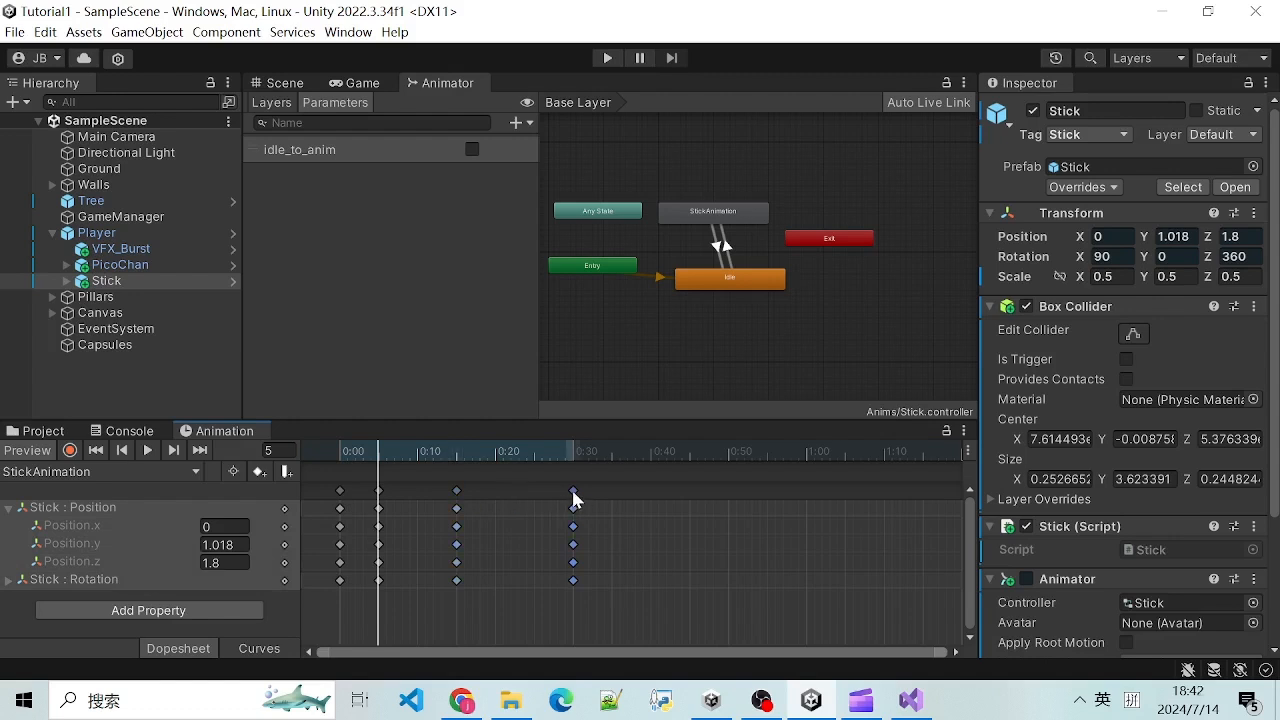
Step: Select the StickAnimation keyframes at 0:00, 0:05, 0:15 and 0:30 one after another once more
click(338, 490)
click(378, 492)
click(457, 492)
click(576, 491)
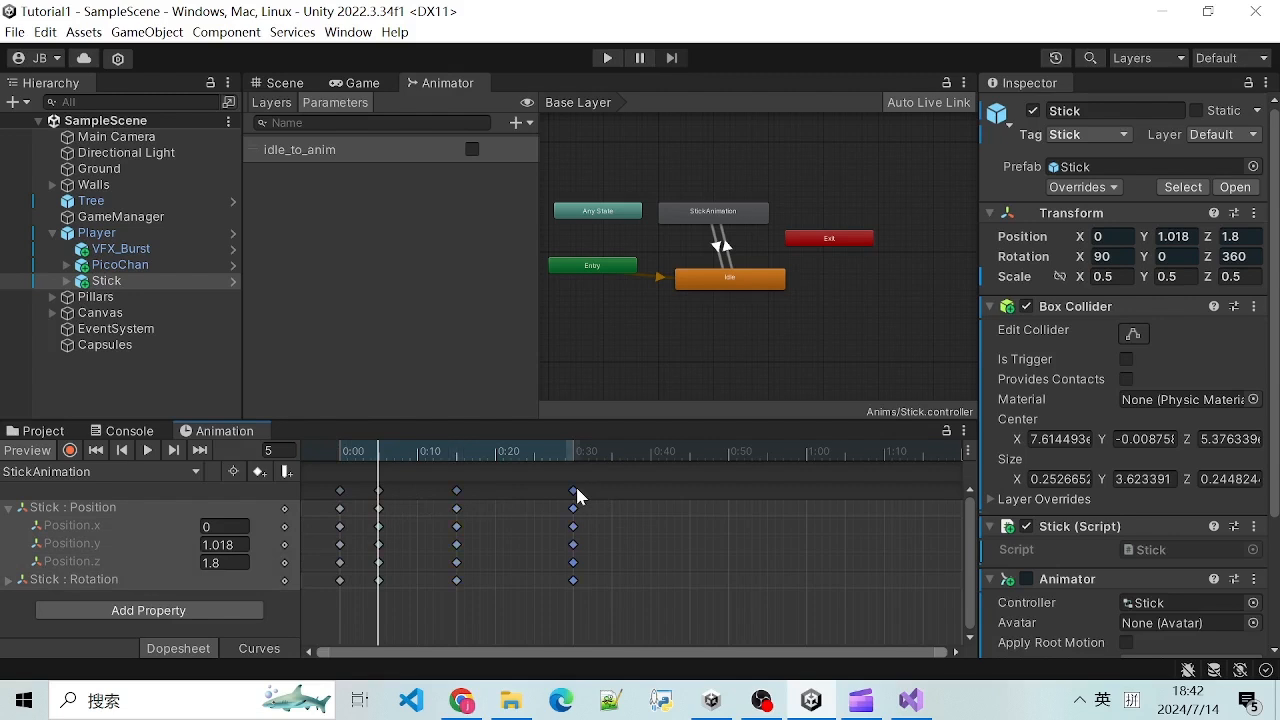
Step: Show the Scene view, revisit the keyframes at 0:00 and 0:05, and play StickAnimation to watch the Stick move
click(270, 87)
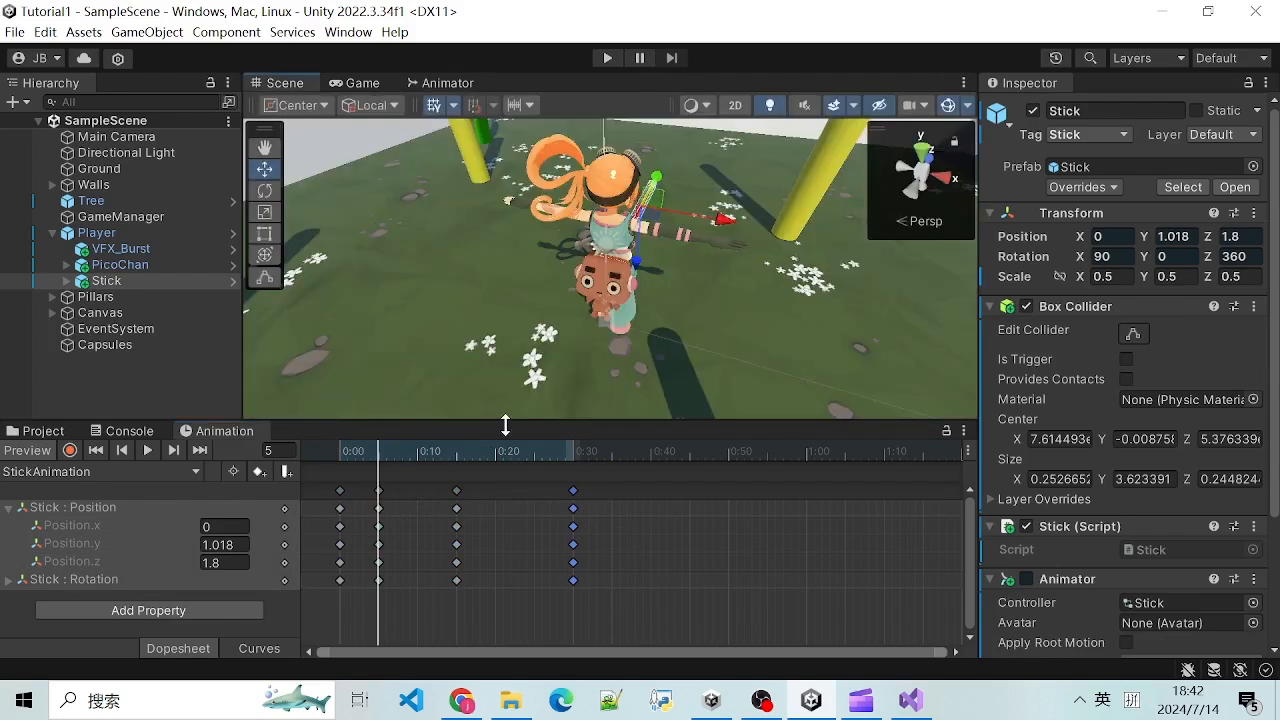
click(340, 491)
click(379, 491)
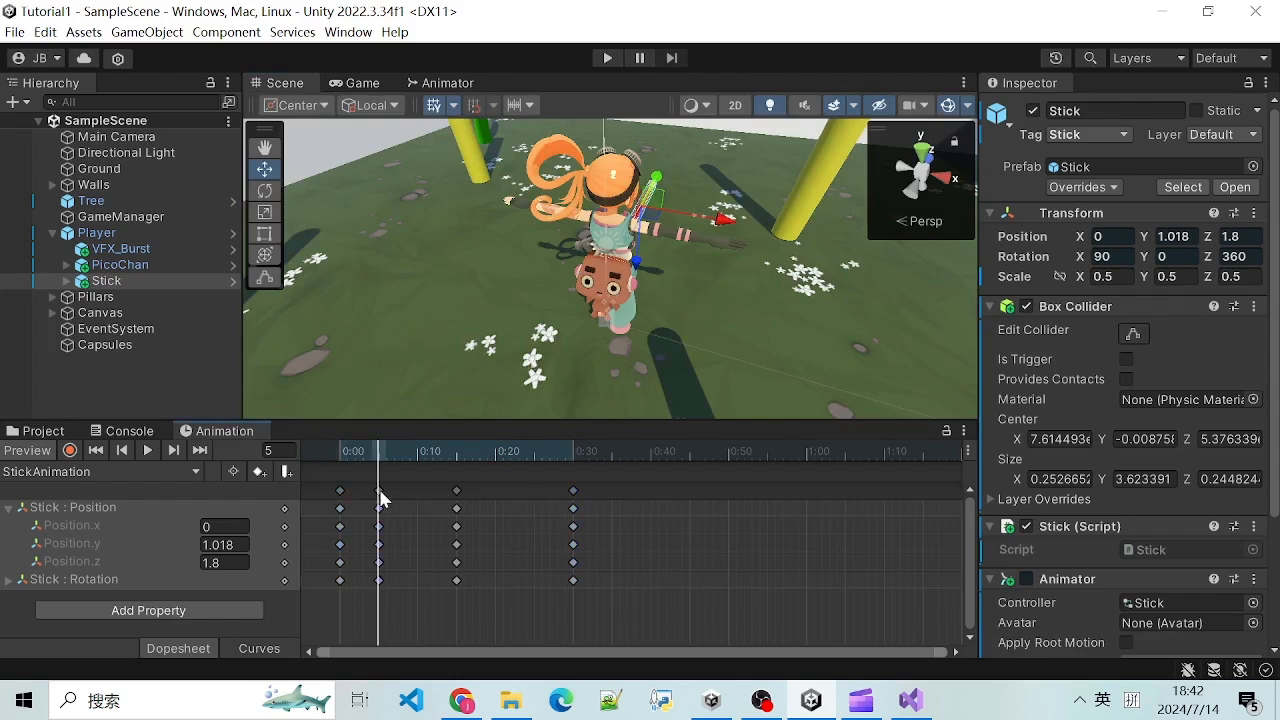
click(147, 451)
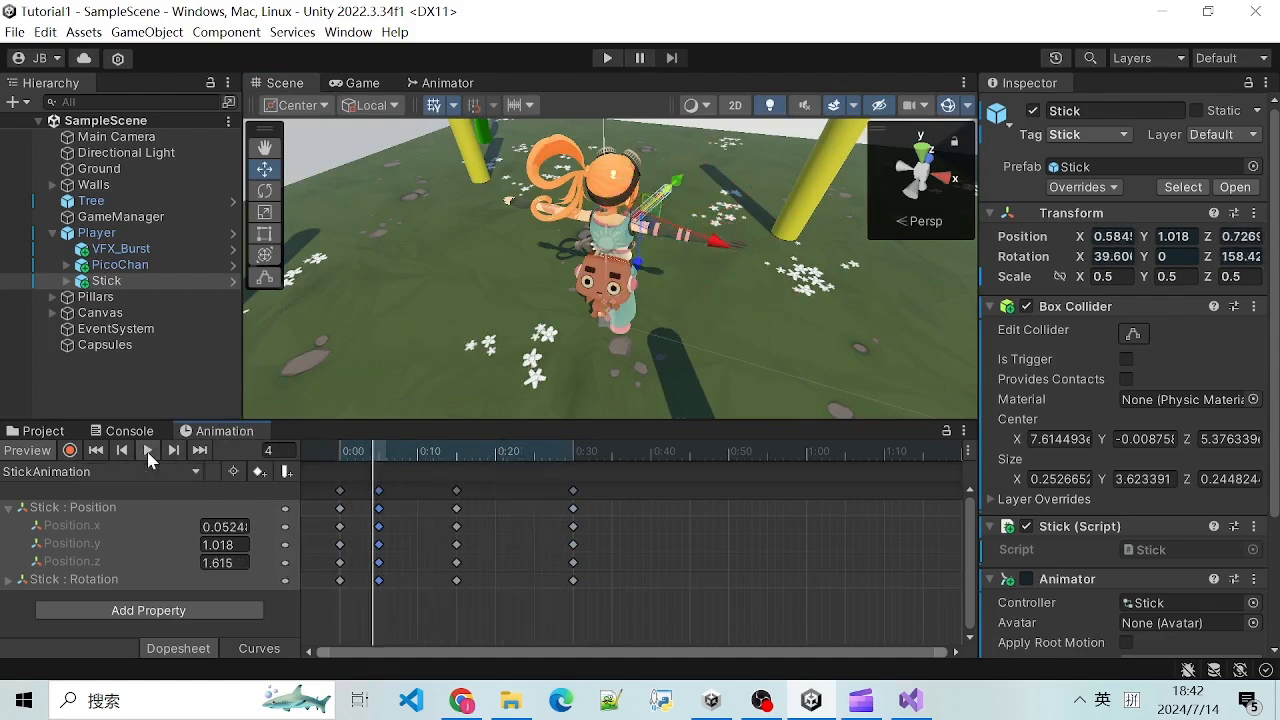
click(147, 451)
click(147, 451)
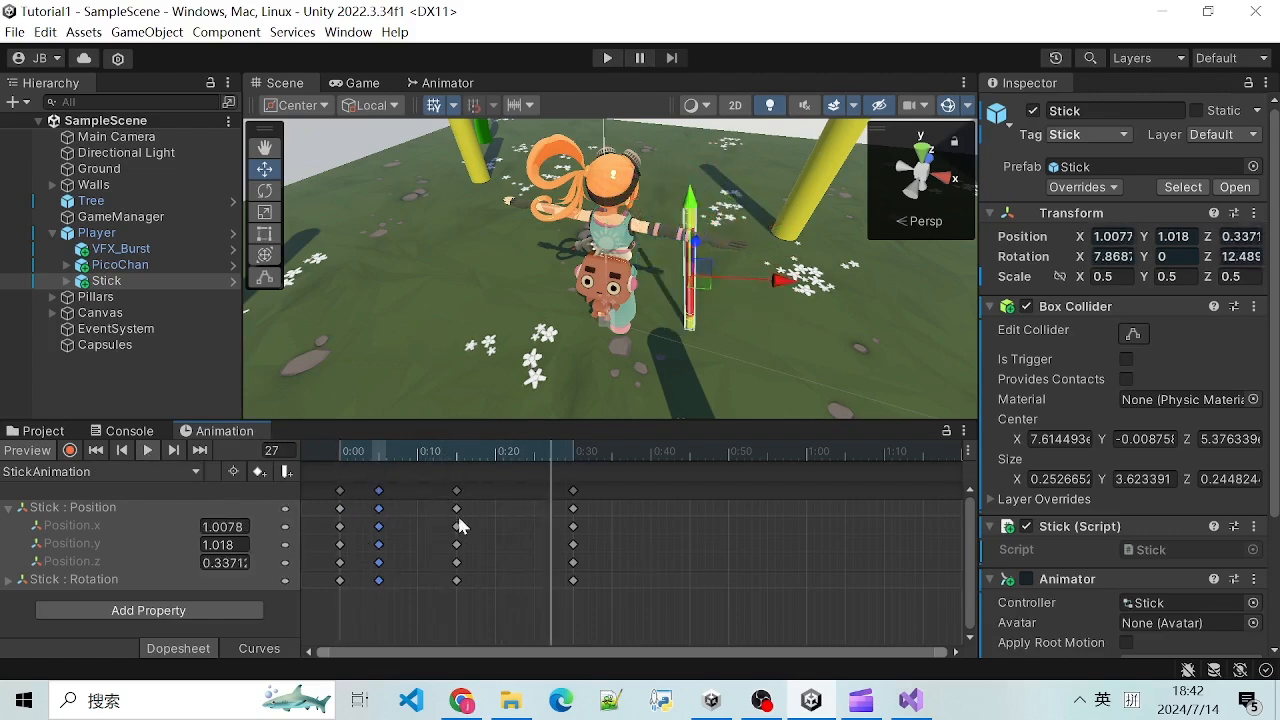
click(172, 452)
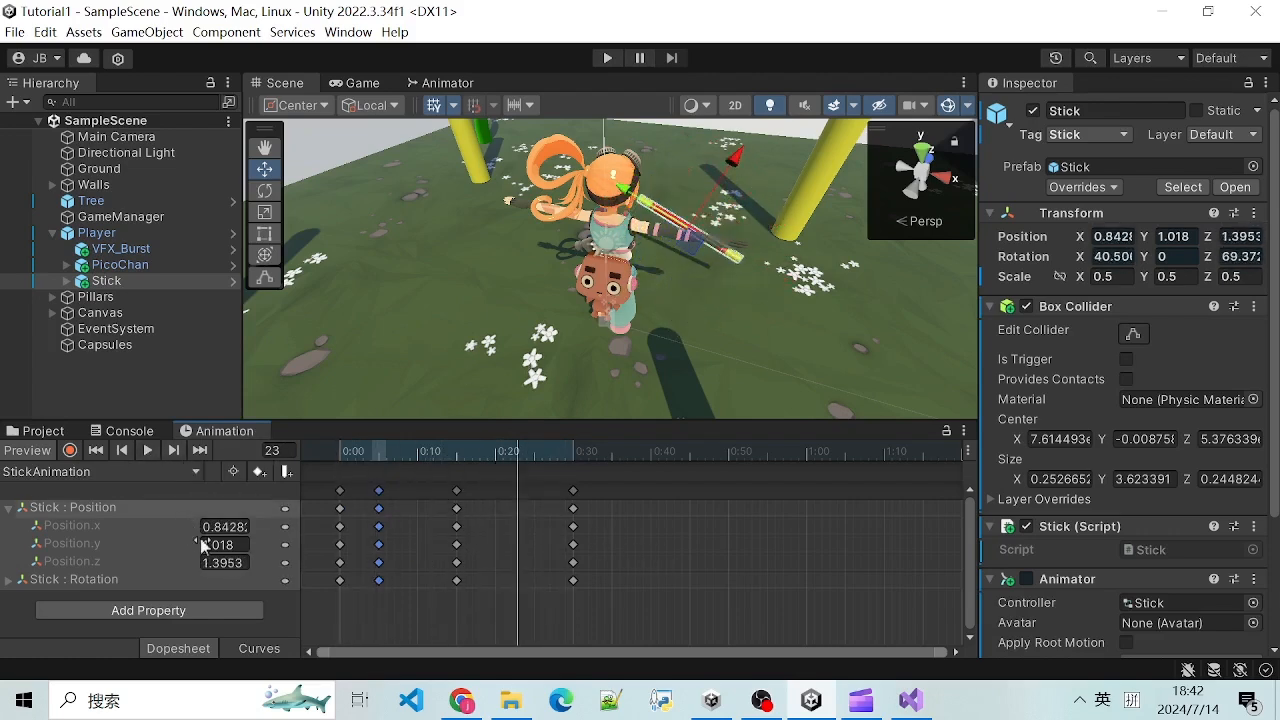
Step: Expand the Stick's Rotation property in StickAnimation to list its X, Y and Z channels
click(9, 580)
scroll(470, 560, up, 3)
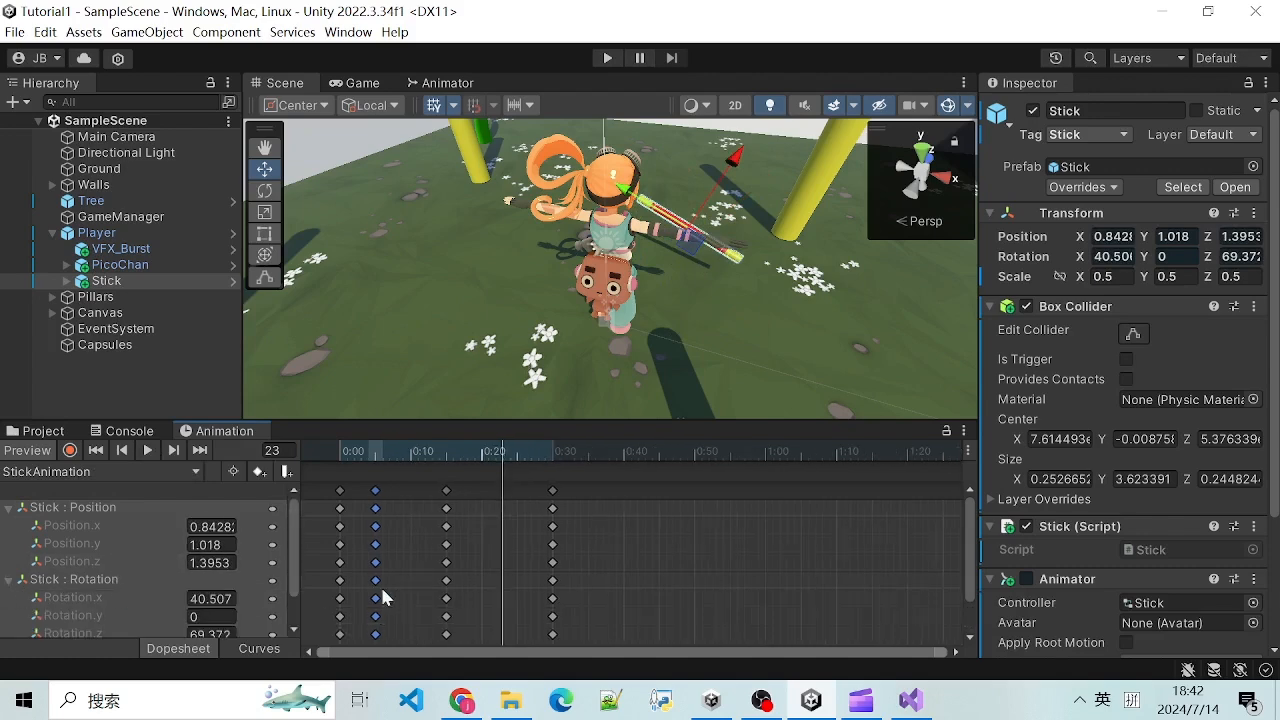
scroll(399, 556, left, 2)
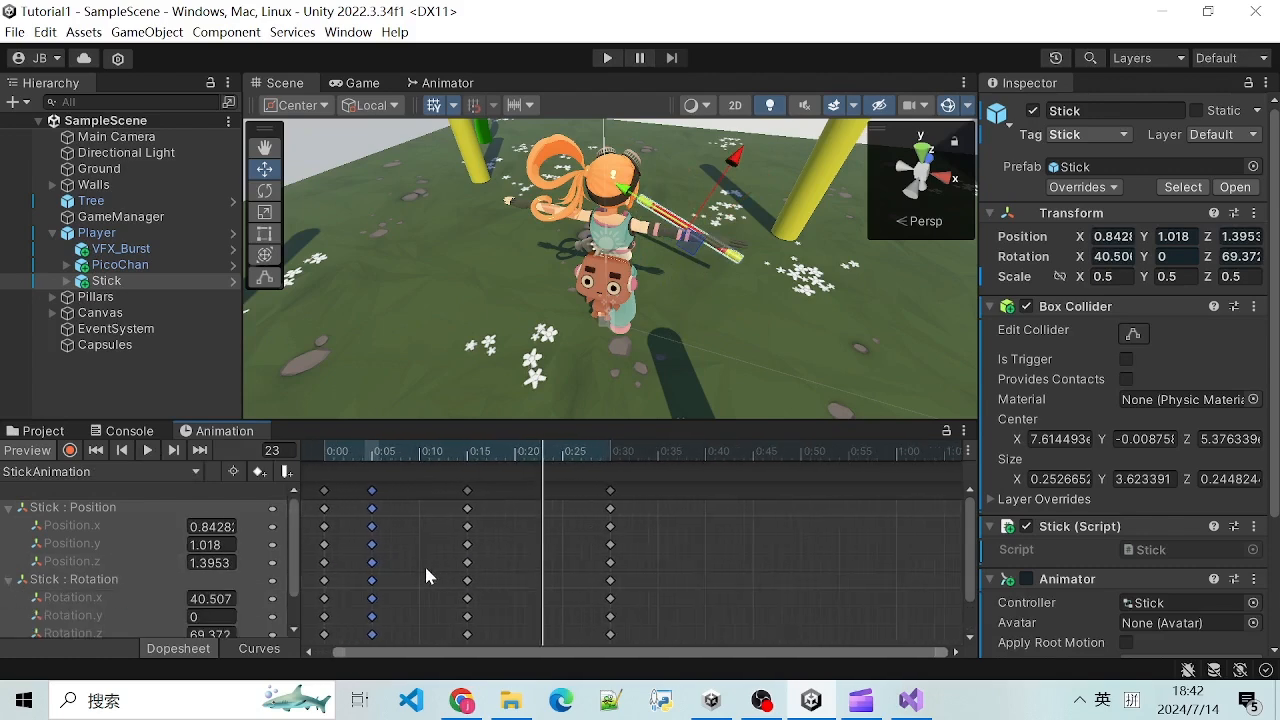
scroll(474, 530, down, 1)
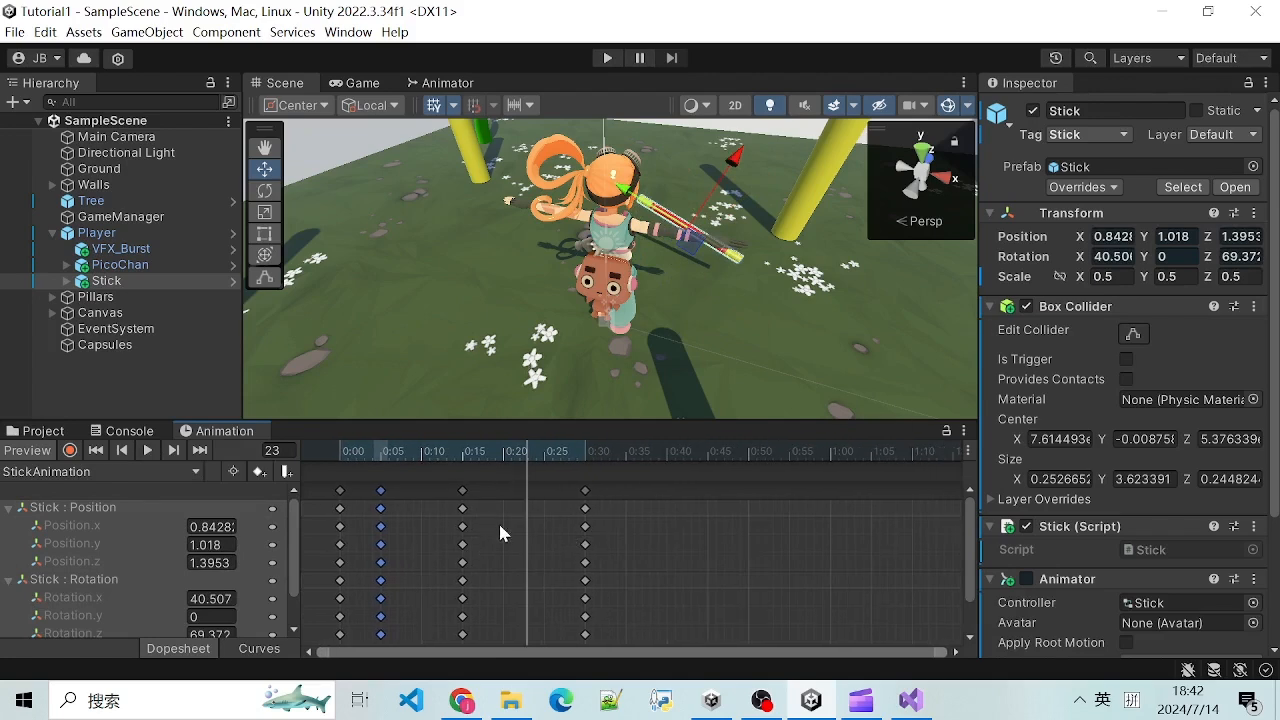
Step: Add a keyframe for all animated Stick properties at frame 35 and delete it again
right_click(646, 512)
drag(524, 456, 625, 458)
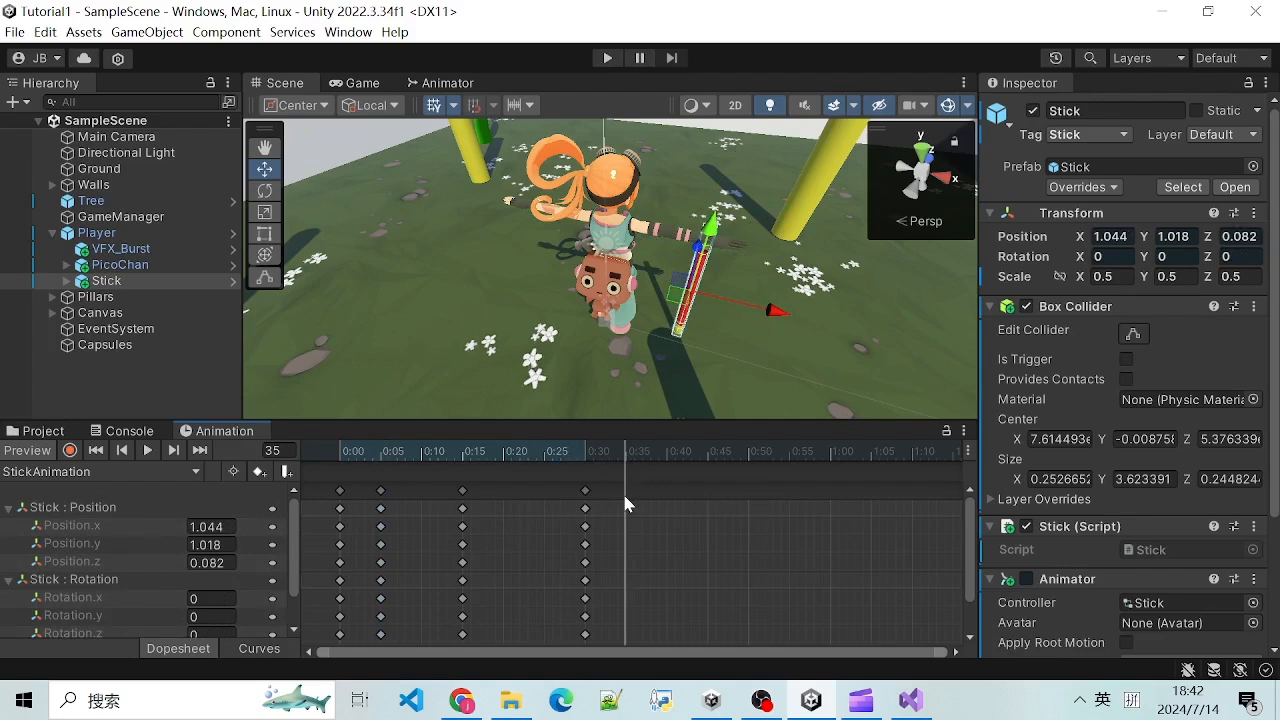
right_click(625, 497)
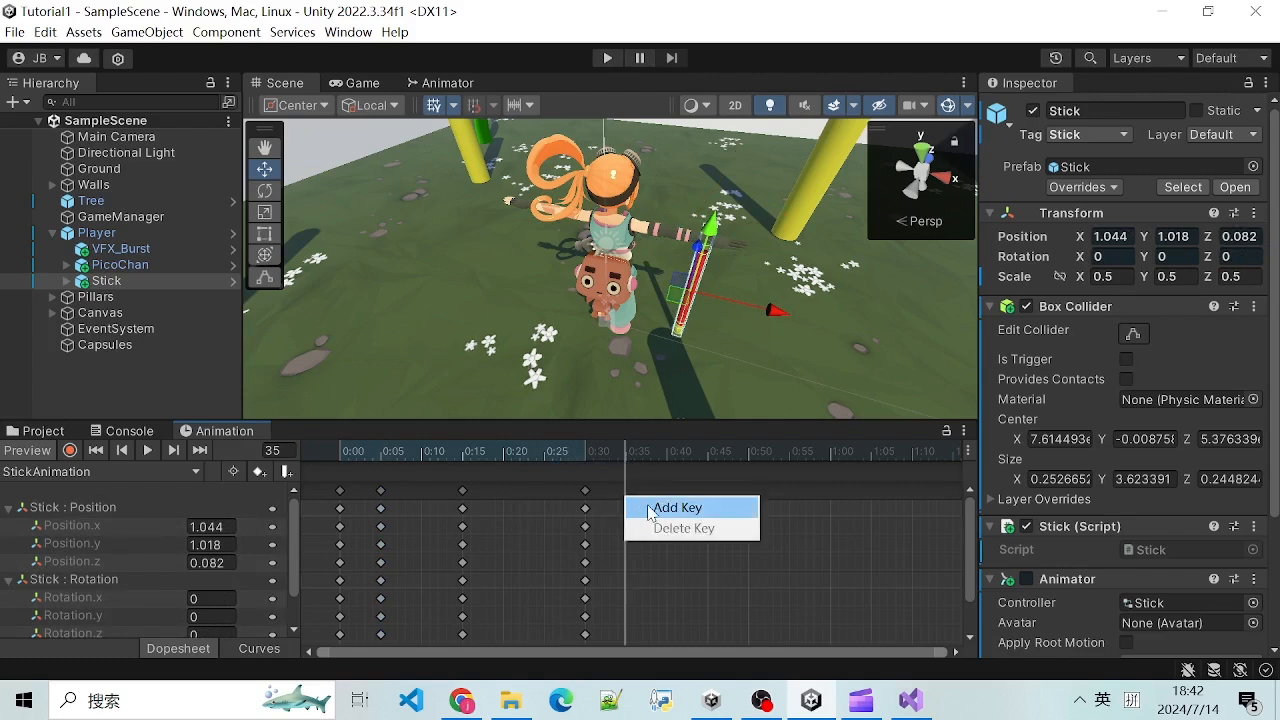
click(256, 476)
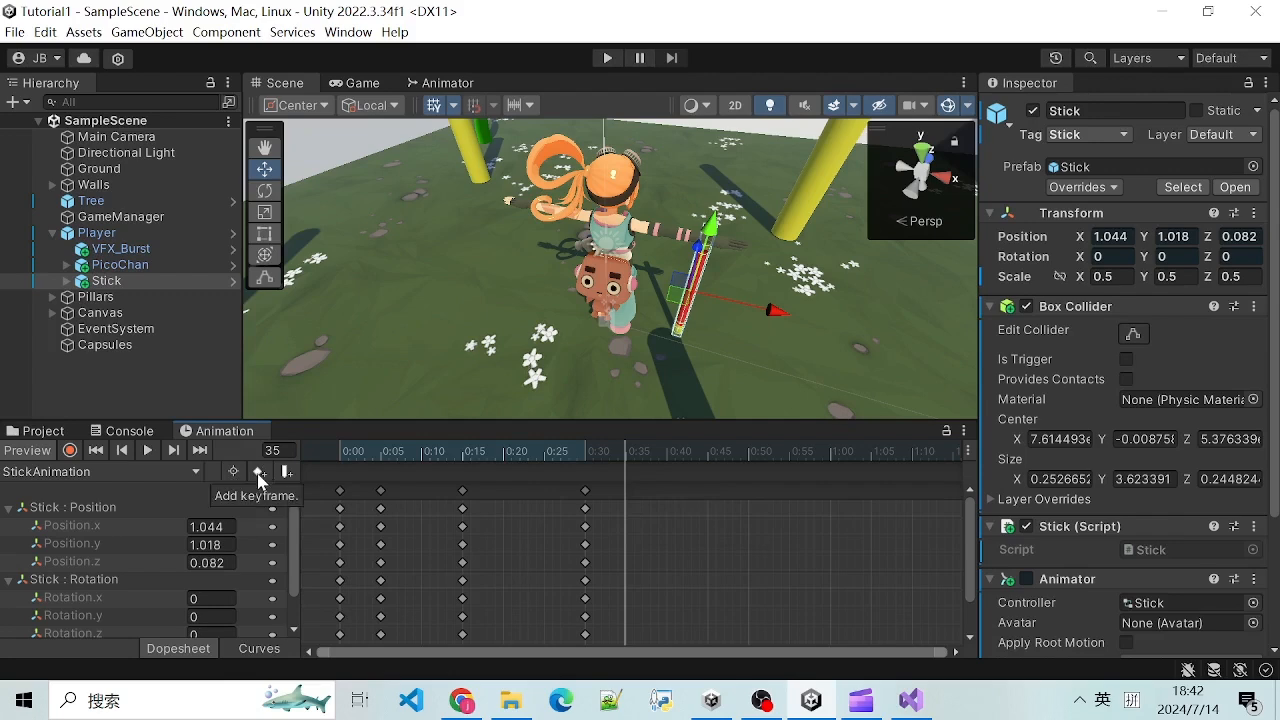
click(259, 472)
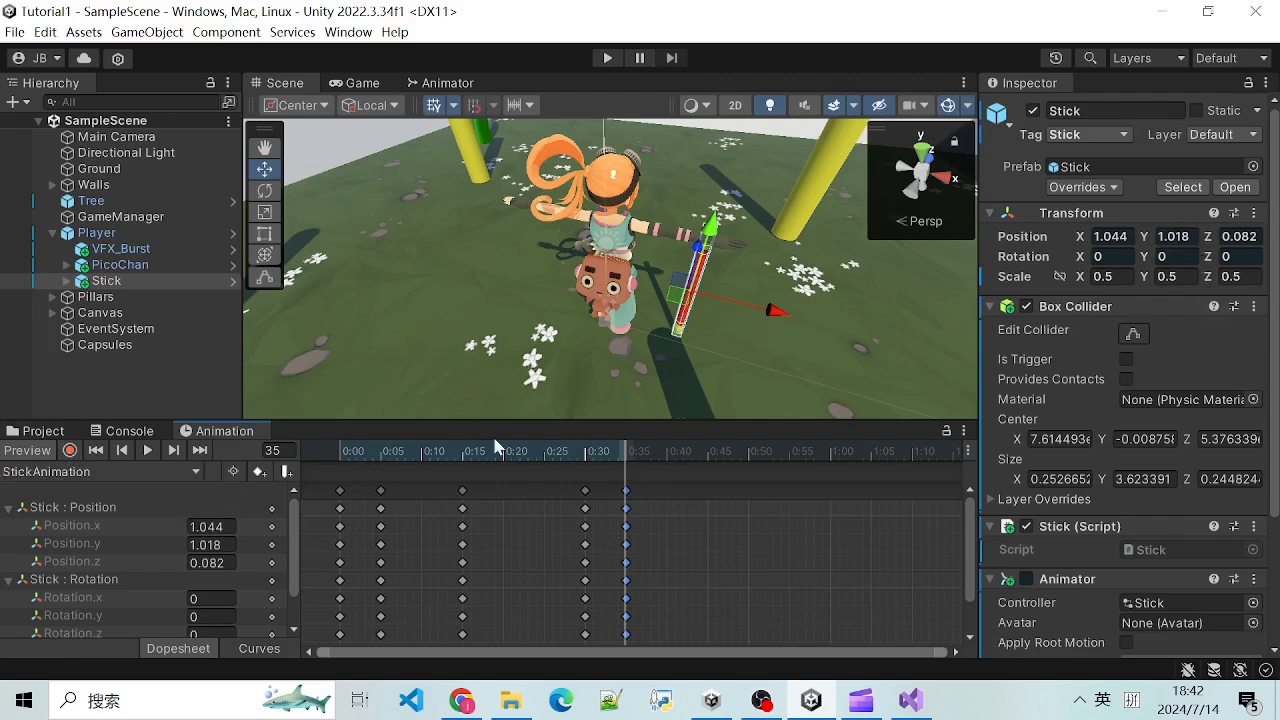
right_click(626, 491)
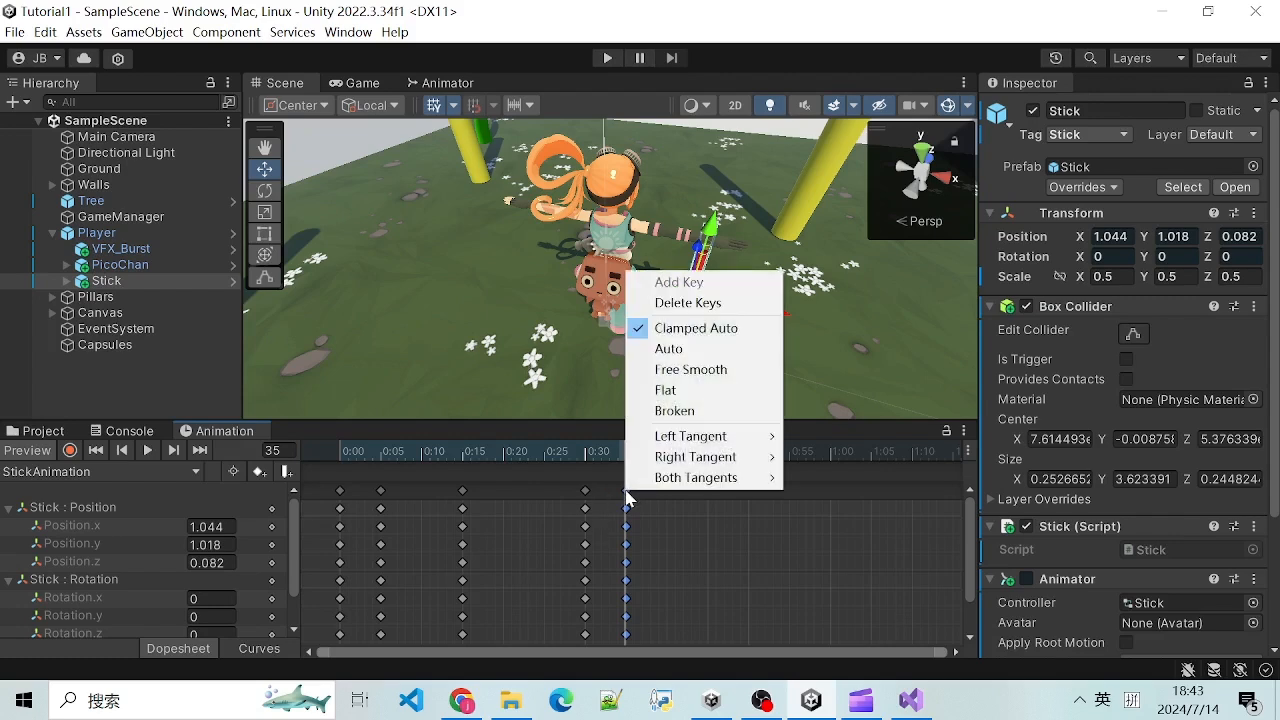
click(690, 302)
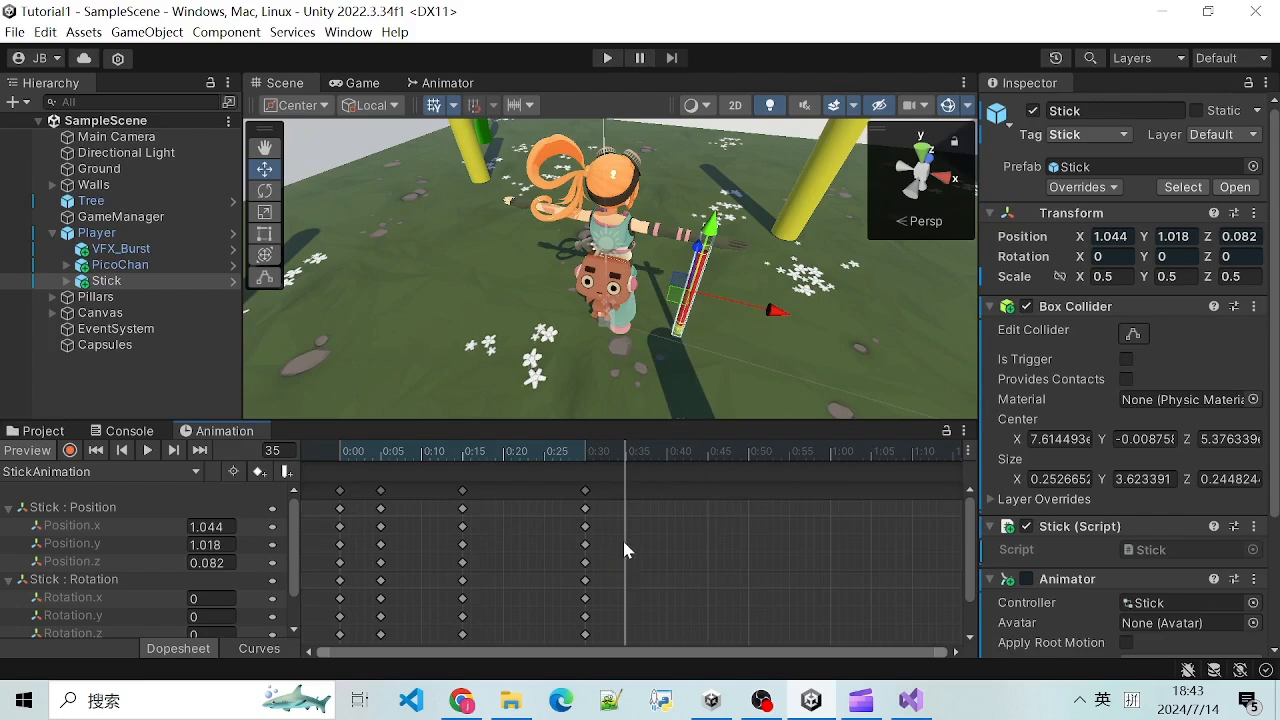
Step: Move the playhead to frame 7, select the Stick and review its components down to the Animator
drag(604, 452, 395, 450)
click(112, 287)
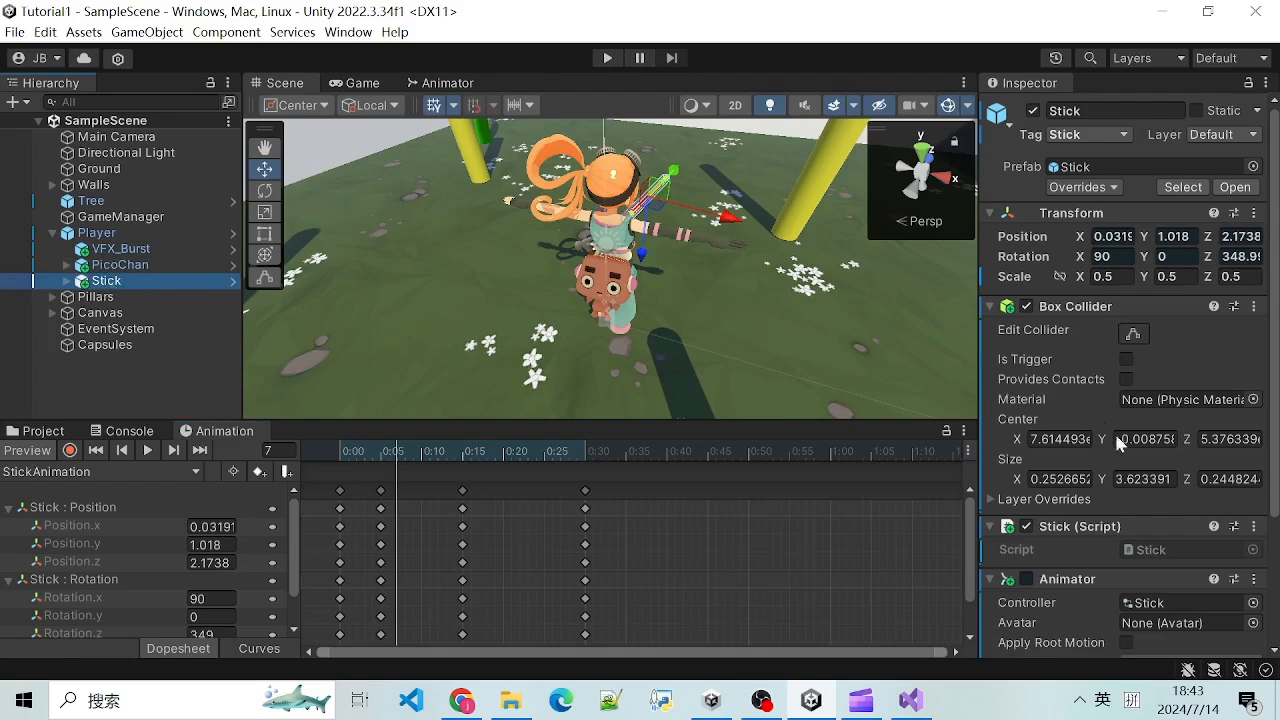
scroll(1091, 407, down, 4)
scroll(1060, 440, up, 4)
scroll(1075, 473, down, 3)
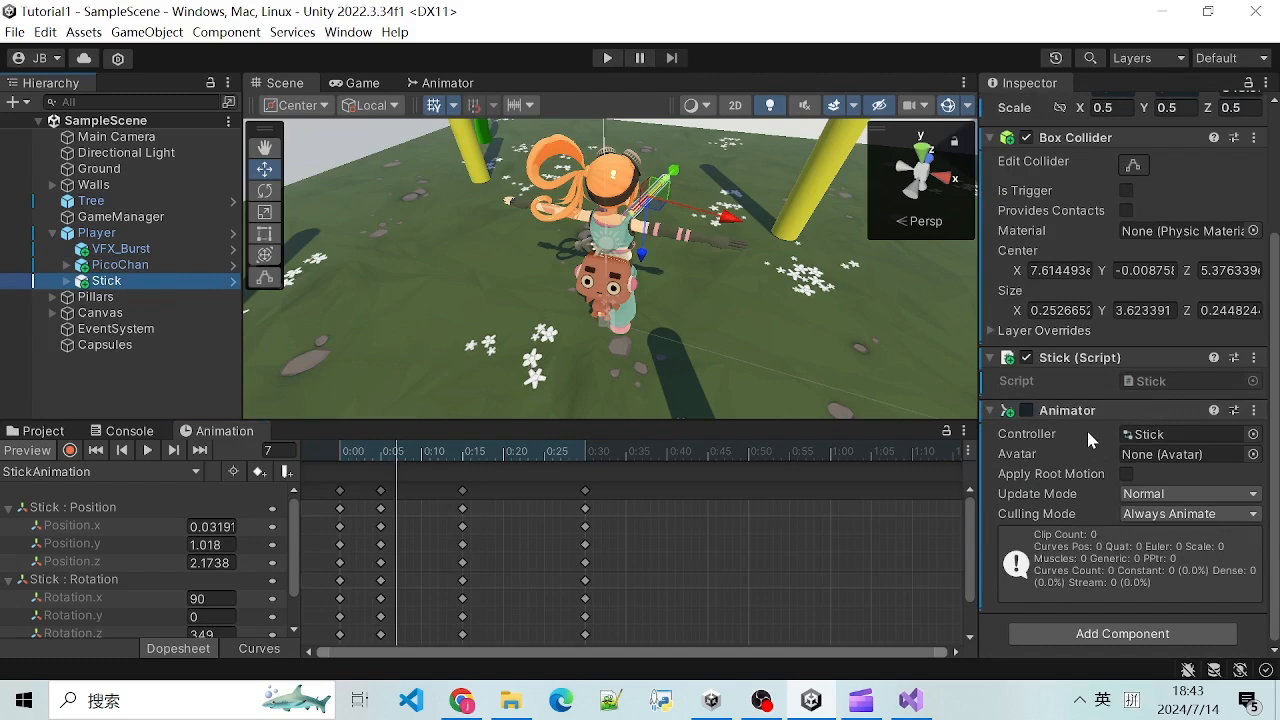
Step: Search the component list for "animator" and try to add an Animator component to the Stick
click(1095, 634)
text(animator)
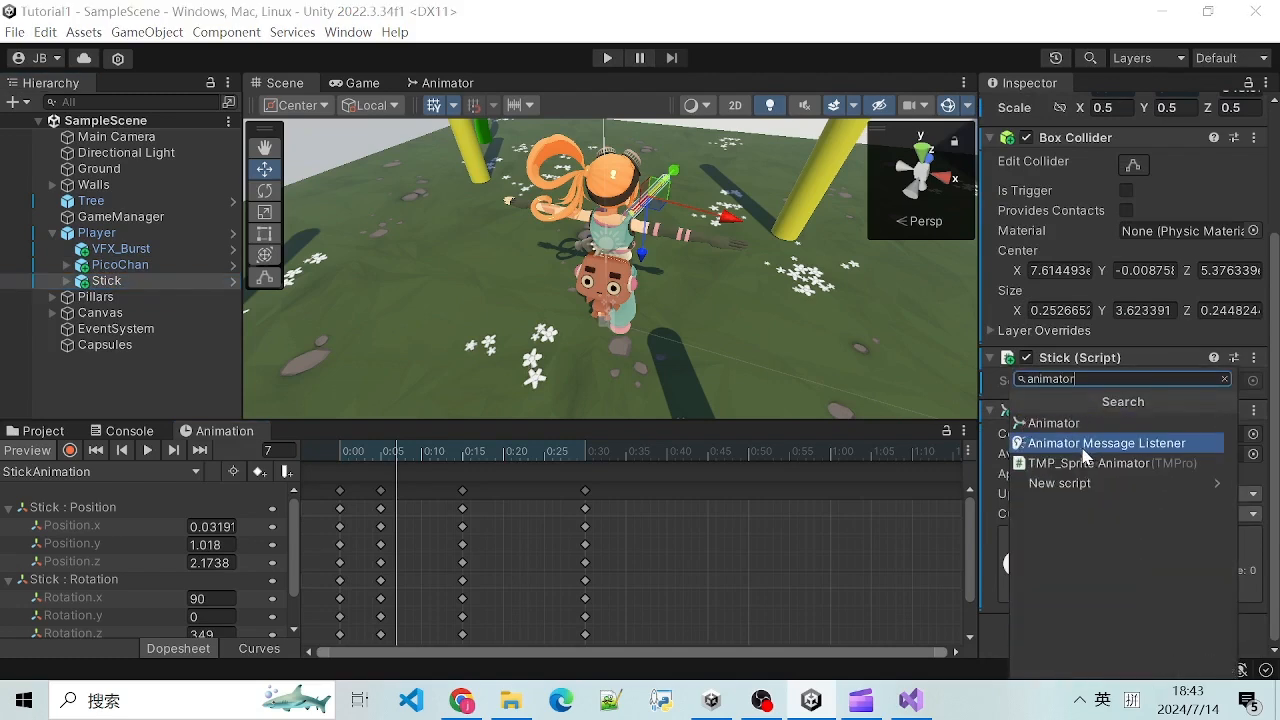
click(1053, 423)
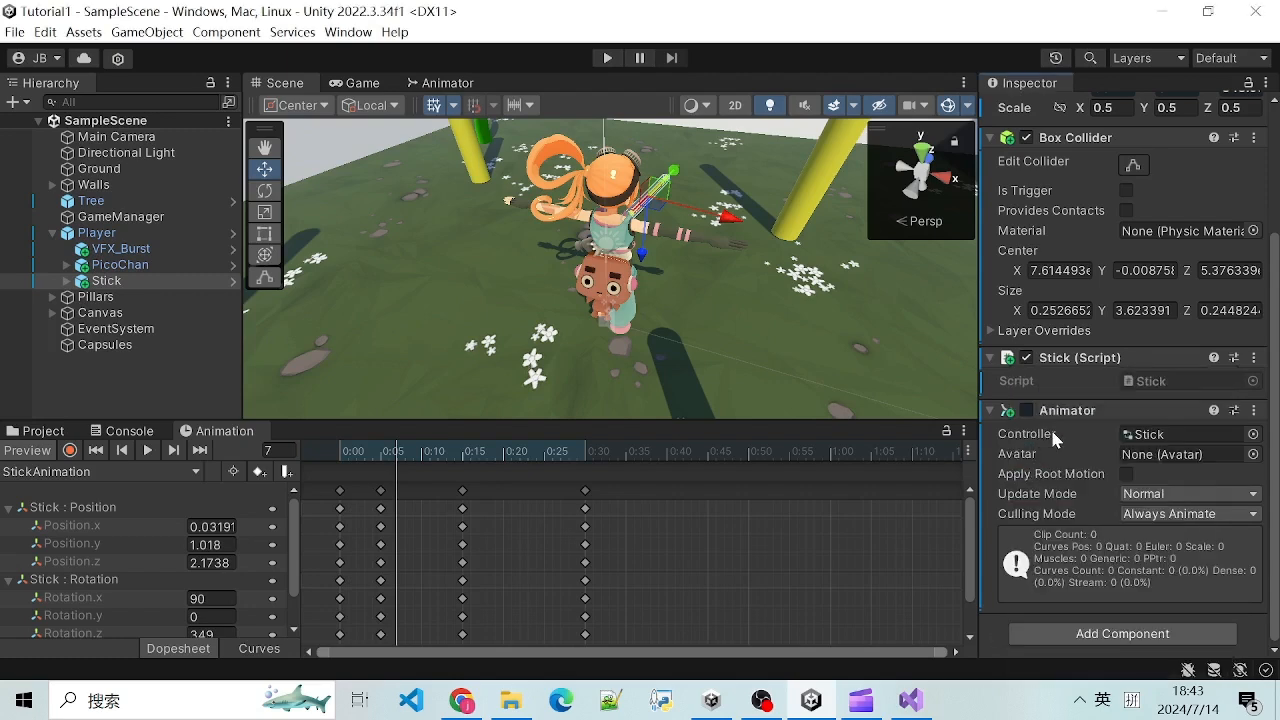
Step: Bring up the Animation window showing the StickAnimation timeline
click(348, 32)
mouse_move(447, 97)
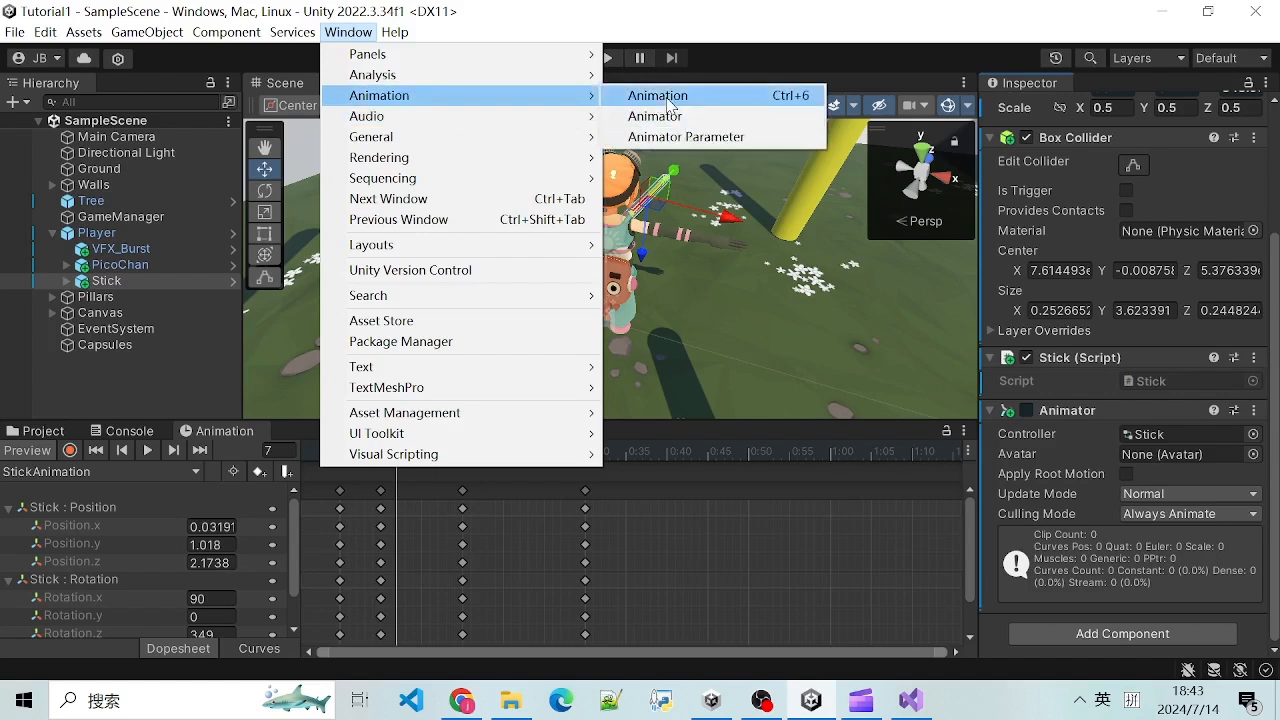
click(660, 96)
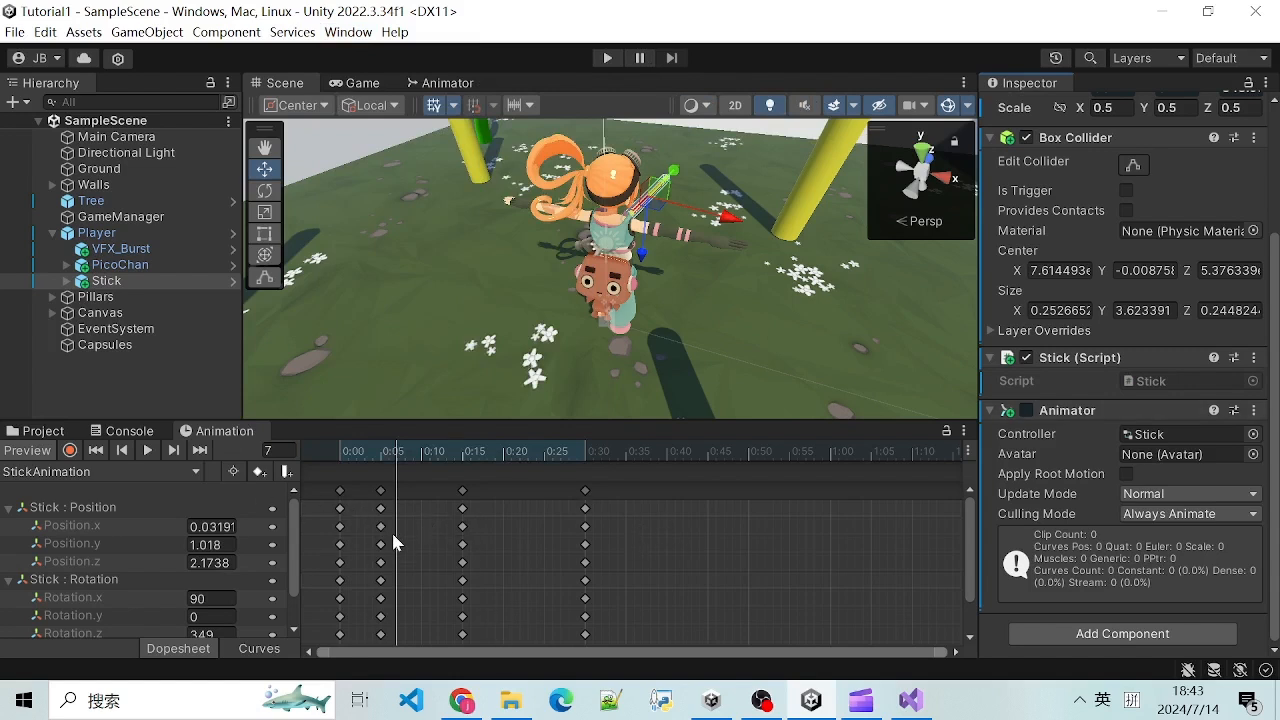
scroll(475, 500, up, 1)
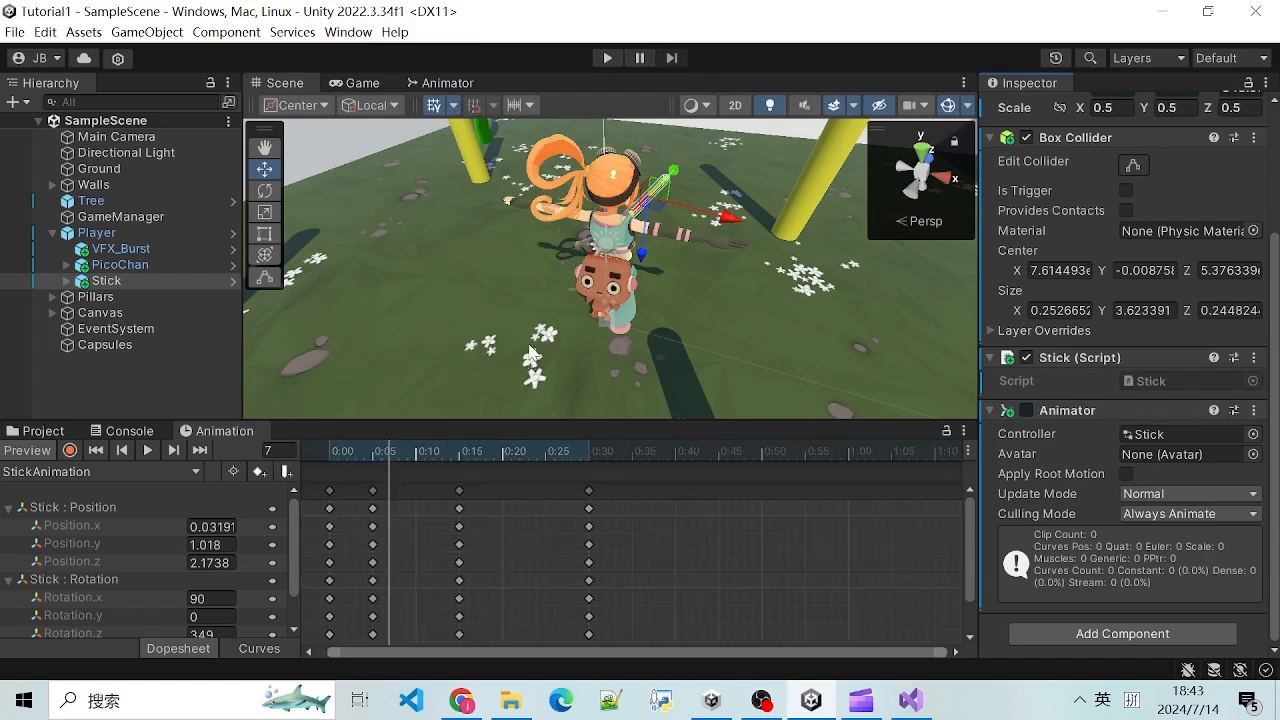
Step: Show the Animator and examine the Stick controller's Base Layer graph with all its states in sight
click(440, 83)
scroll(620, 335, up, 5)
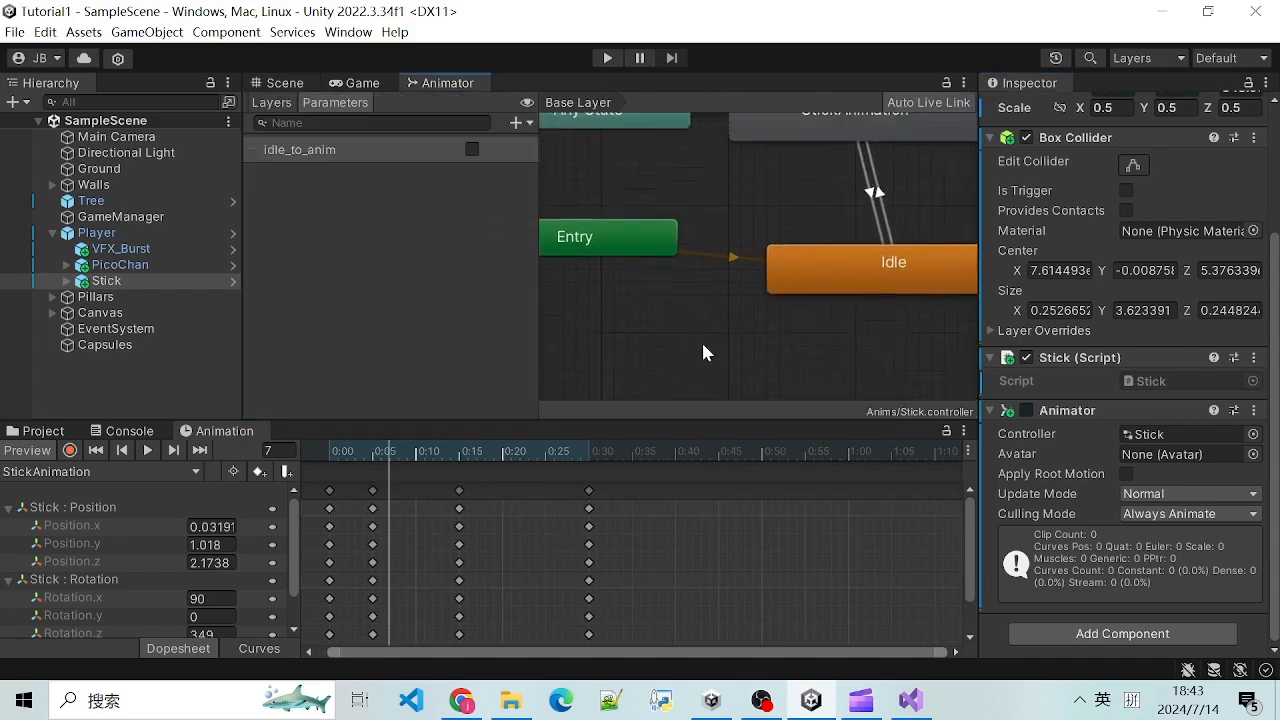
scroll(700, 320, down, 5)
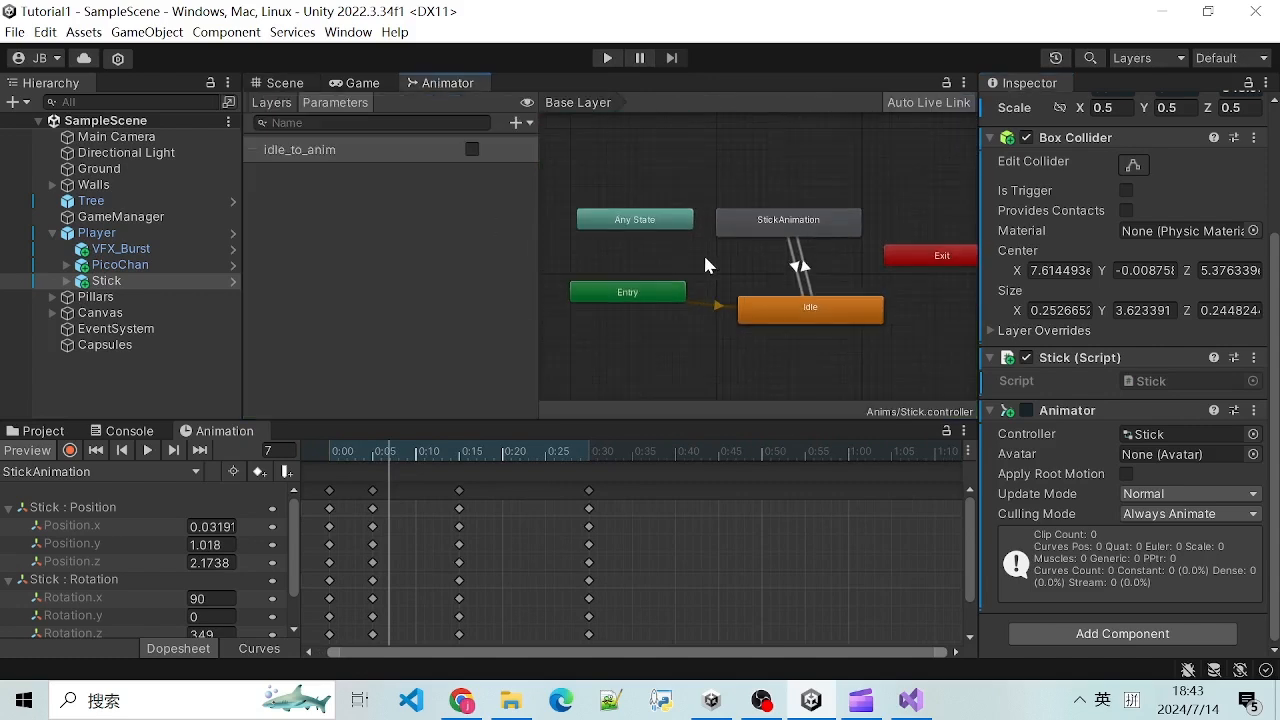
scroll(702, 260, down, 2)
scroll(720, 256, up, 2)
scroll(716, 251, up, 1)
scroll(738, 229, down, 2)
scroll(721, 215, down, 2)
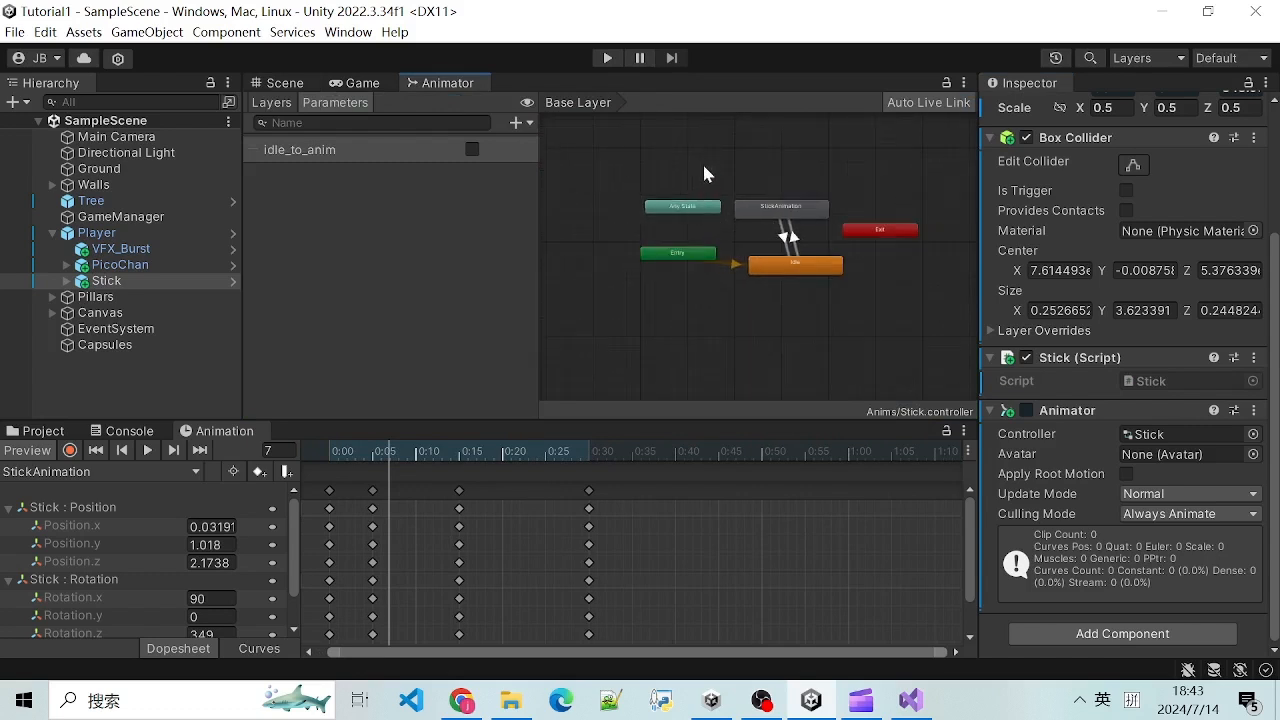
scroll(750, 248, up, 3)
scroll(740, 230, down, 1)
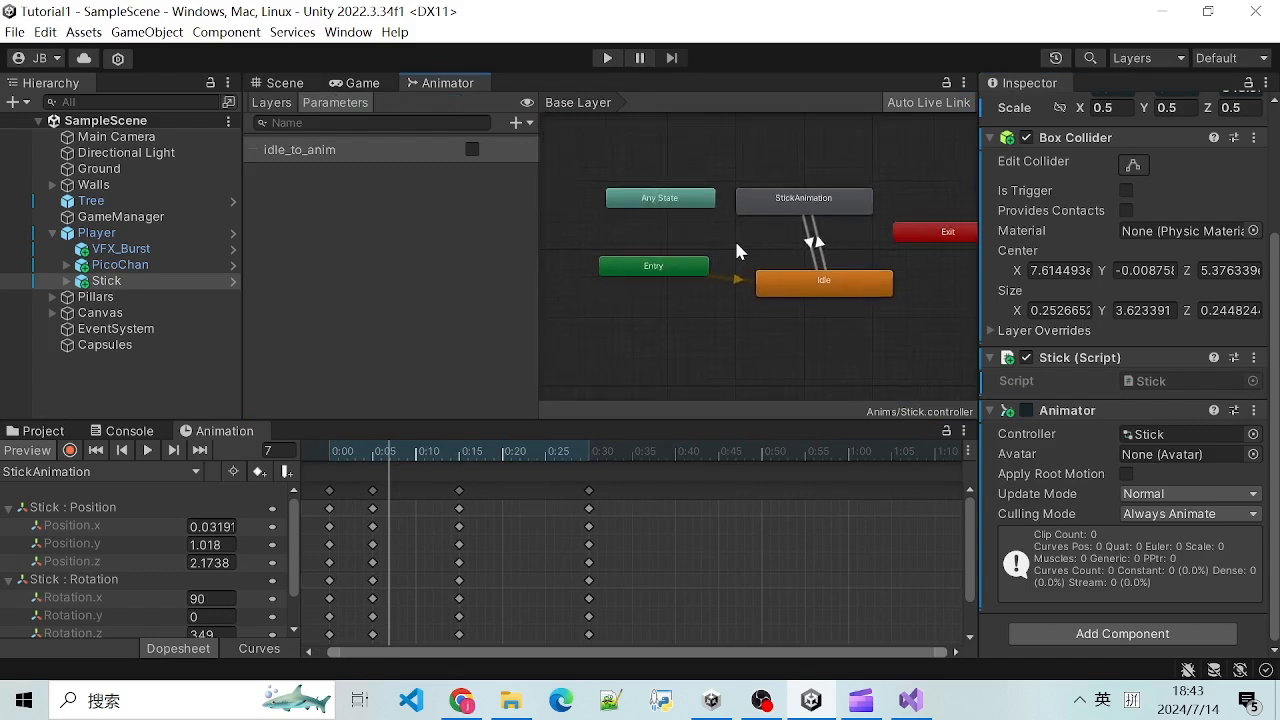
scroll(716, 246, down, 1)
mouse_move(706, 242)
middle_down()
mouse_move(673, 242)
mouse_move(690, 237)
middle_up()
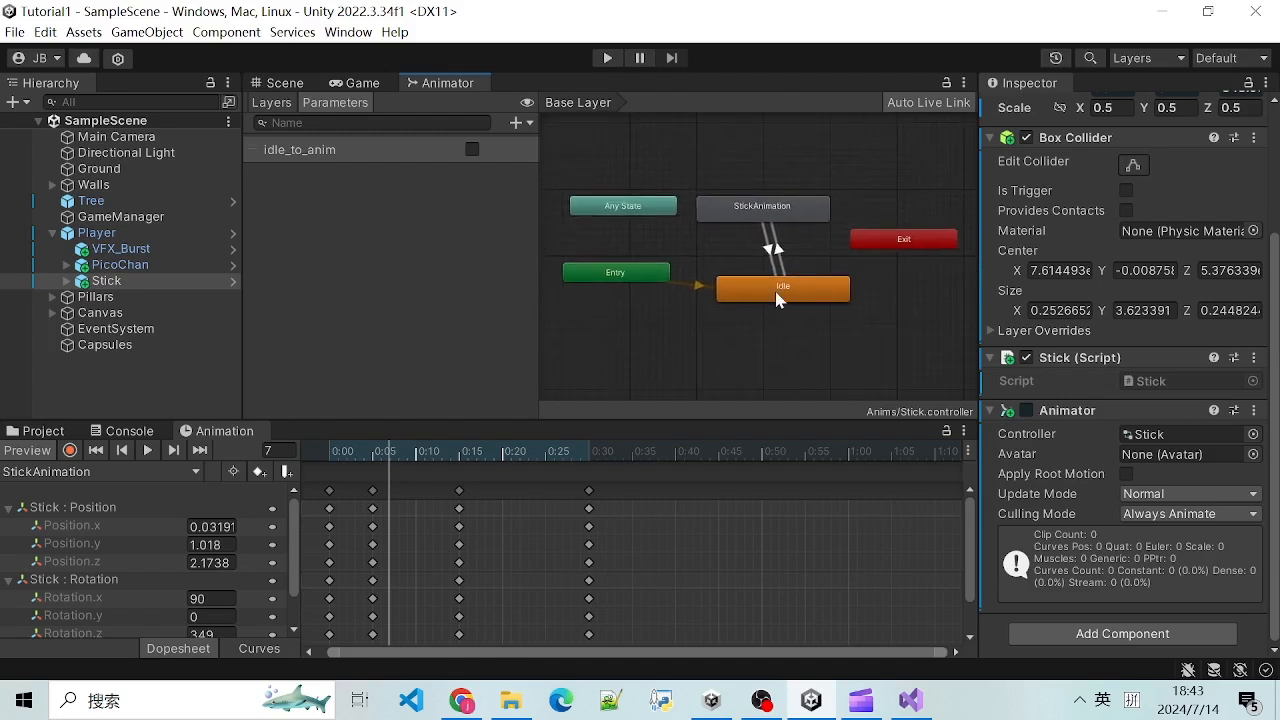
Step: Inspect the Idle, Entry and StickAnimation nodes of the state machine, finishing with Entry selected
click(776, 293)
click(648, 277)
click(767, 211)
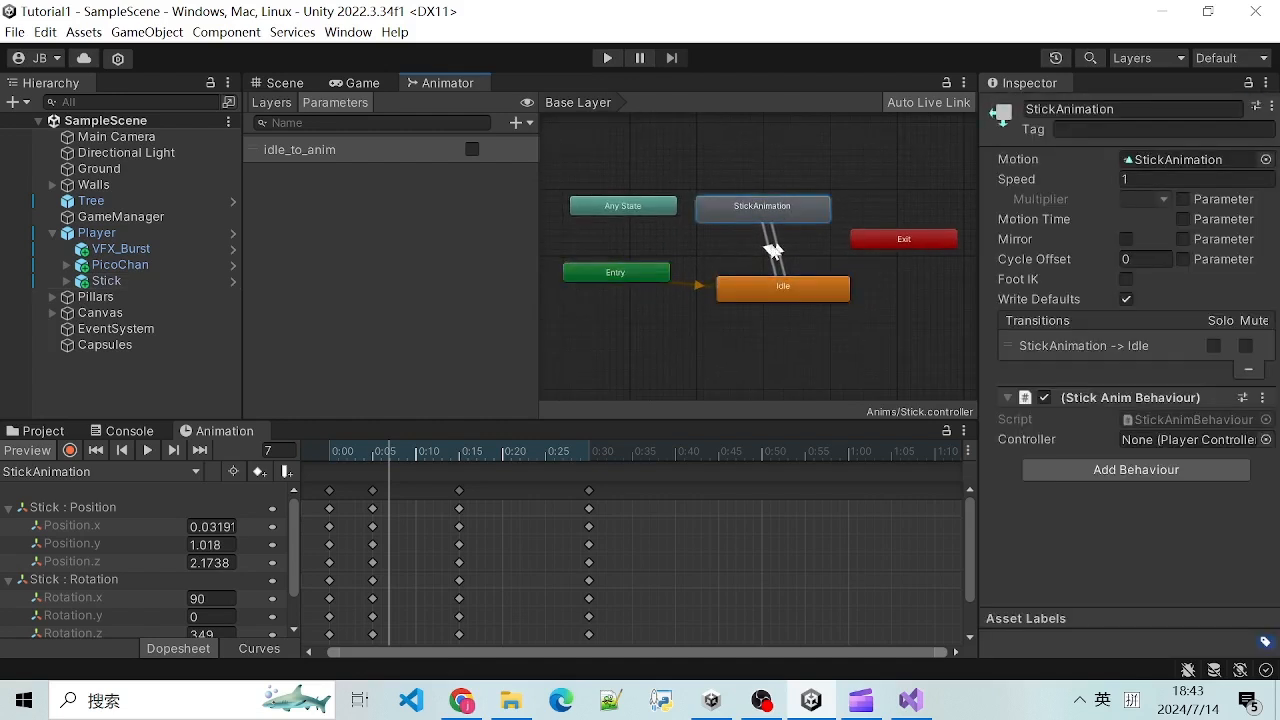
click(770, 296)
click(645, 272)
Step: Inspect the Any State node and the Exit node in the Animator graph
scroll(655, 262, down, 1)
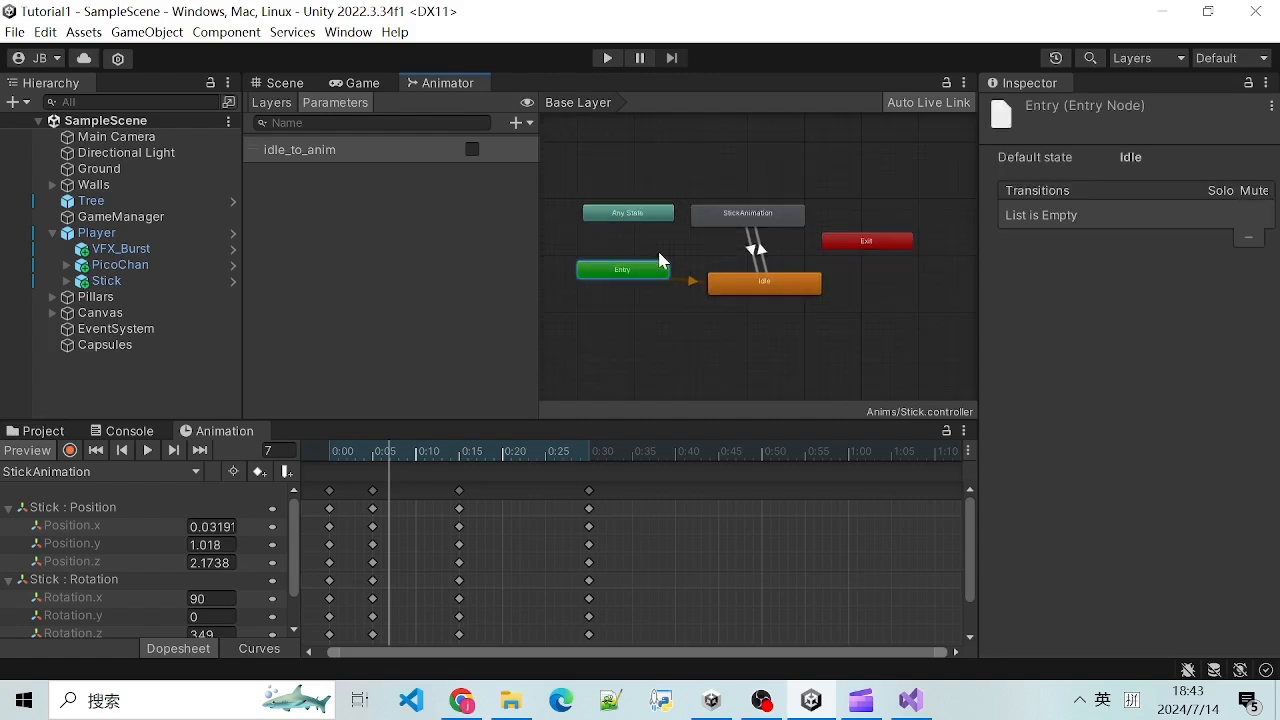
middle_drag(682, 246, 681, 282)
scroll(682, 278, up, 2)
scroll(676, 286, down, 1)
scroll(688, 287, up, 1)
scroll(694, 278, down, 2)
scroll(699, 268, up, 2)
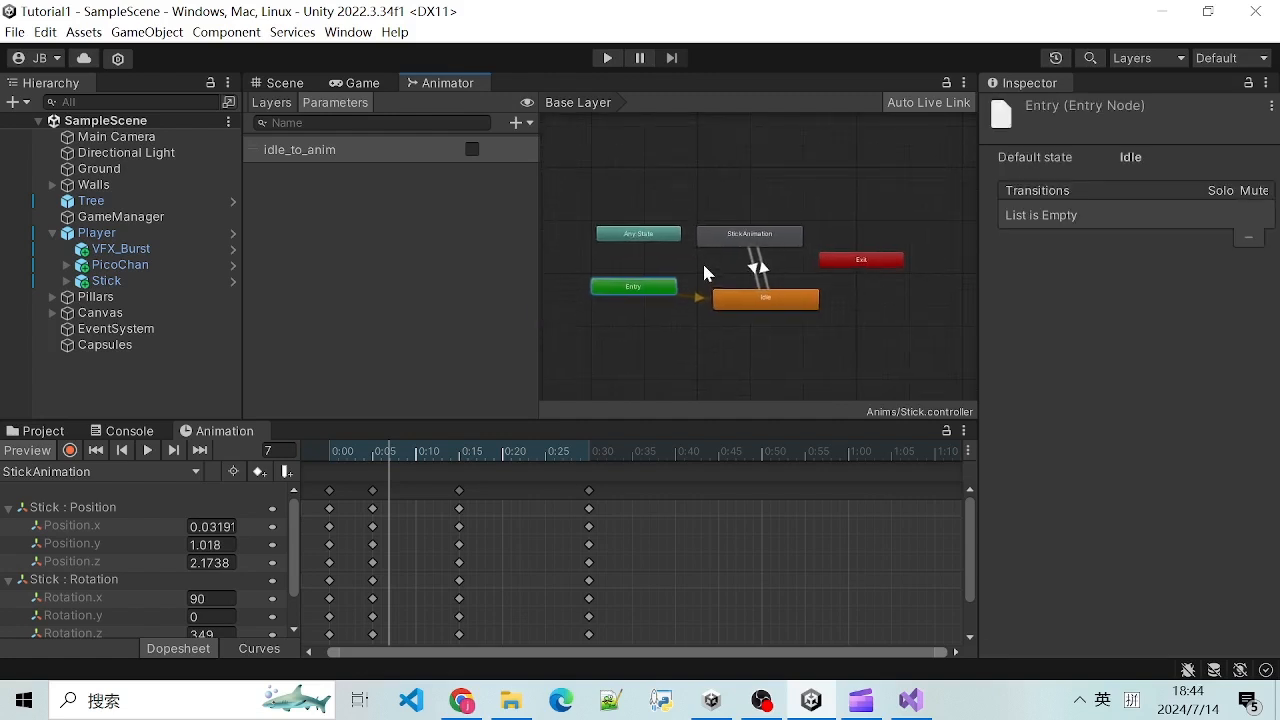
click(623, 218)
click(868, 250)
scroll(654, 223, up, 2)
scroll(683, 223, down, 2)
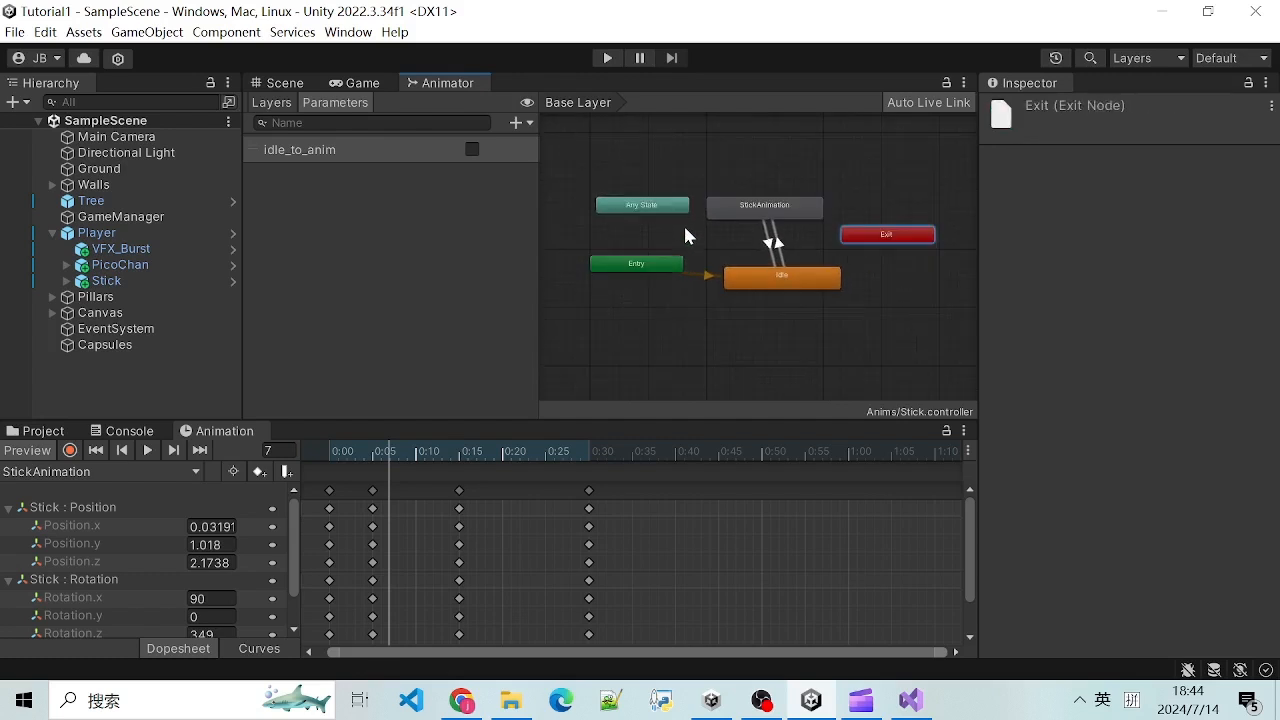
Step: Alternate between the StickAnimation and Idle states to compare their settings, finishing with Idle selected
scroll(712, 240, up, 1)
click(728, 257)
click(770, 342)
click(746, 254)
click(745, 334)
scroll(700, 290, up, 2)
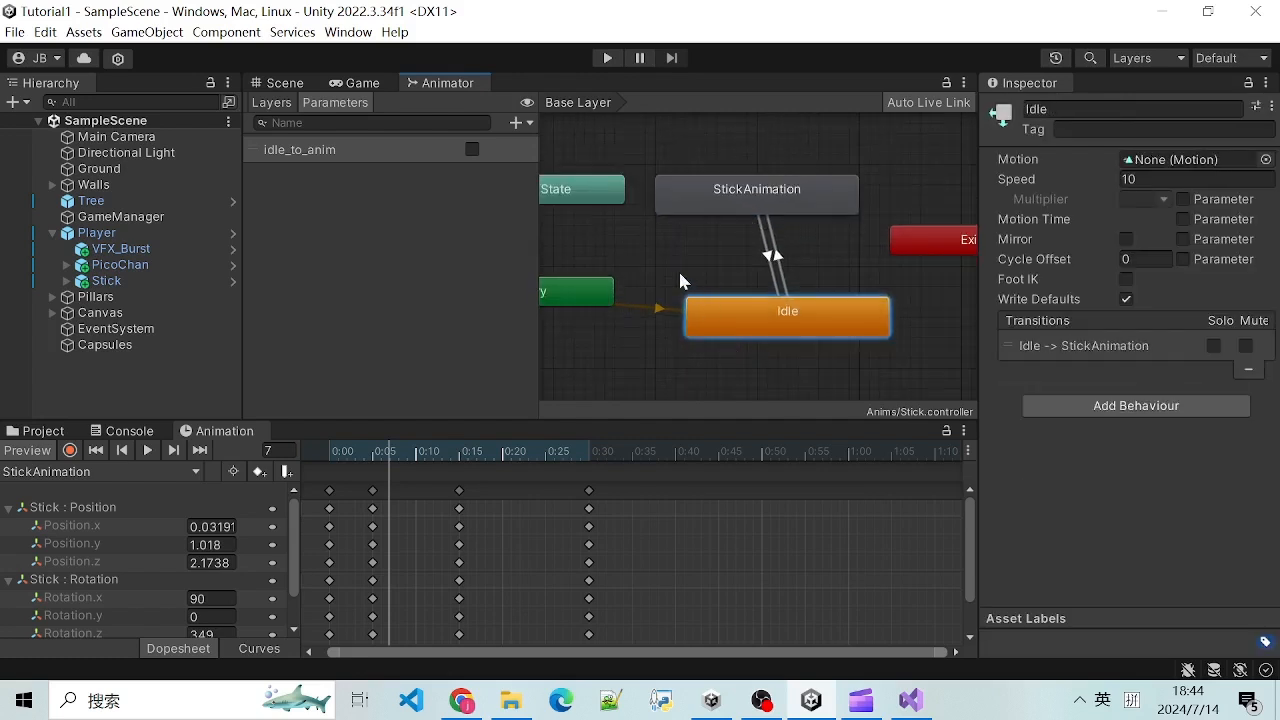
Step: Examine the Entry node and its transition to the default state, and finish by selecting Idle
scroll(640, 247, down, 2)
scroll(636, 252, down, 1)
scroll(674, 255, up, 1)
middle_drag(676, 266, 684, 308)
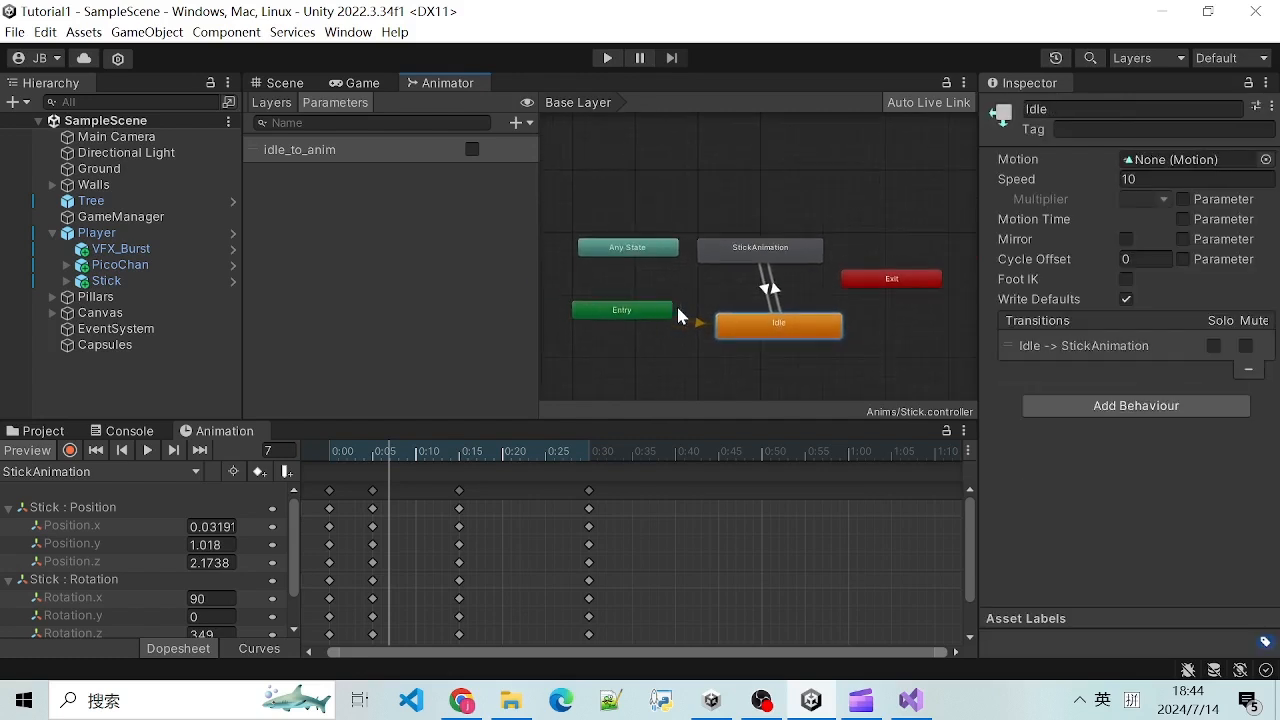
click(629, 318)
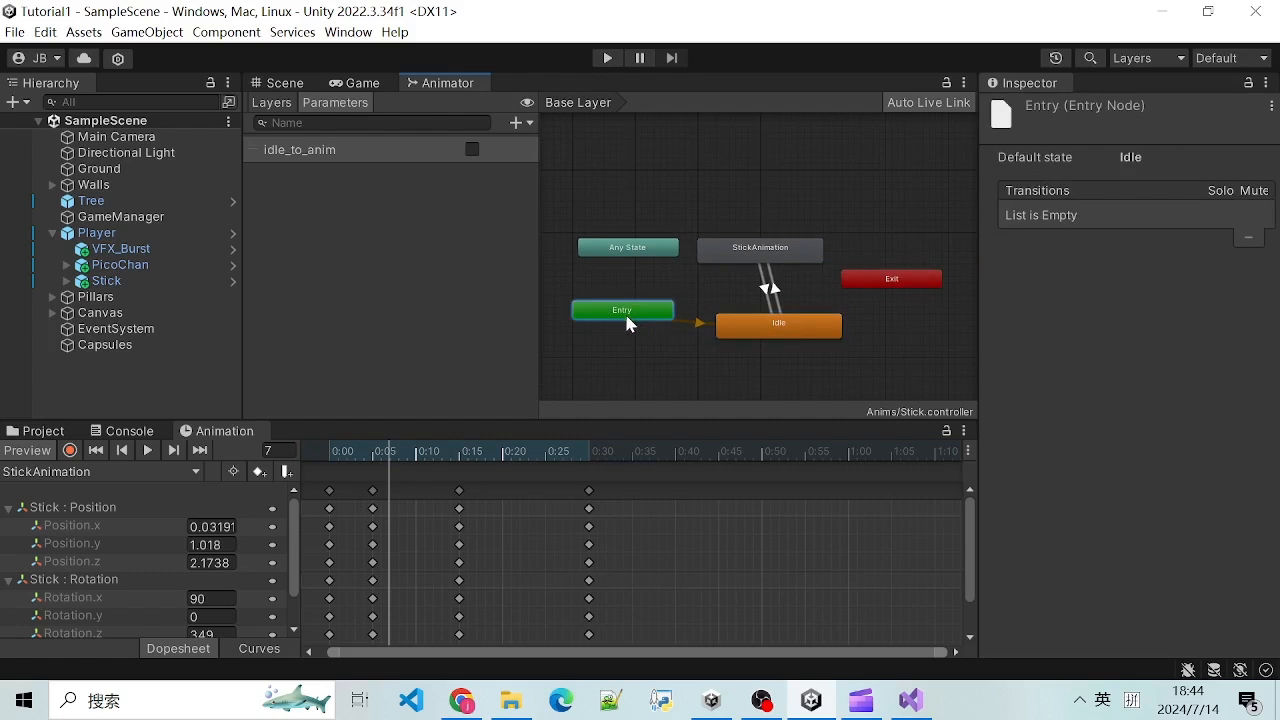
click(698, 322)
click(716, 326)
scroll(726, 261, up, 2)
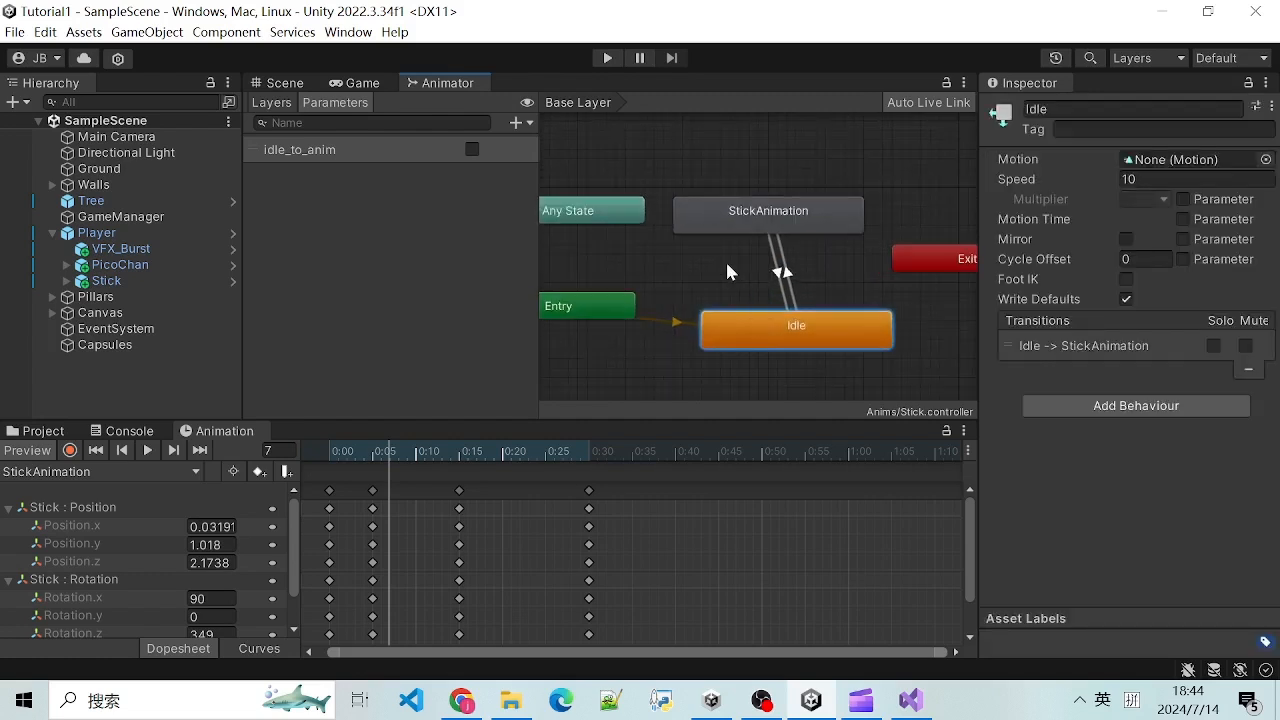
Step: Examine the states in the Animator graph and select StickAnimation to view its settings
scroll(737, 323, up, 3)
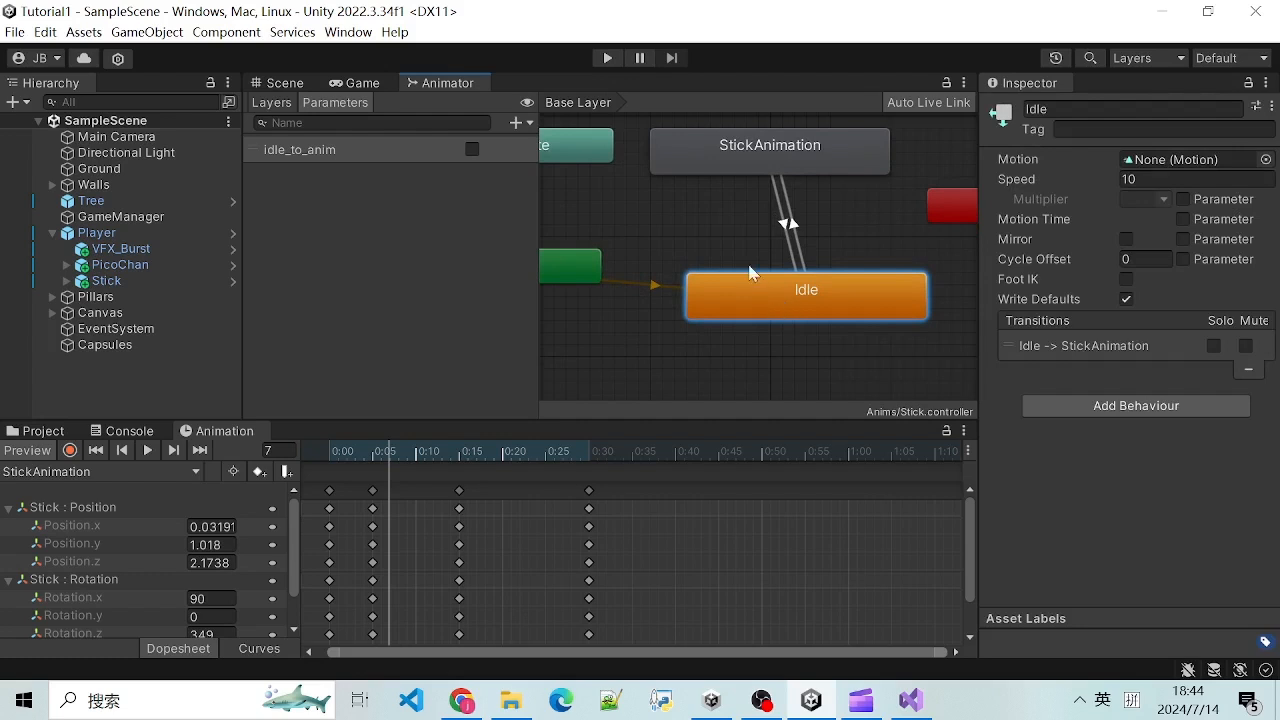
scroll(755, 283, down, 4)
scroll(720, 250, down, 1)
scroll(729, 232, up, 2)
click(741, 217)
click(755, 249)
click(765, 219)
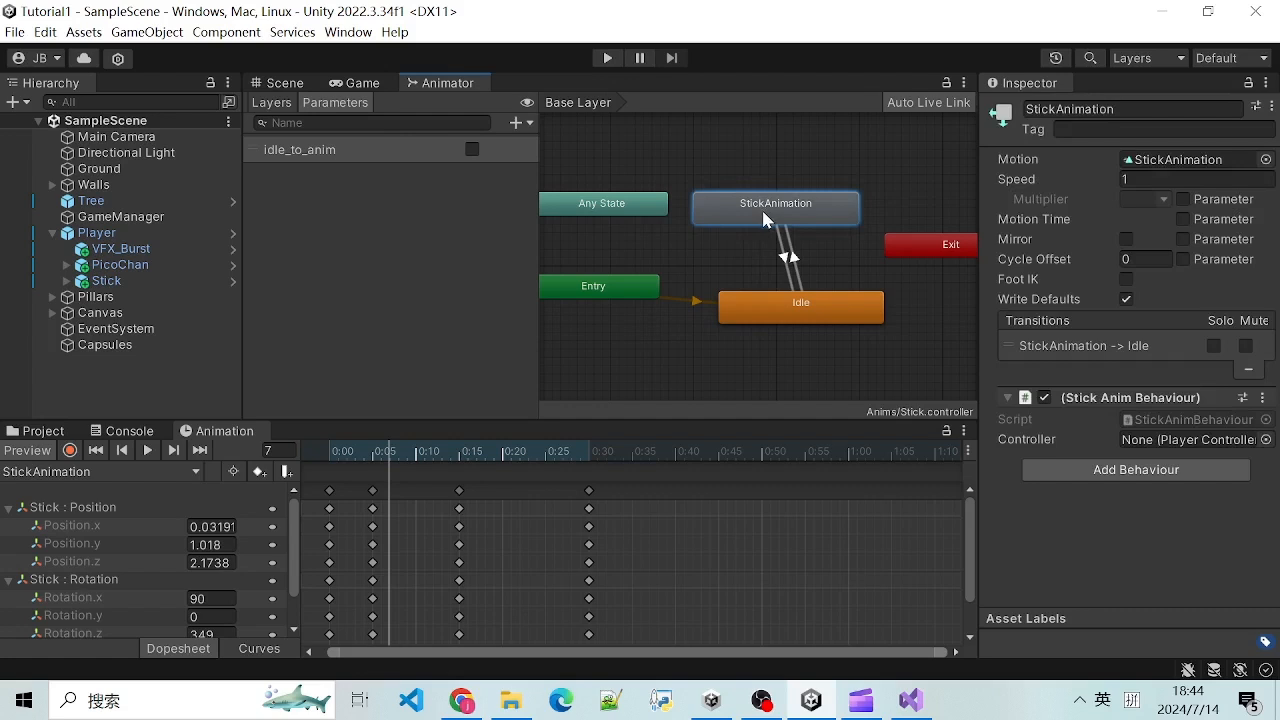
Step: Create an empty state in the Animator graph, select it and open its name for editing
scroll(740, 265, down, 1)
right_click(744, 249)
mouse_move(797, 266)
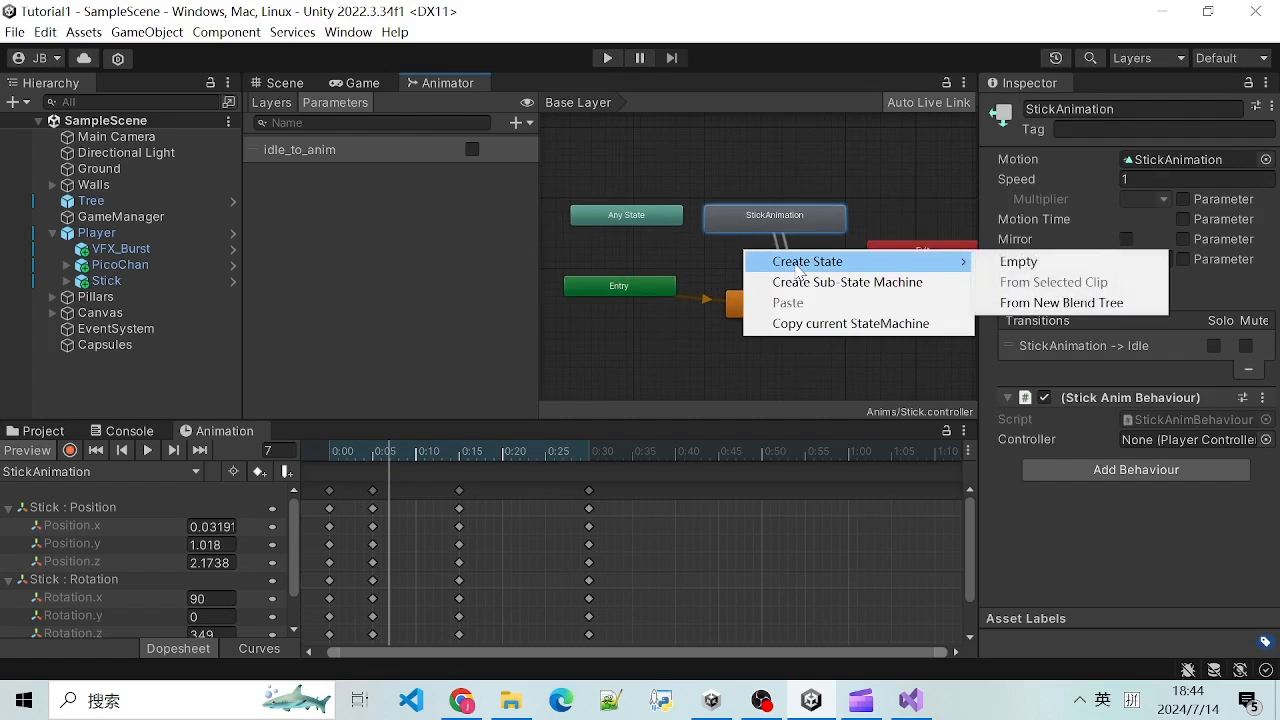
click(1030, 262)
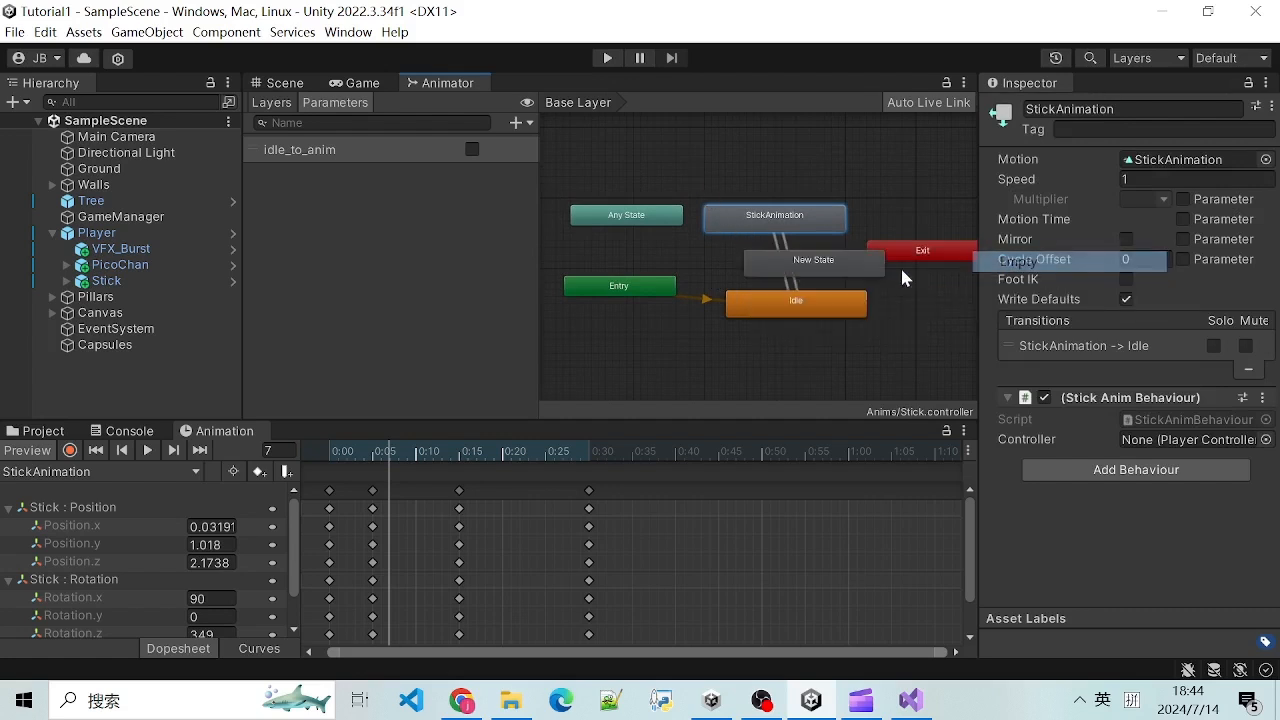
click(822, 266)
click(1074, 111)
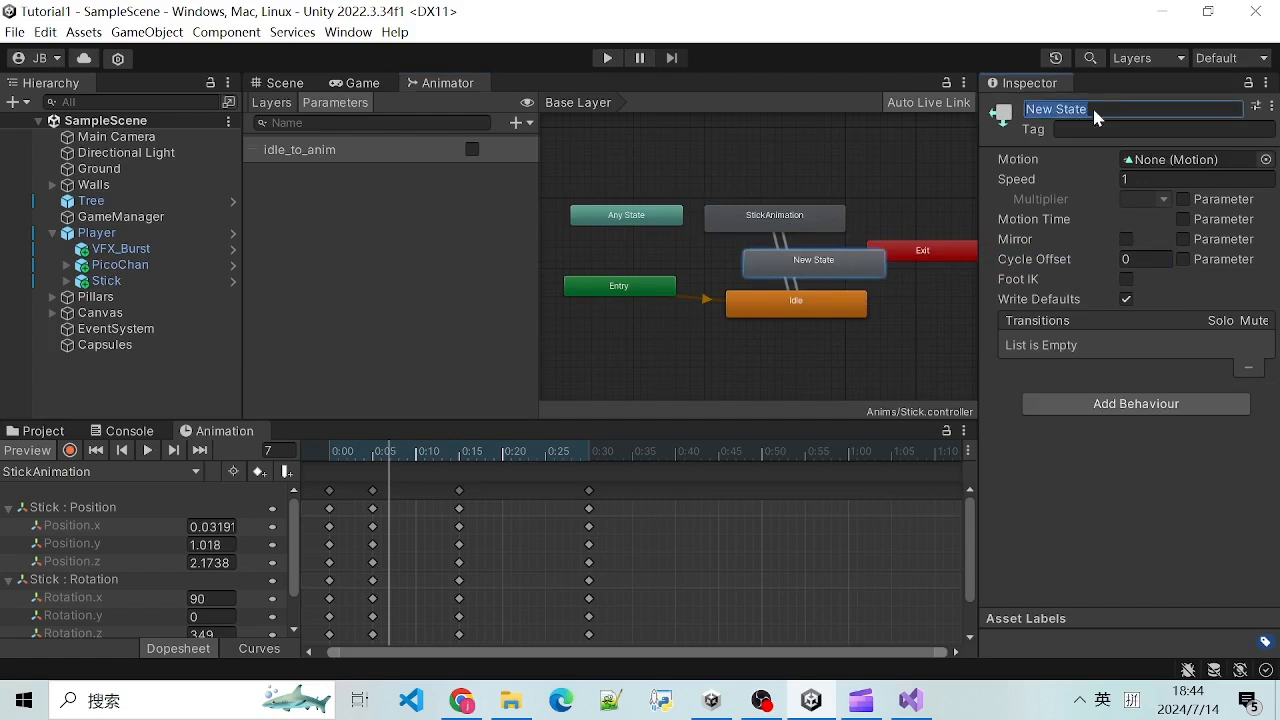
Step: Delete the new empty state from the Animator graph
click(677, 268)
click(780, 276)
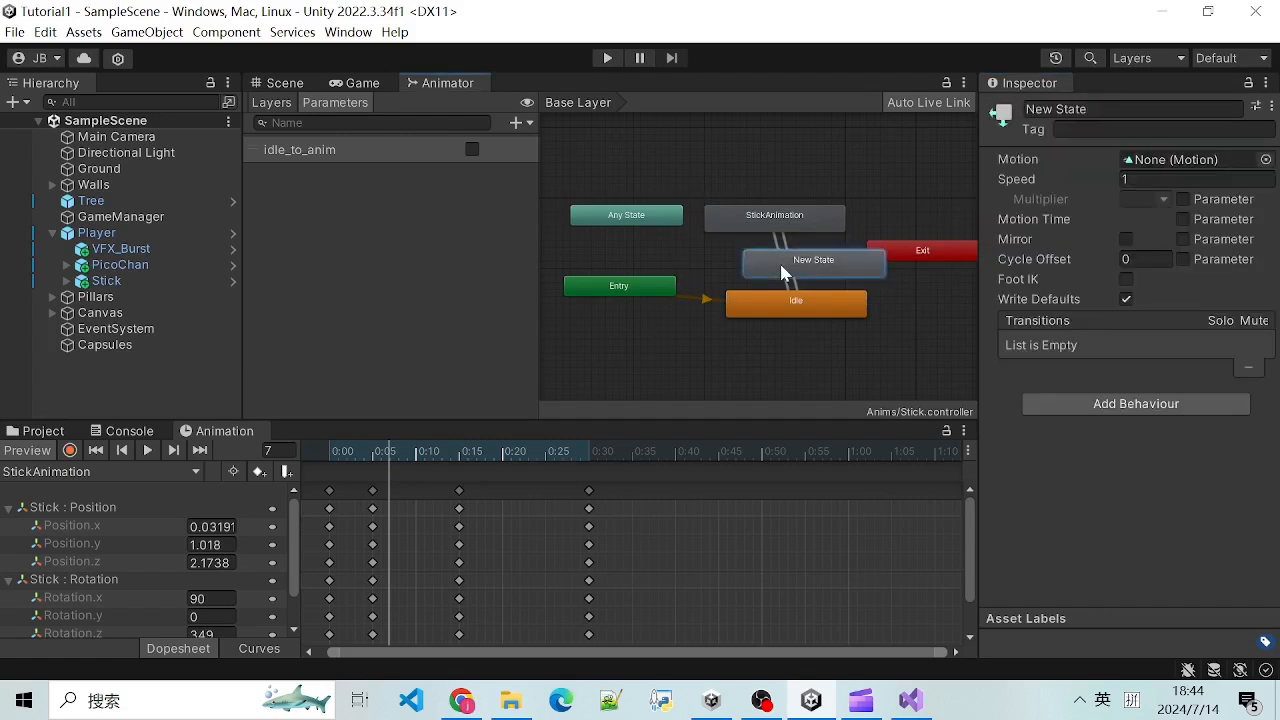
key(Delete)
scroll(783, 277, up, 2)
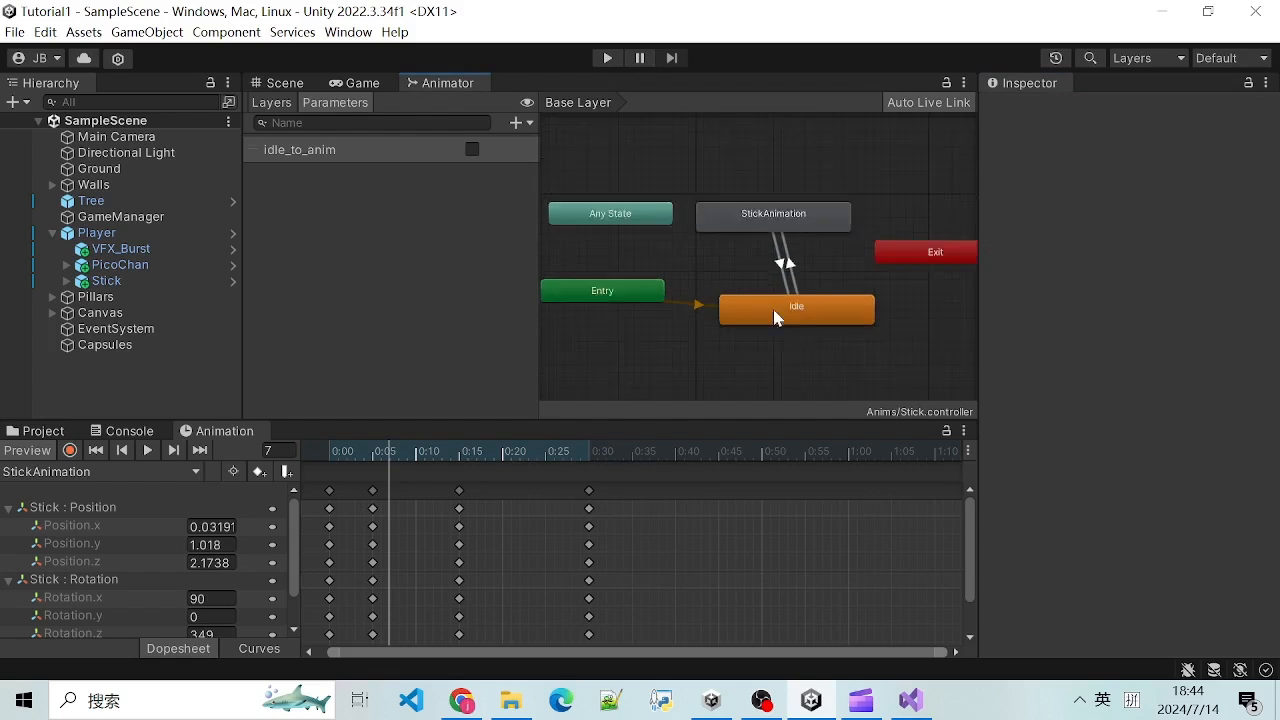
Step: Compare the Idle and StickAnimation states, and view the clips available as StickAnimation's motion without changing it
scroll(735, 263, down, 3)
click(768, 321)
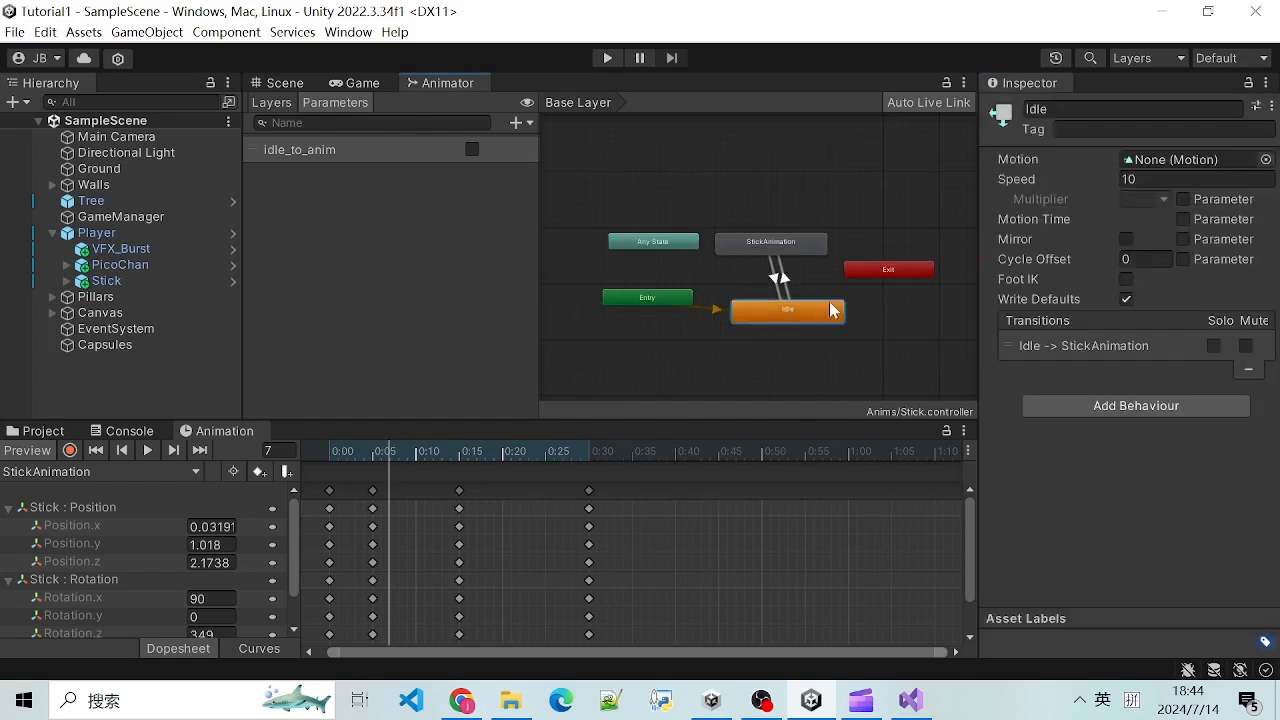
click(760, 247)
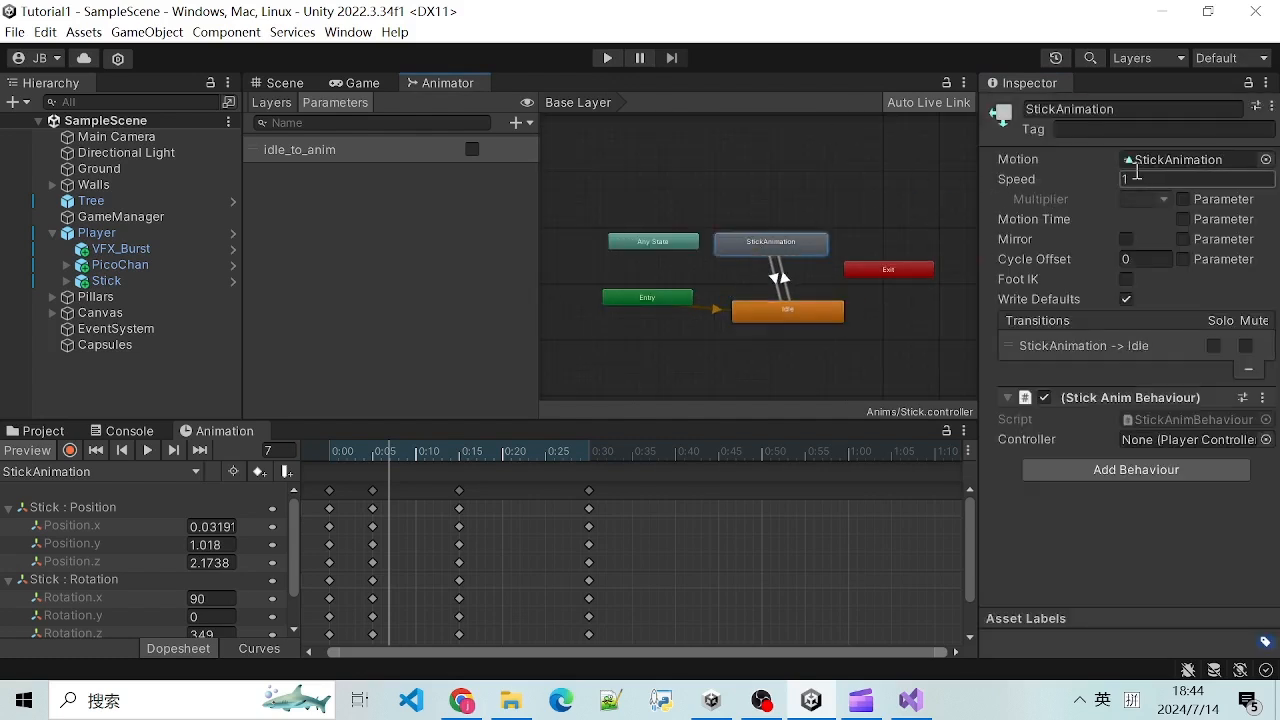
click(1265, 160)
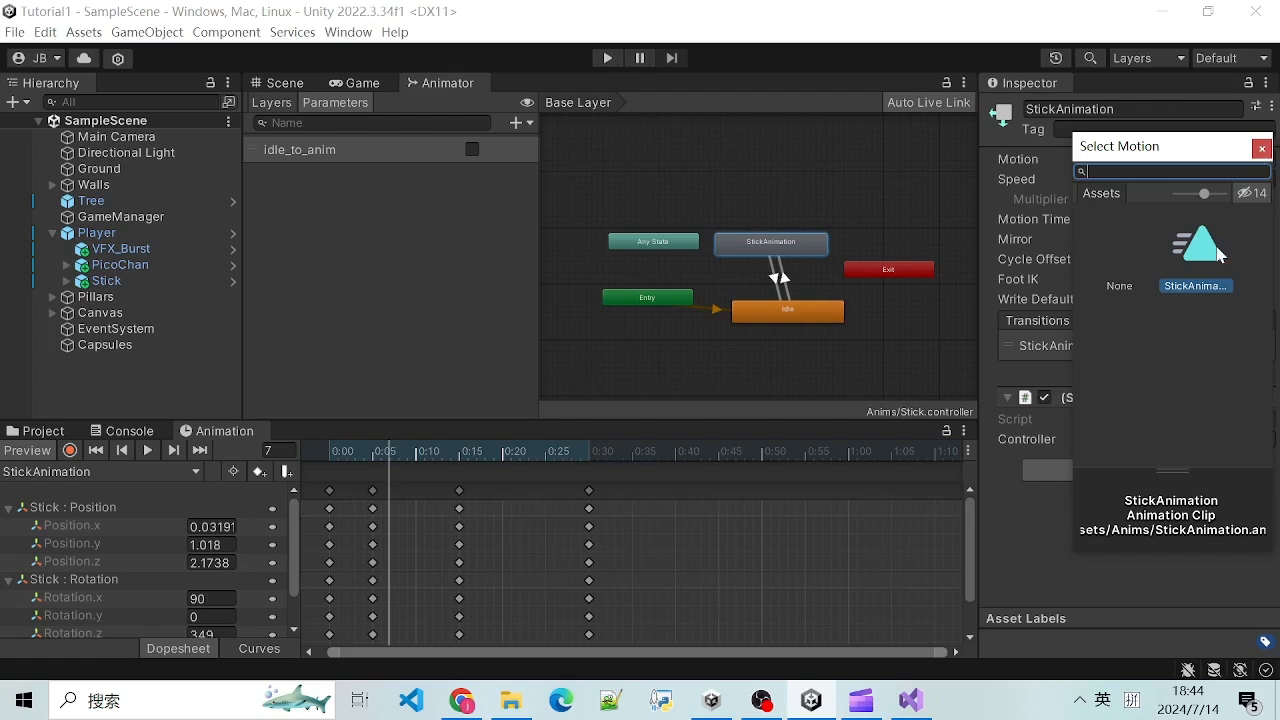
click(1262, 149)
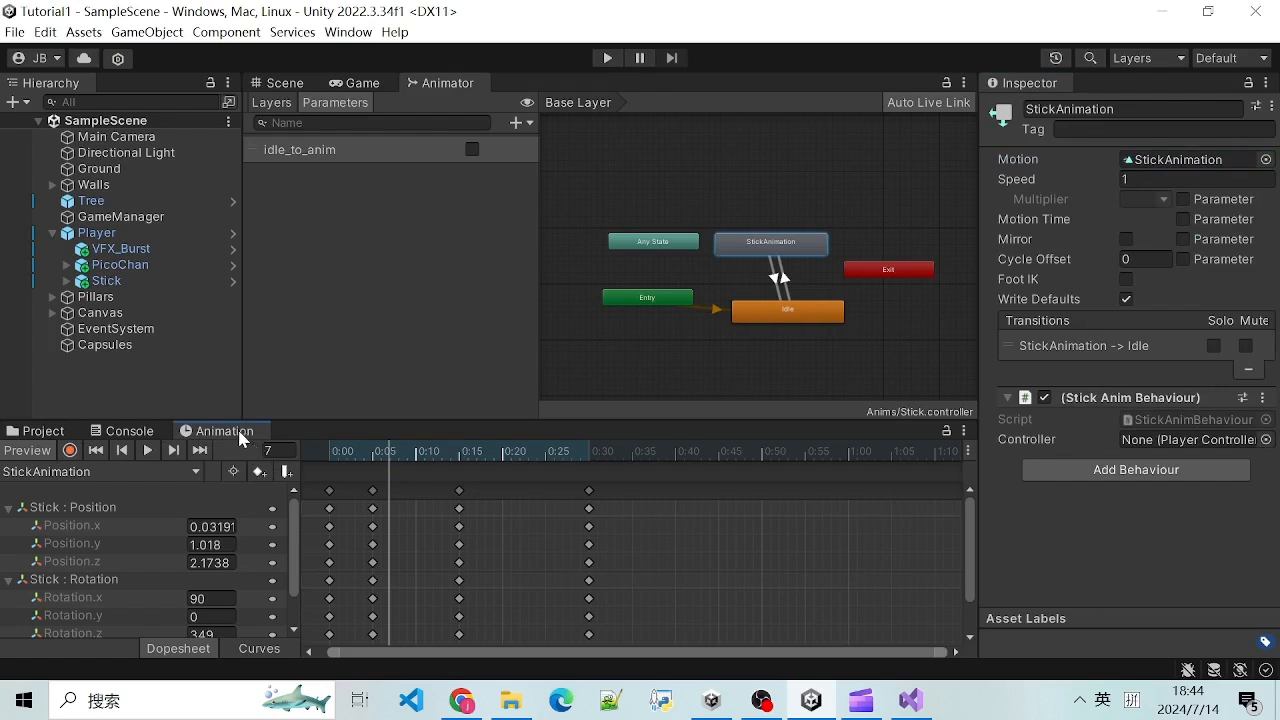
Step: Find the StickAnimation clip in the project's Anims folder and select it to view its properties
right_click(211, 433)
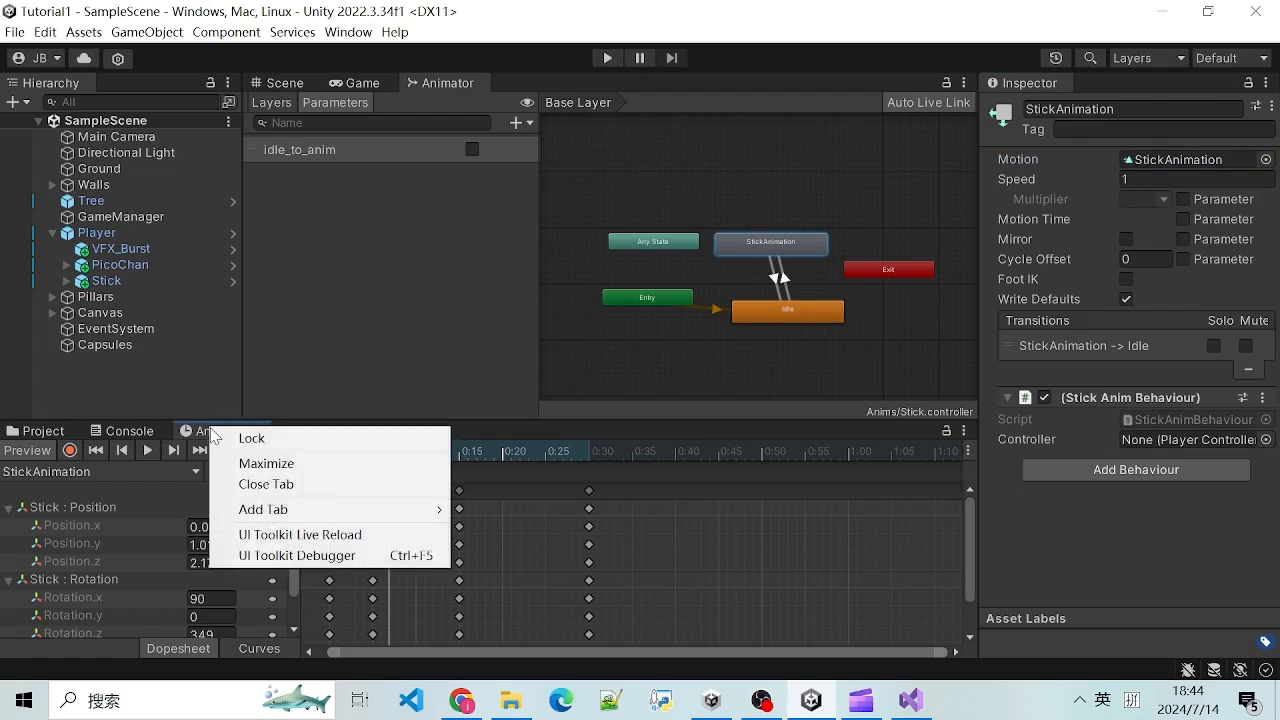
click(190, 432)
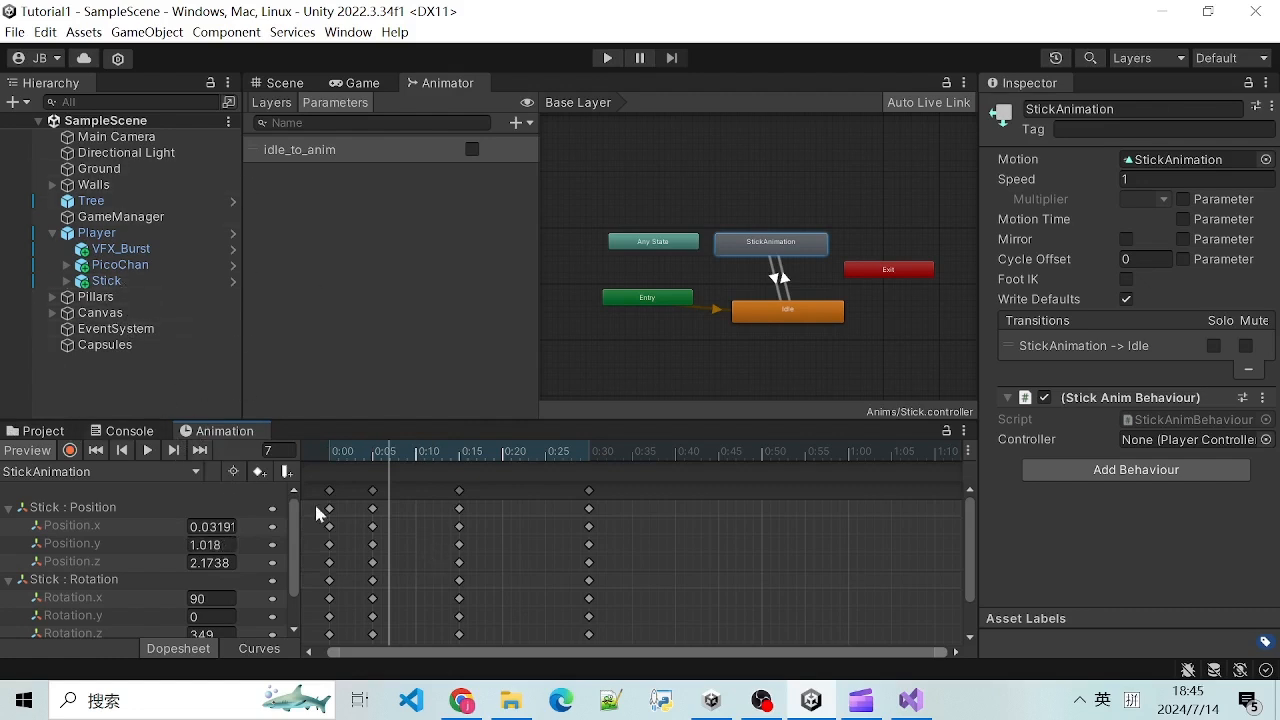
click(60, 431)
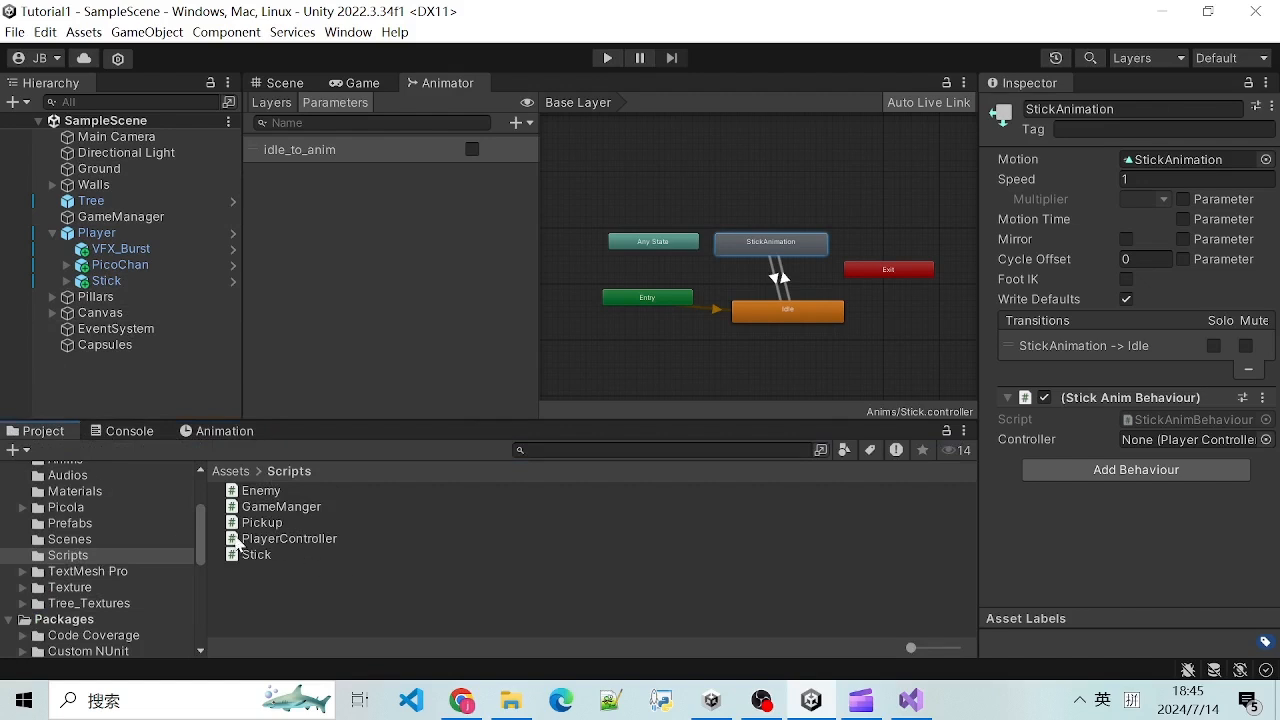
scroll(97, 535, up, 3)
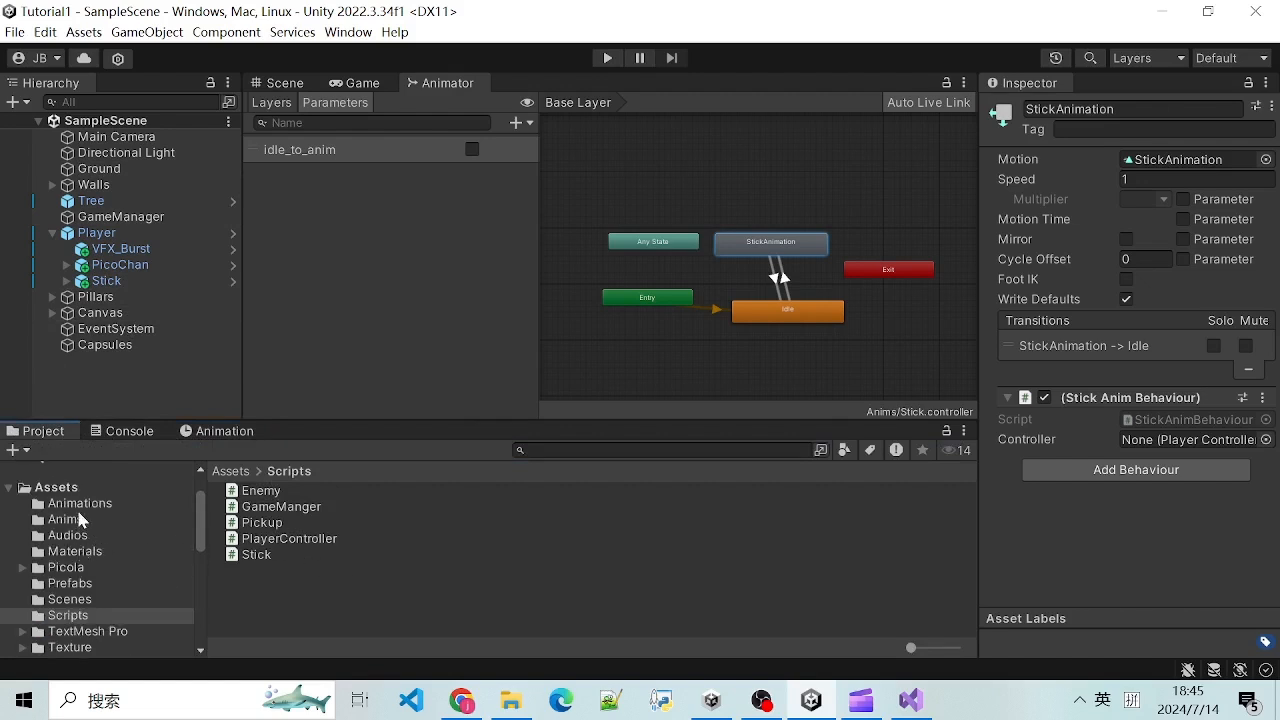
click(70, 520)
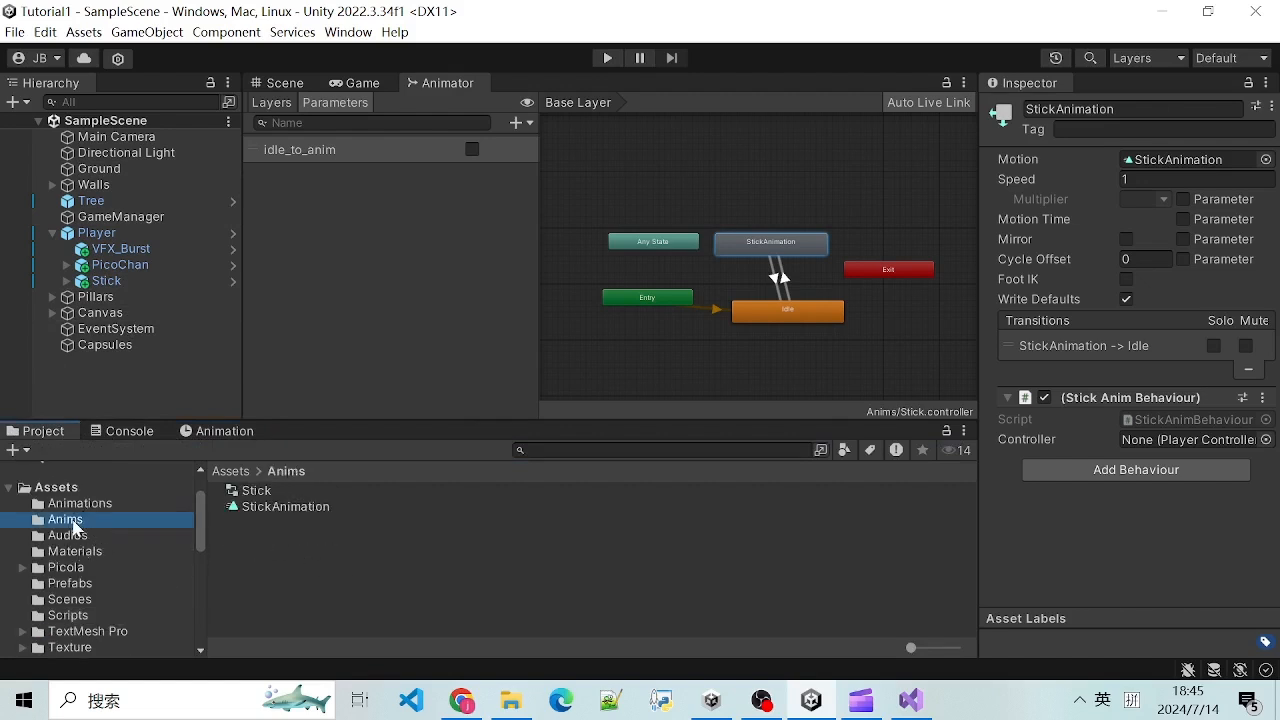
click(287, 507)
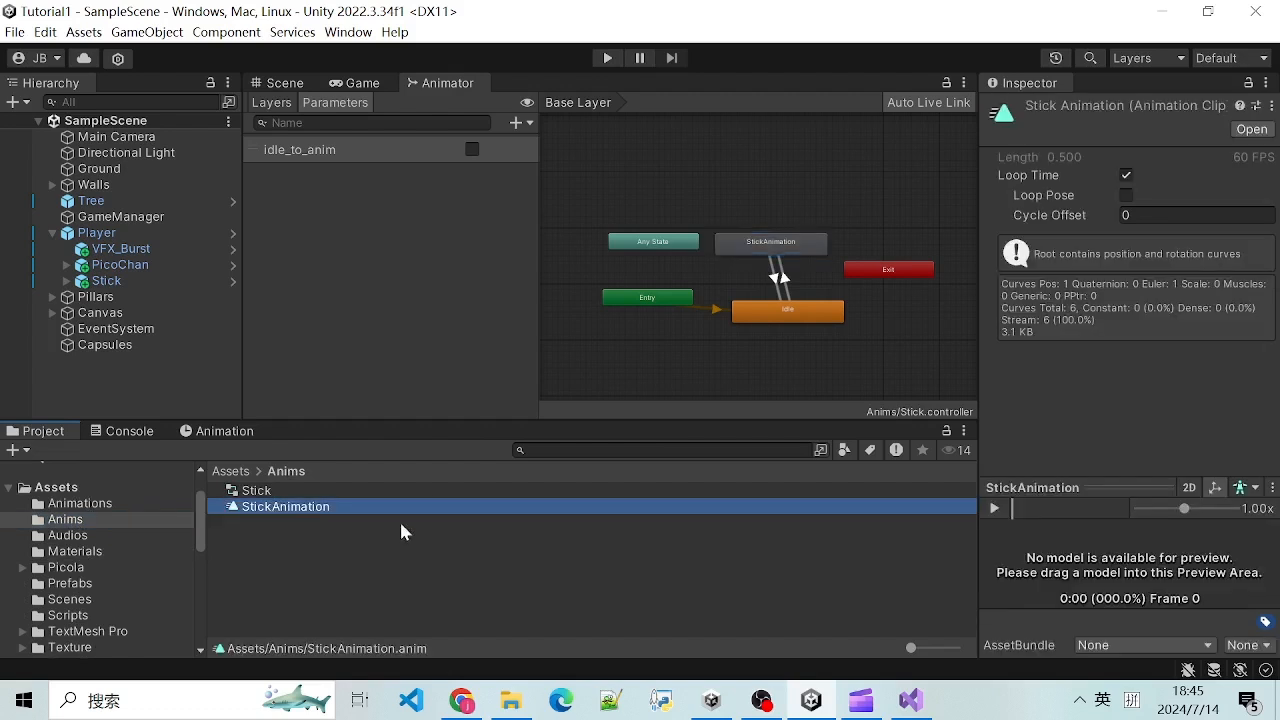
Step: Open the selected StickAnimation clip to show its keyframes in the Animation window
click(1250, 129)
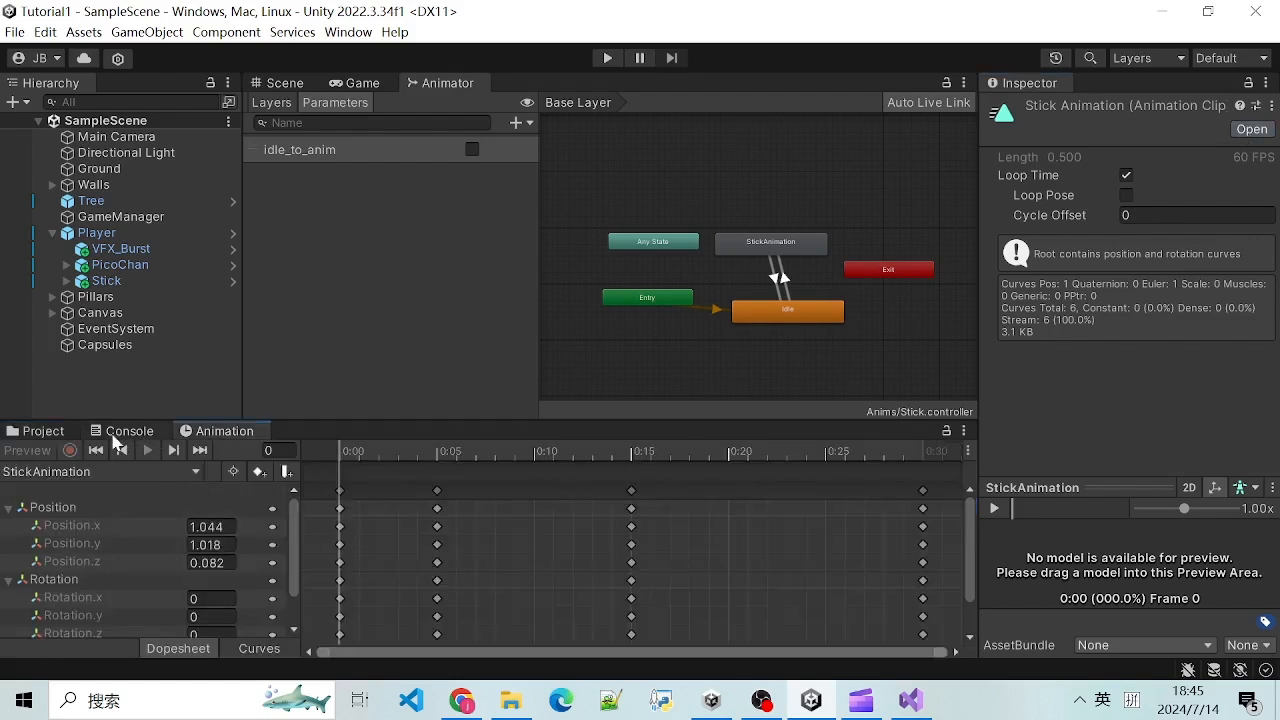
click(52, 436)
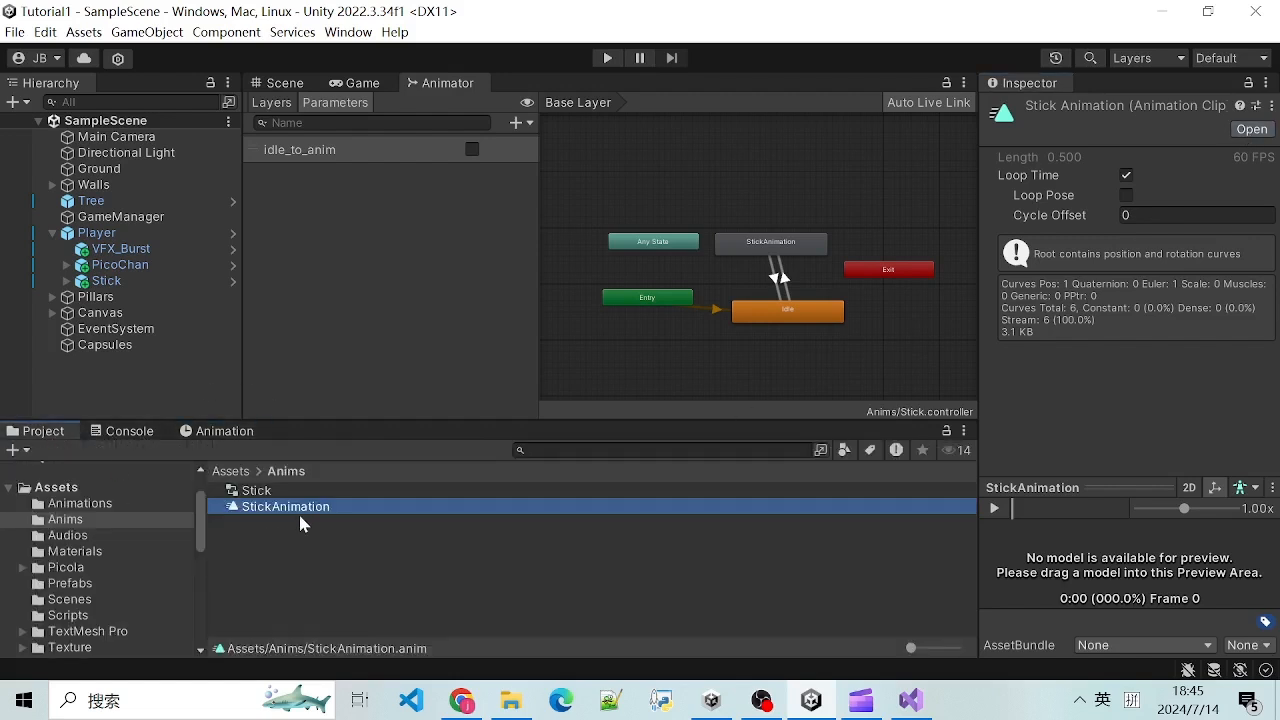
click(1251, 130)
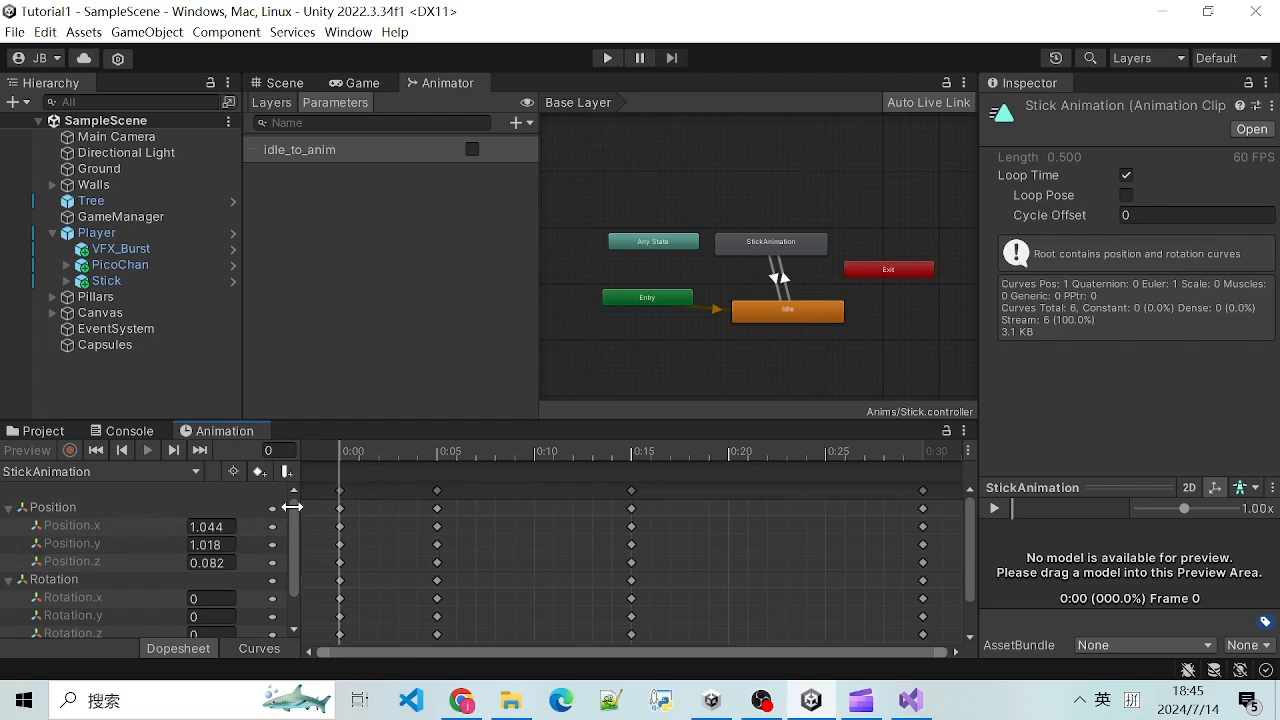
Step: Select the StickAnimation state in the Animator graph and check its assigned motion
click(785, 251)
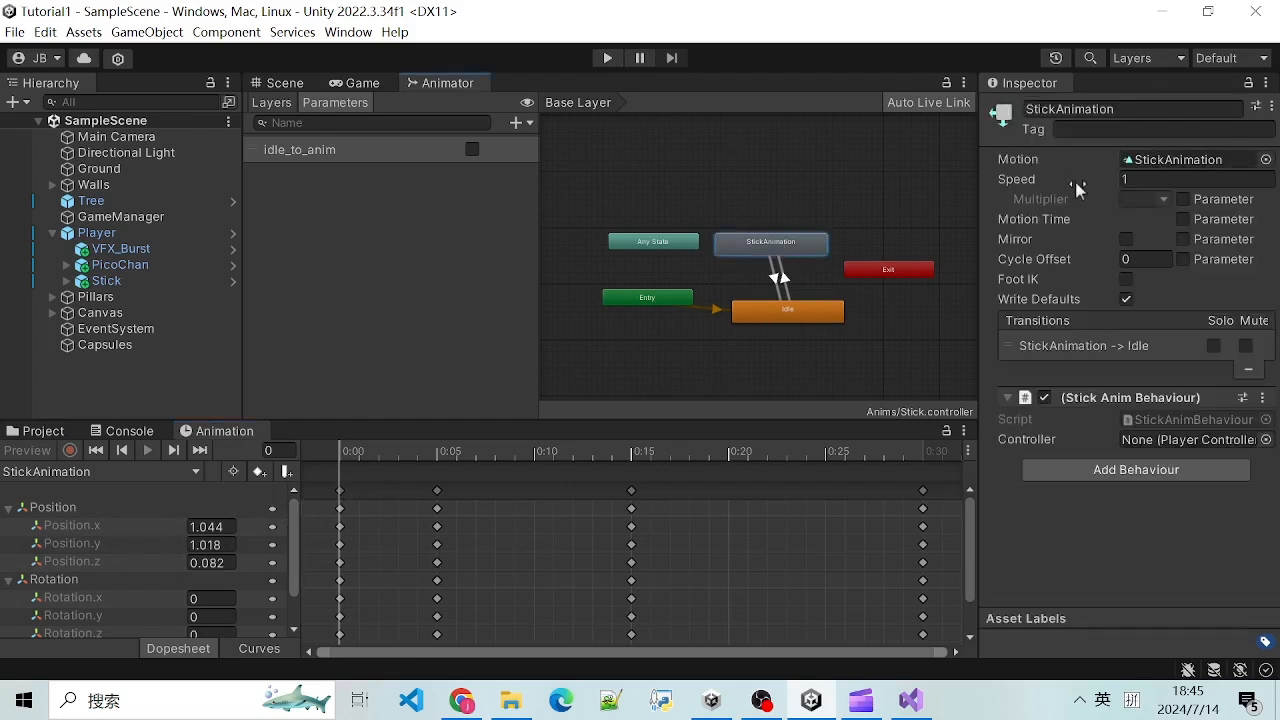
scroll(777, 254, up, 2)
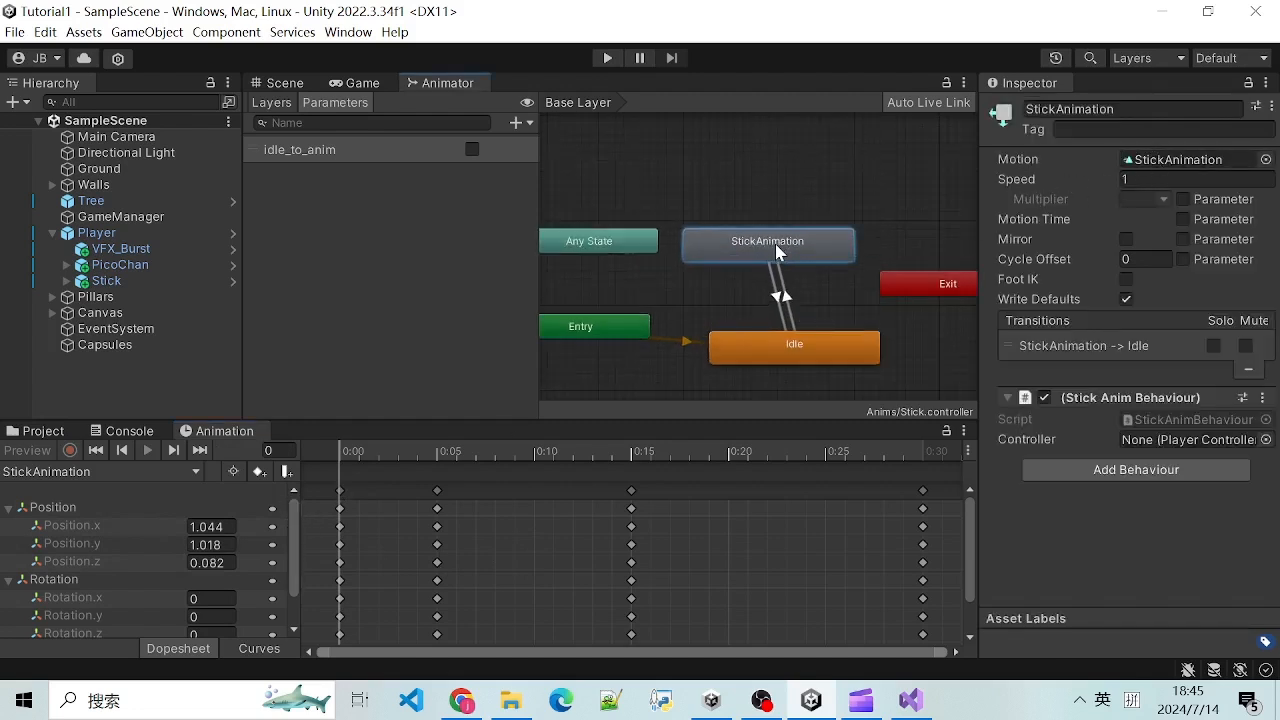
scroll(750, 268, down, 2)
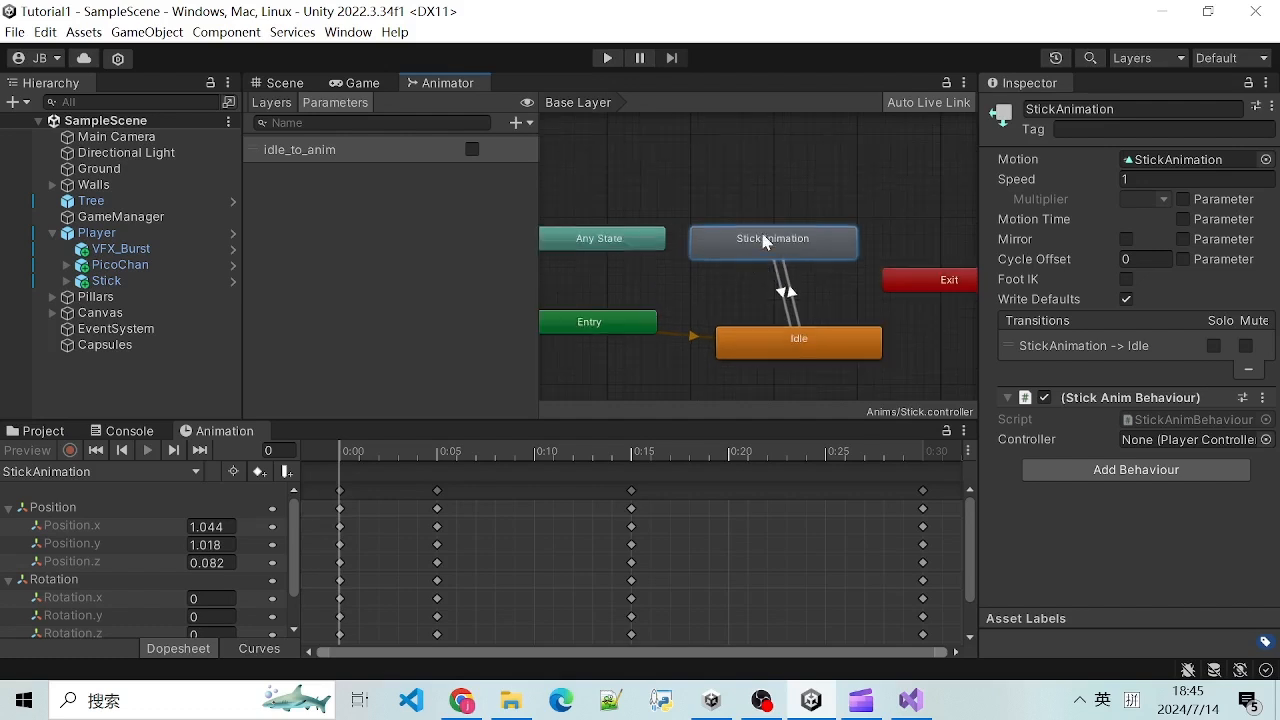
Step: Select the Idle state and examine its motion setting and its connections in the graph
click(780, 337)
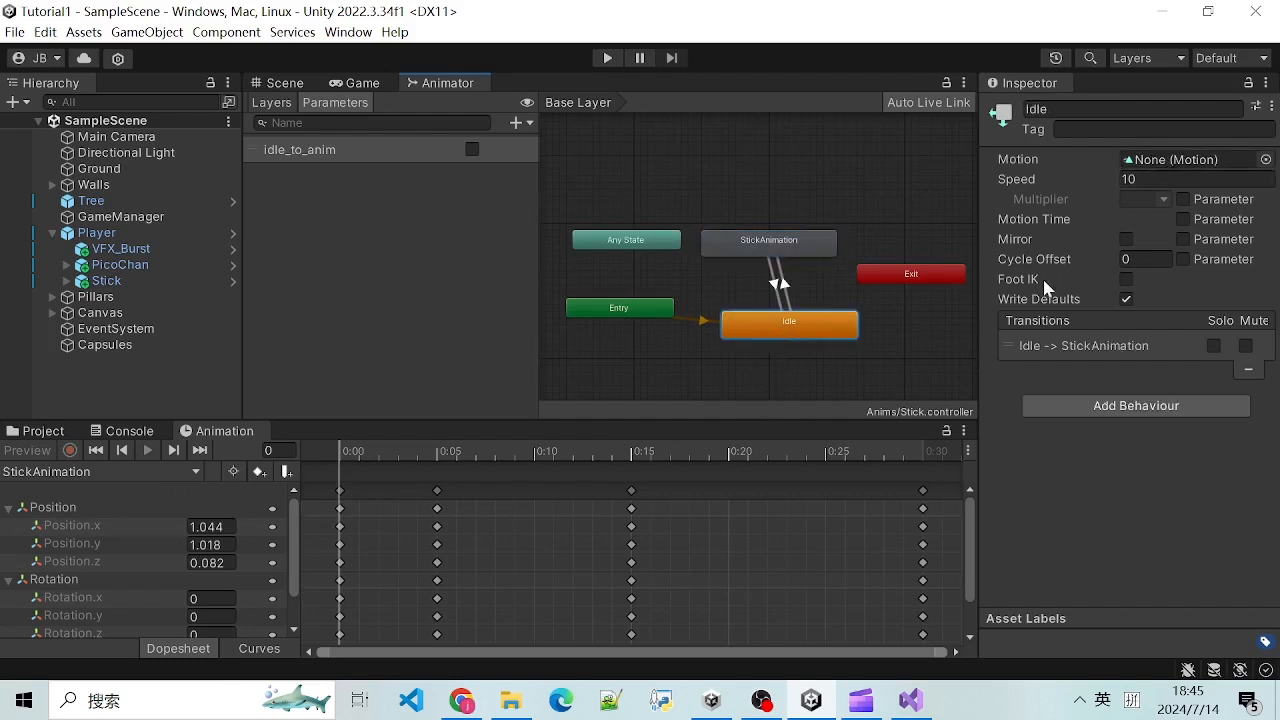
scroll(888, 277, up, 2)
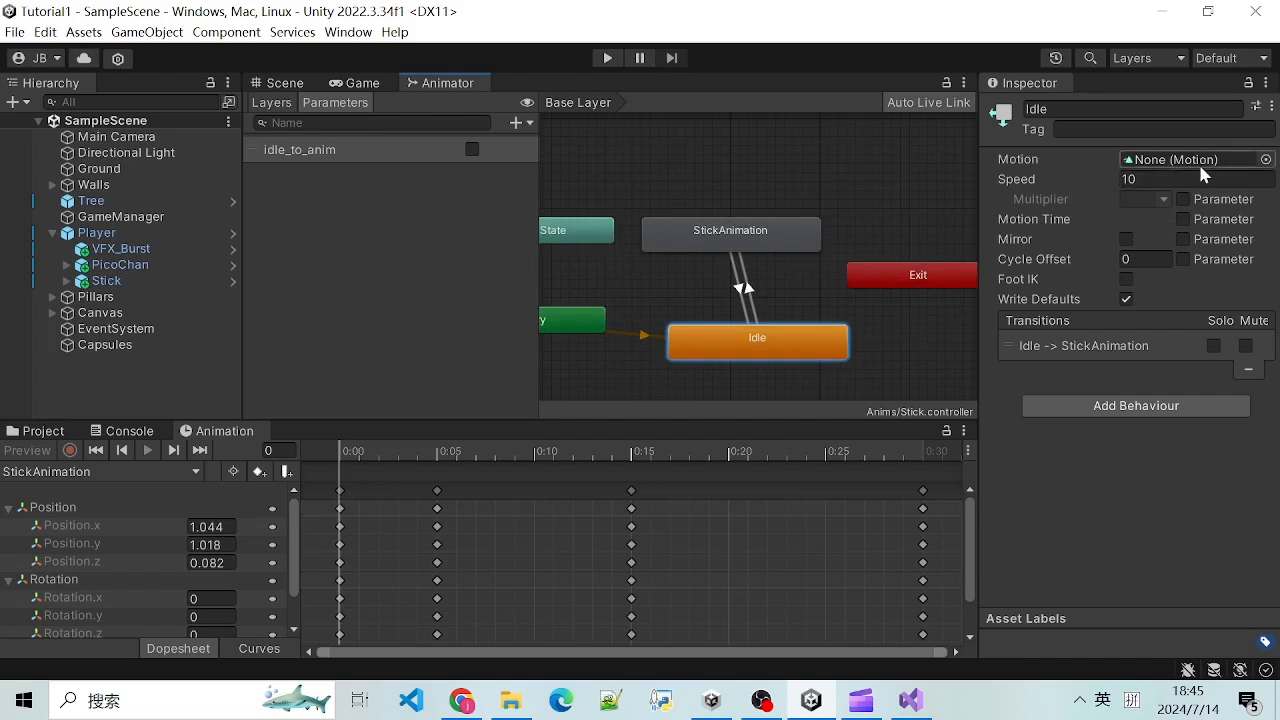
scroll(832, 263, down, 3)
scroll(830, 268, up, 2)
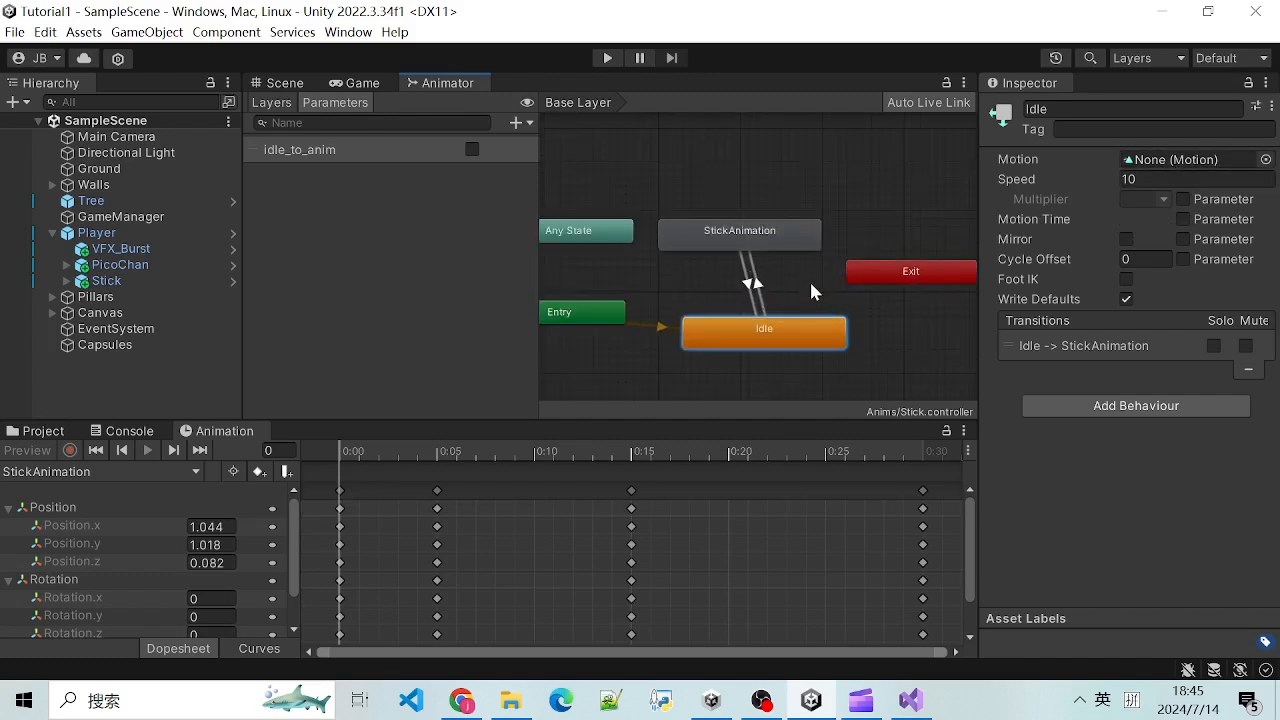
scroll(814, 283, down, 2)
scroll(794, 290, up, 2)
middle_drag(790, 286, 817, 286)
scroll(822, 290, down, 2)
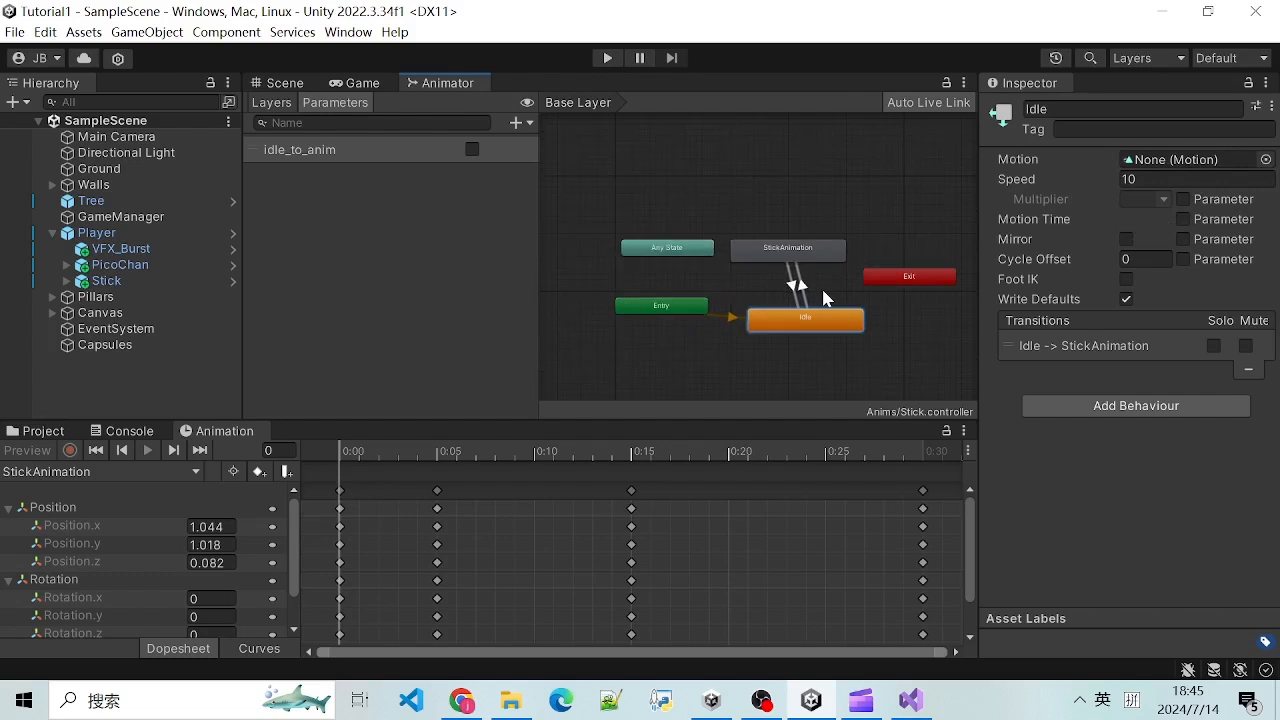
Step: Inspect the default transition from Entry to Idle, followed by the transition from StickAnimation to Idle
scroll(822, 296, up, 3)
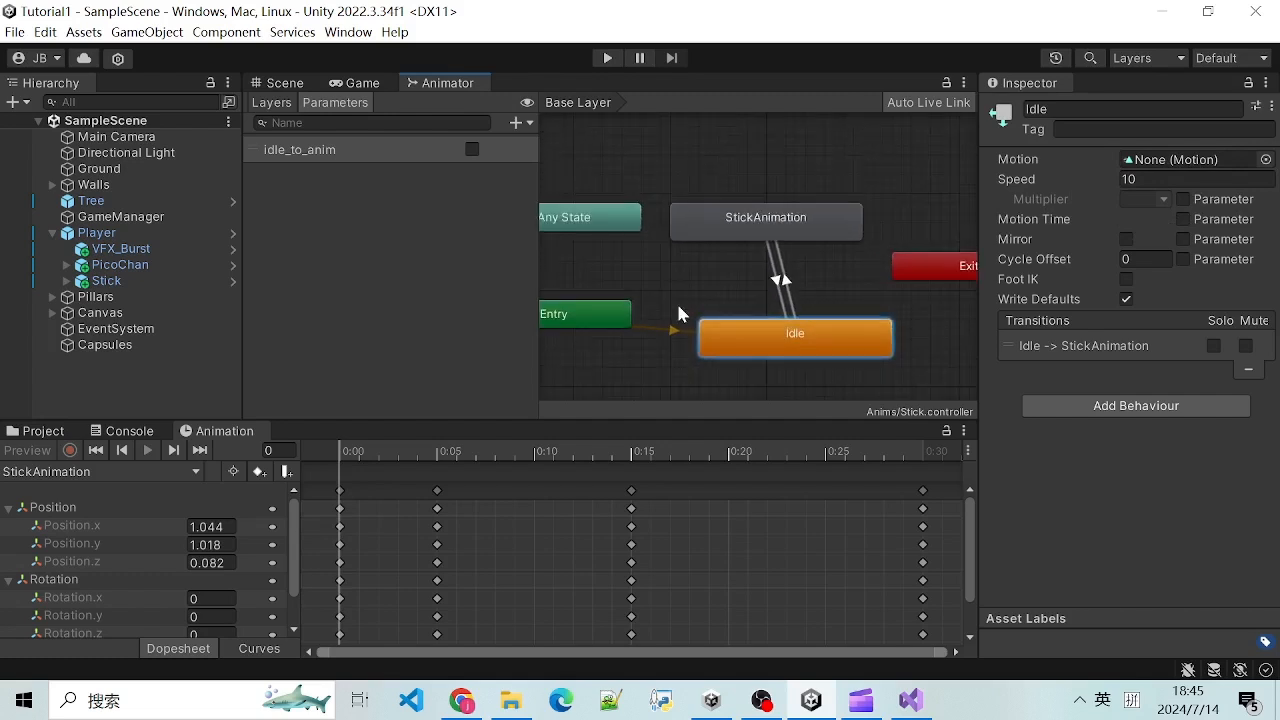
scroll(676, 306, down, 2)
middle_drag(668, 284, 698, 299)
scroll(700, 287, up, 2)
scroll(688, 286, down, 1)
scroll(680, 286, up, 1)
scroll(698, 299, down, 1)
scroll(700, 301, up, 2)
scroll(704, 304, down, 1)
click(710, 343)
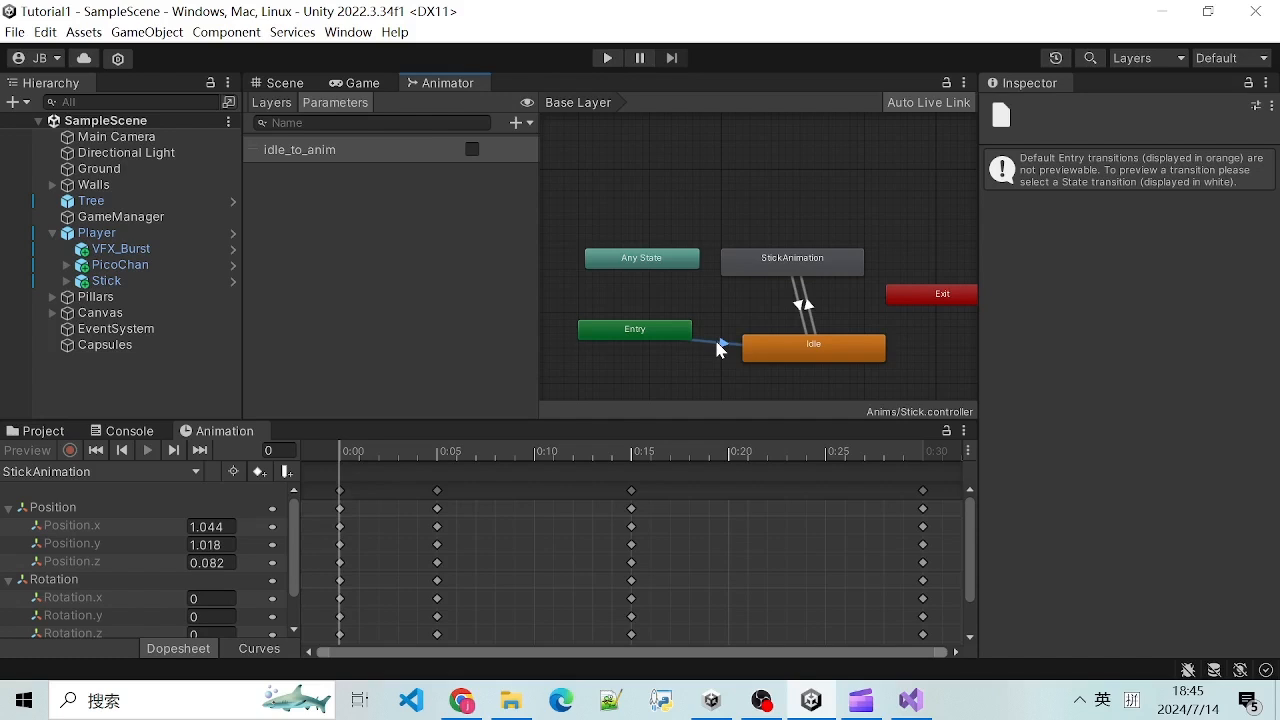
scroll(758, 318, up, 1)
scroll(770, 290, down, 1)
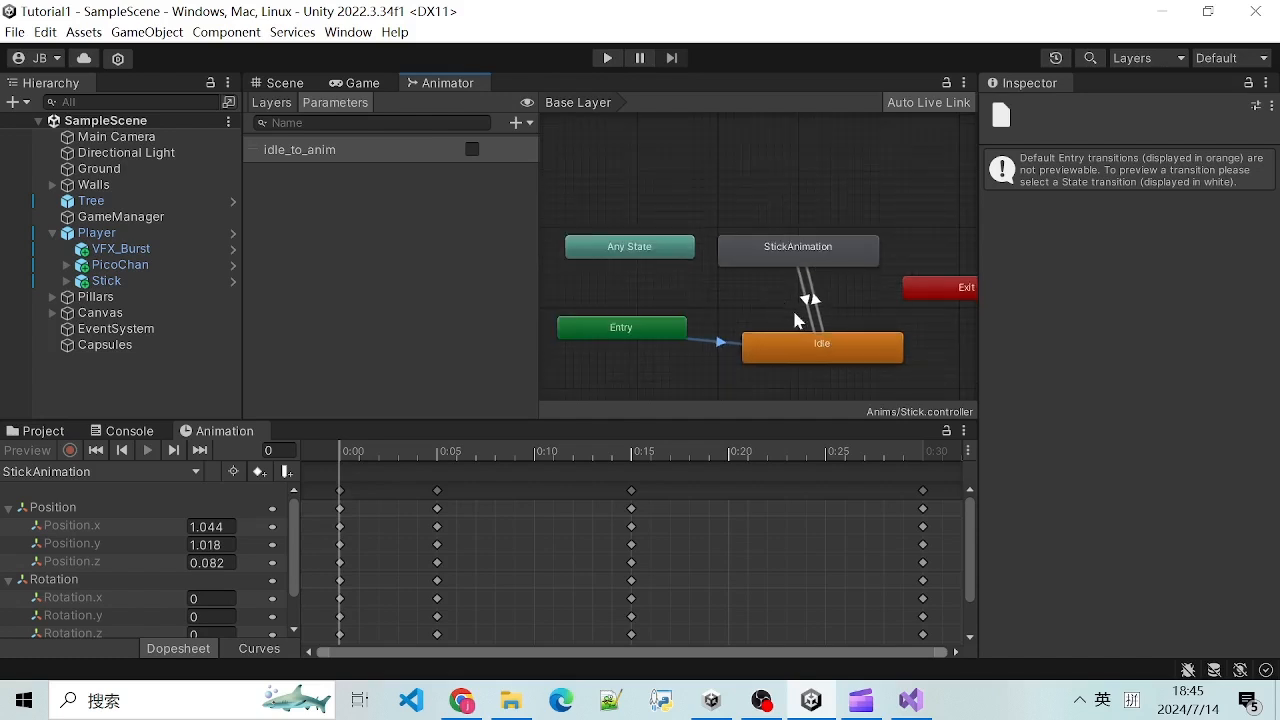
click(806, 297)
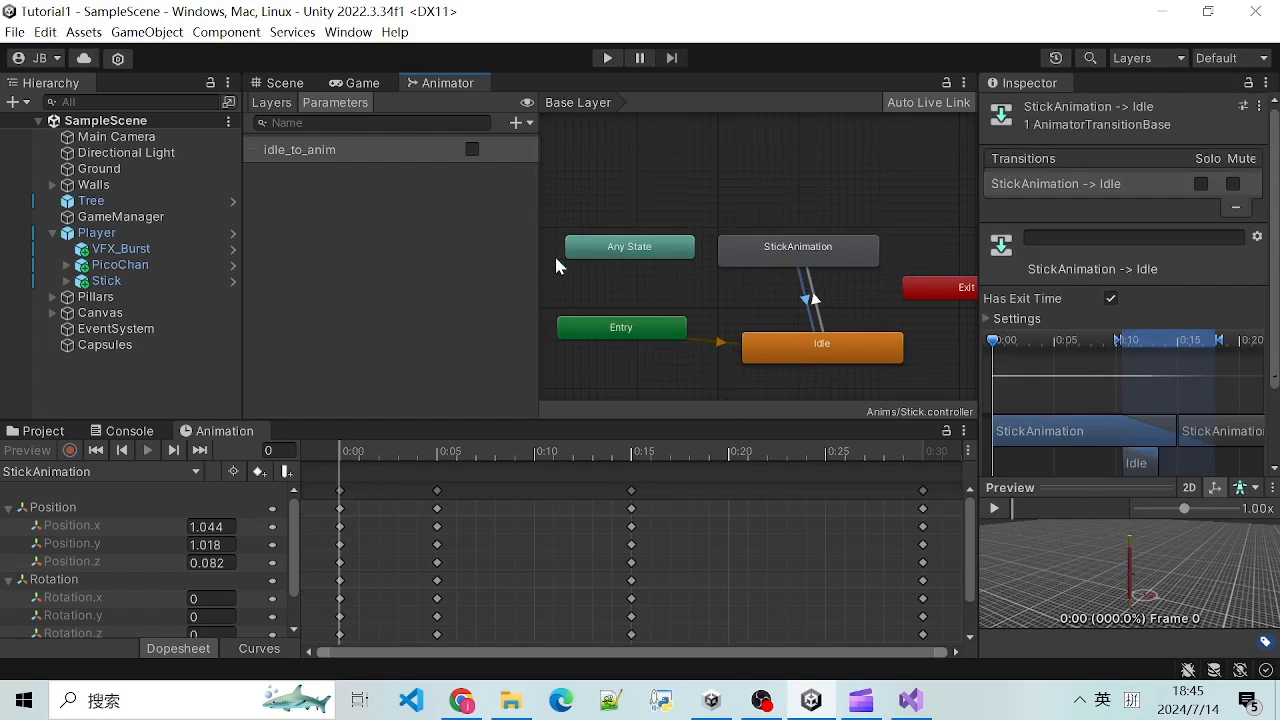
Step: Narrow the parameter list to widen the Animator graph, and reselect the default transition from Entry to Idle
drag(540, 263, 390, 290)
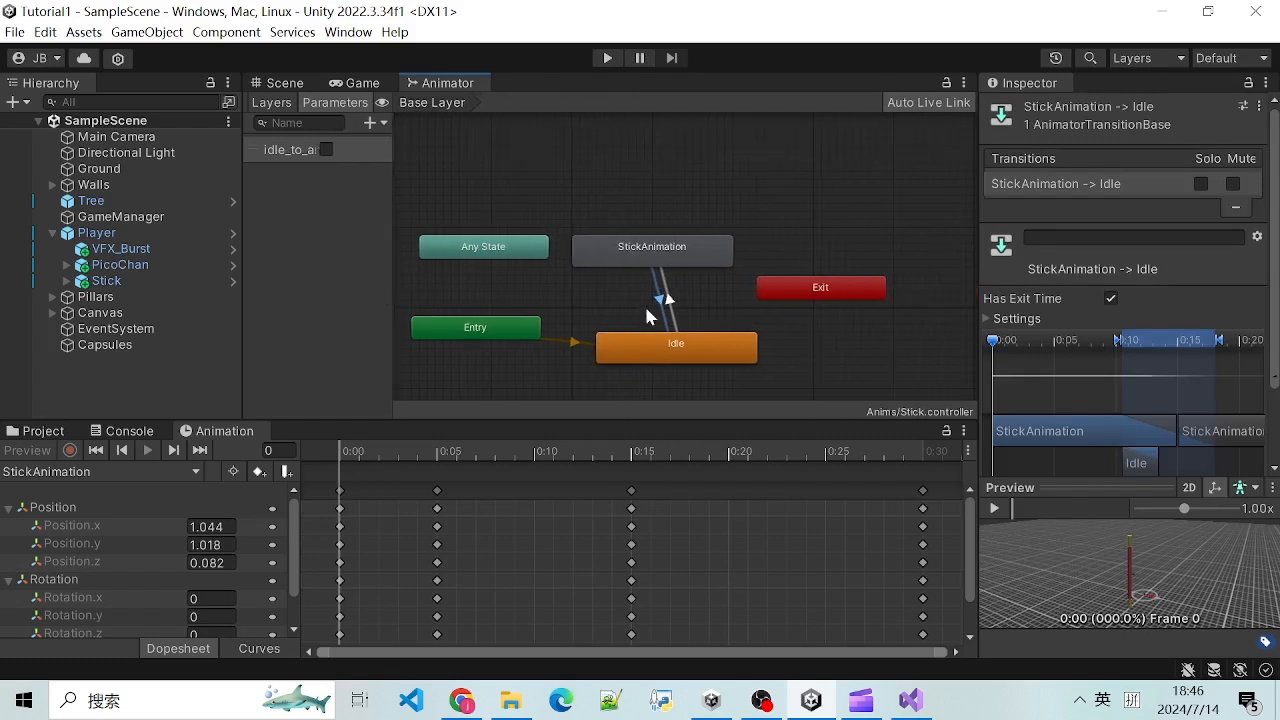
scroll(646, 310, up, 3)
scroll(545, 298, down, 2)
middle_drag(545, 302, 628, 298)
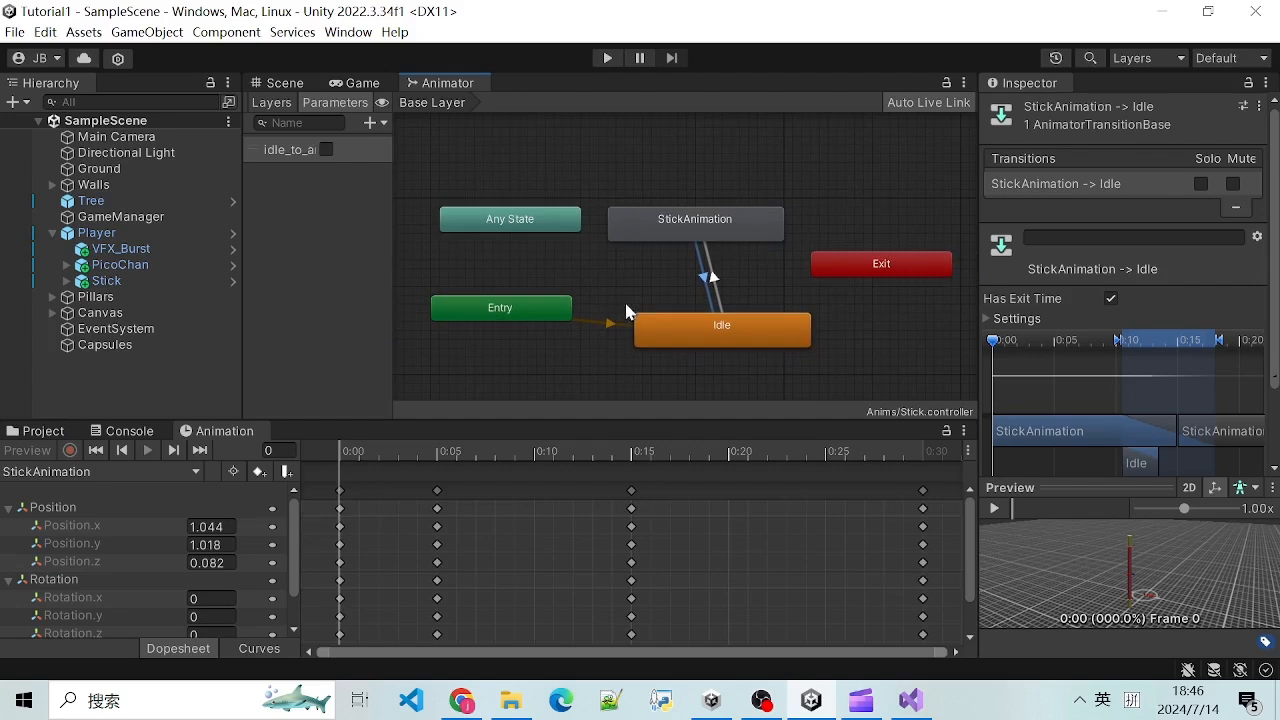
click(605, 321)
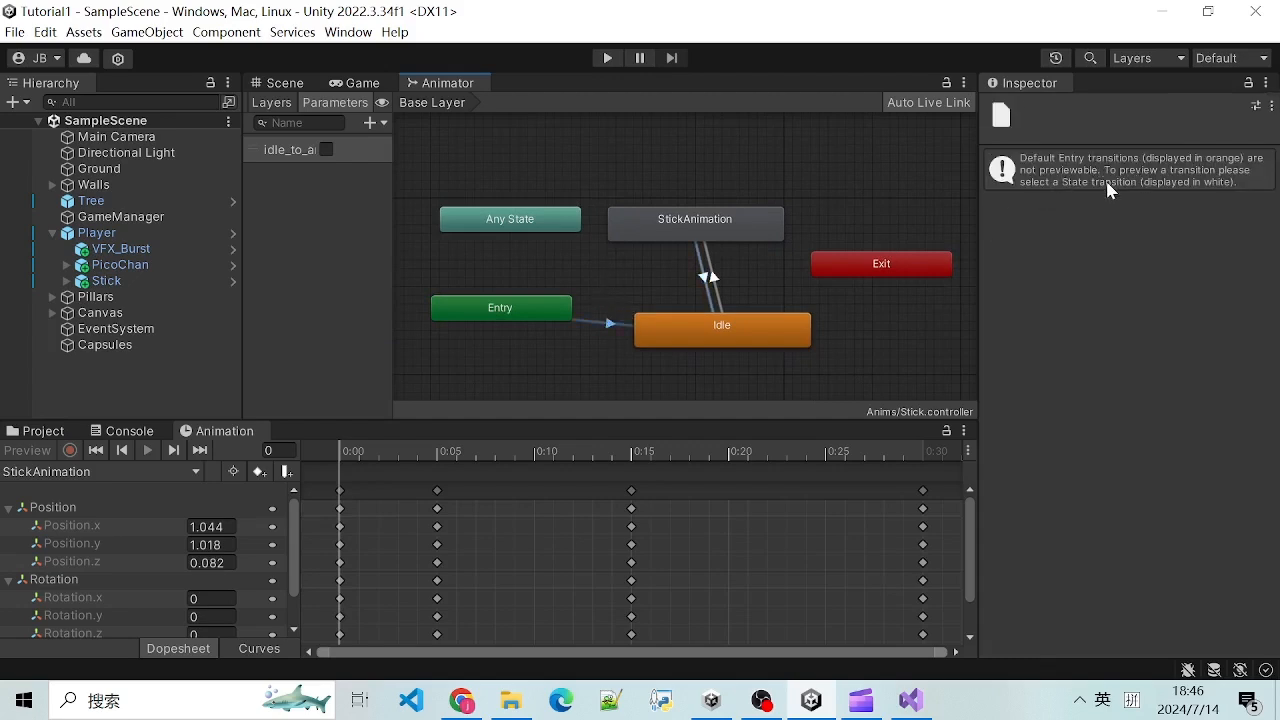
scroll(597, 310, down, 2)
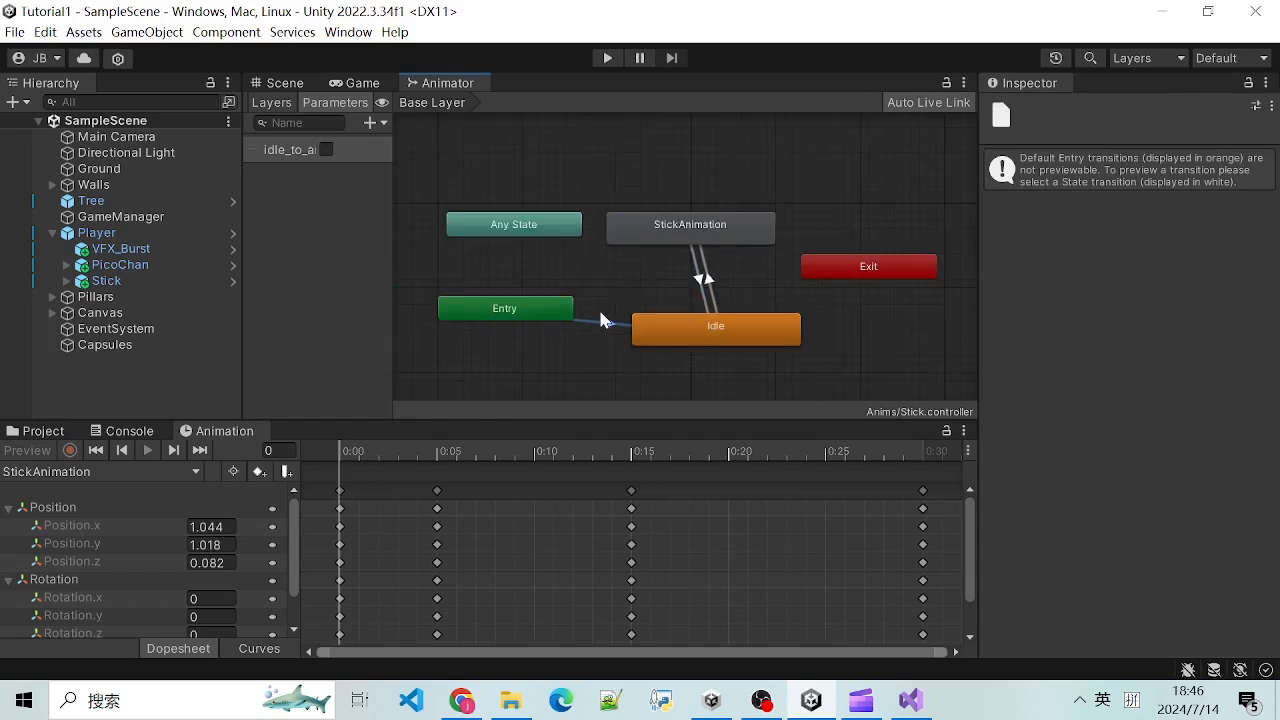
Step: Set StickAnimation as the layer's default state in the Animator graph
scroll(593, 314, up, 3)
scroll(589, 283, down, 1)
scroll(592, 286, up, 2)
scroll(600, 286, down, 1)
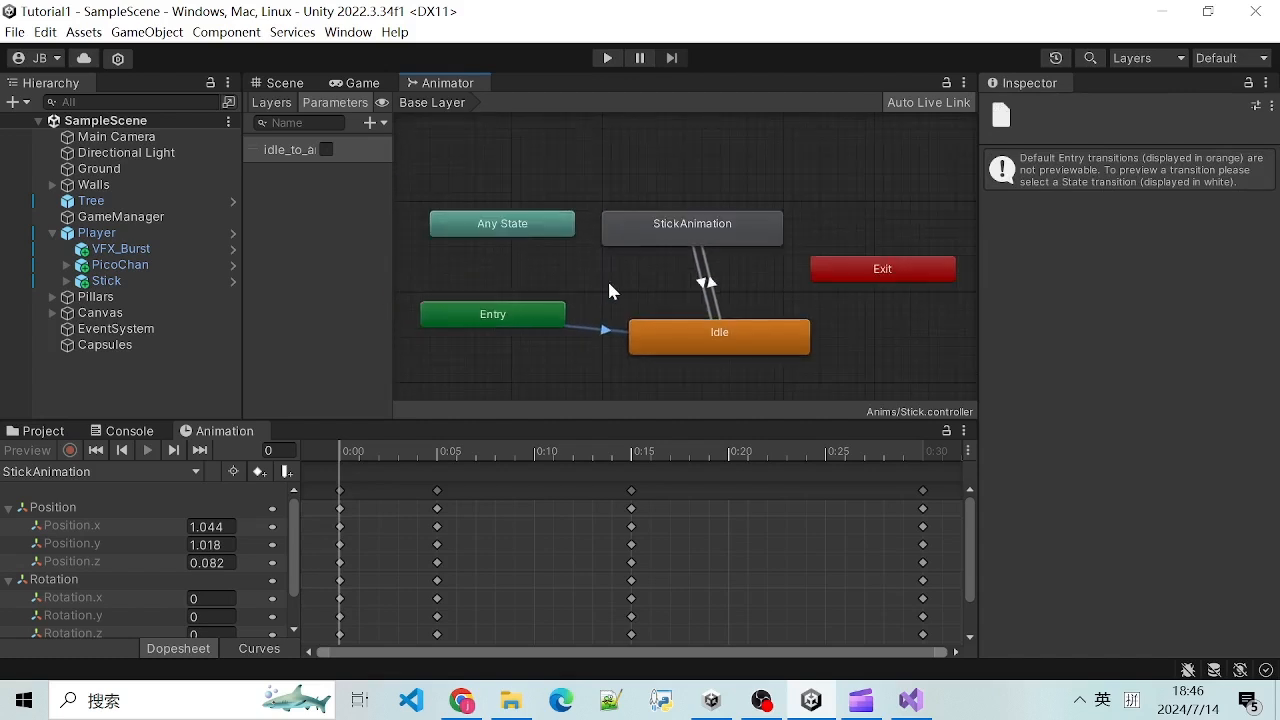
click(658, 237)
right_click(659, 237)
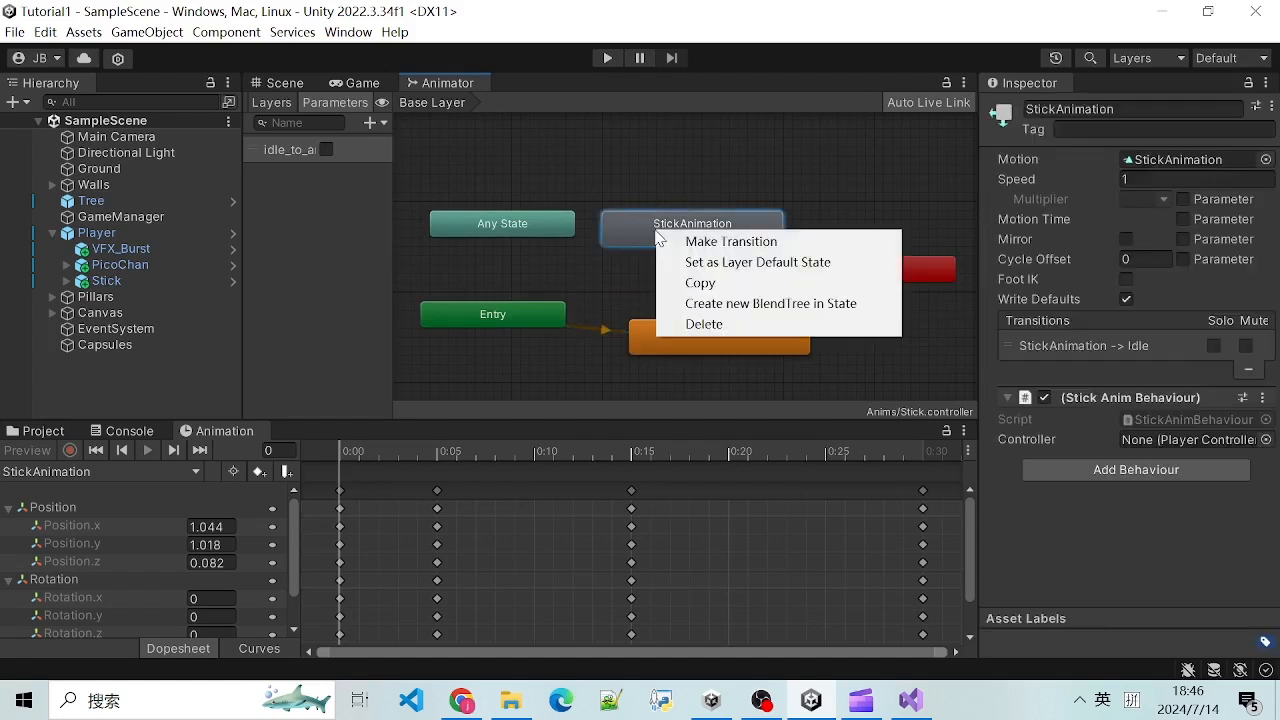
click(741, 262)
scroll(578, 280, down, 2)
scroll(585, 290, up, 1)
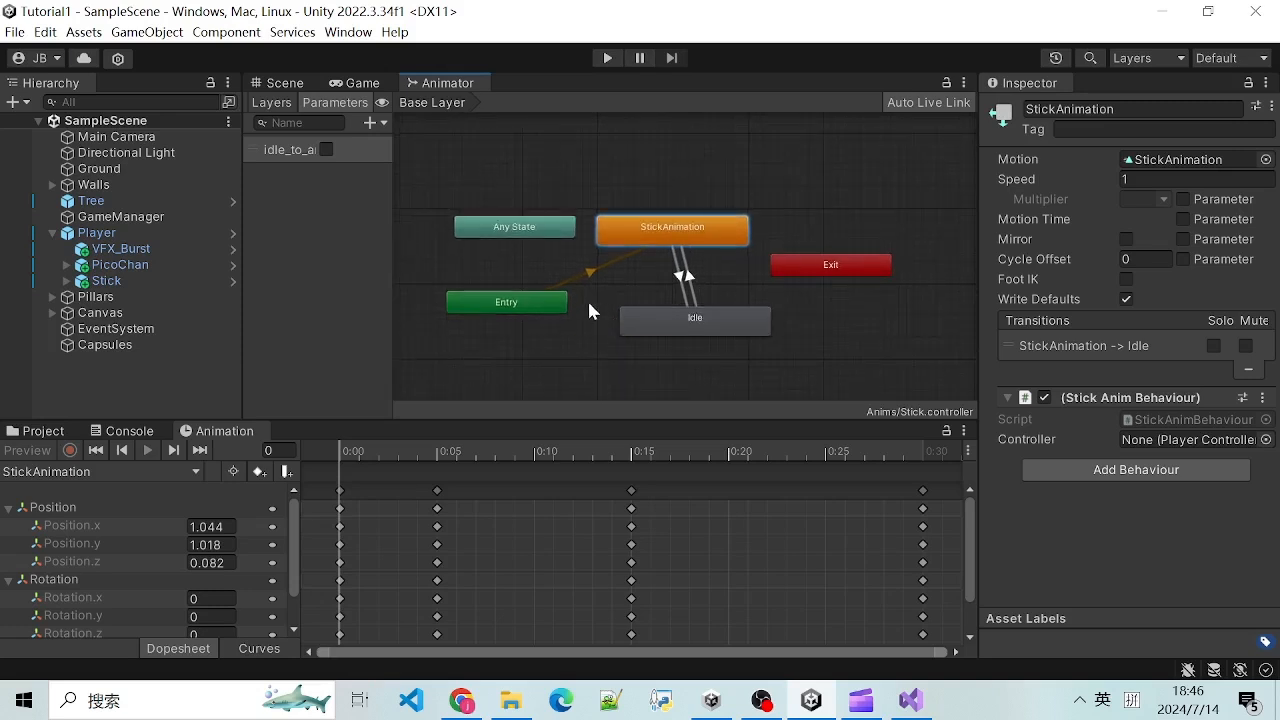
scroll(599, 315, down, 1)
scroll(601, 316, up, 3)
scroll(600, 305, down, 2)
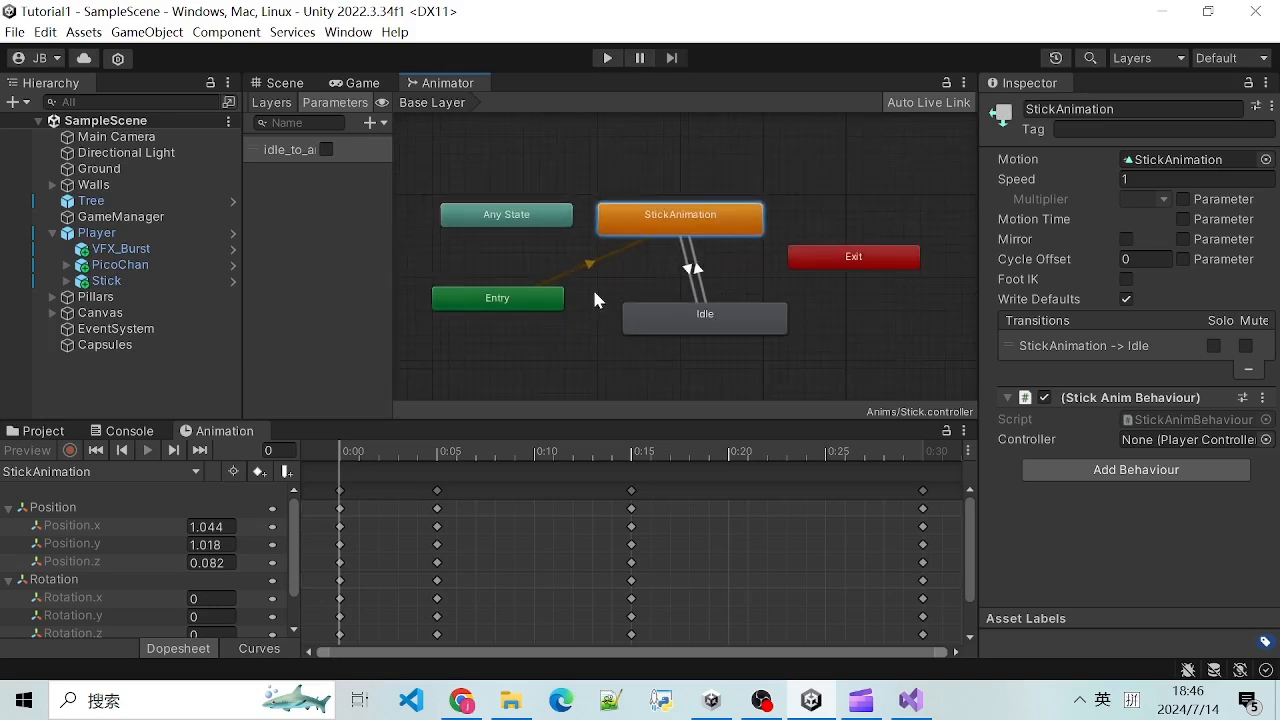
middle_drag(593, 292, 602, 325)
scroll(610, 328, down, 1)
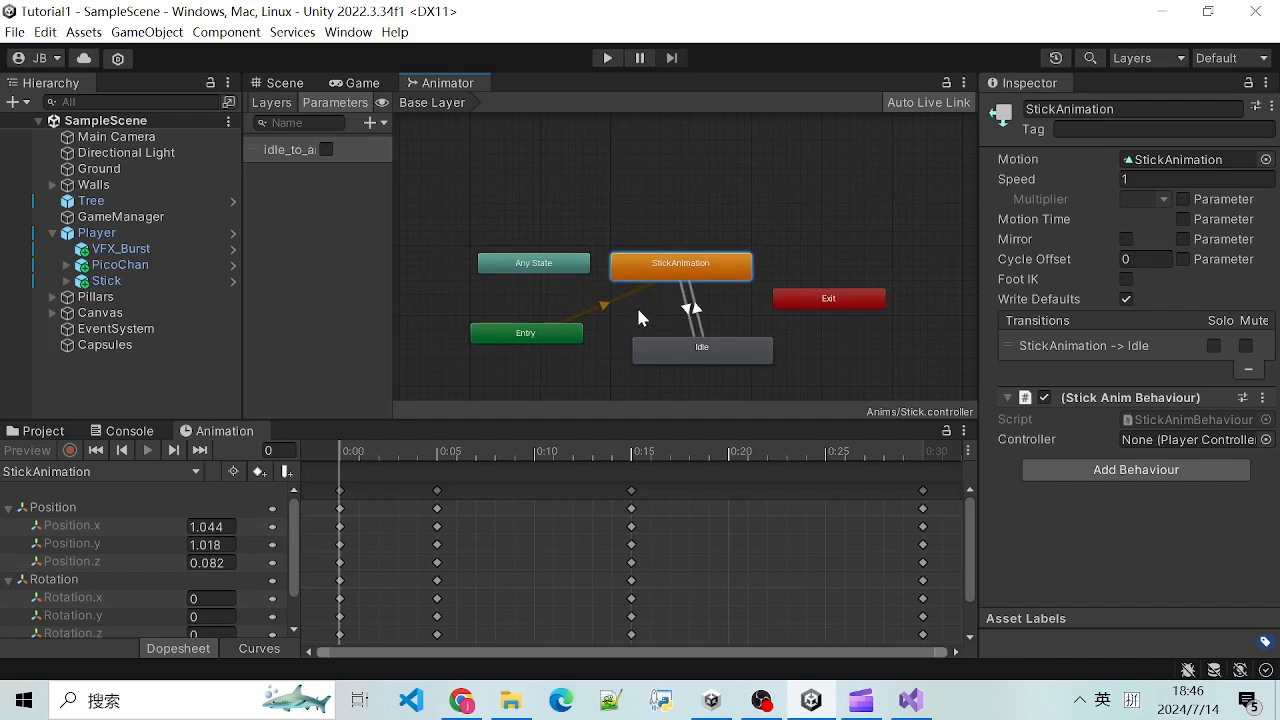
scroll(615, 306, up, 2)
scroll(610, 360, down, 1)
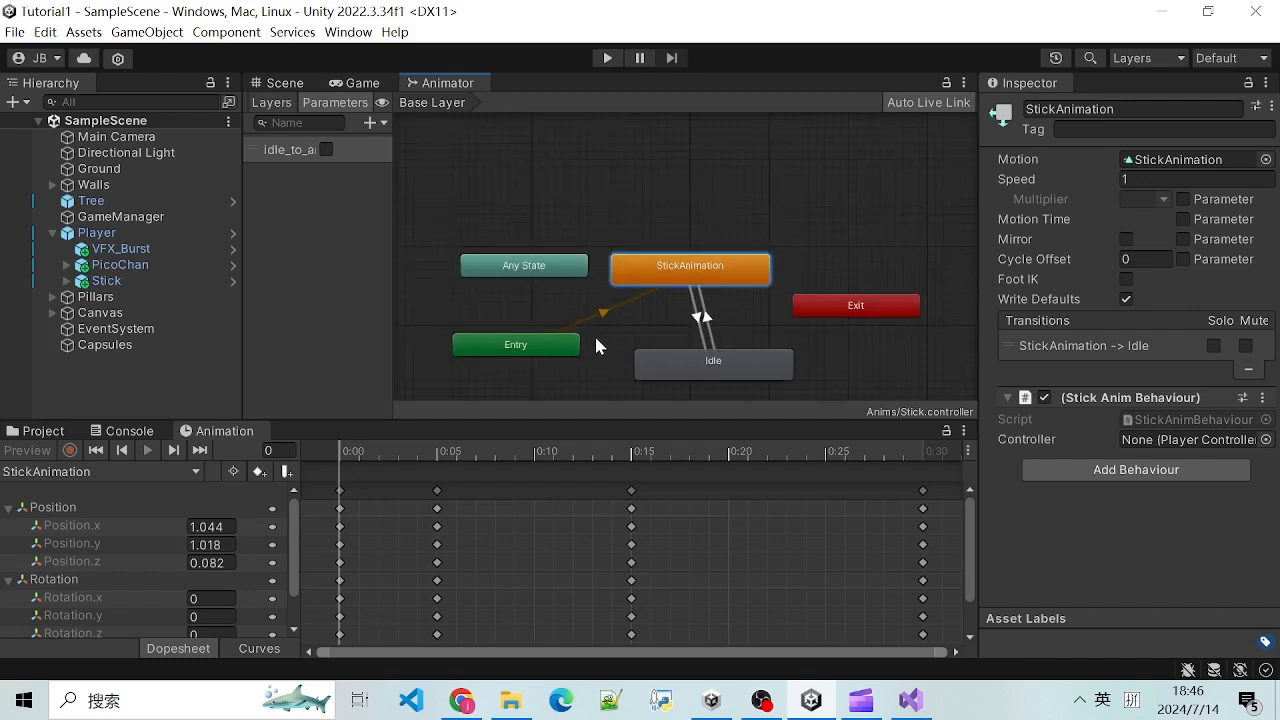
scroll(597, 345, down, 3)
scroll(596, 355, up, 3)
scroll(606, 327, down, 2)
scroll(650, 320, up, 4)
scroll(630, 310, down, 1)
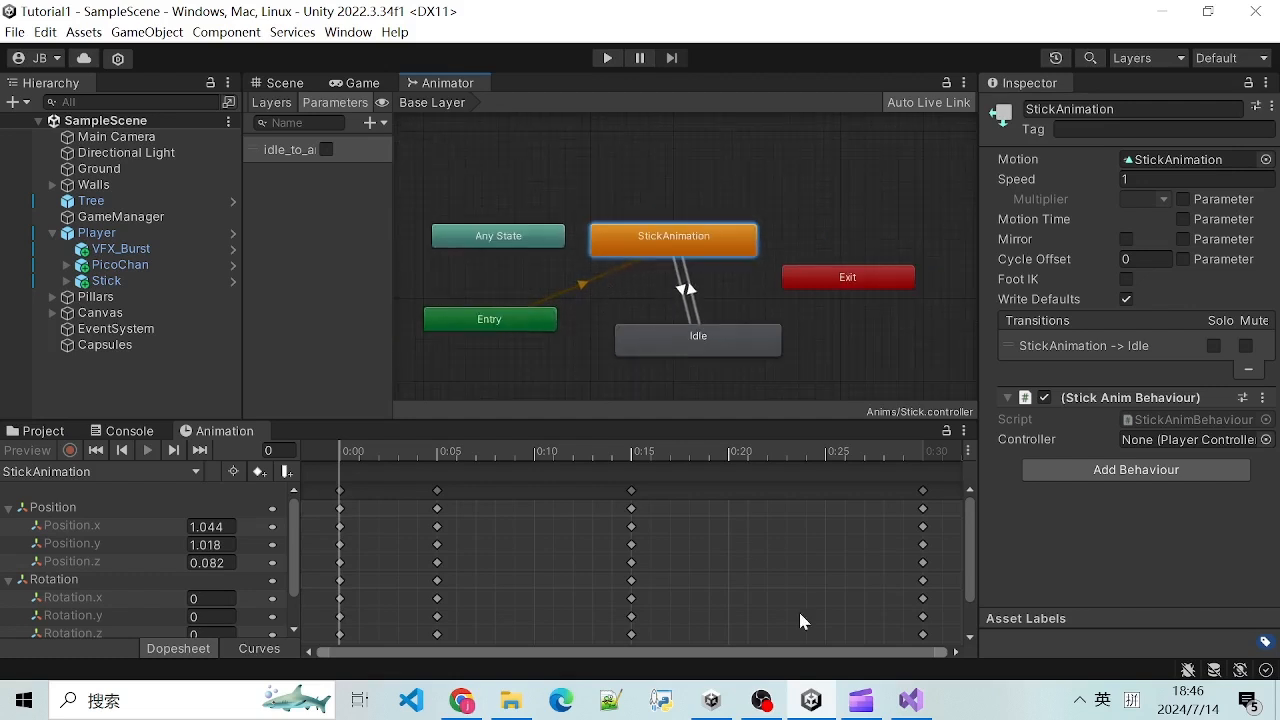
mouse_move(810, 700)
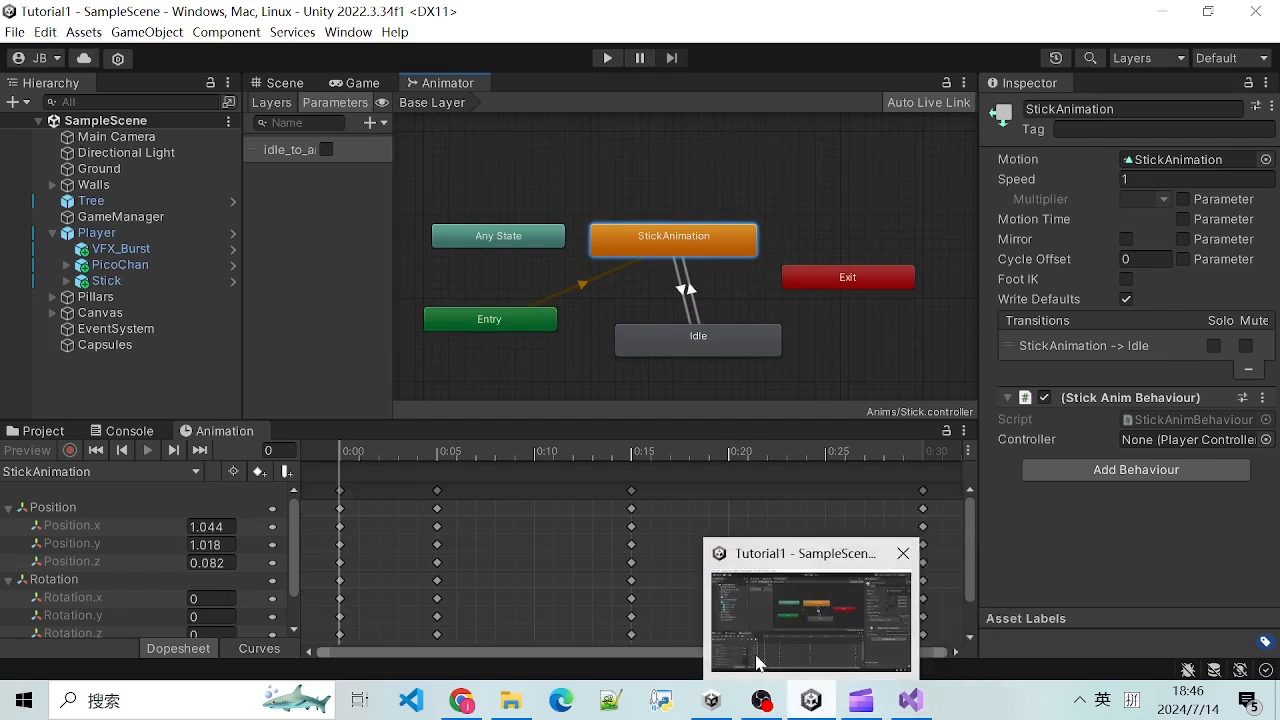
scroll(565, 336, up, 2)
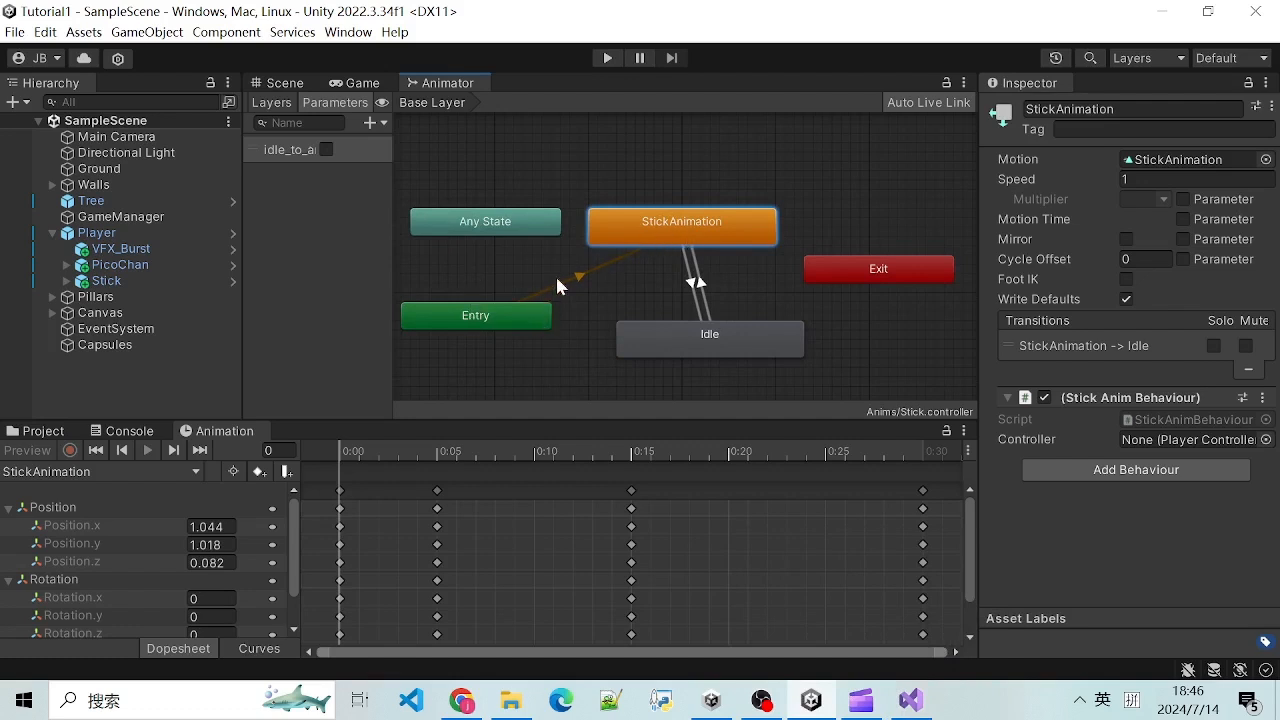
Step: Restore Idle as the layer's default state in the Animator graph
click(645, 345)
right_click(645, 342)
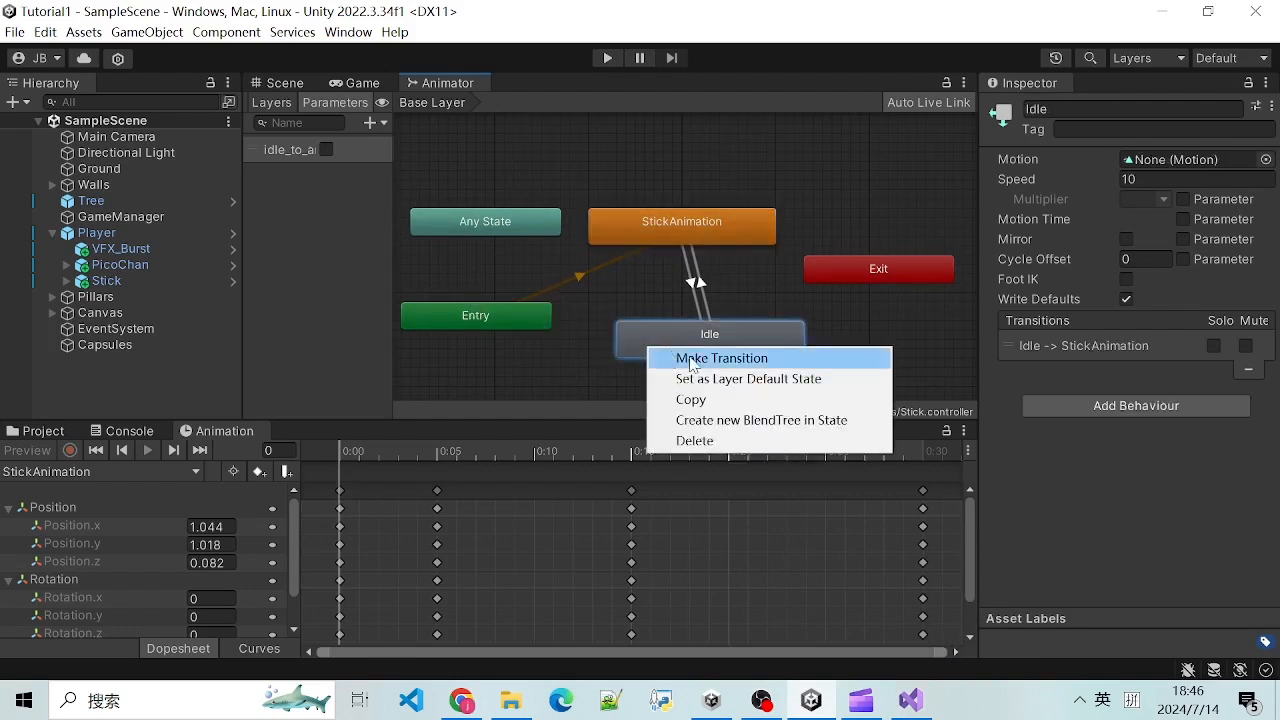
click(710, 375)
scroll(590, 267, down, 2)
scroll(628, 280, up, 2)
scroll(636, 286, down, 2)
middle_drag(606, 293, 586, 297)
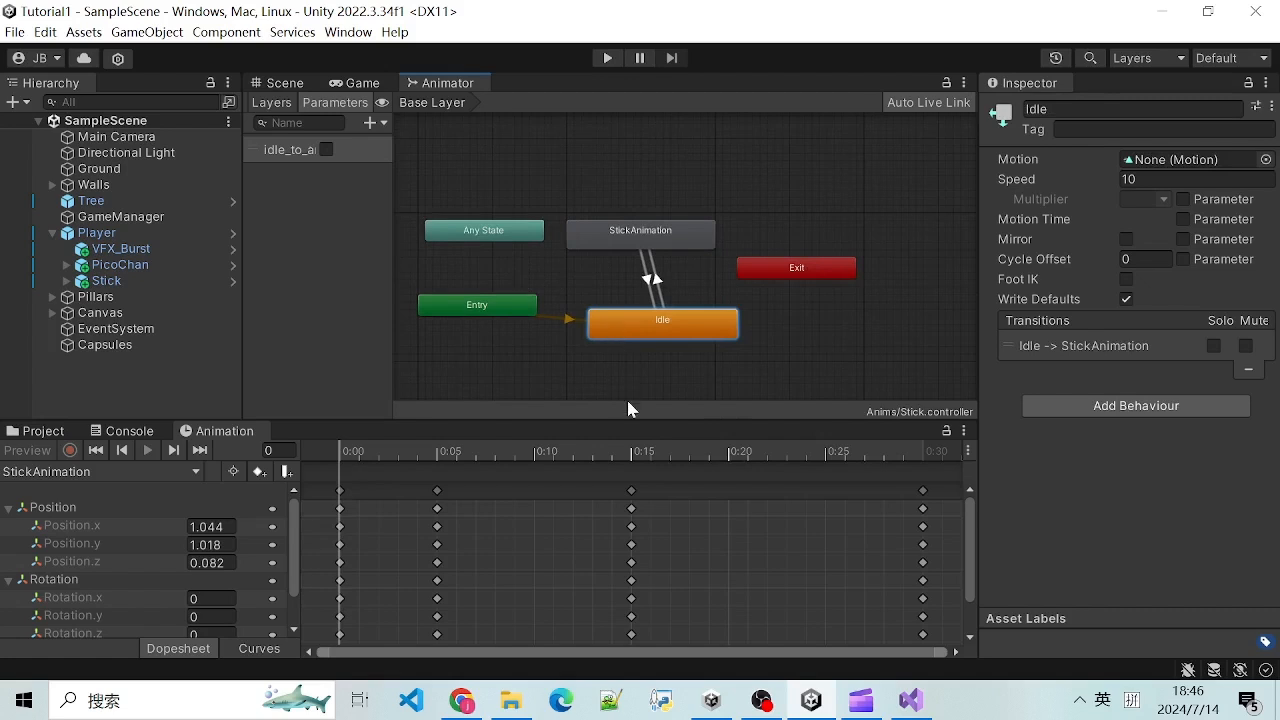
Step: Examine the connections between Idle and StickAnimation, and inspect the transition from Idle to StickAnimation
scroll(572, 225, up, 1)
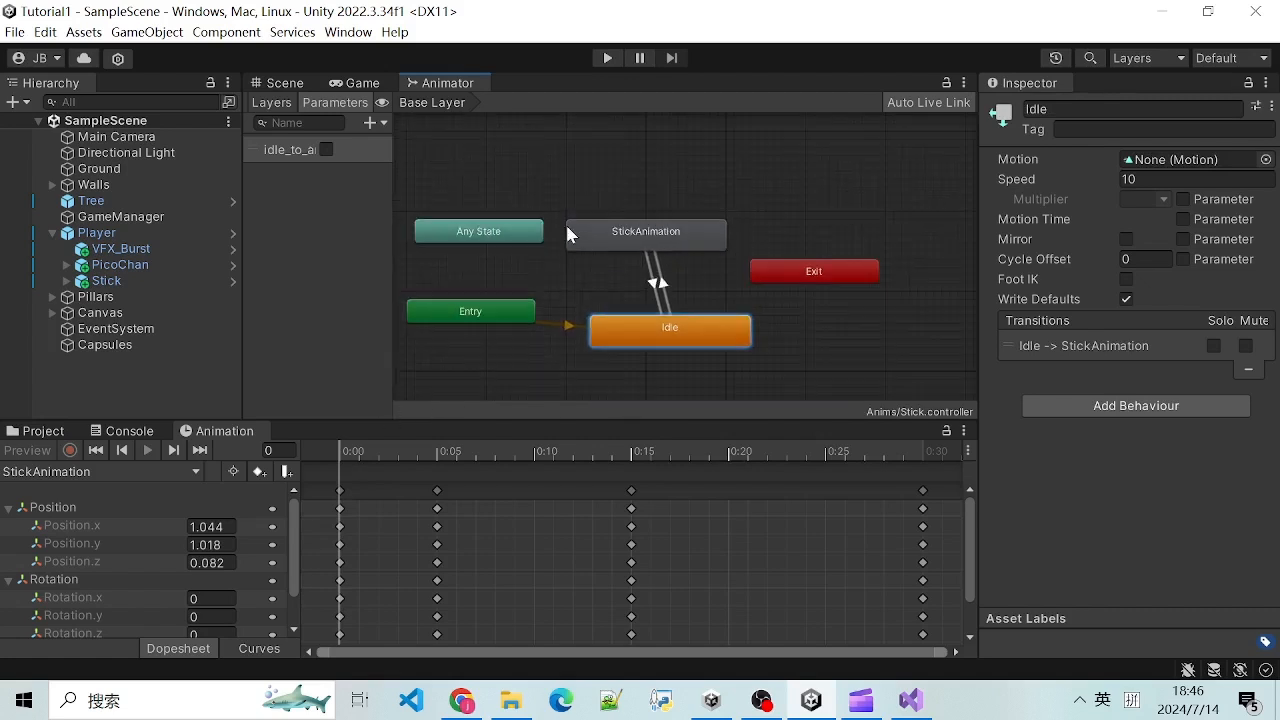
scroll(621, 272, up, 3)
scroll(622, 280, down, 4)
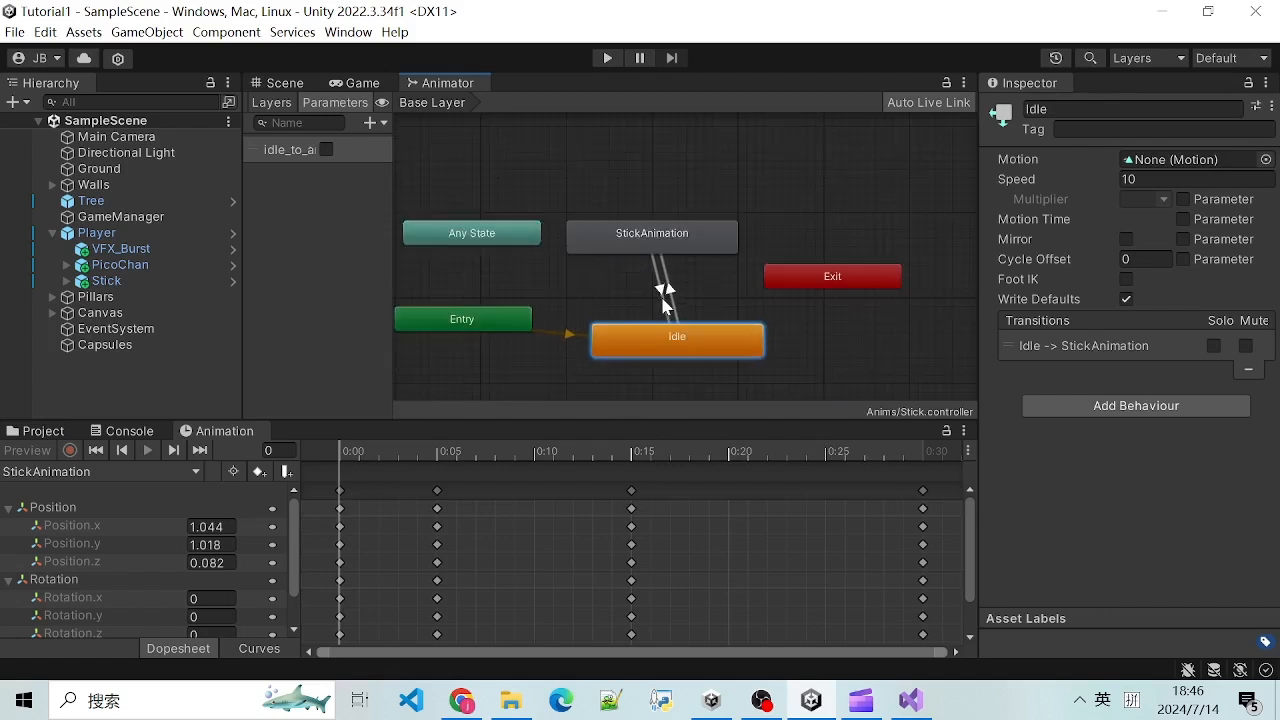
scroll(623, 290, up, 2)
scroll(624, 289, up, 1)
scroll(574, 277, down, 2)
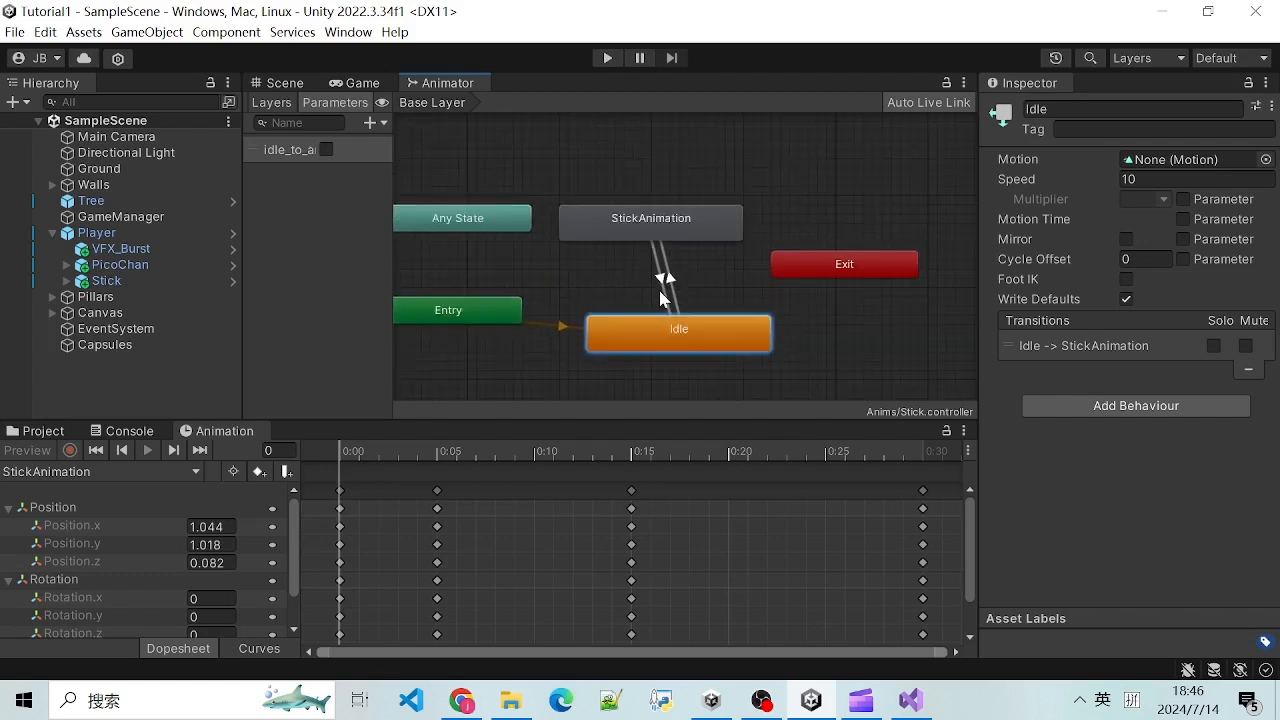
click(668, 285)
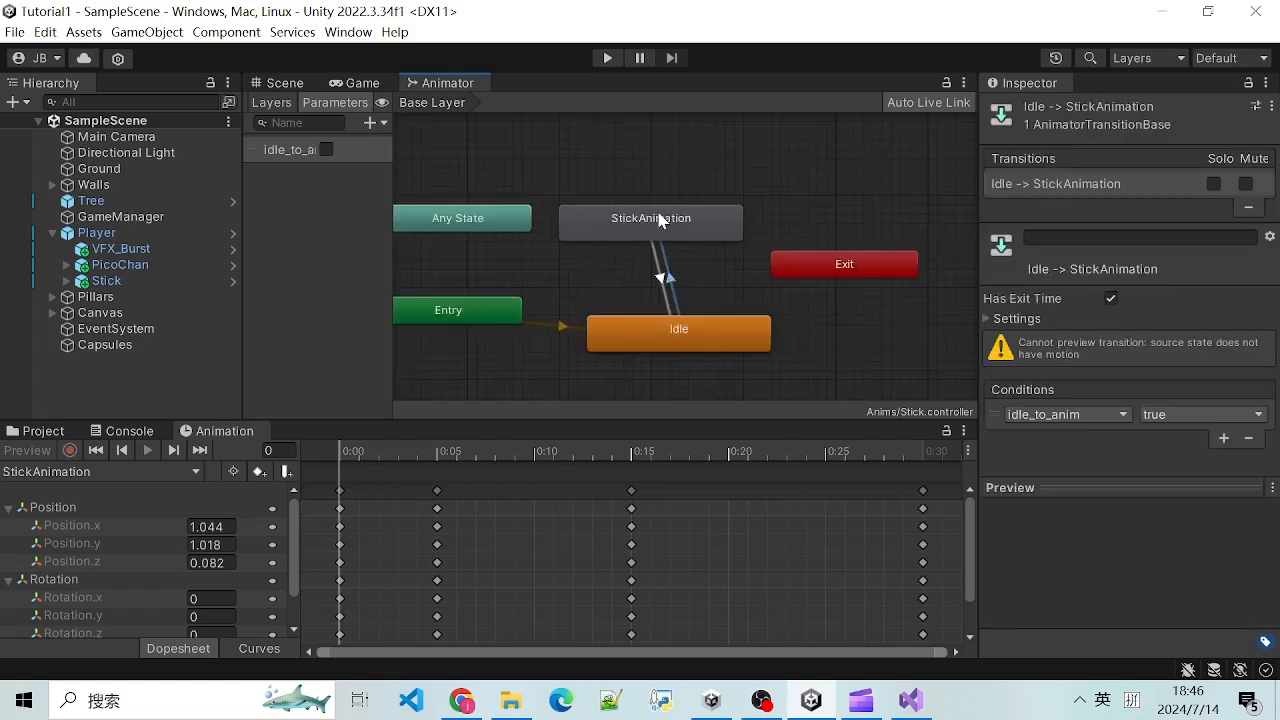
scroll(560, 262, down, 1)
Step: Make a transition from Any State to StickAnimation
click(535, 245)
click(511, 226)
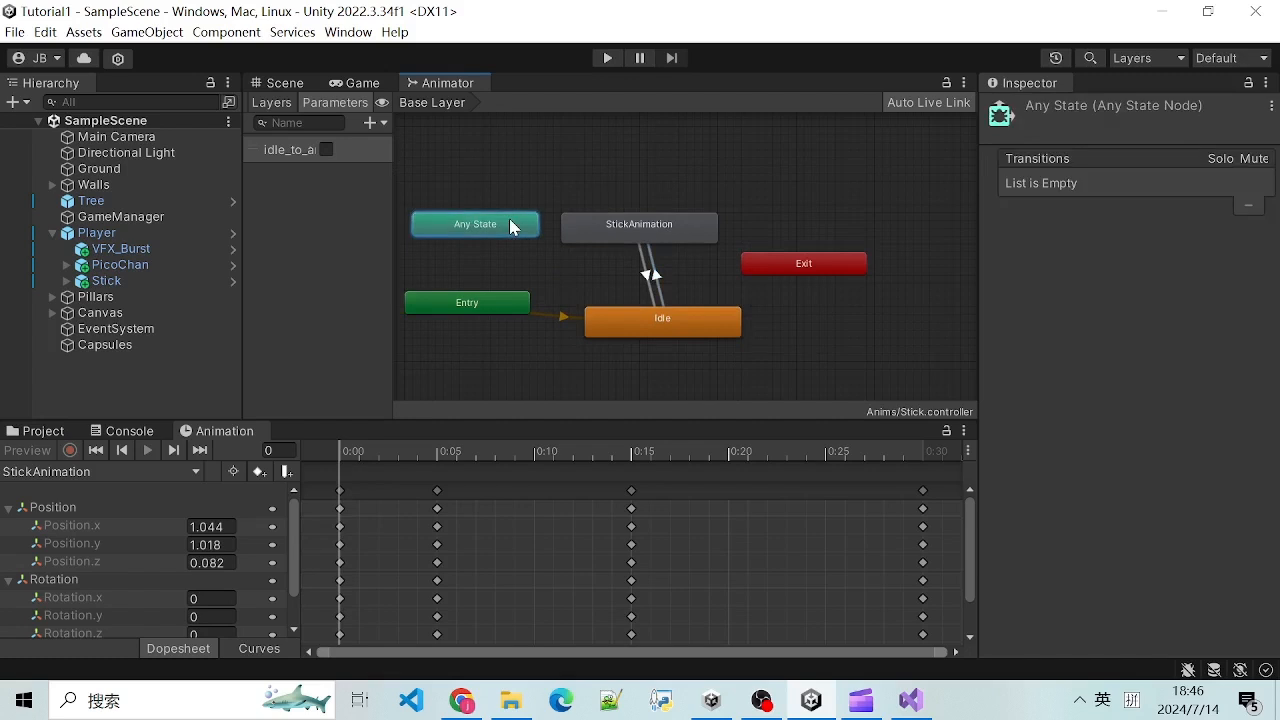
right_click(510, 226)
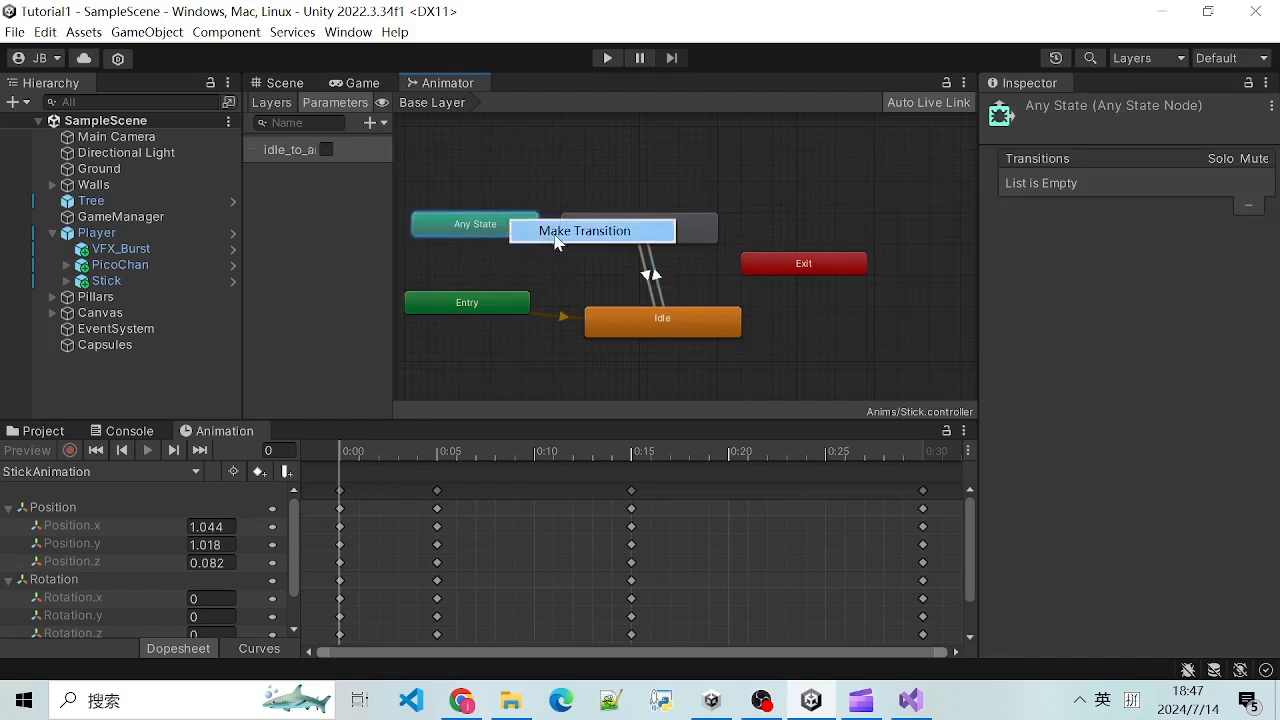
click(556, 240)
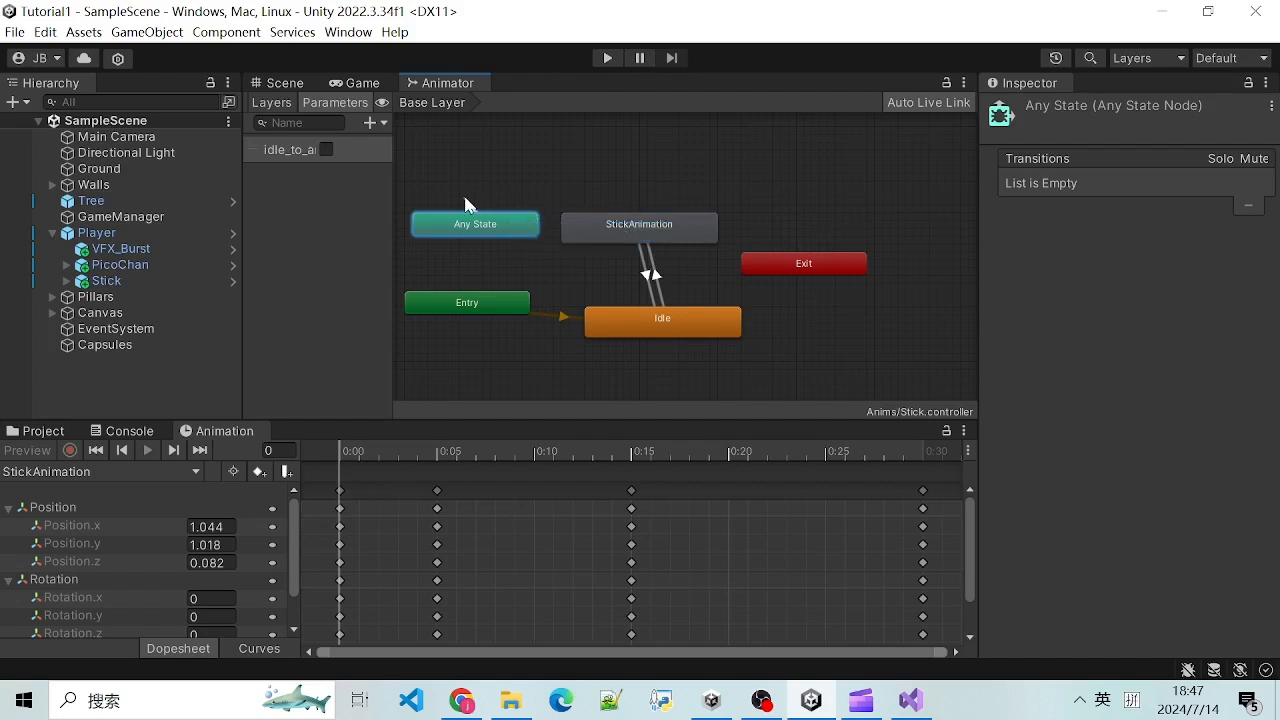
click(566, 236)
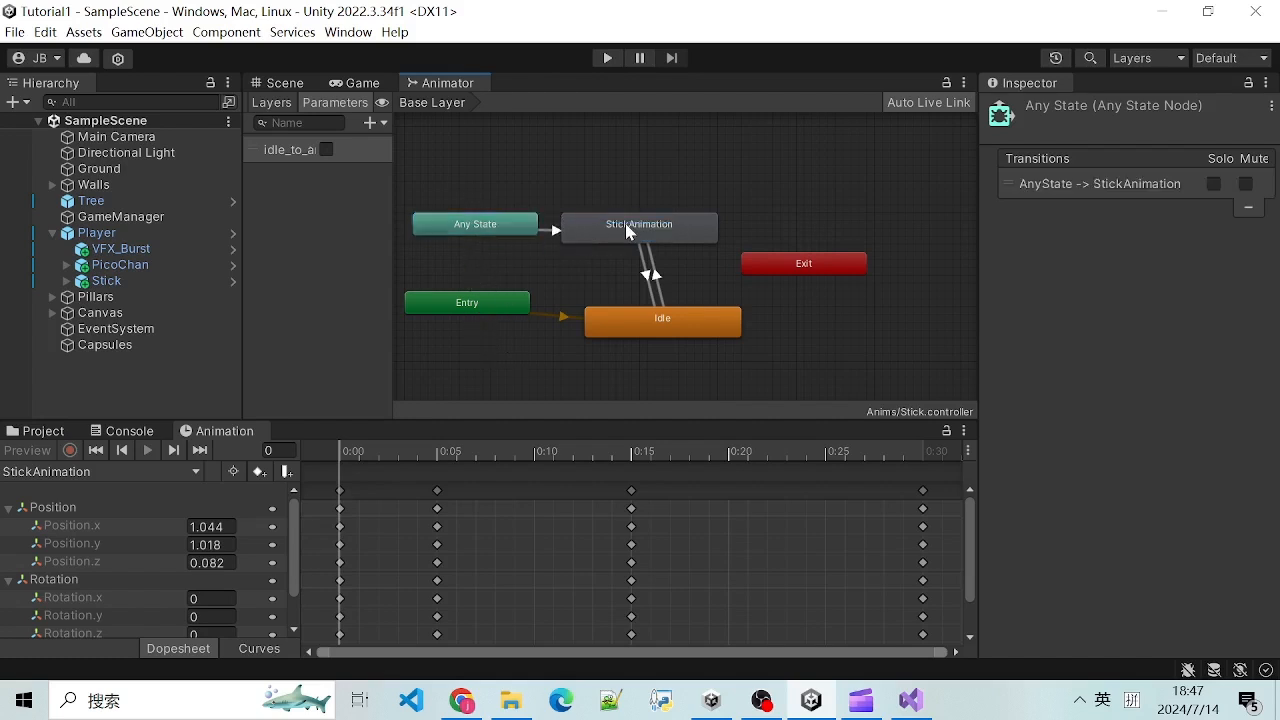
Step: Inspect the settings of the Any State to StickAnimation transition, and delete that transition
click(551, 232)
scroll(1080, 280, down, 1)
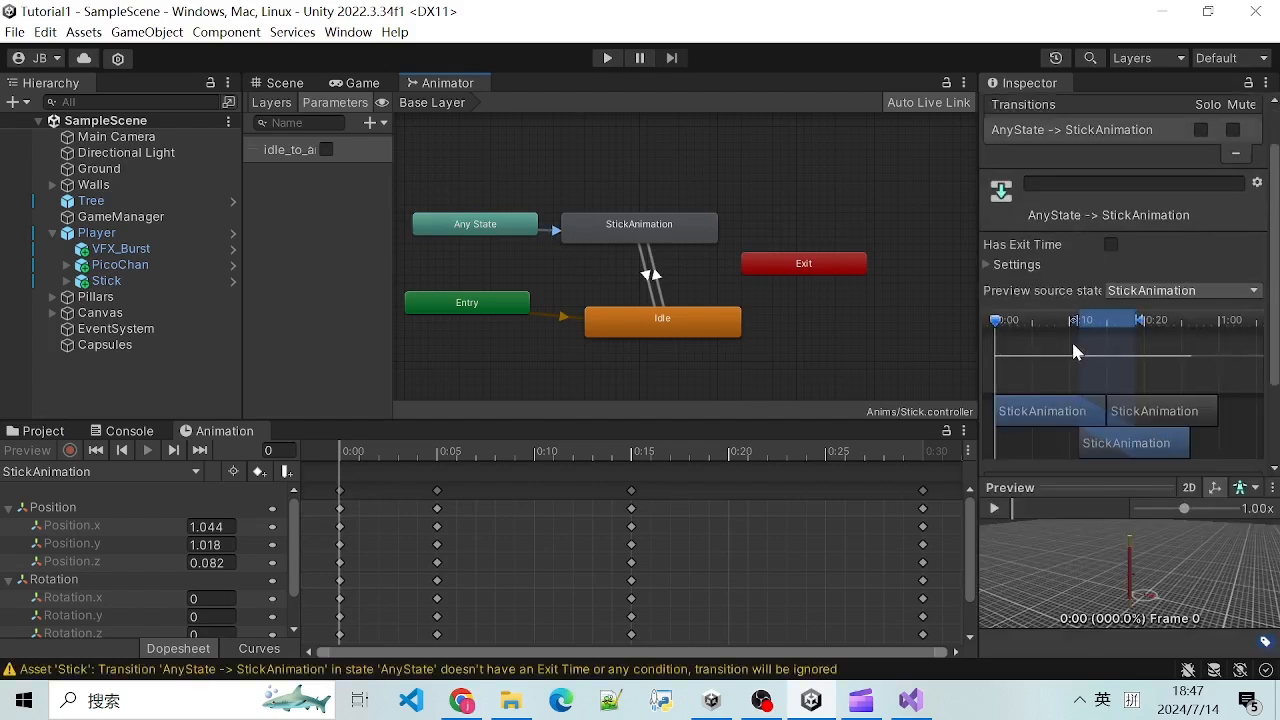
scroll(1081, 363, up, 1)
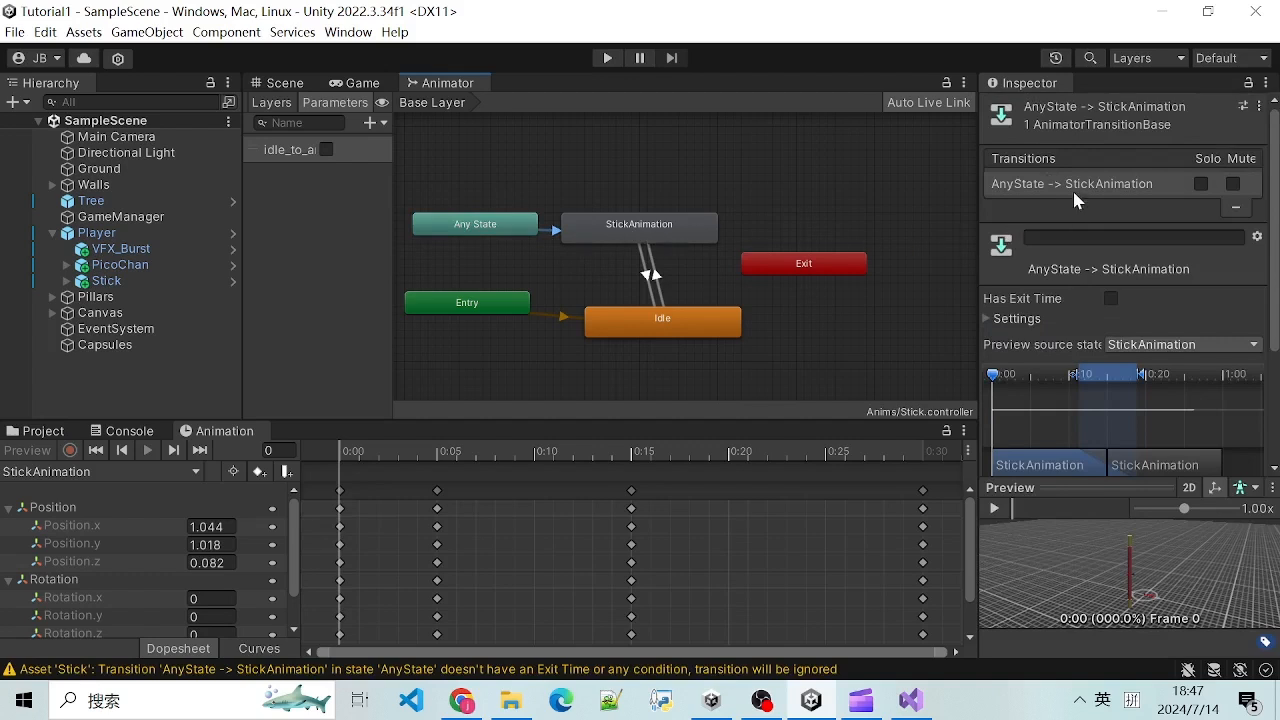
click(518, 264)
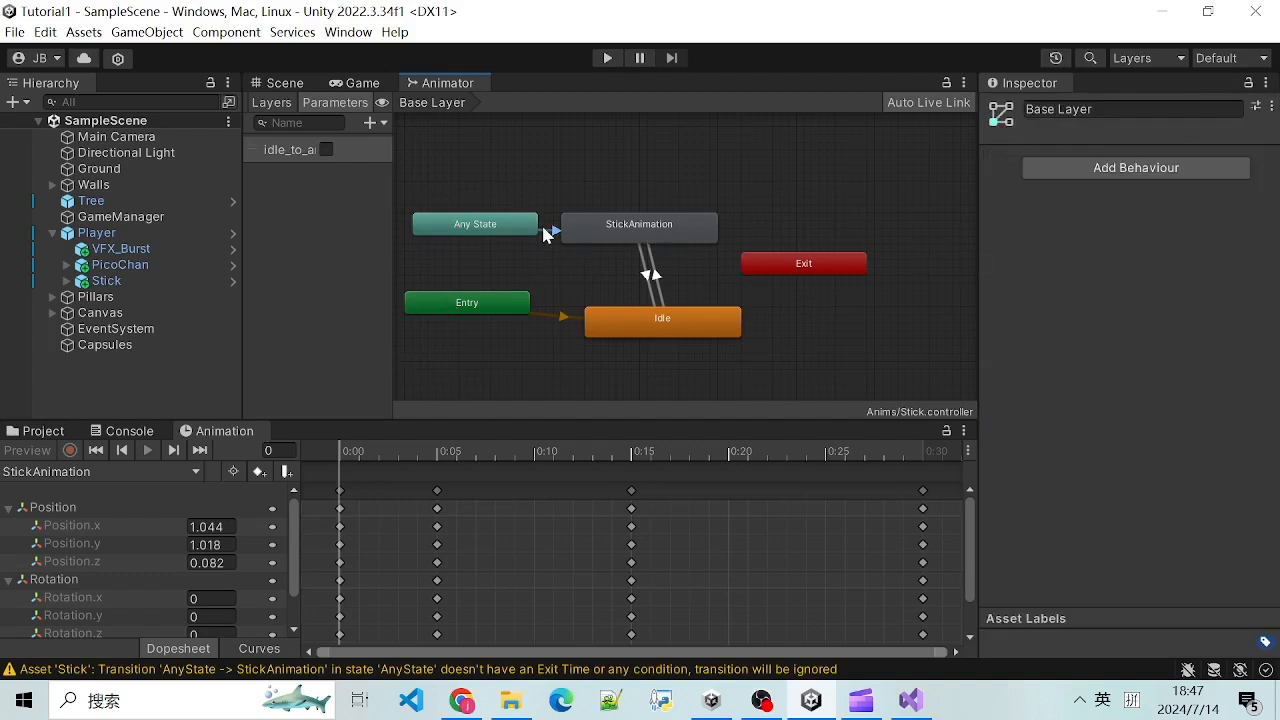
click(541, 240)
click(538, 256)
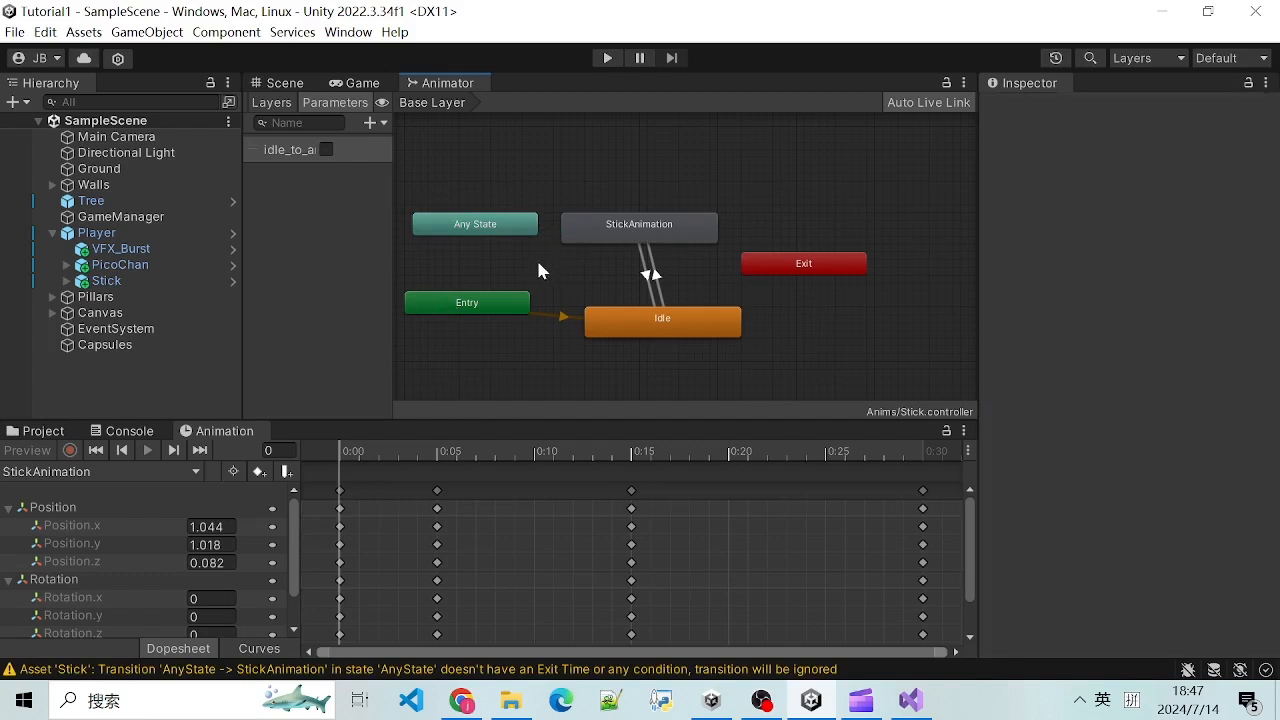
Step: Check the condition on the Idle to StickAnimation transition and view the parameter types available for a new Animator parameter
click(657, 289)
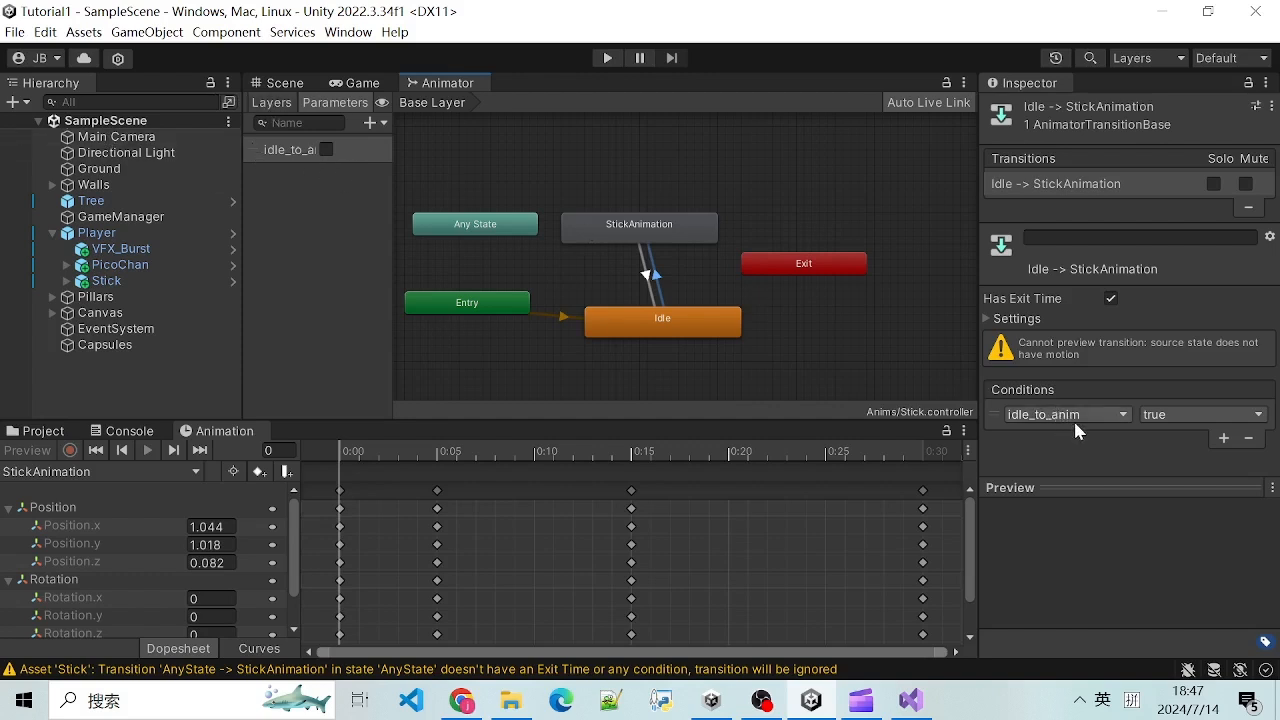
click(372, 122)
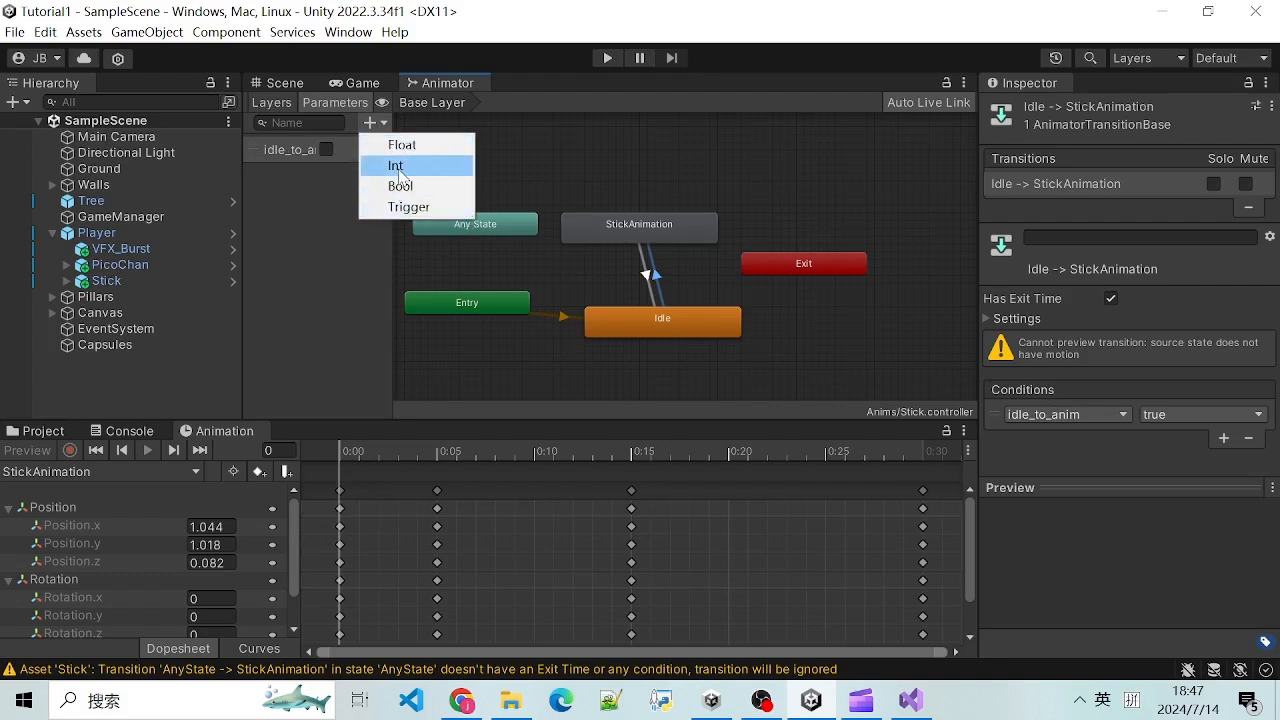
click(294, 201)
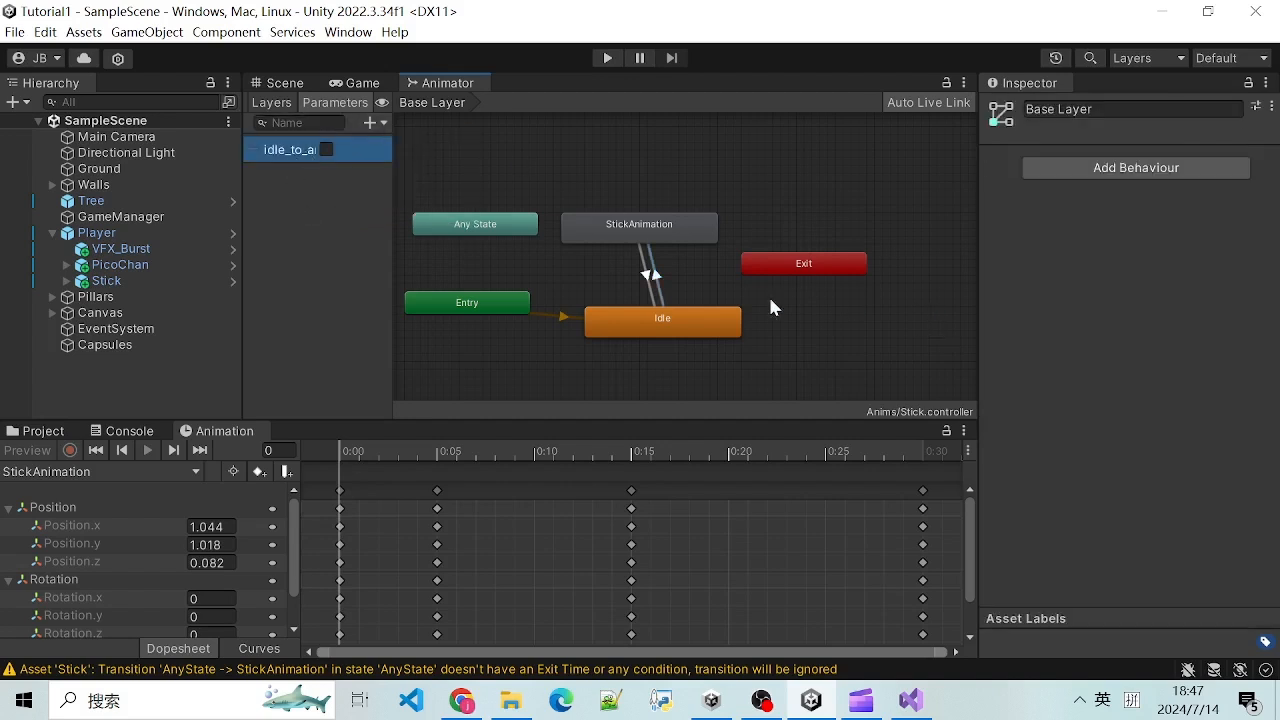
Step: Remove the StickAnimation to Idle transition from the StickAnimation state's transitions
click(622, 324)
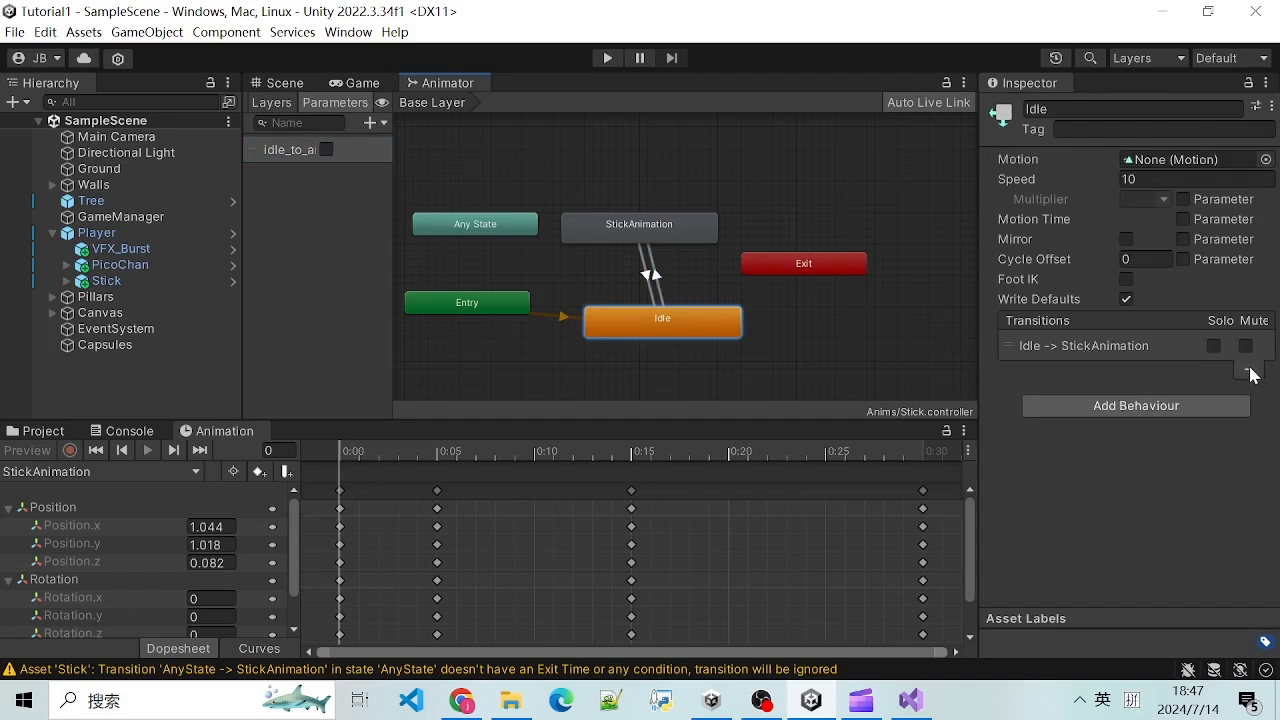
click(655, 229)
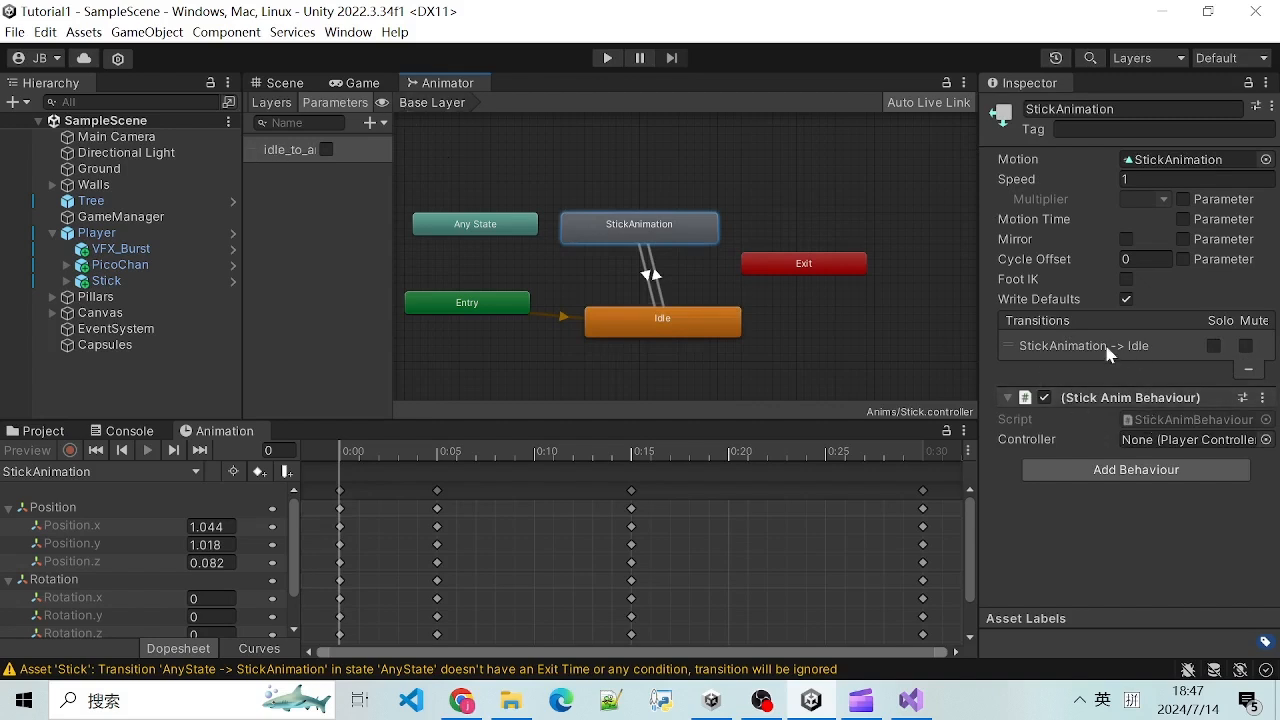
click(1248, 370)
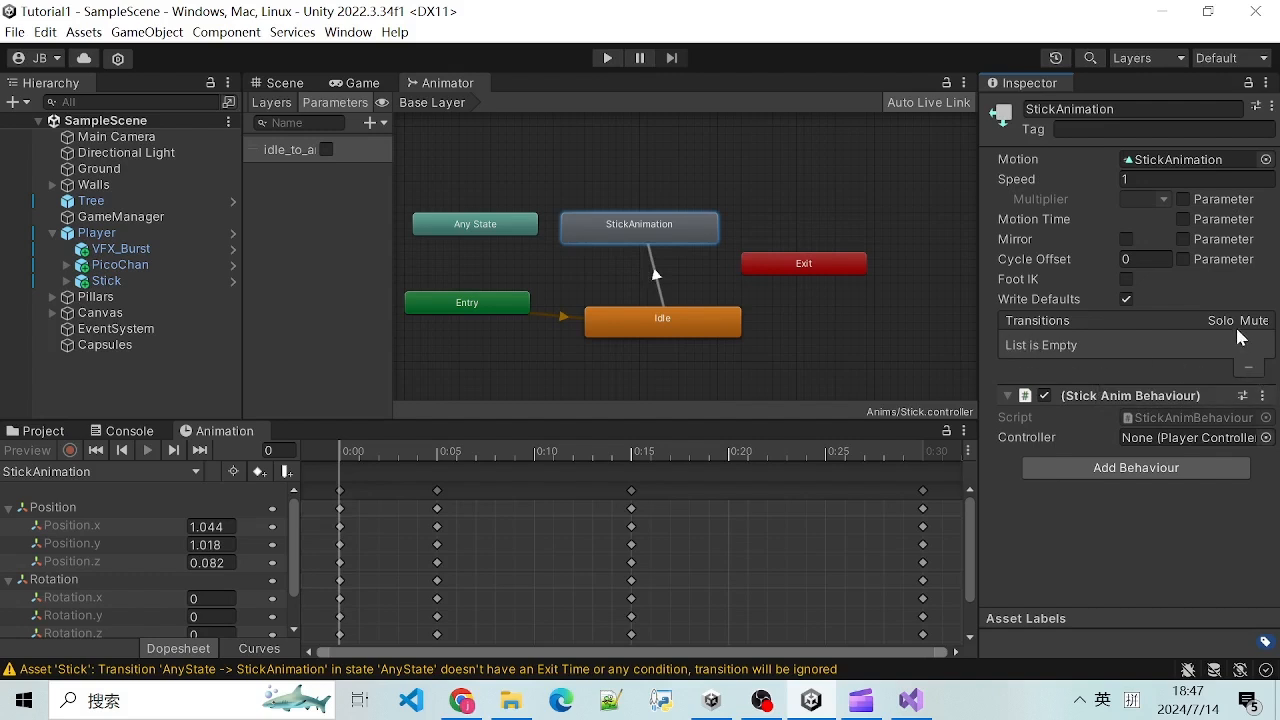
Step: Compare the Idle, StickAnimation and Any State nodes, and inspect the condition on the Idle to StickAnimation transition
click(656, 330)
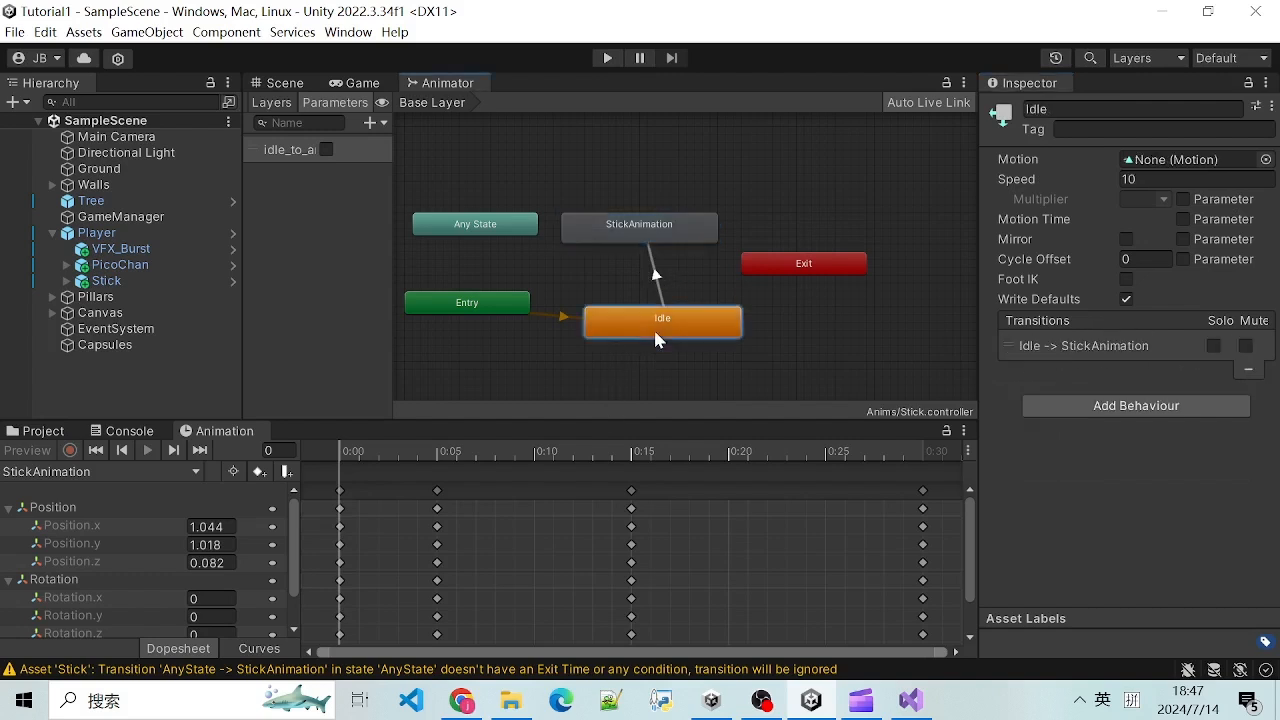
click(638, 230)
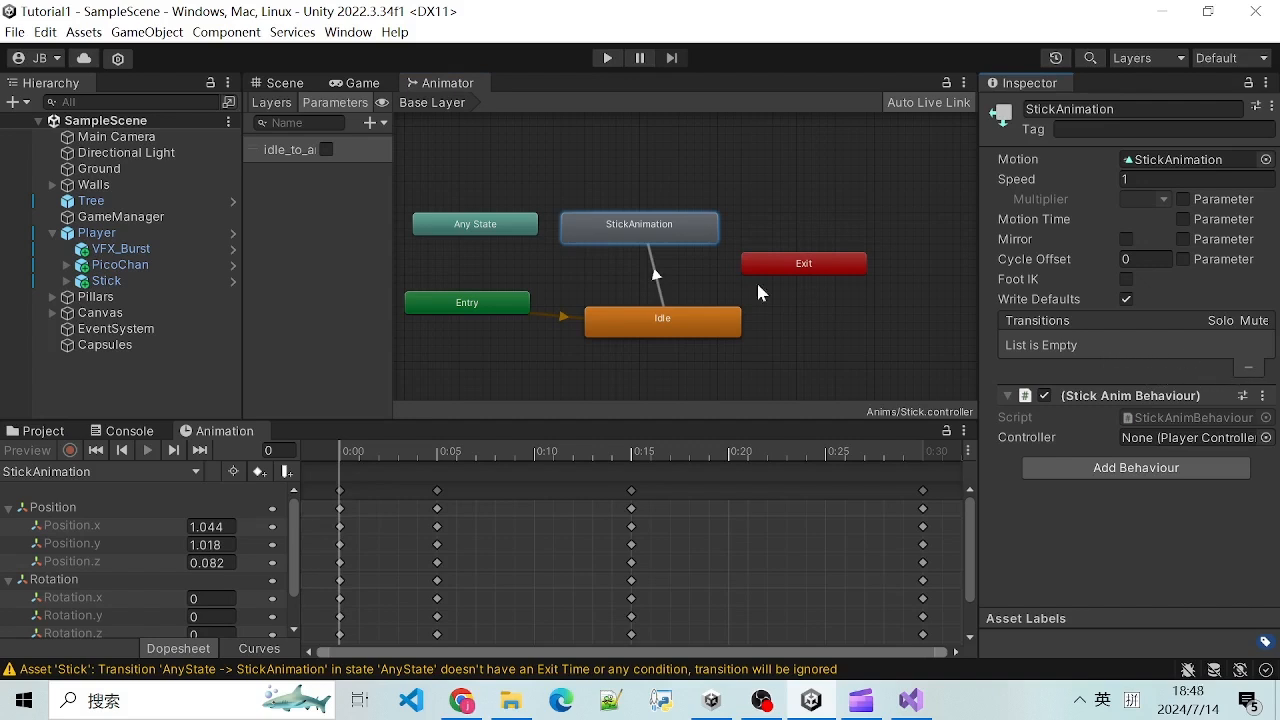
click(469, 217)
click(611, 232)
click(620, 235)
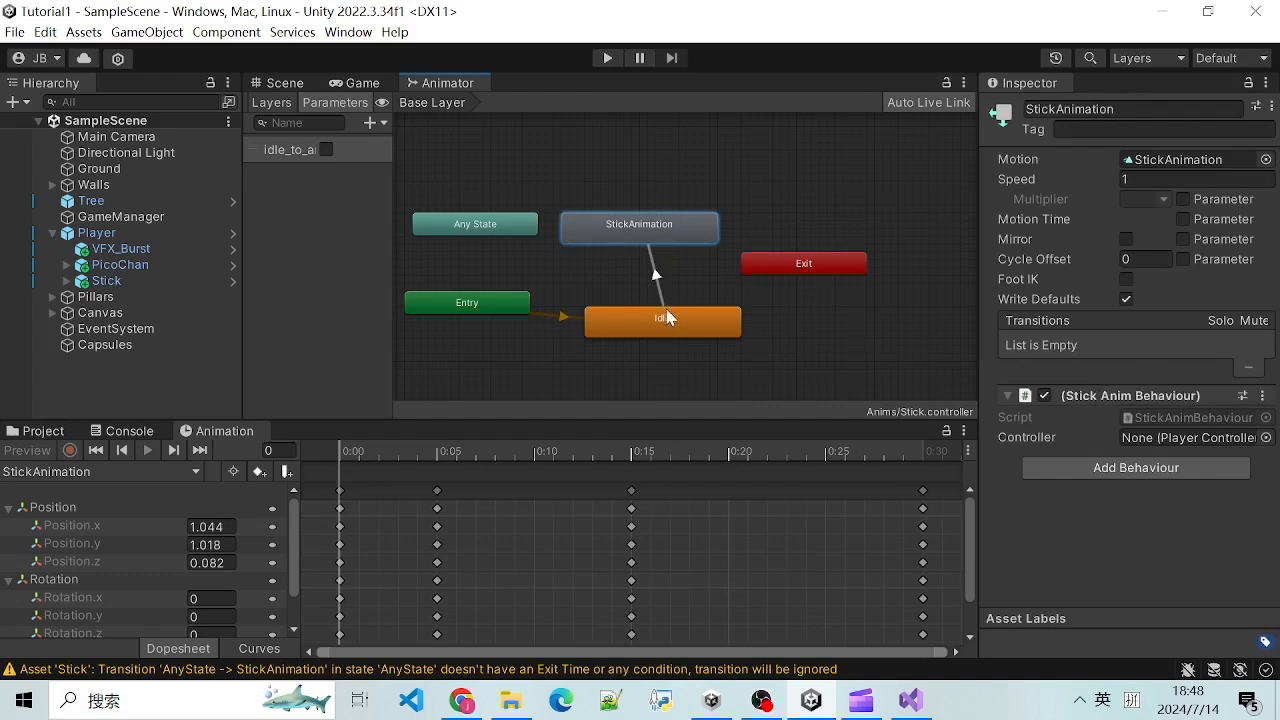
click(667, 308)
click(650, 232)
click(657, 265)
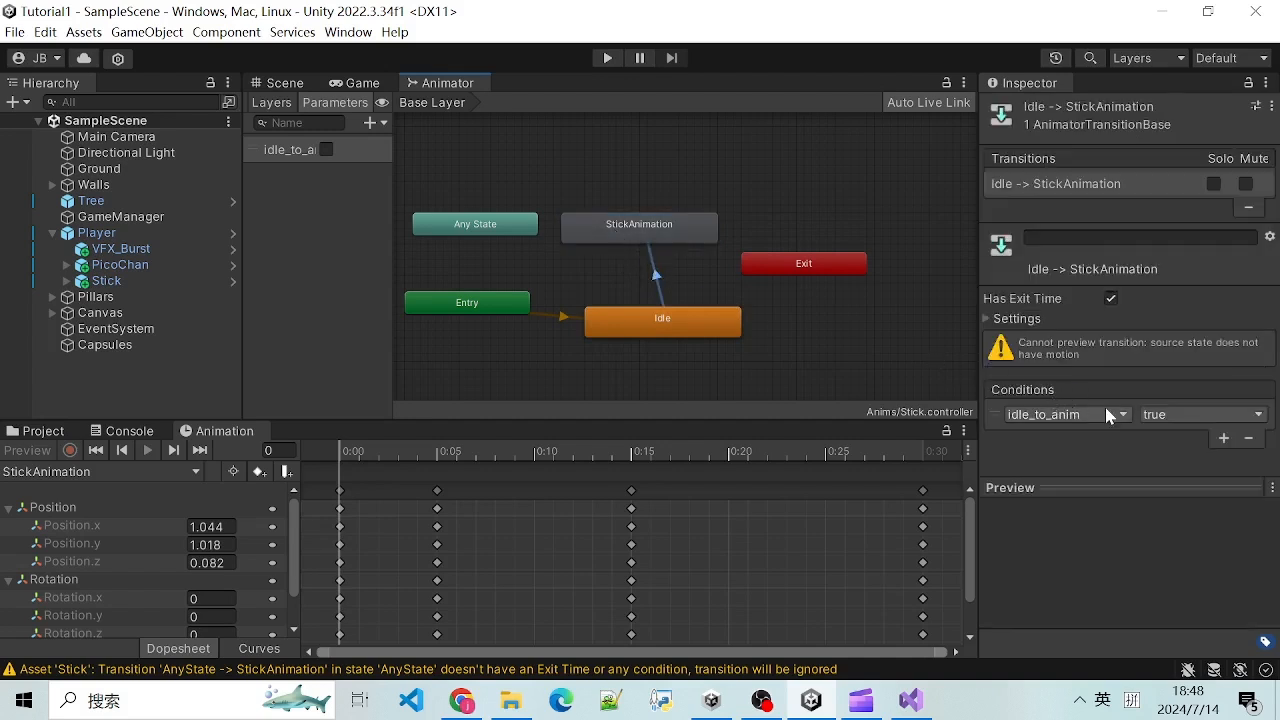
Step: Make a transition from StickAnimation back to Idle, and select it to view its settings
click(624, 229)
right_click(615, 227)
click(680, 243)
click(634, 323)
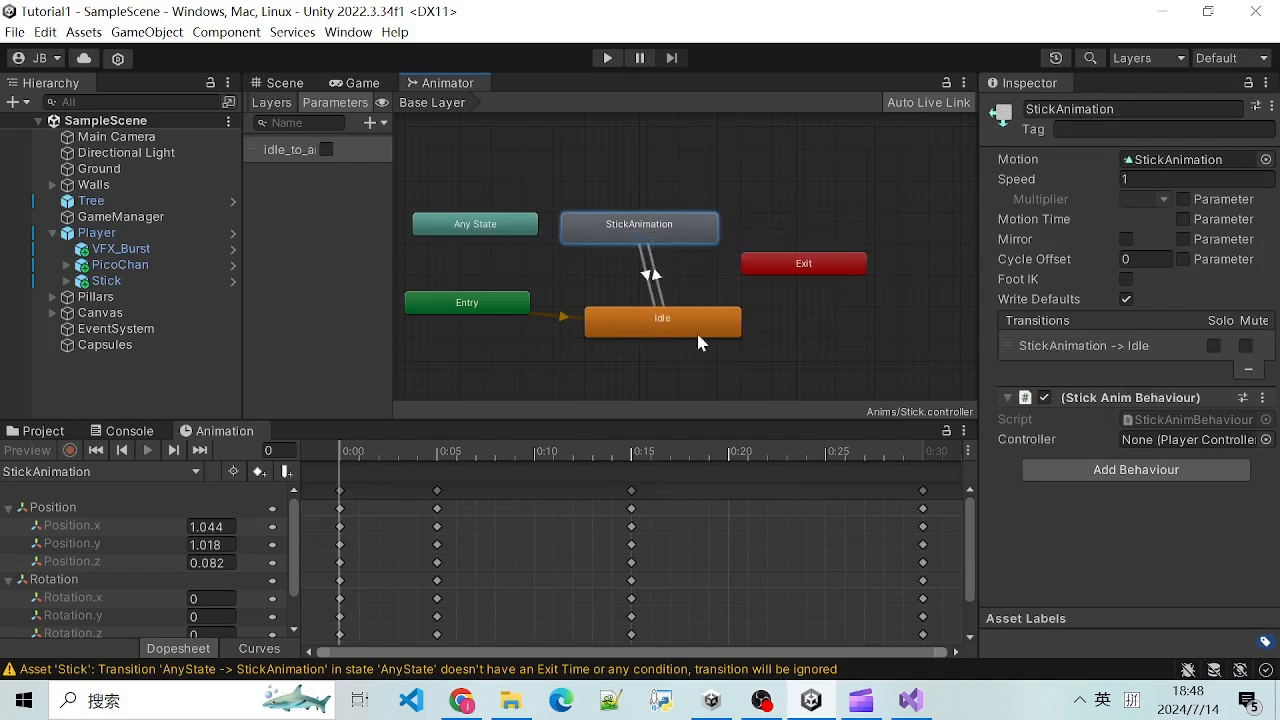
click(648, 276)
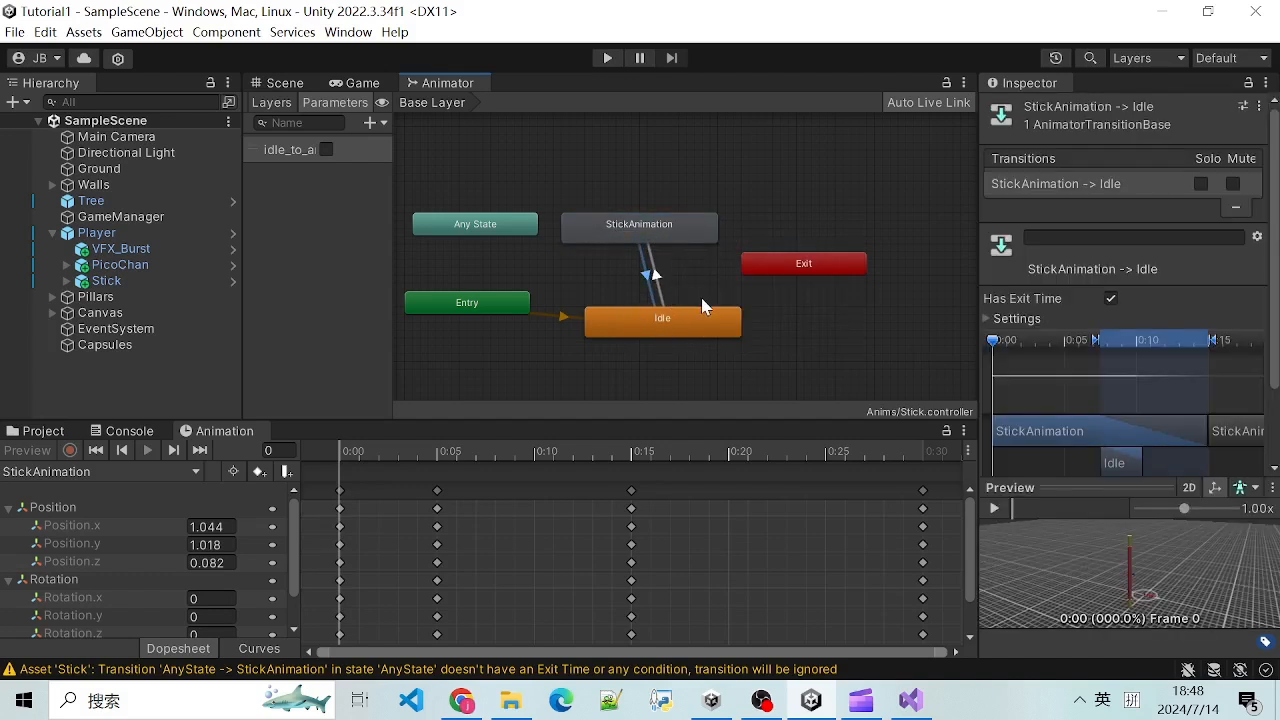
Step: Compare the two transitions between Idle and StickAnimation, and add an idle_to_anim condition set to false to StickAnimation to Idle
click(652, 279)
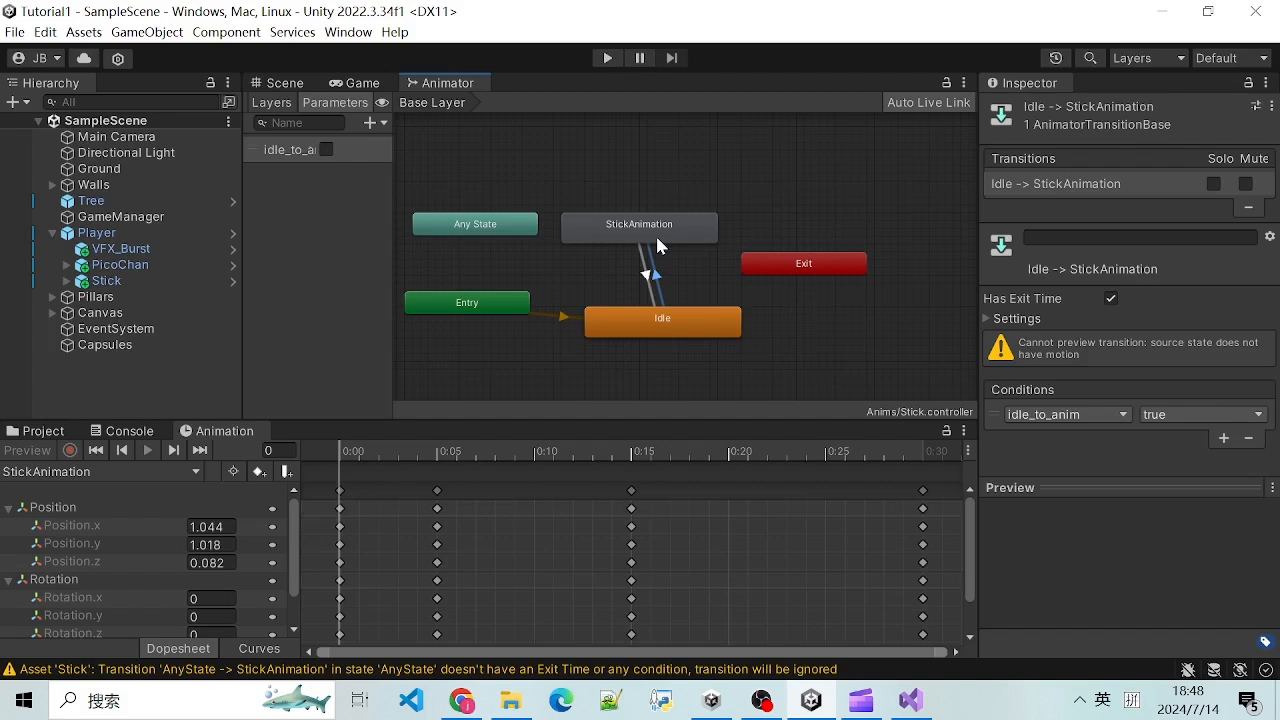
click(647, 277)
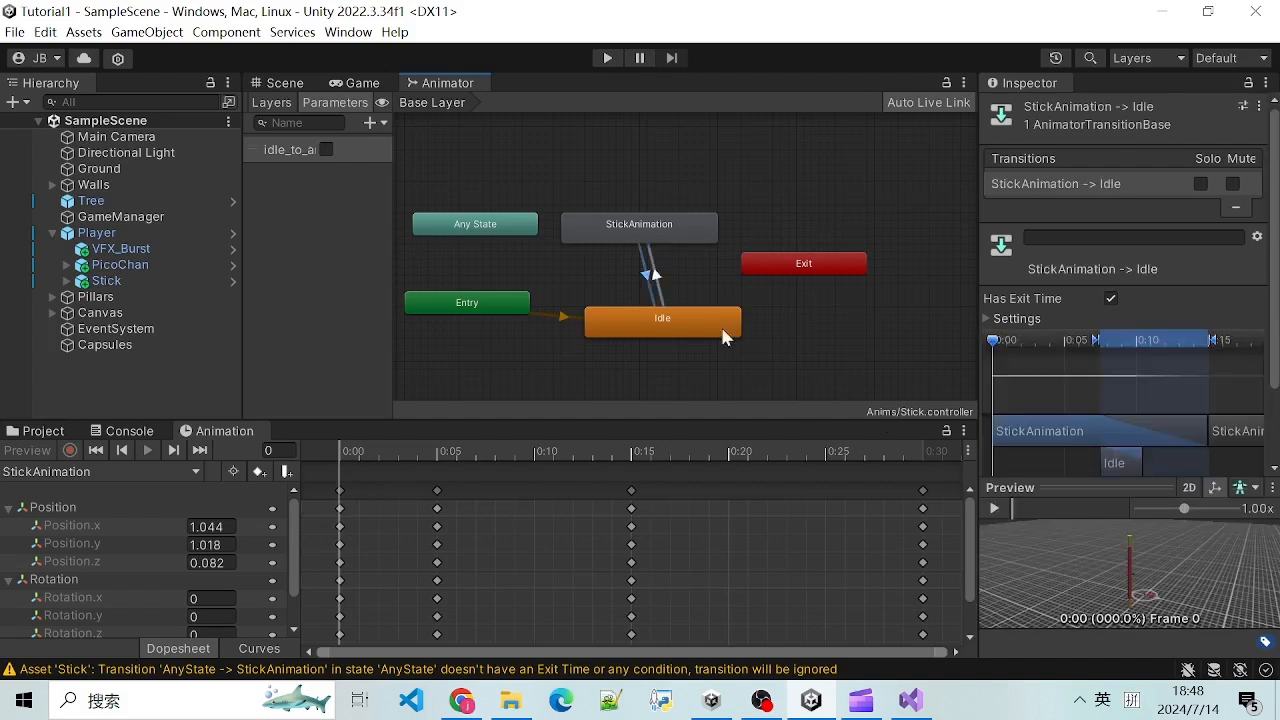
scroll(1077, 312, down, 2)
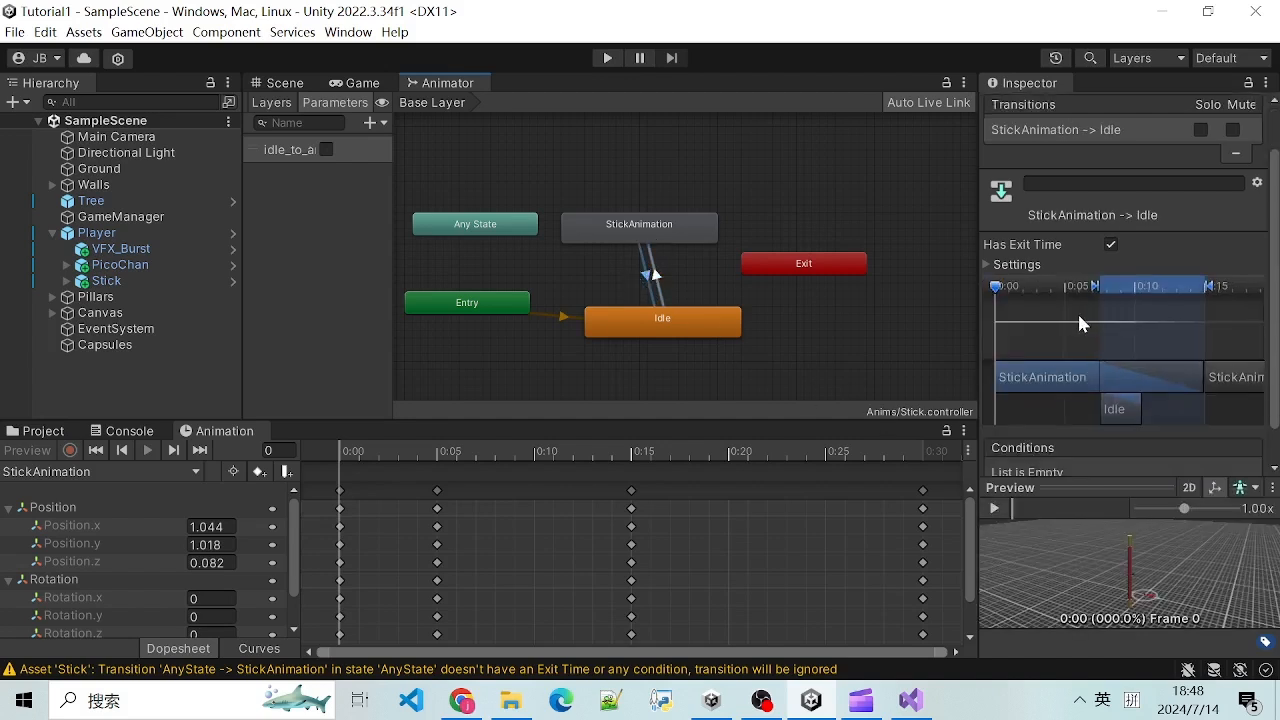
scroll(1068, 410, down, 2)
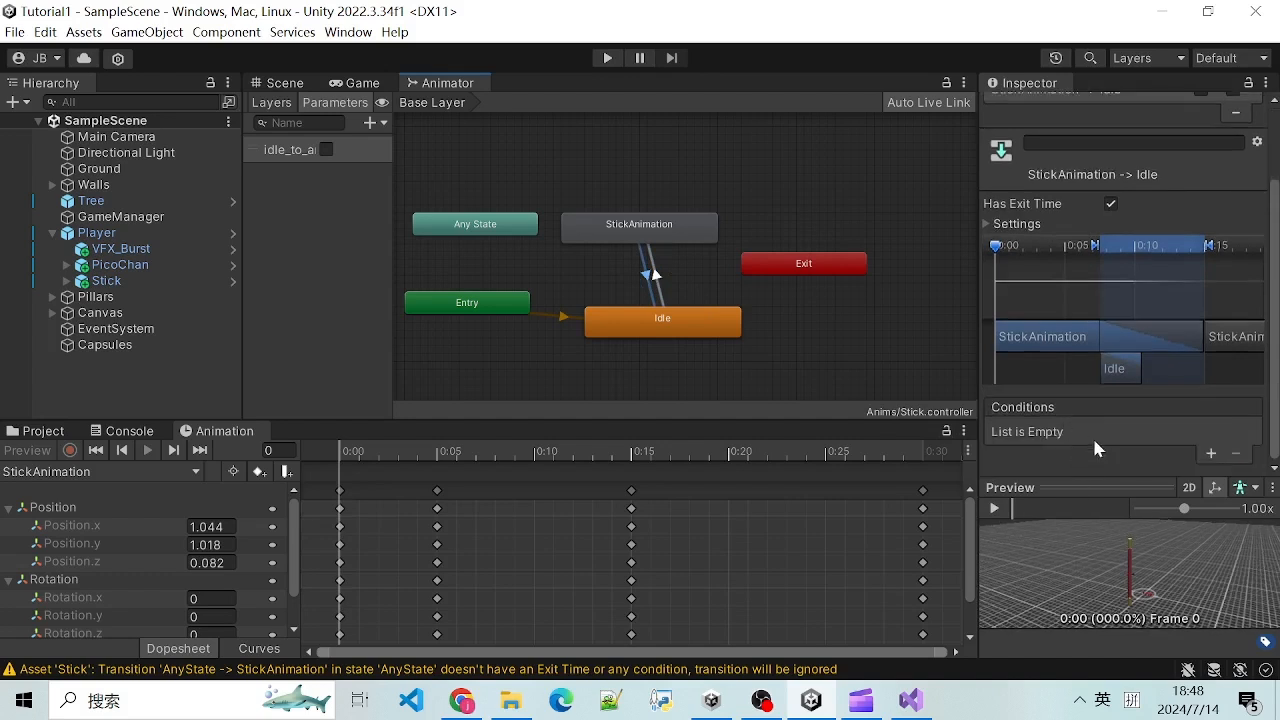
click(1207, 456)
click(1167, 434)
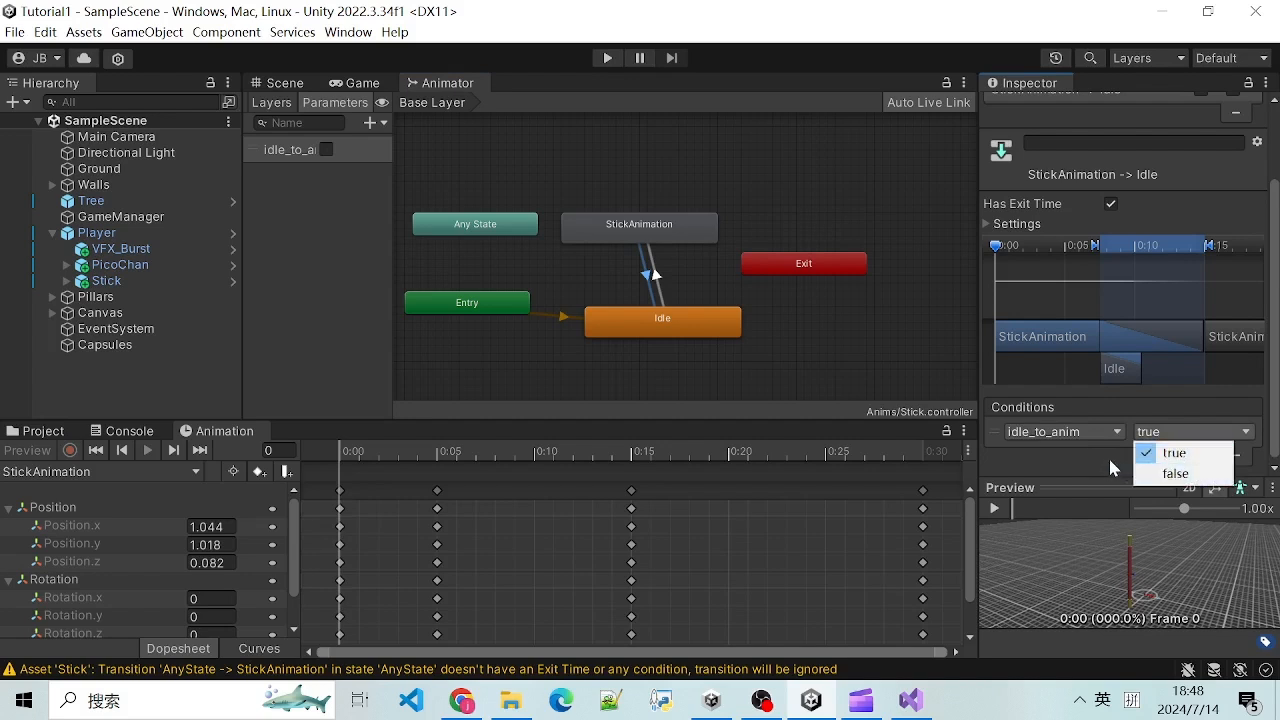
click(1172, 474)
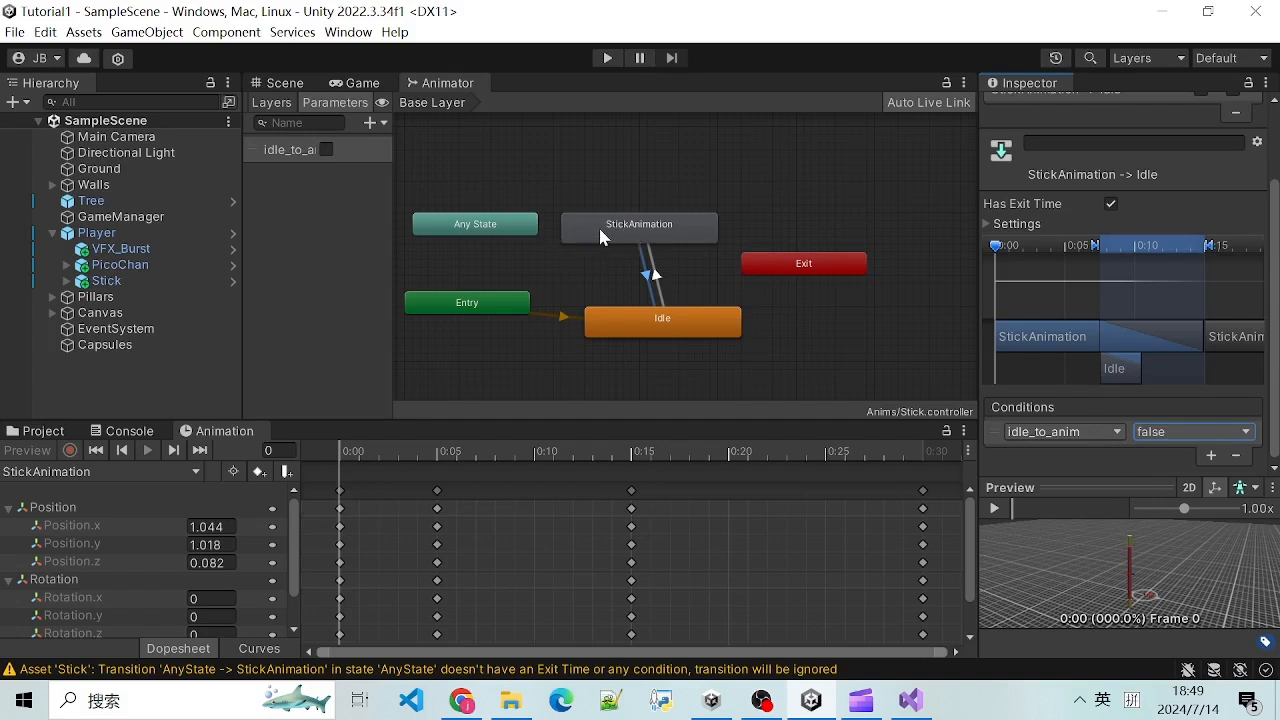
Step: Play-test the scene by moving the player around the field to check the stick's swing animation, and stop the play mode
scroll(745, 258, up, 3)
scroll(728, 265, down, 4)
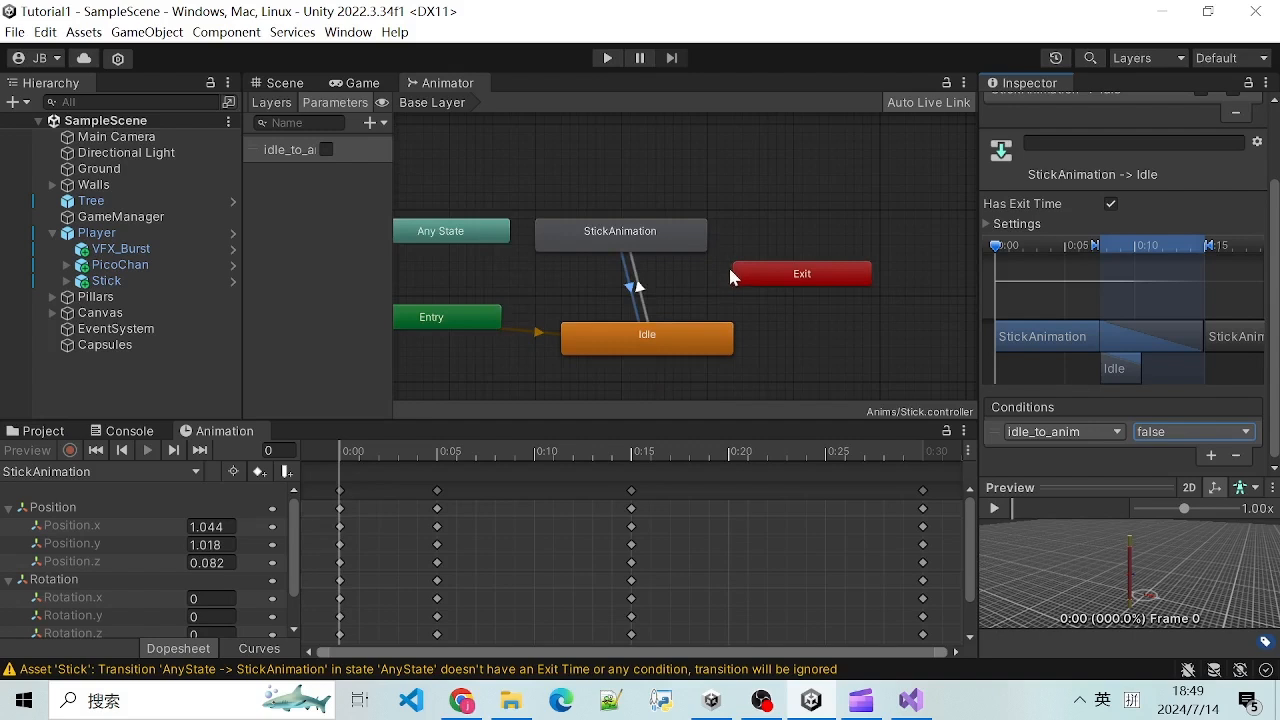
click(605, 58)
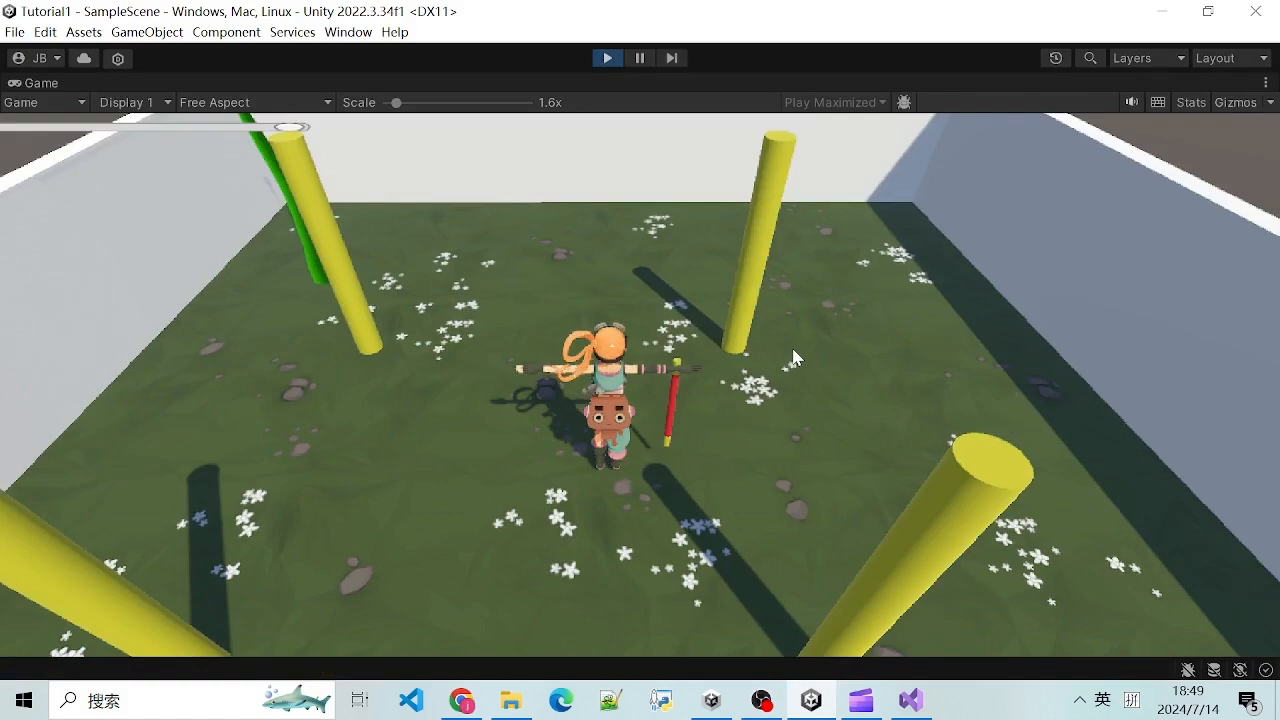
key(a)
key(s)
key(d)
key(w)
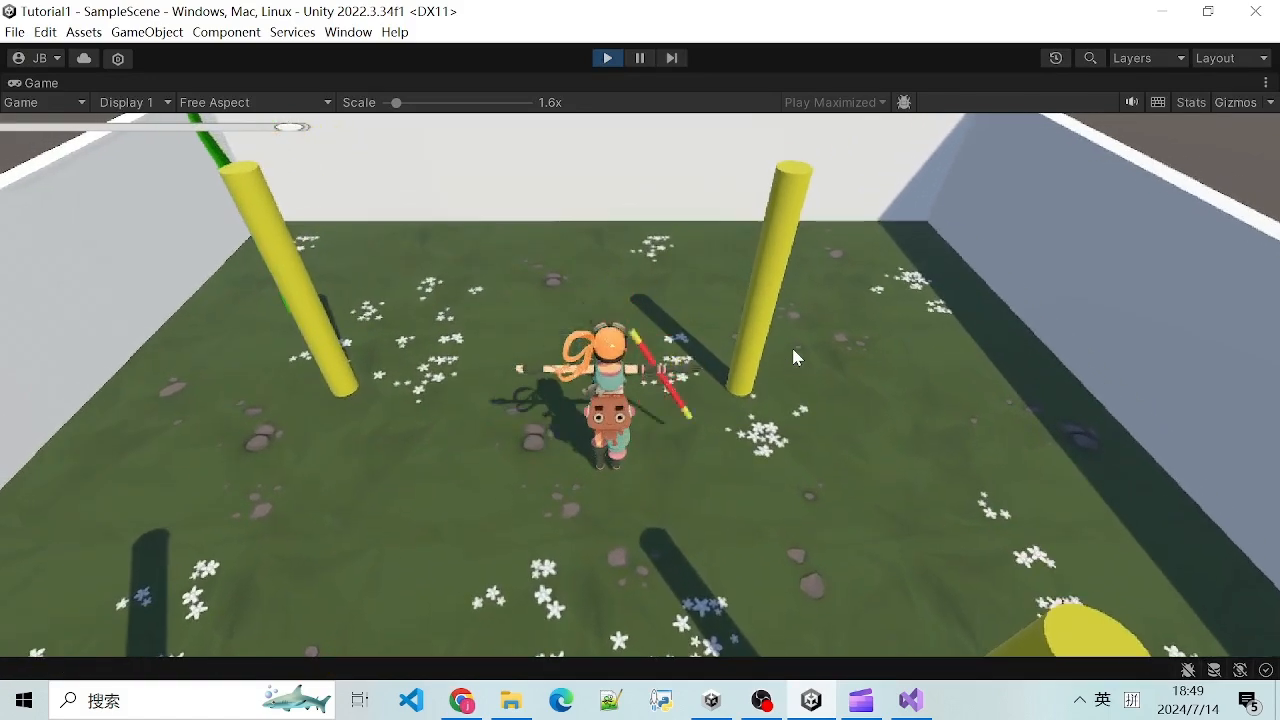
key(a)
key(w)
key(s)
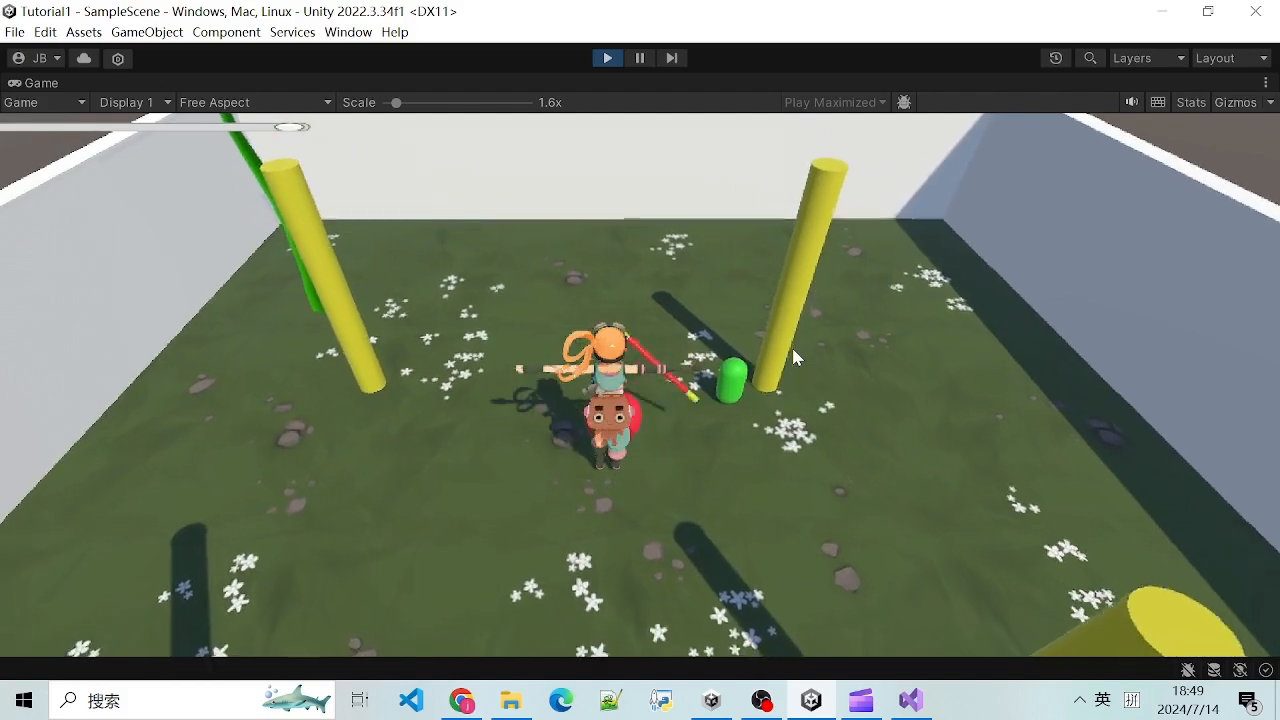
key(w)
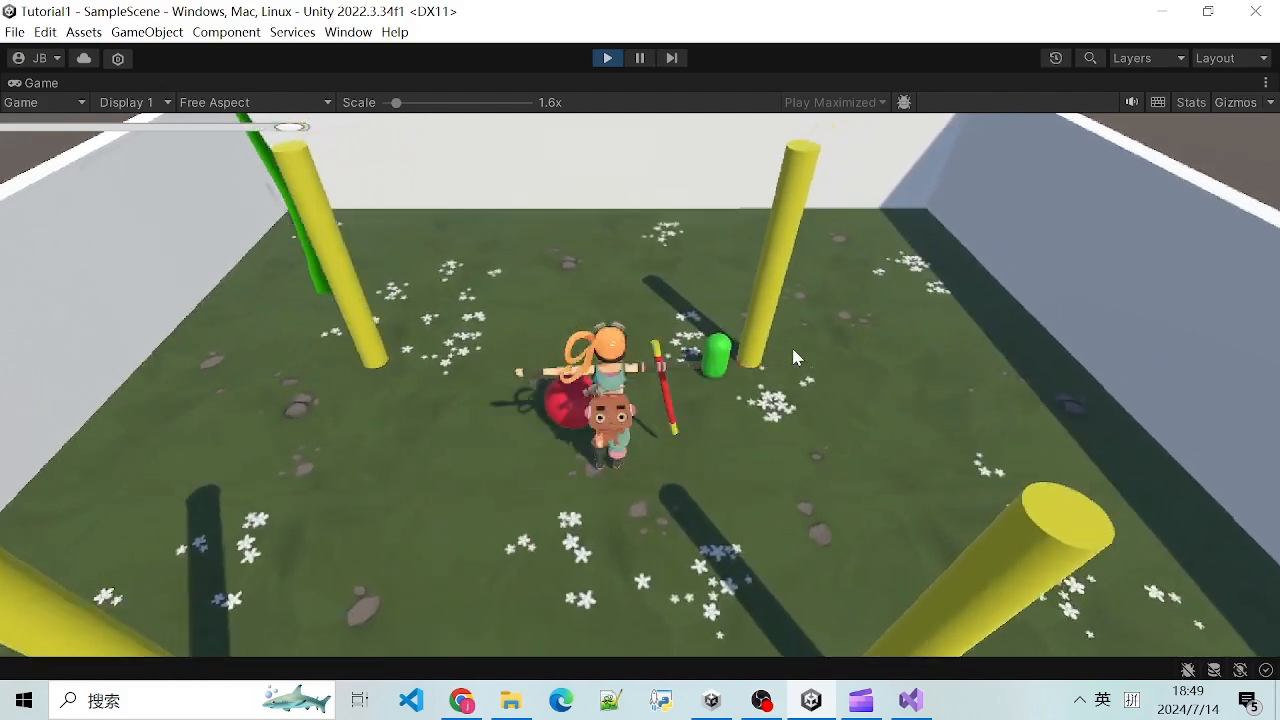
key(d)
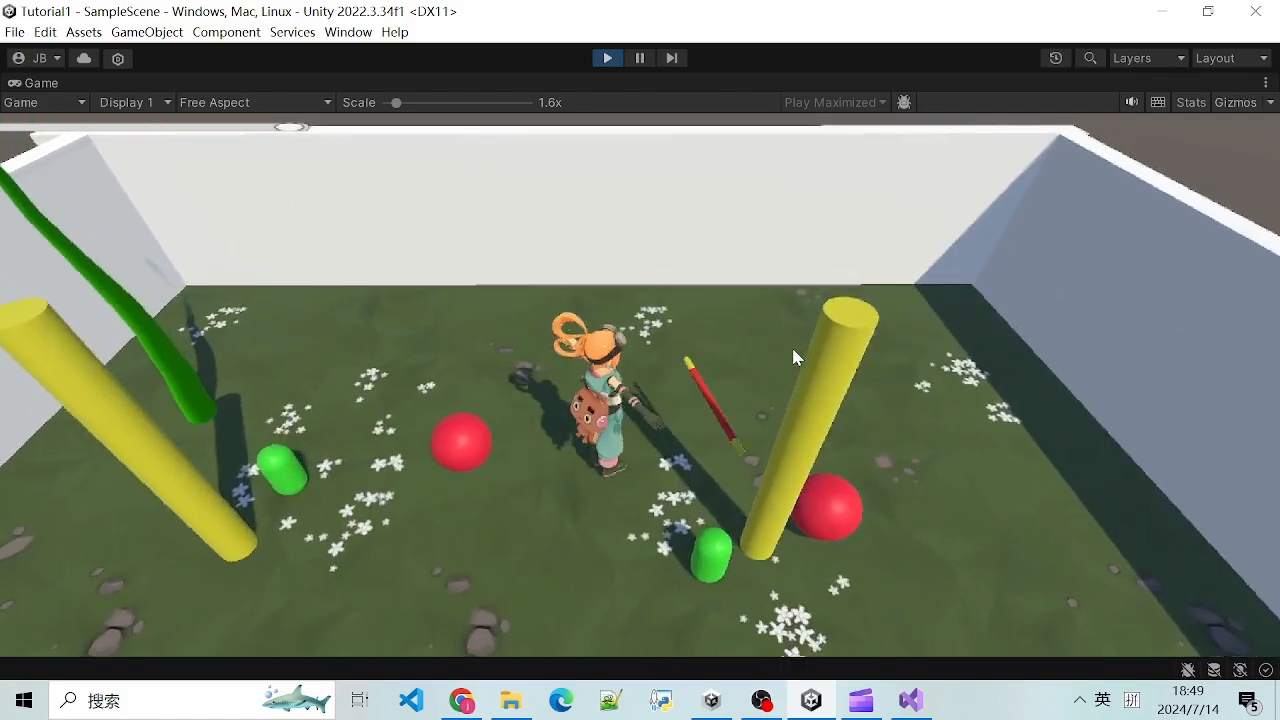
key(s)
key(a)
key(s)
key(d)
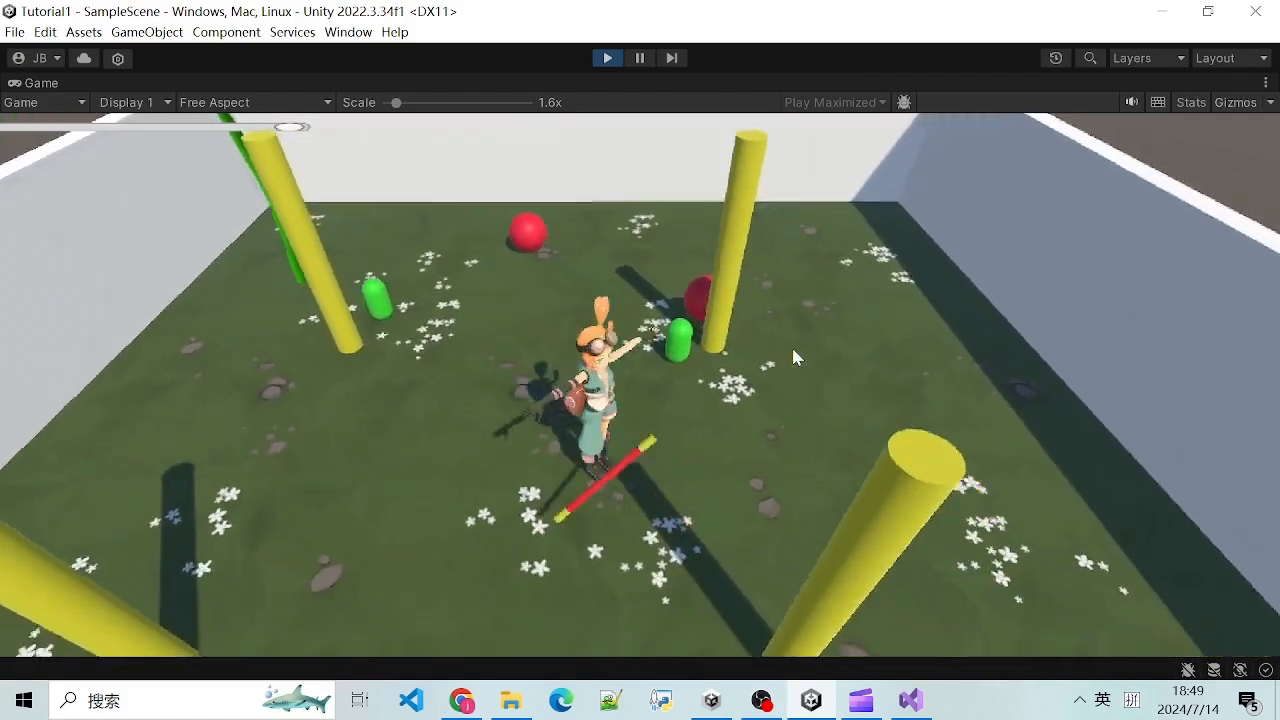
key(a)
key(w)
key(d)
key(a)
key(s)
key(d)
key(w)
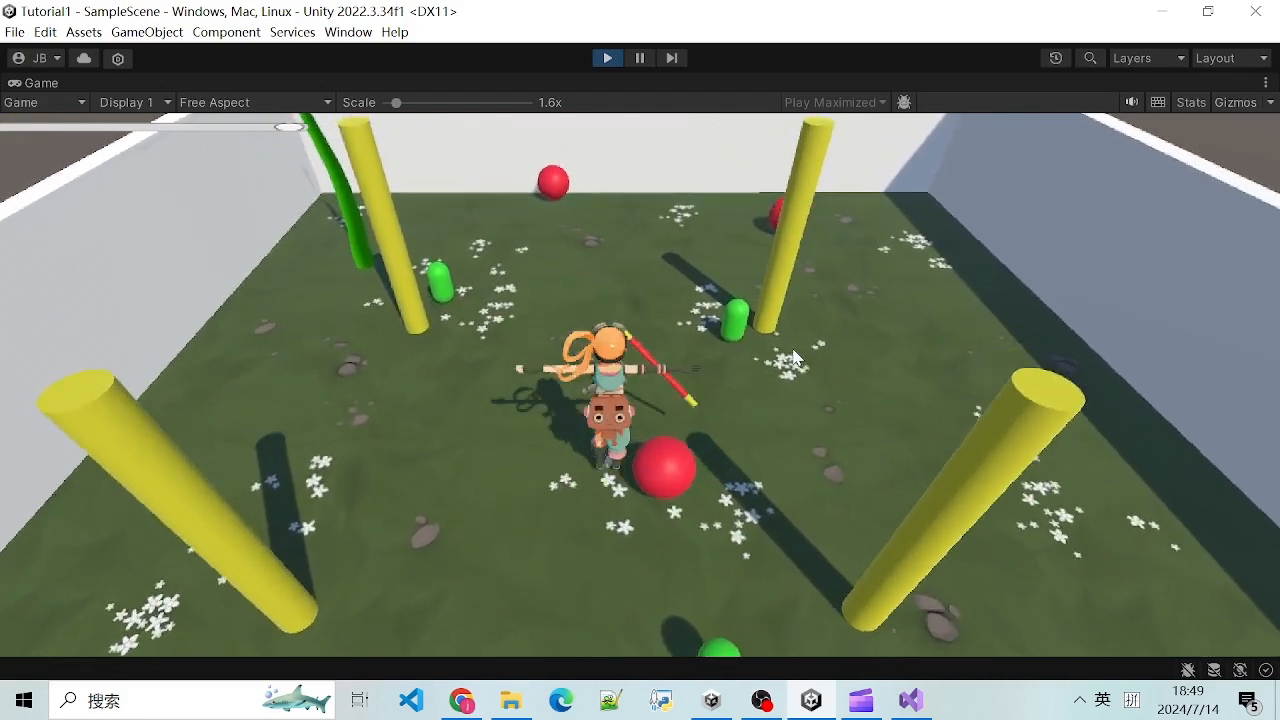
click(607, 57)
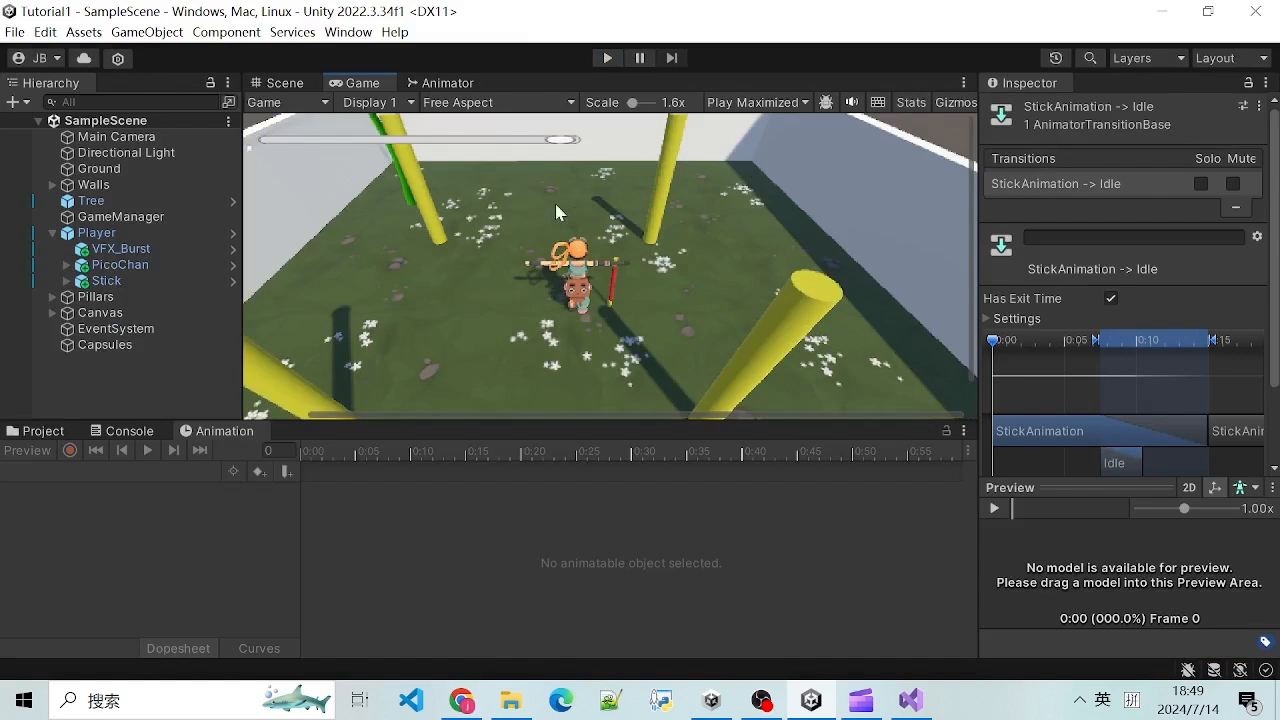
Step: Return to the Animator graph and inspect the Idle to StickAnimation transition's condition and the StickAnimation state's settings
click(420, 83)
scroll(701, 282, down, 3)
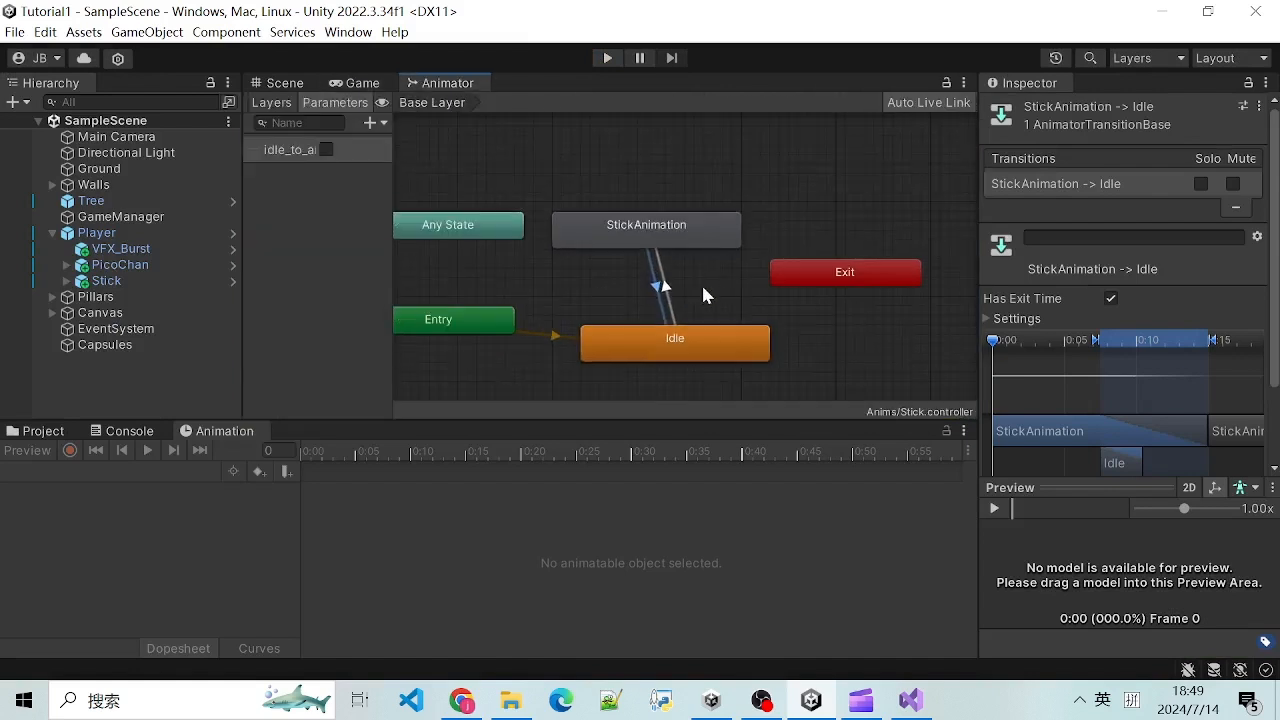
click(646, 288)
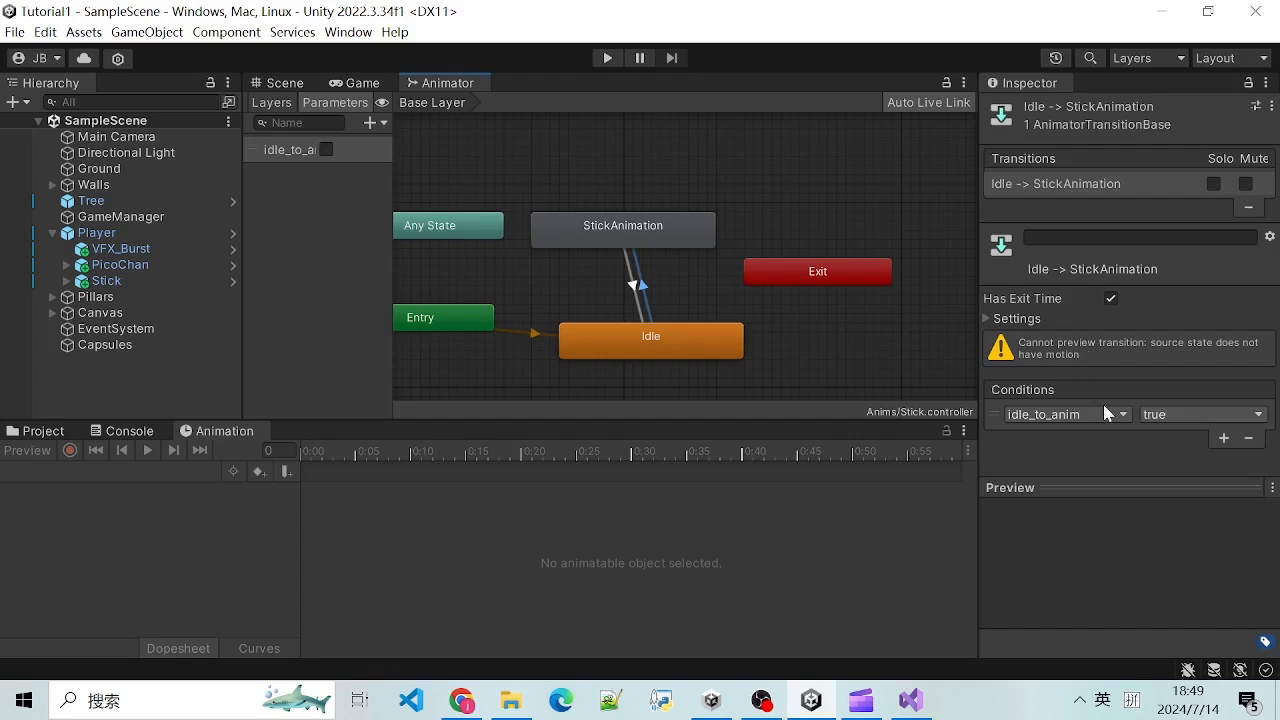
click(617, 229)
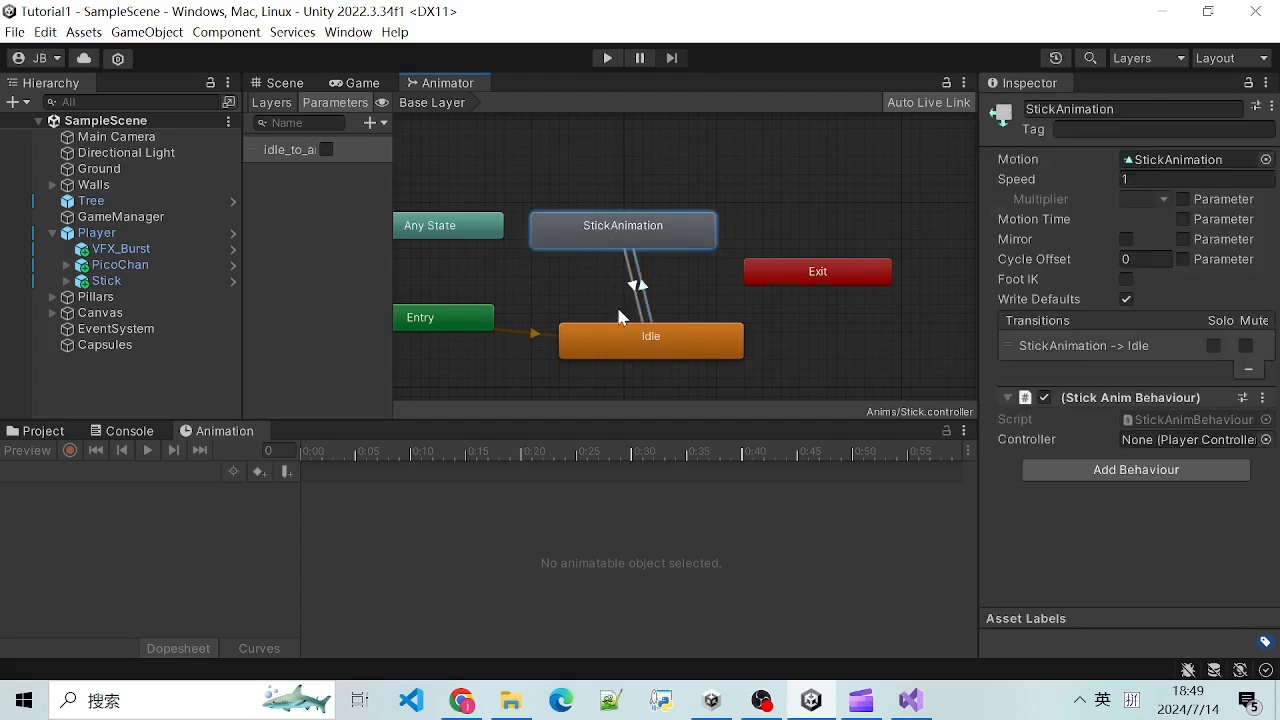
Step: Remove the idle_to_anim condition from the StickAnimation to Idle transition
click(634, 286)
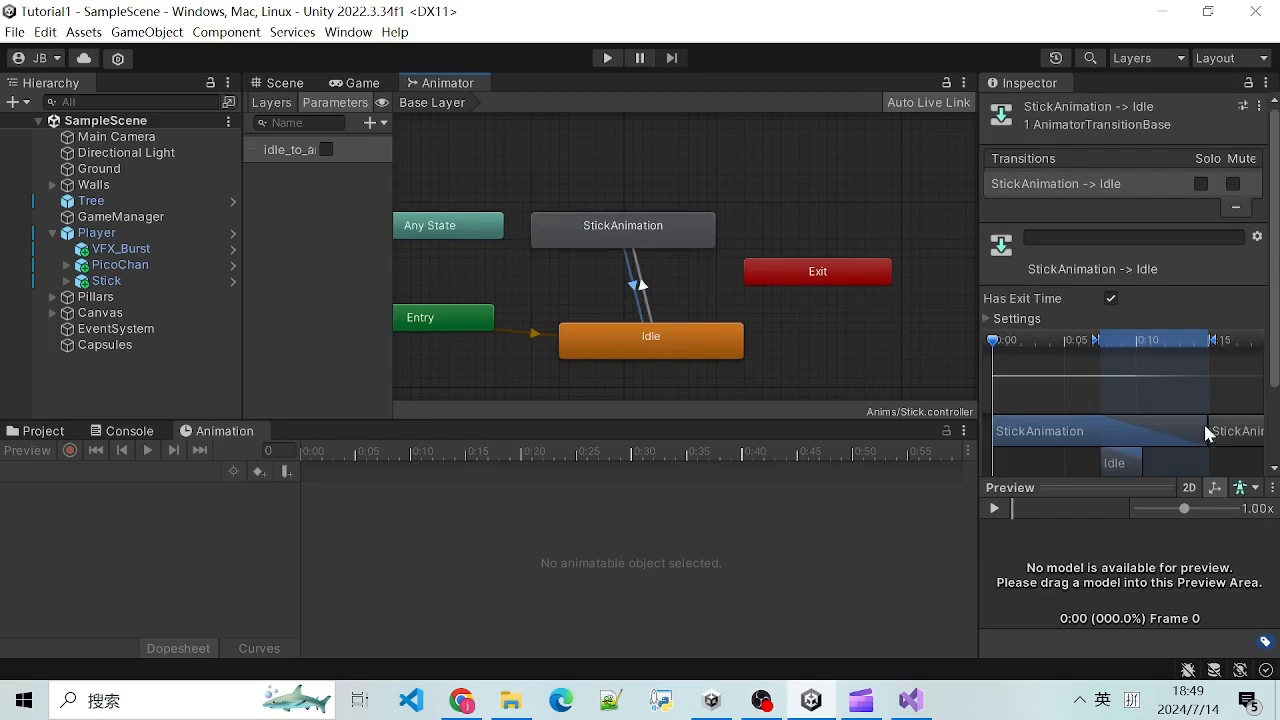
scroll(1170, 445, up, 3)
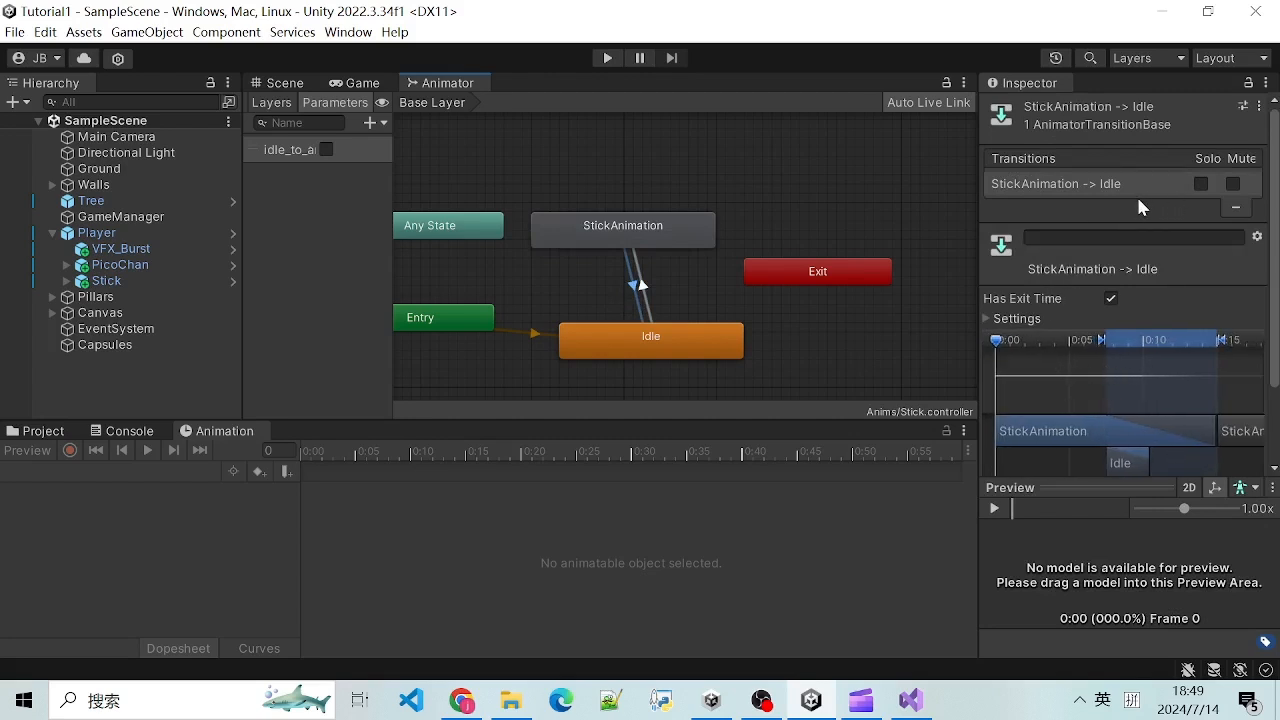
scroll(1125, 204, down, 3)
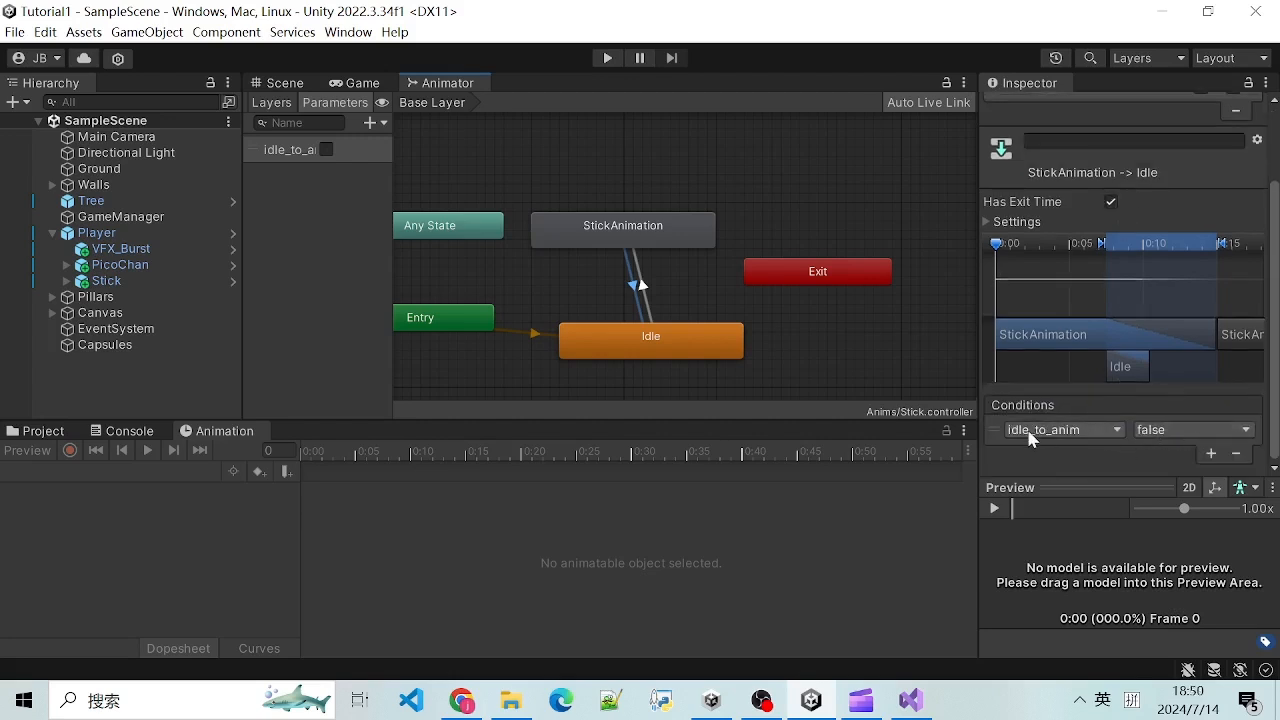
click(1236, 455)
Step: Run the game without the return condition, move the player around to watch the stick, and stop the play mode
click(607, 57)
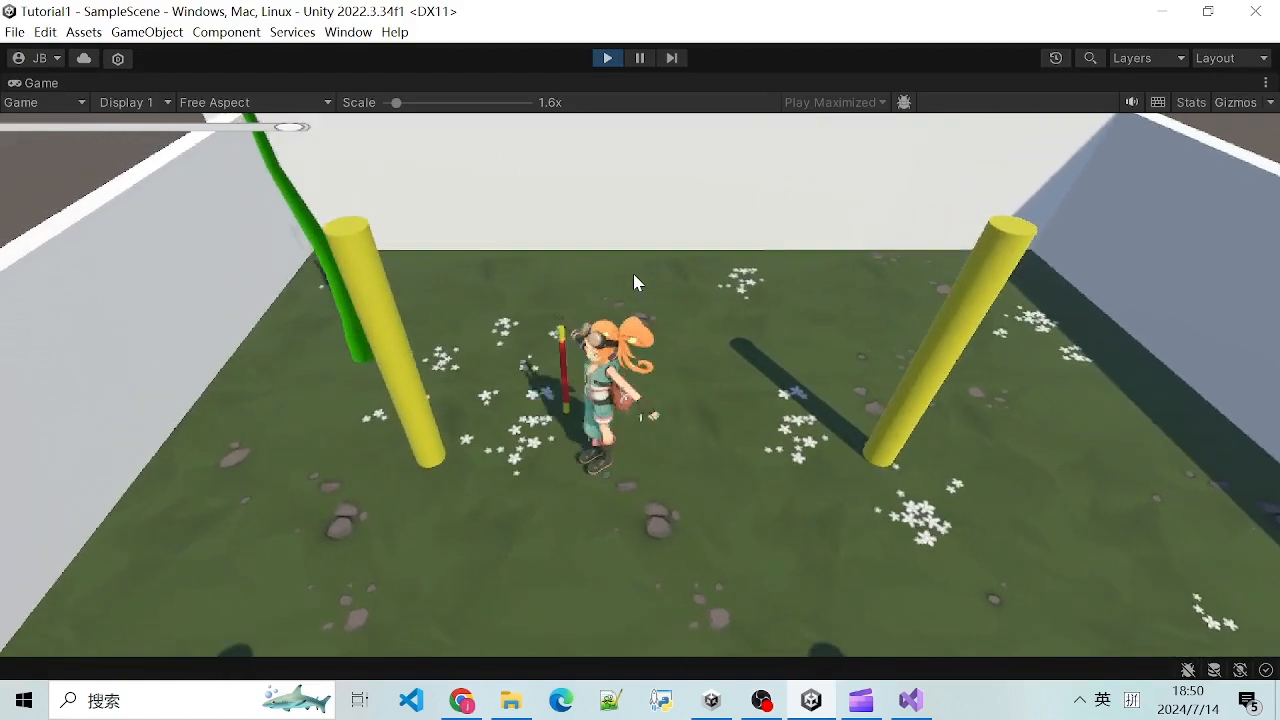
key(s)
key(d)
key(w)
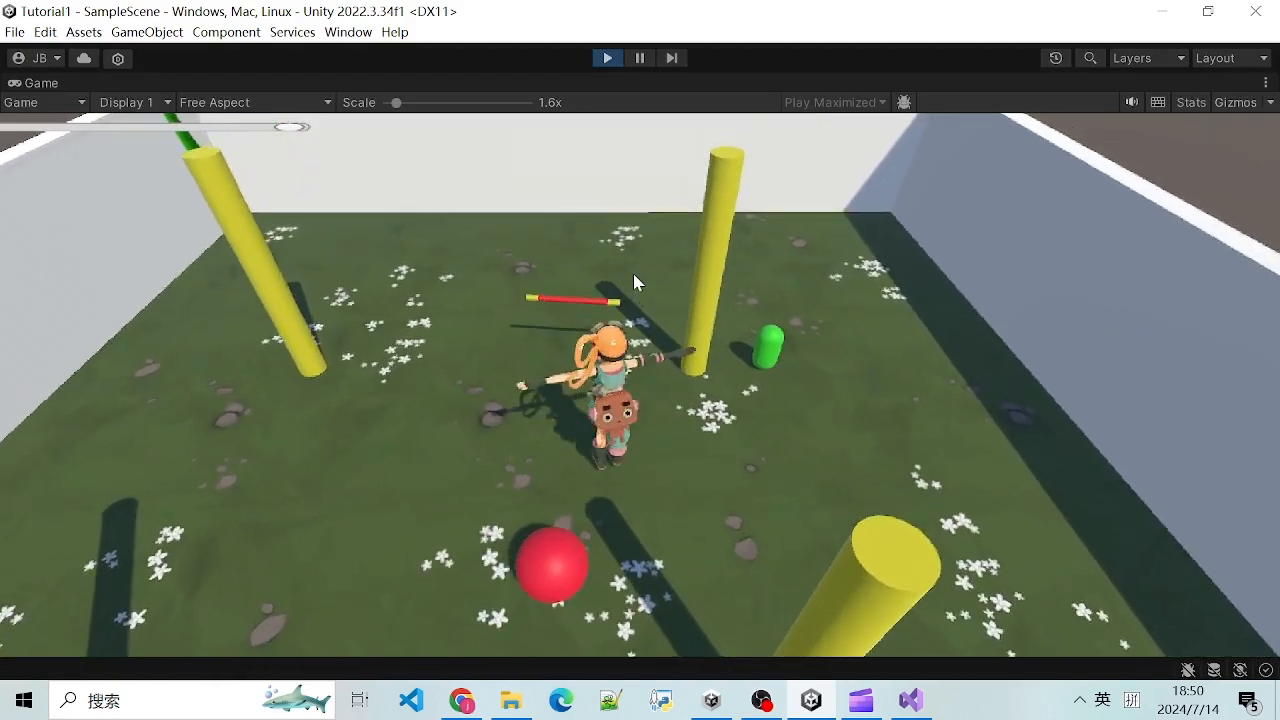
key(a)
key(s)
key(s)
key(d)
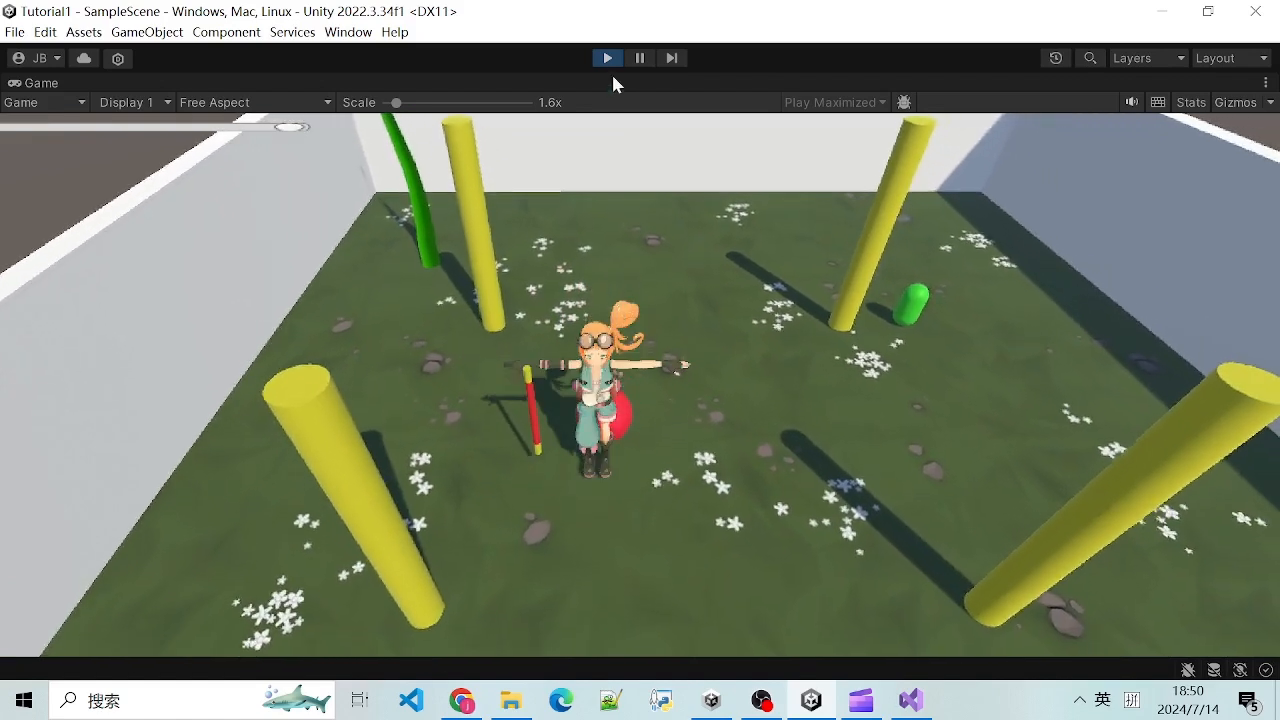
click(607, 58)
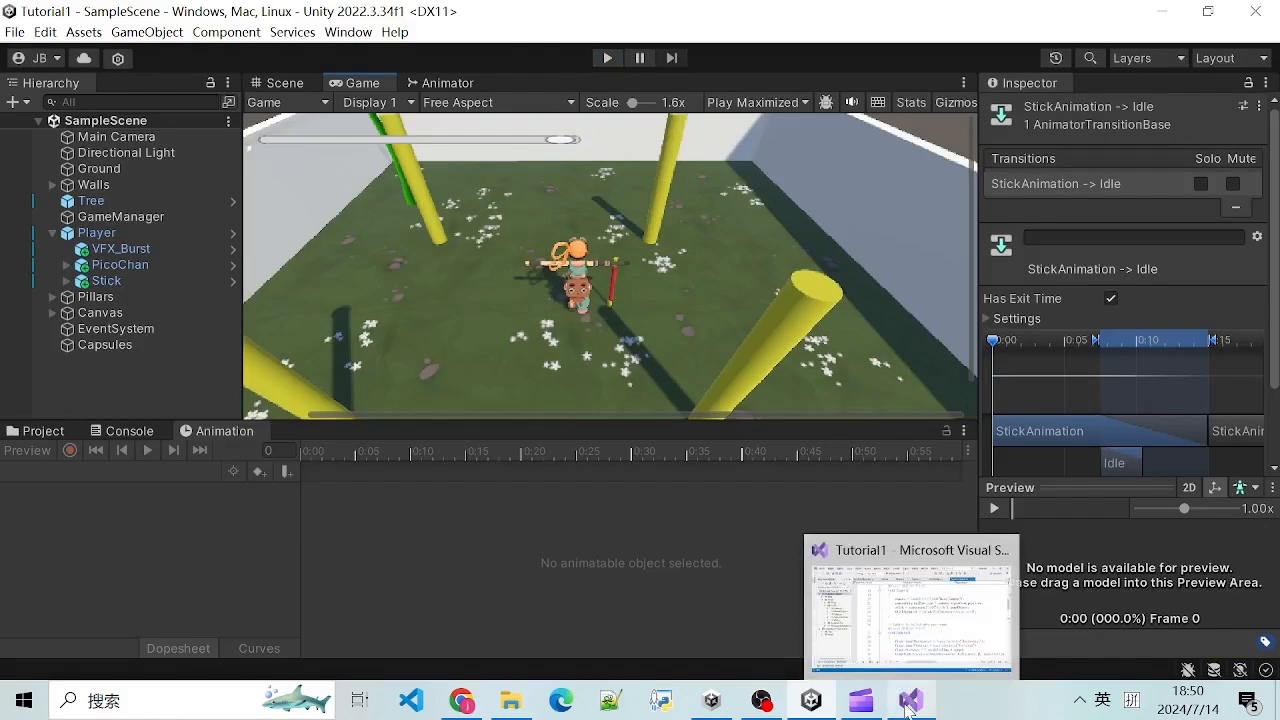
Step: Switch to Visual Studio and review the fields declared at the beginning of the PlayerController class
click(908, 700)
click(908, 700)
click(908, 700)
scroll(489, 203, up, 6)
scroll(489, 203, down, 2)
drag(489, 203, 868, 293)
click(868, 293)
drag(543, 236, 877, 289)
click(877, 289)
drag(600, 294, 672, 349)
click(686, 345)
click(635, 349)
drag(546, 298, 750, 400)
click(809, 392)
drag(514, 321, 658, 375)
click(798, 387)
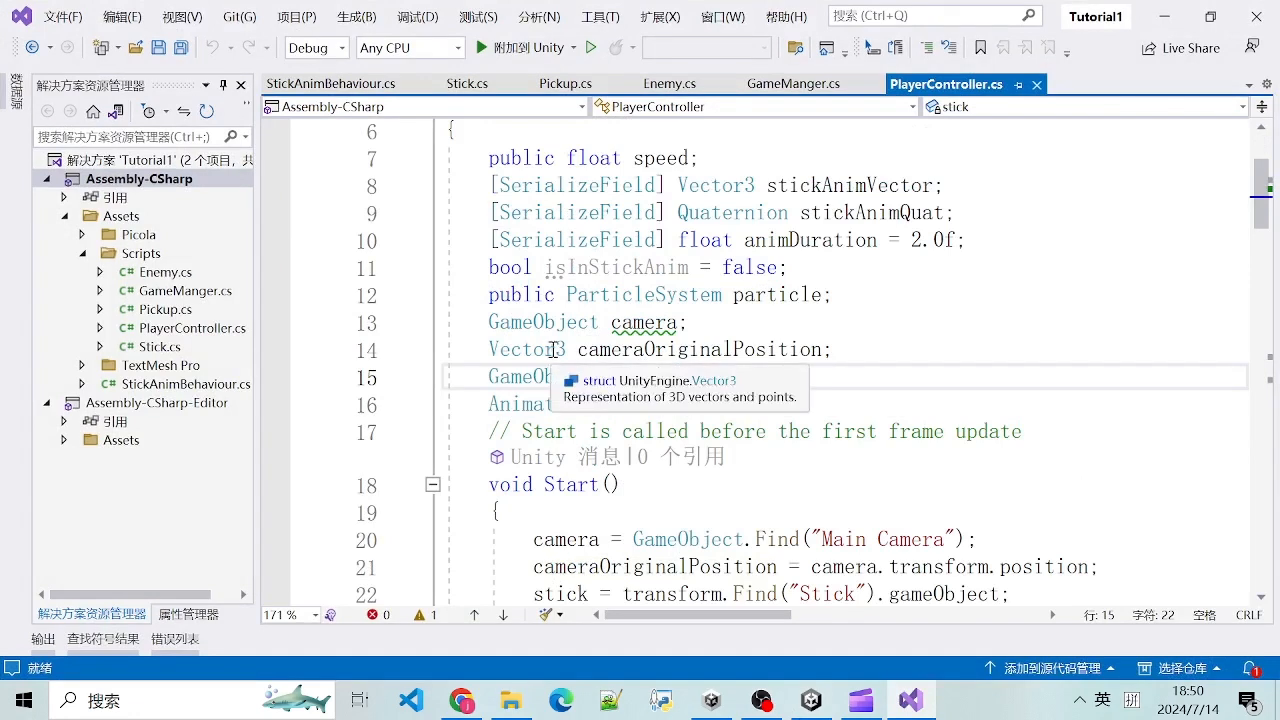
Step: Highlight the stick GameObject and stickAnimator Animator declarations in PlayerController.cs
double_click(645, 377)
drag(489, 377, 757, 406)
click(680, 418)
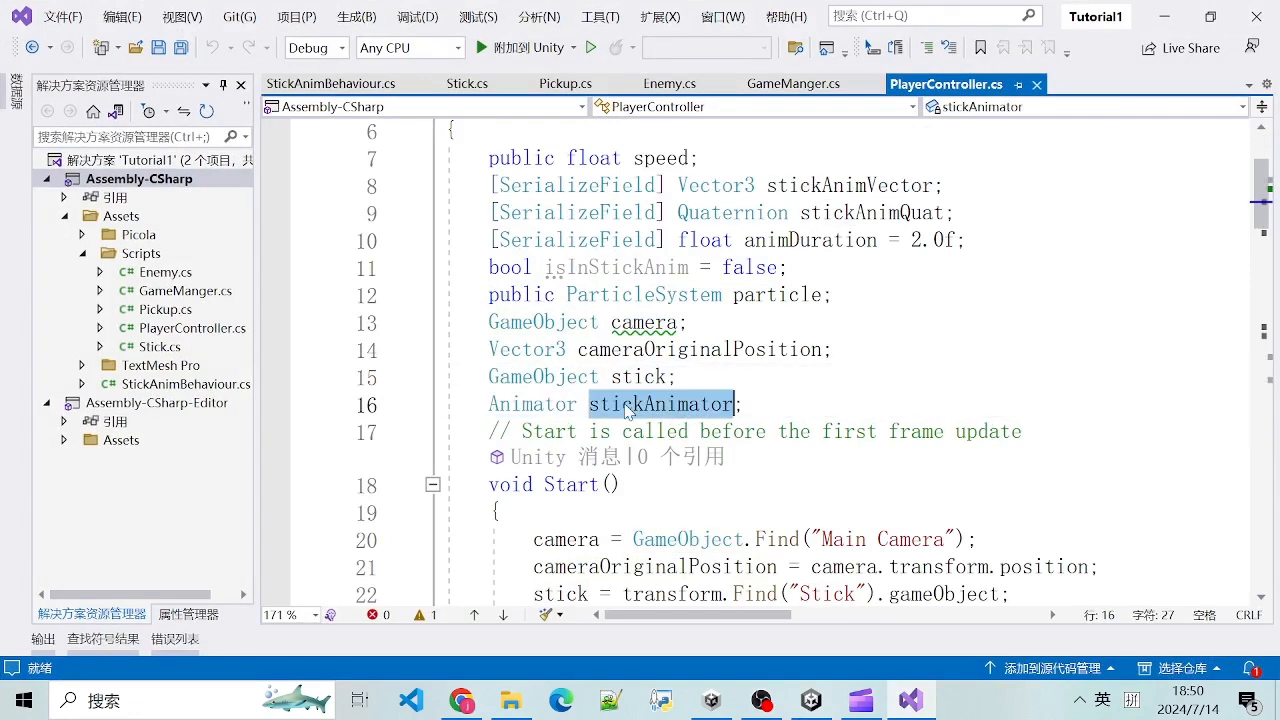
drag(490, 377, 736, 405)
double_click(655, 415)
Step: Examine the Start method's camera, stick and stickAnimator assignments, highlighting the Animator type in the GetComponent call
scroll(655, 415, down, 3)
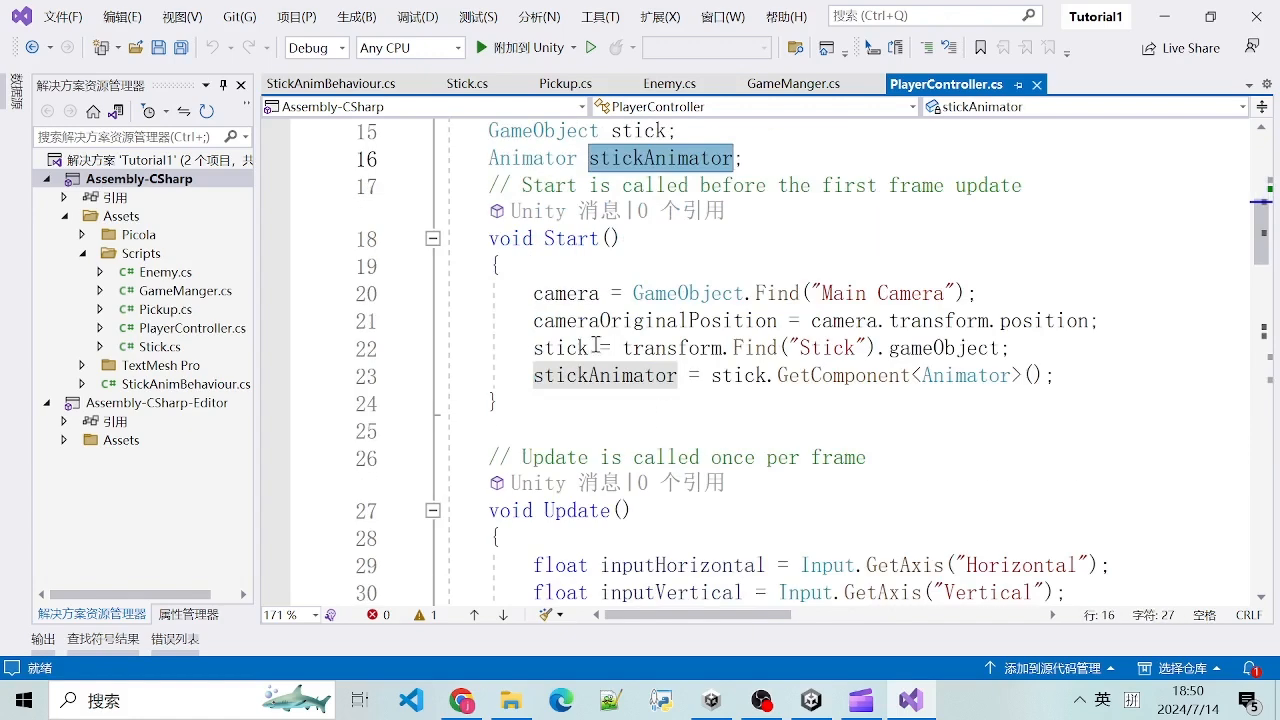
drag(489, 238, 623, 238)
click(537, 401)
drag(503, 294, 790, 348)
click(790, 348)
scroll(647, 403, up, 1)
double_click(580, 431)
click(789, 457)
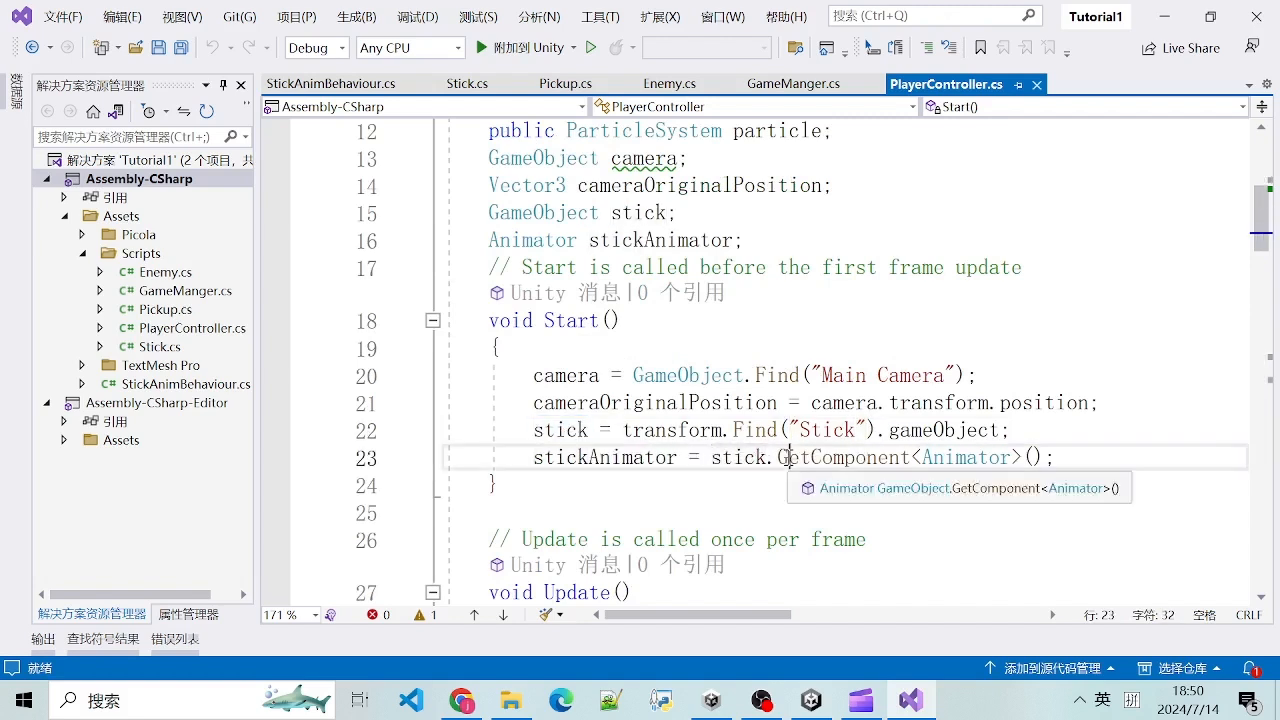
mouse_move(825, 450)
drag(512, 376, 1089, 457)
click(965, 457)
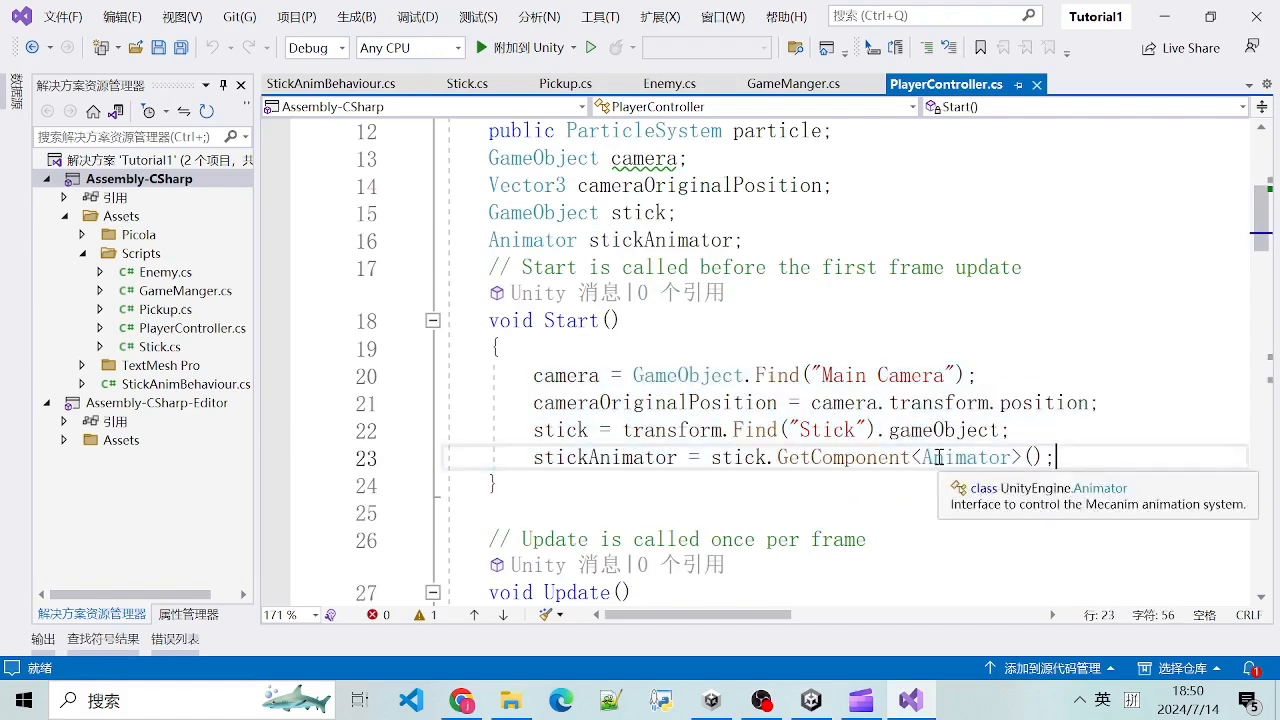
double_click(965, 457)
Step: Switch to Unity, select the Stick object under Player, and view its Animator component
mouse_move(845, 697)
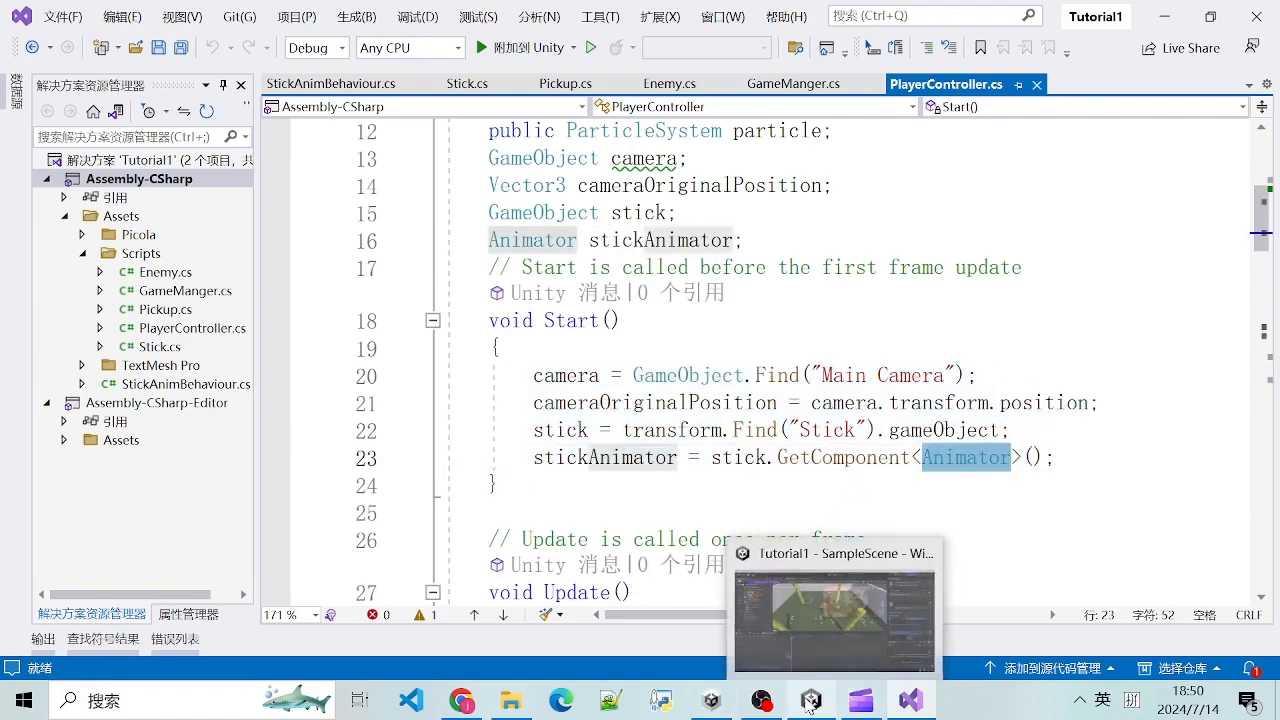
click(866, 577)
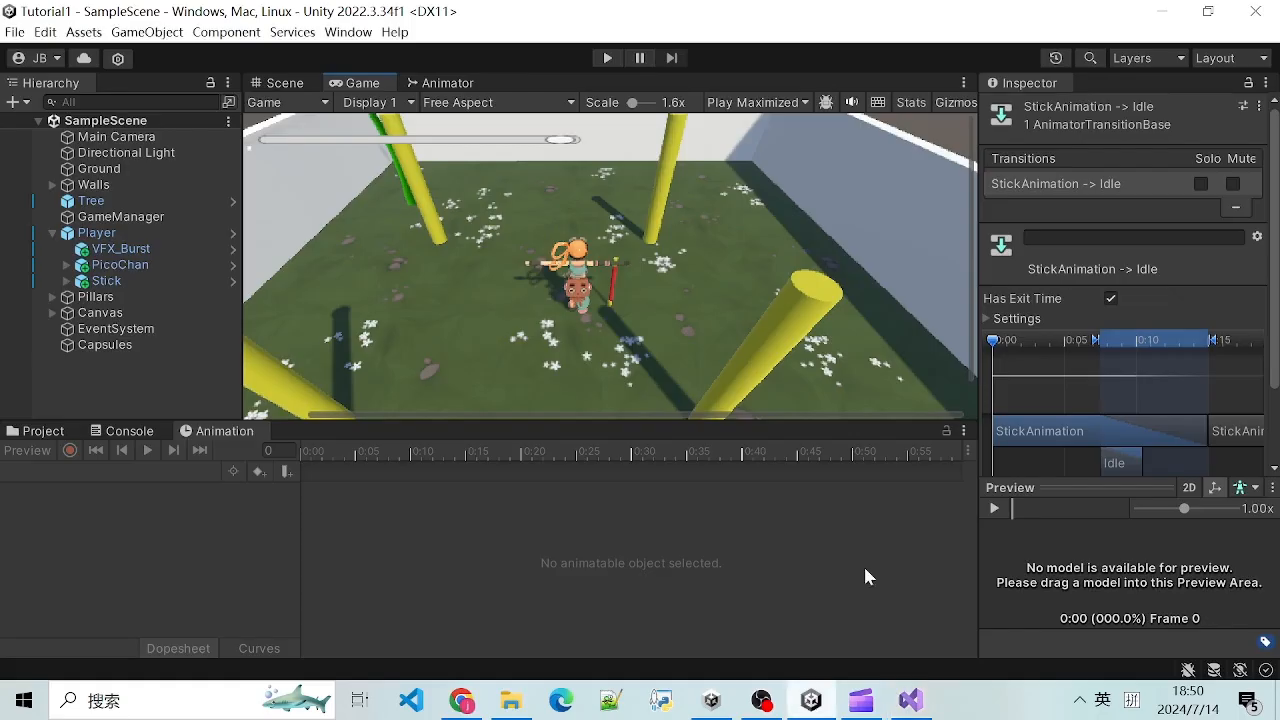
click(104, 281)
scroll(1020, 424, down, 4)
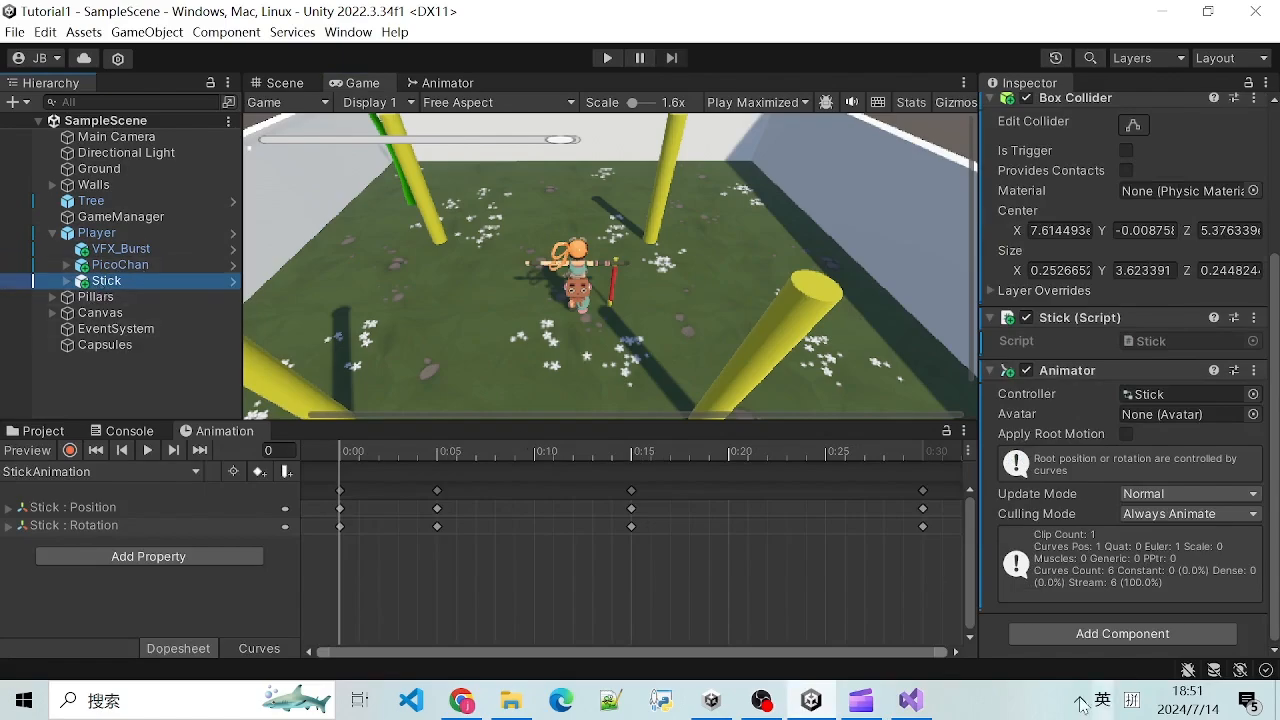
Step: Switch back to Visual Studio and highlight the stickAnimator assignment in the Start method
click(918, 610)
drag(533, 460, 457, 482)
click(586, 457)
double_click(586, 457)
Step: Highlight the rotate code block in the Update method of PlayerController.cs
scroll(577, 456, down, 3)
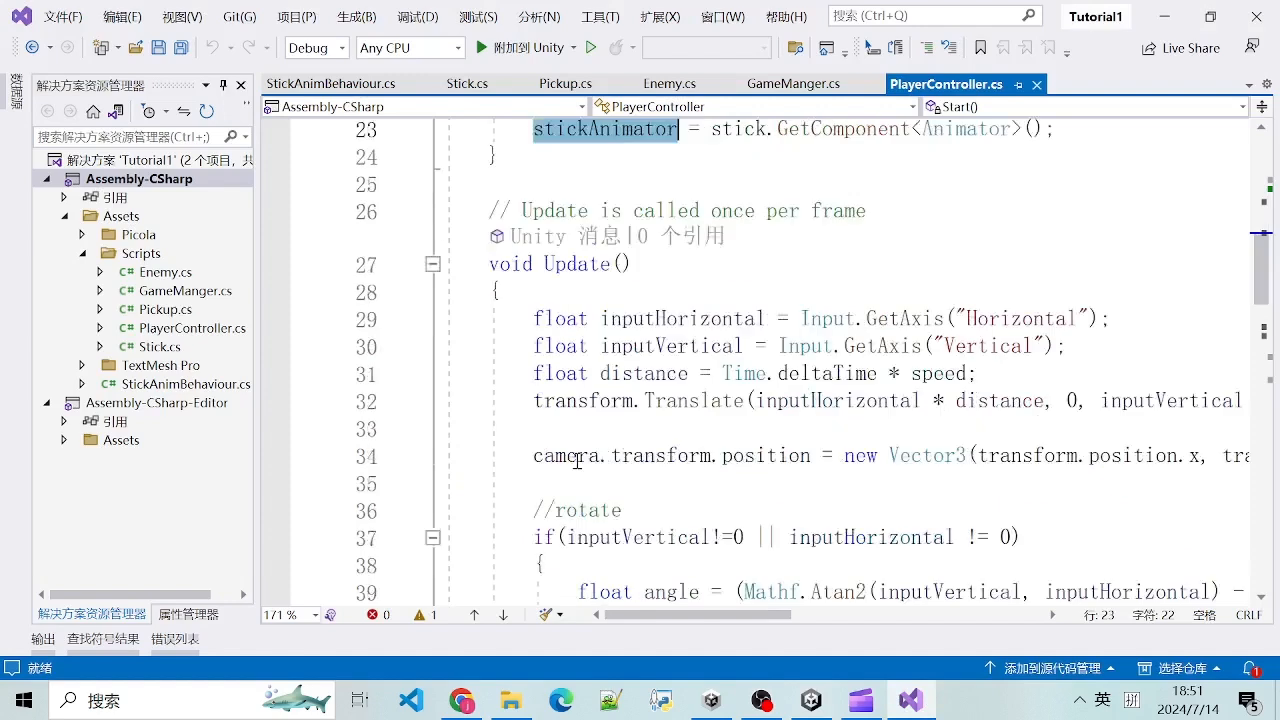
scroll(577, 456, down, 3)
drag(535, 348, 544, 482)
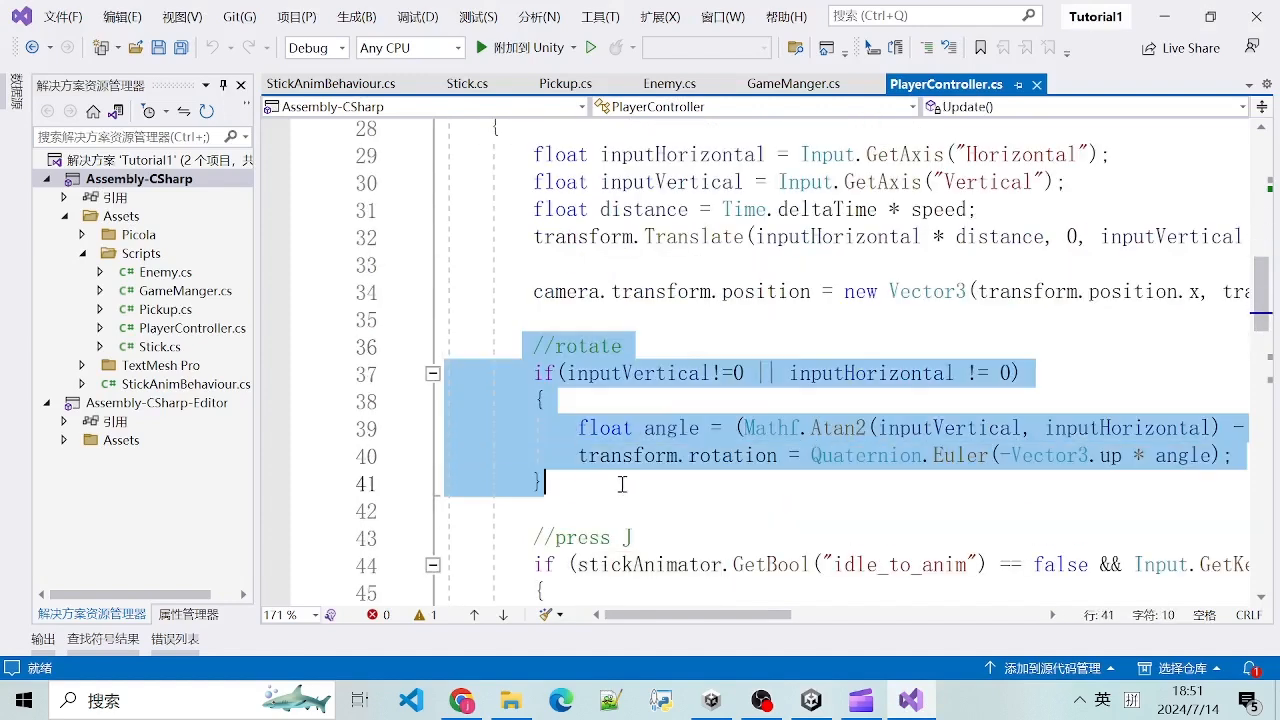
Step: Highlight the press J block in the Update method, from its comment down to the commented-out isInStickAnim line
click(544, 482)
scroll(622, 500, down, 3)
drag(533, 291, 544, 428)
click(544, 428)
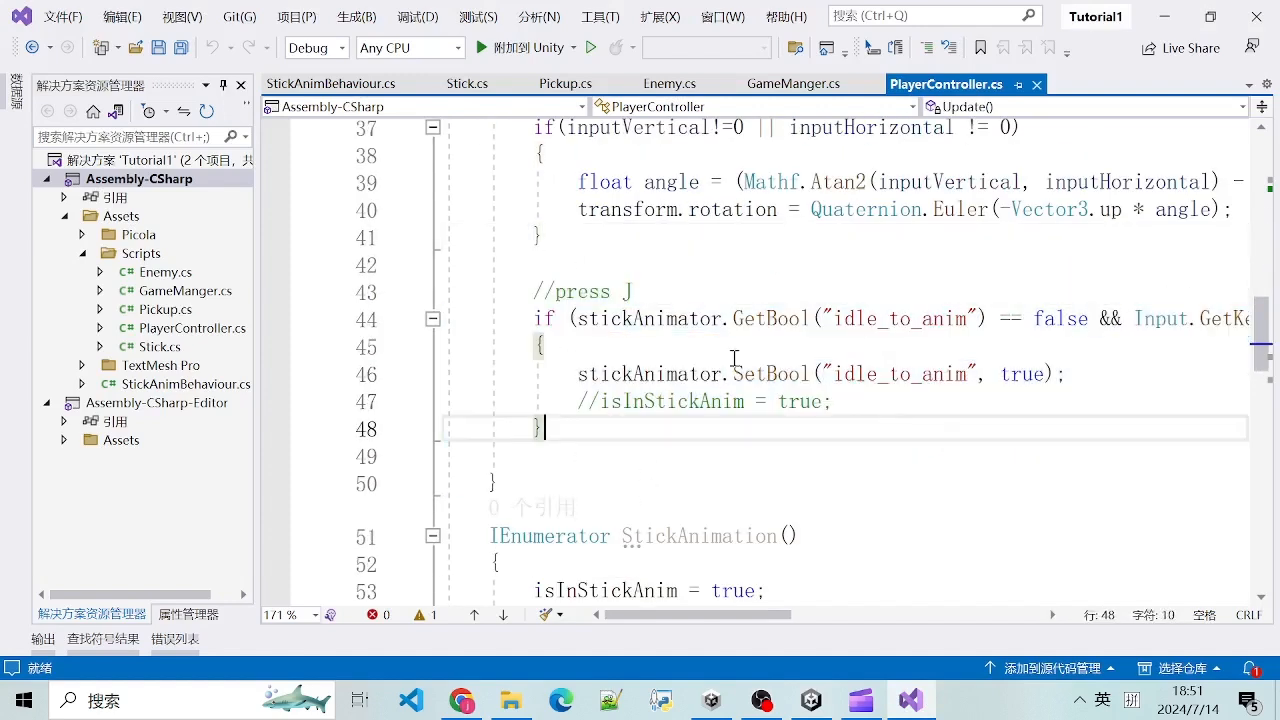
drag(535, 291, 857, 391)
click(677, 320)
drag(543, 291, 1017, 407)
click(1017, 407)
Step: Show the end of the press J condition and highlight KeyCode.J in the Input.GetKeyDown call
scroll(827, 444, up, 1)
drag(748, 616, 833, 656)
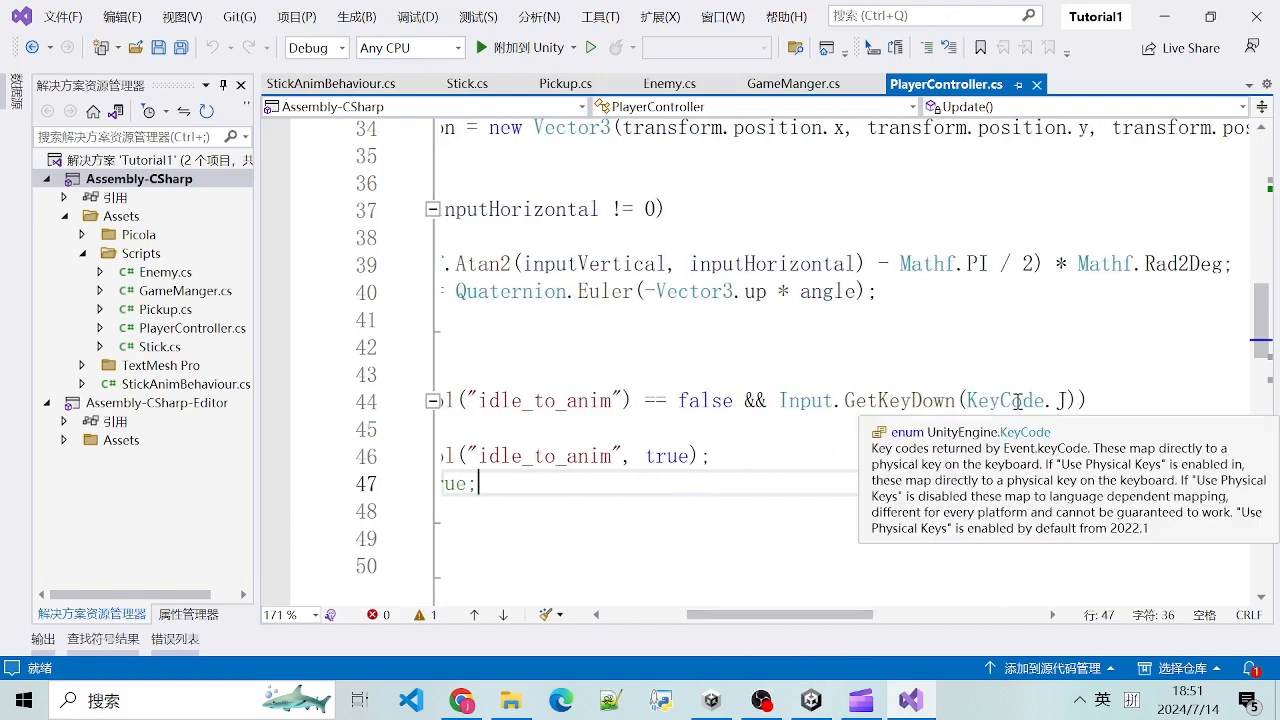
drag(967, 402, 1074, 405)
click(1072, 404)
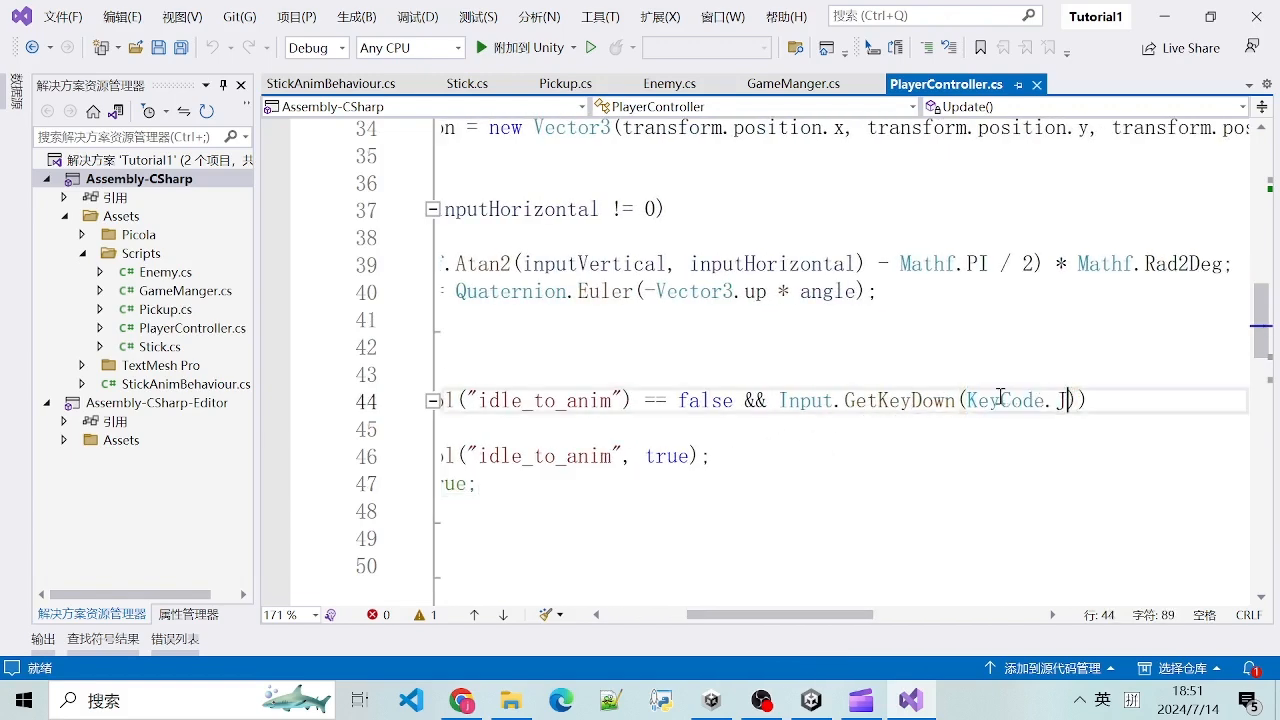
drag(966, 402, 1098, 409)
click(1078, 404)
click(1098, 409)
Step: Return to the start of the press J condition and highlight its GetBool call and "idle_to_anim" parameter name
drag(873, 604, 740, 551)
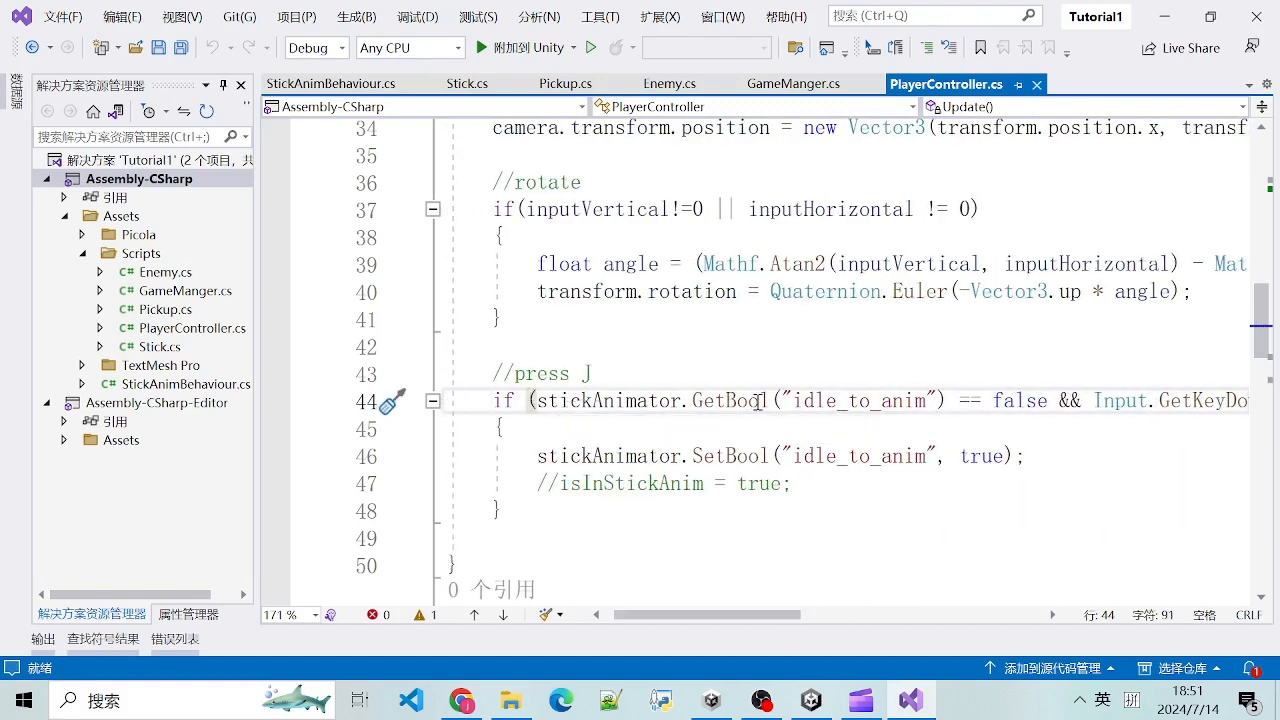
double_click(826, 402)
drag(671, 403, 874, 412)
click(872, 408)
double_click(858, 403)
Step: Highlight the stickAnimator.SetBool("idle_to_anim", true) statement inside the press J block
drag(472, 381, 1043, 449)
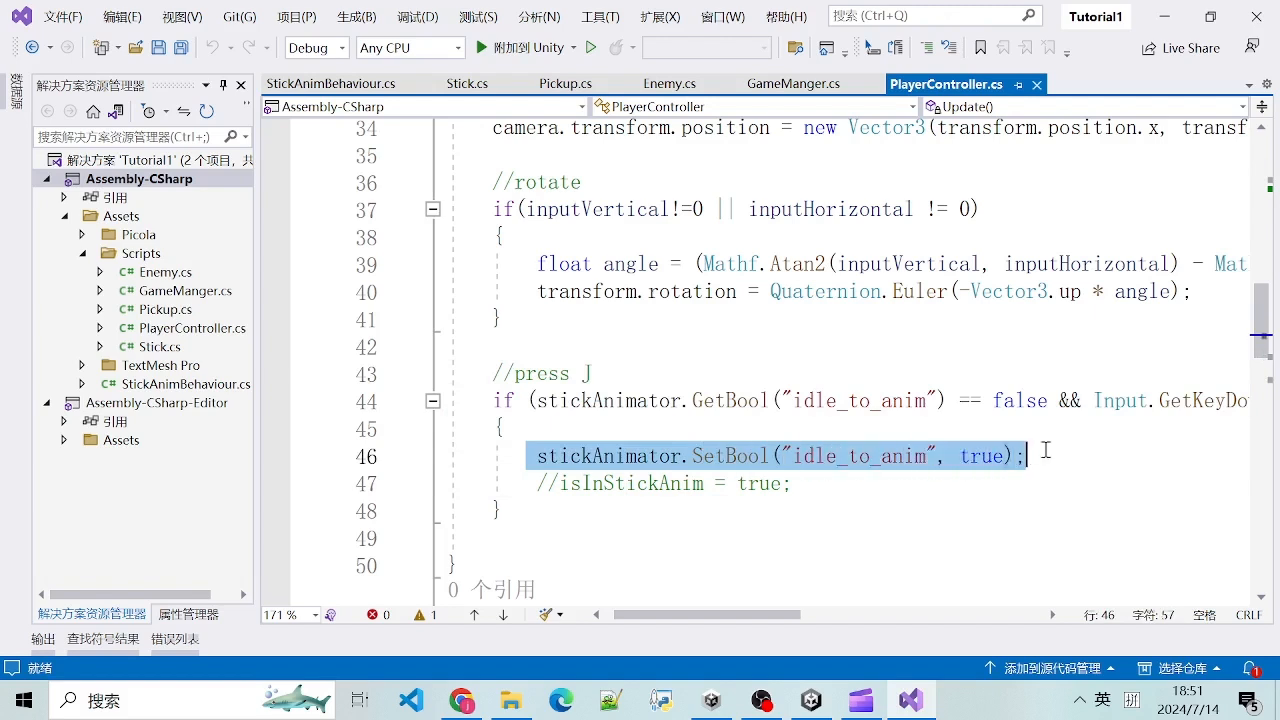
click(1040, 455)
drag(540, 456, 949, 456)
click(713, 472)
Step: Review the press J block from its comment and if condition through the SetBool call to the closing brace
drag(491, 374, 639, 406)
click(639, 406)
drag(488, 370, 682, 404)
click(682, 404)
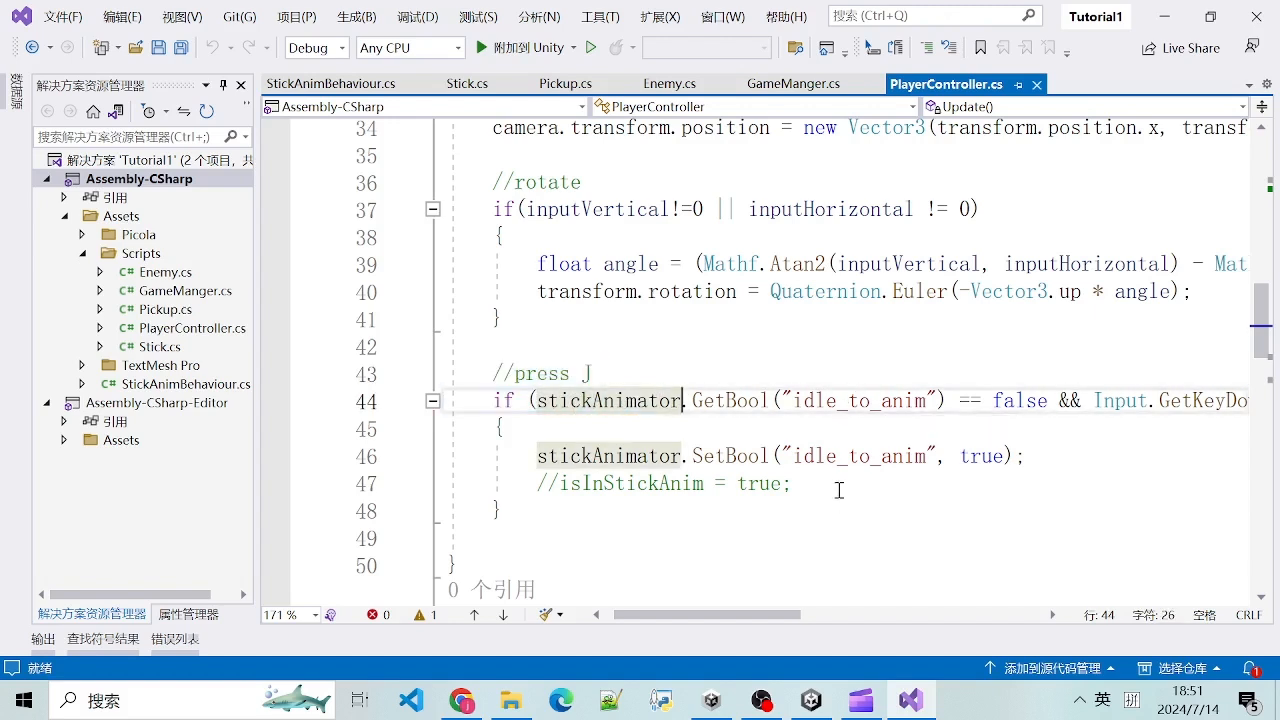
drag(510, 381, 651, 429)
click(536, 456)
drag(536, 456, 814, 457)
click(814, 456)
drag(490, 374, 598, 510)
click(598, 510)
Step: Highlight the stickAnimator reference, the SetBool method and the idle_to_anim parameter on line 46 in turn
drag(529, 460, 870, 459)
click(870, 459)
double_click(850, 457)
double_click(748, 457)
drag(560, 456, 683, 455)
click(1094, 455)
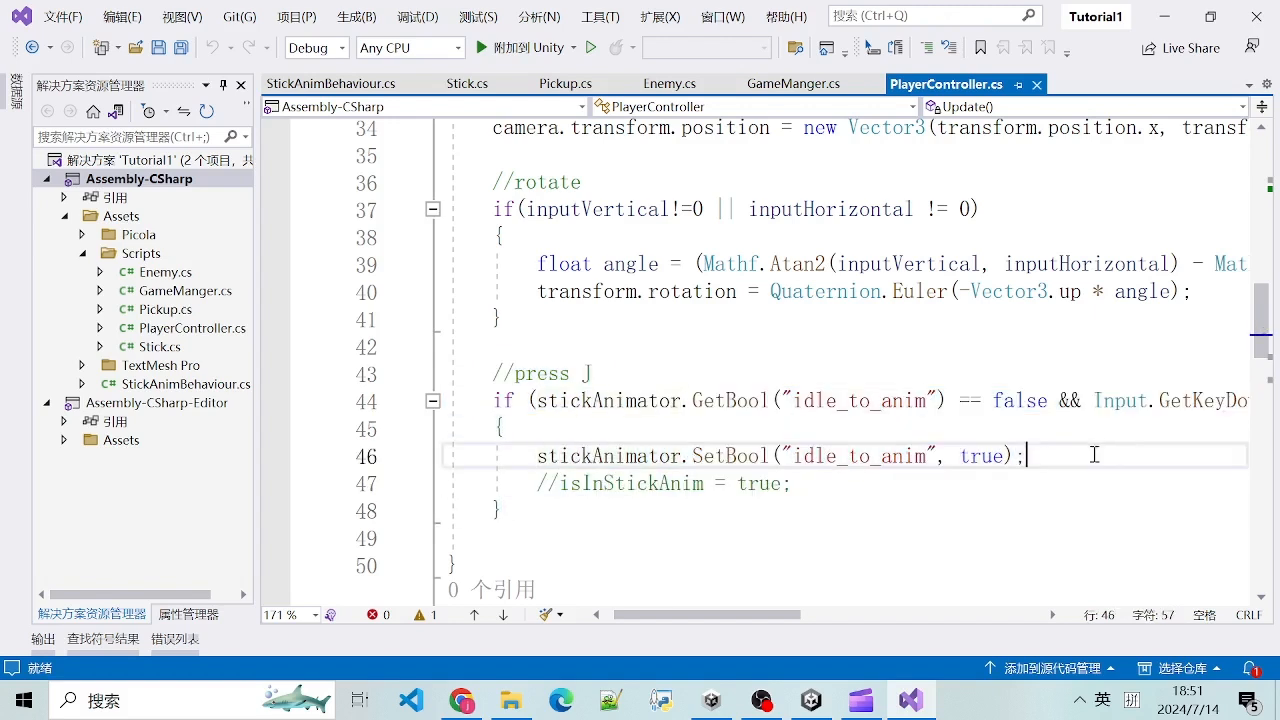
double_click(865, 455)
Step: Switch to Unity, open the Stick's Animator graph and select the Idle -> StickAnimation transition to view its condition
click(810, 700)
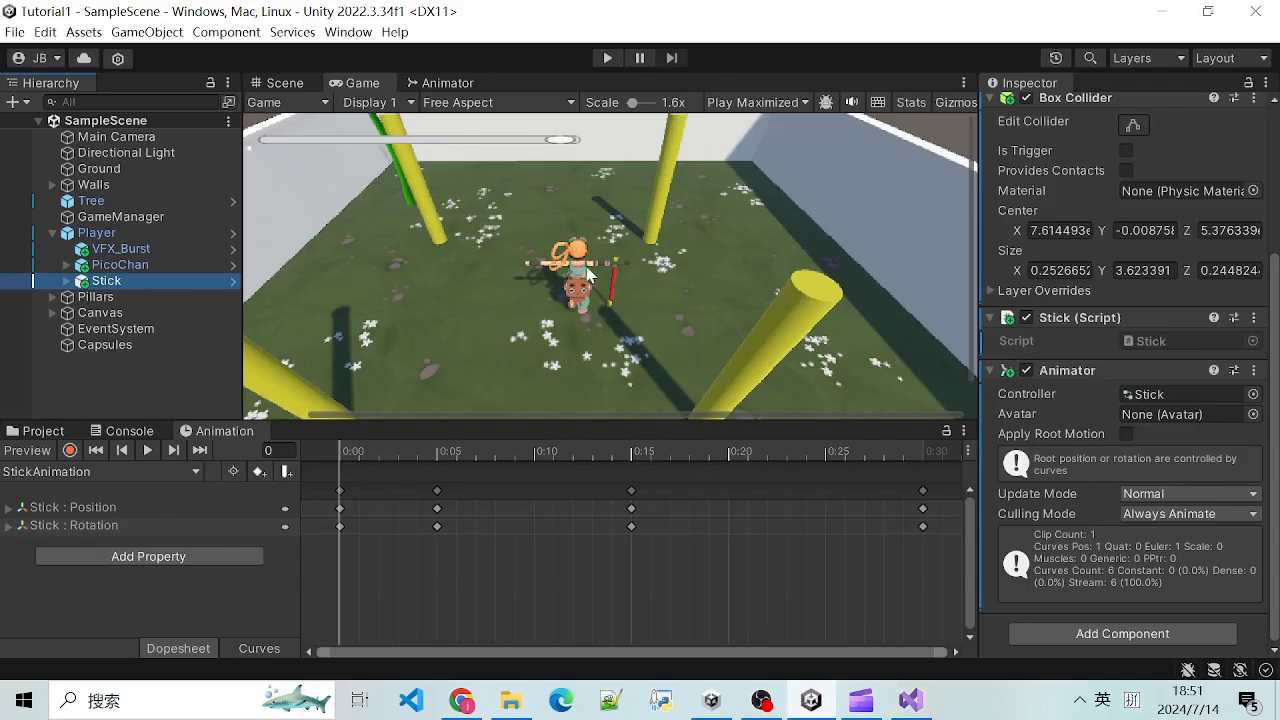
click(432, 86)
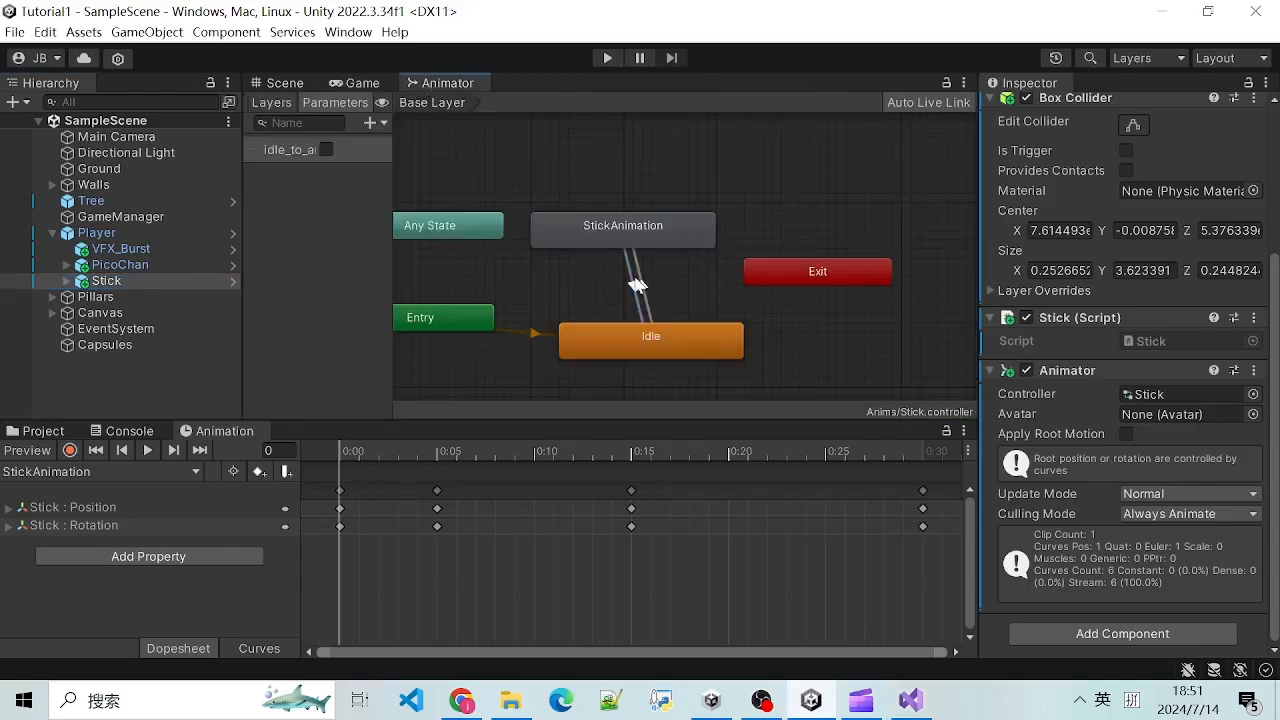
scroll(636, 285, down, 2)
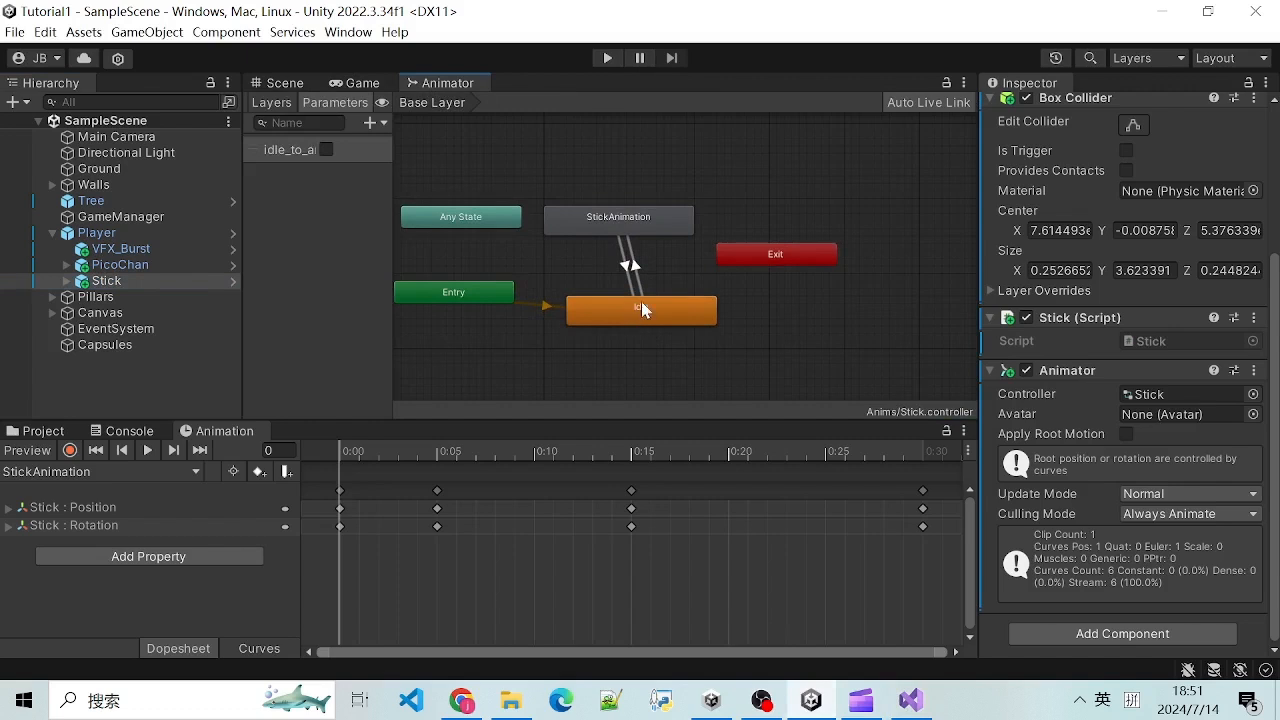
click(632, 267)
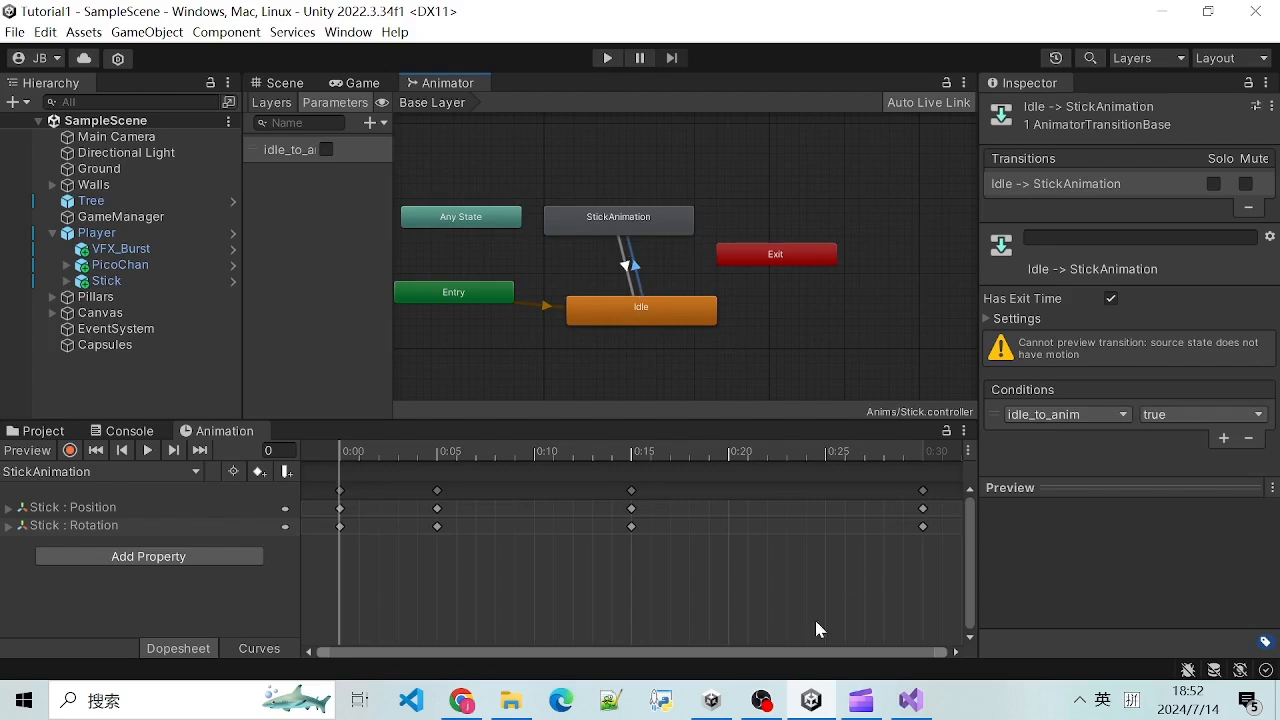
Step: Switch to Visual Studio and highlight the full SetBool statement that sets idle_to_anim to true
click(910, 700)
drag(531, 460, 620, 440)
click(590, 457)
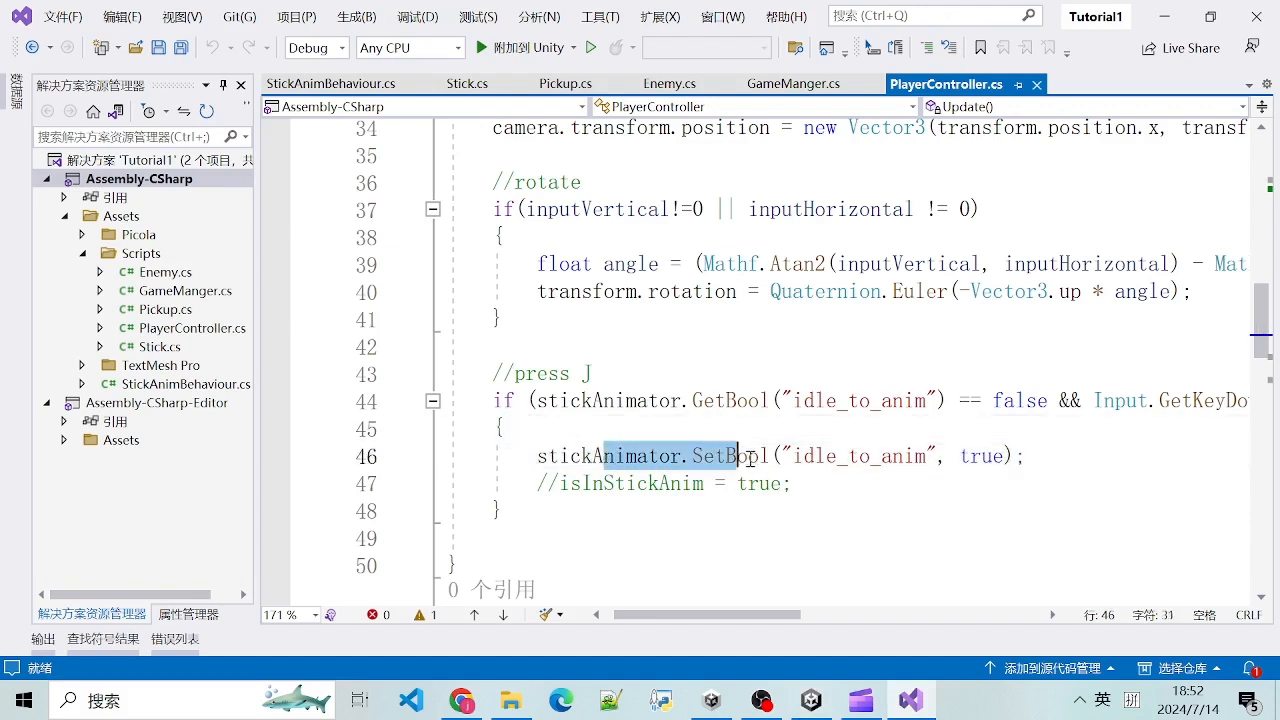
drag(526, 457, 1030, 457)
click(1030, 457)
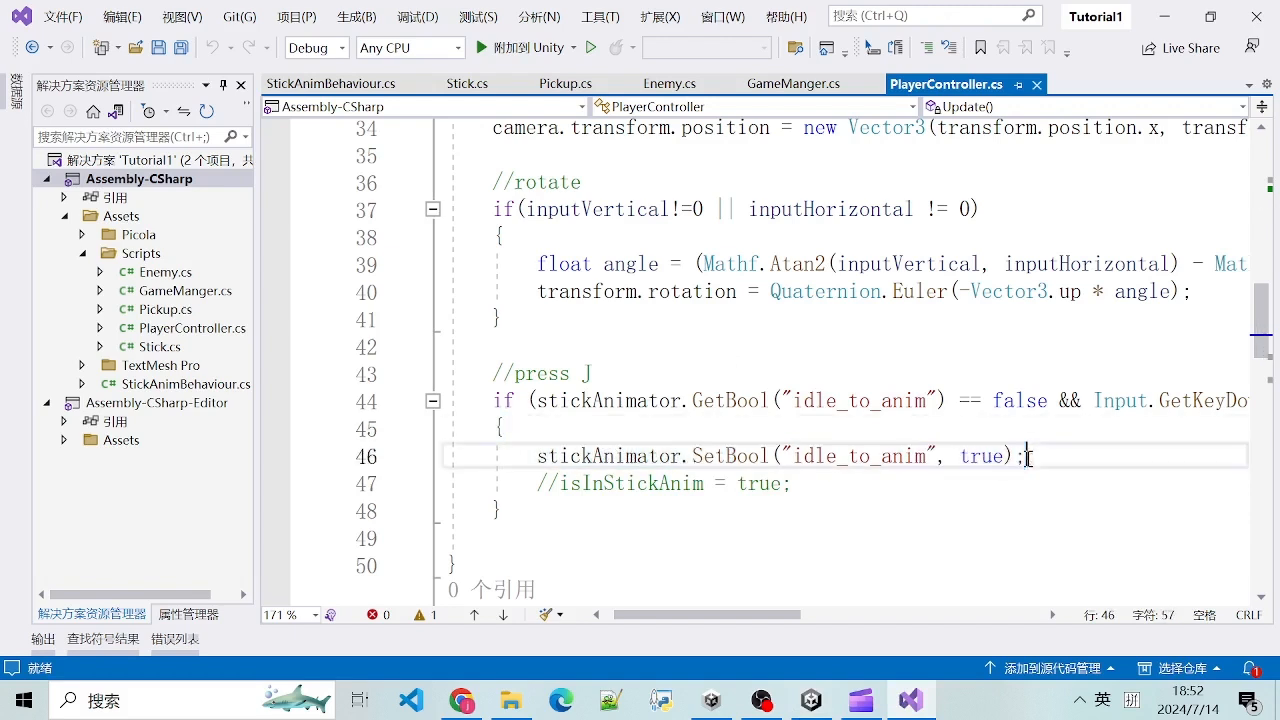
Step: Check the transition's idle_to_anim condition in Unity, then return to Visual Studio and highlight the press J code through SetBool
click(811, 700)
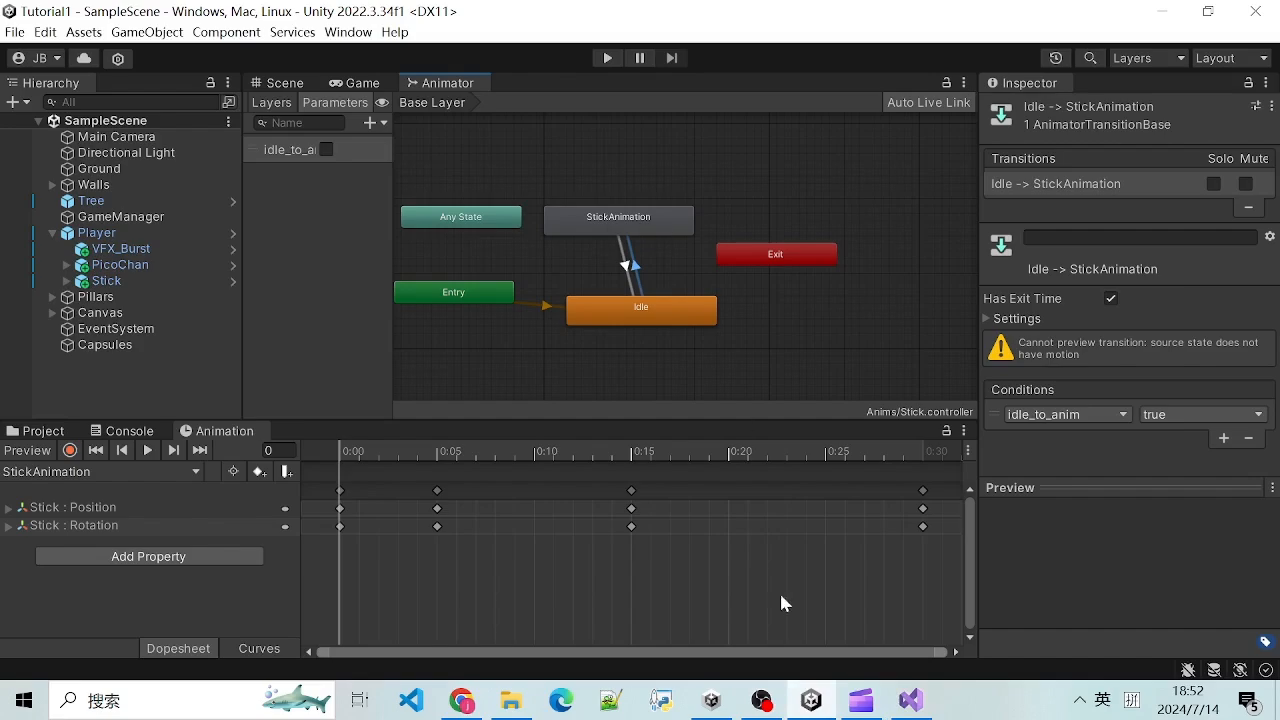
click(910, 700)
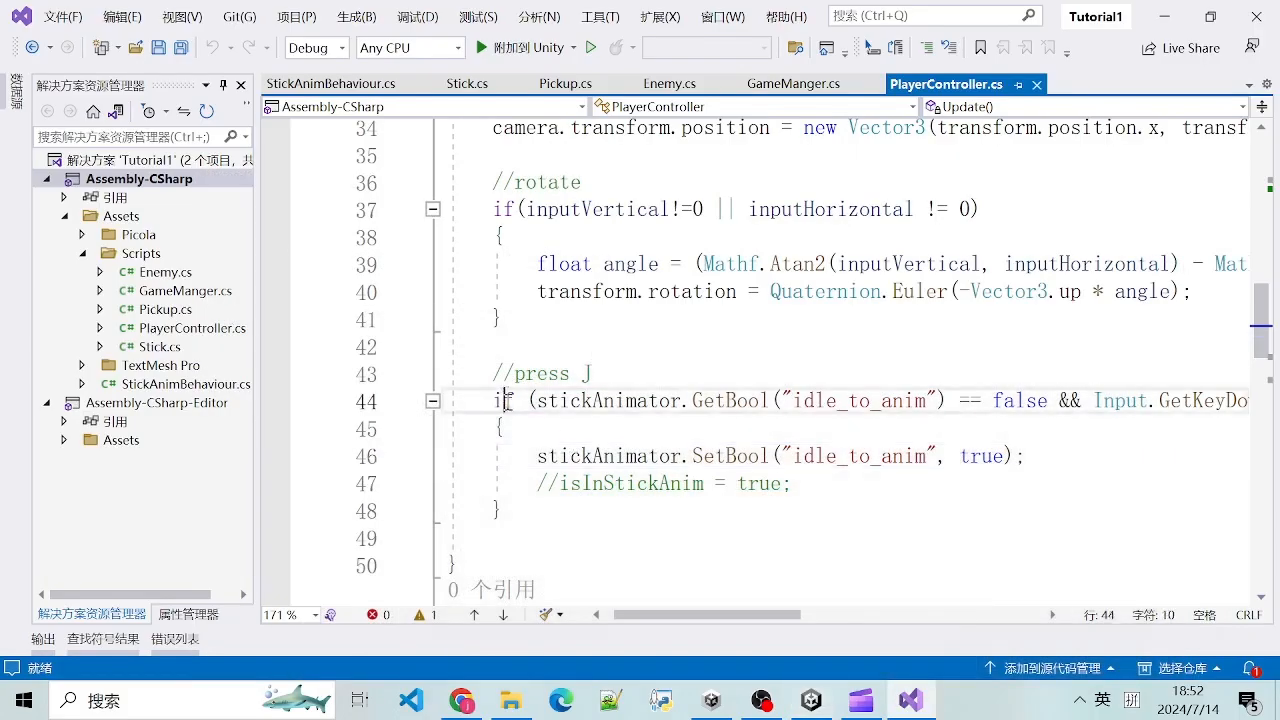
drag(488, 374, 1025, 457)
click(1025, 457)
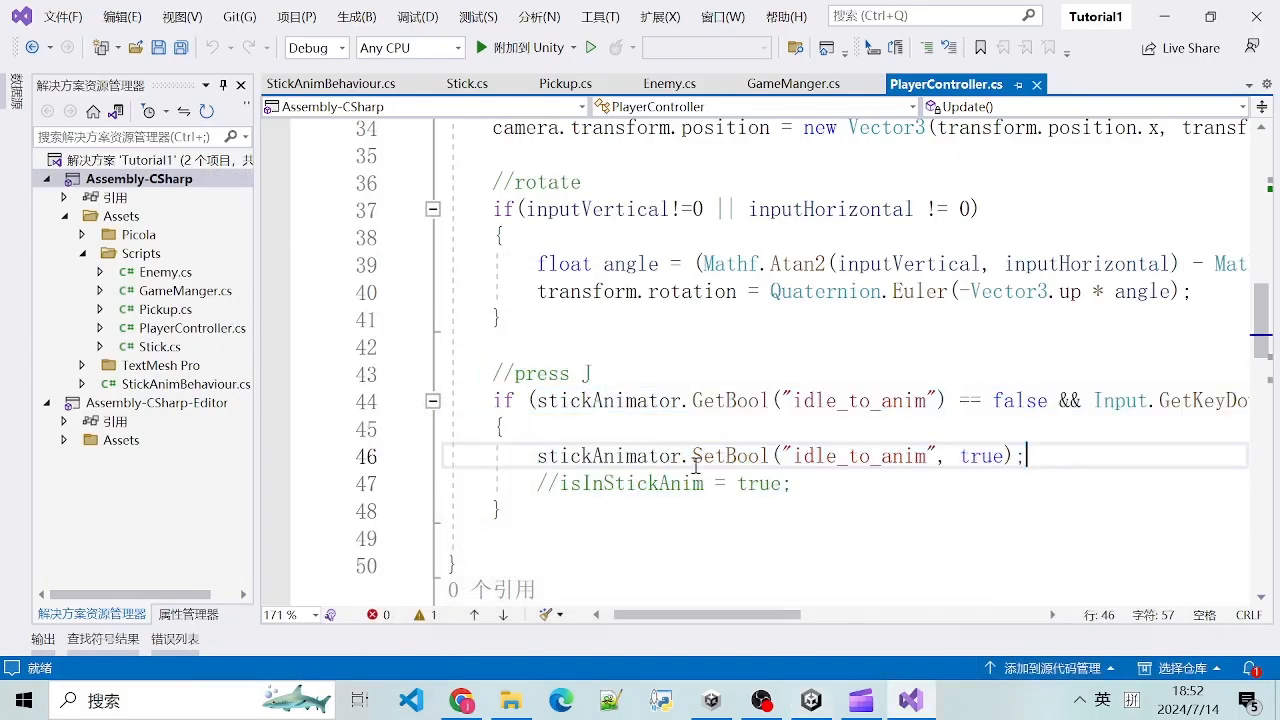
Step: Locate the StickAnimation coroutine below the Update method and highlight its name
scroll(603, 418, down, 5)
scroll(603, 418, up, 2)
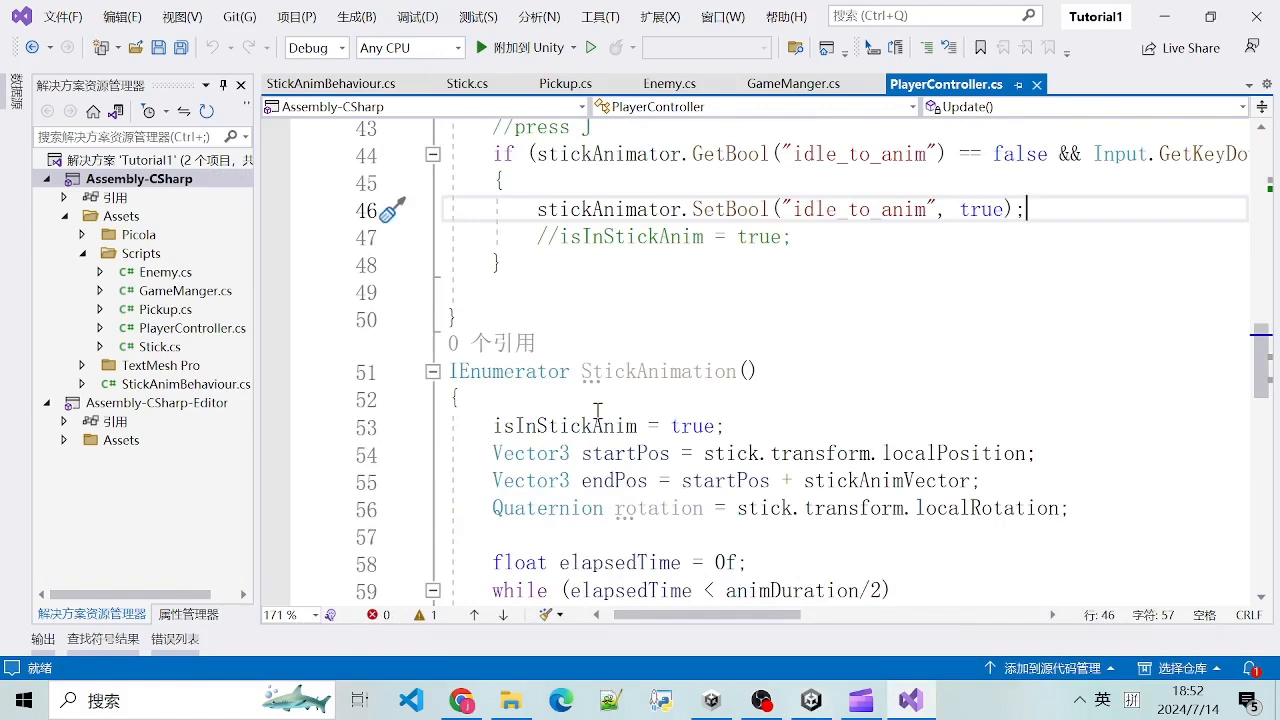
scroll(597, 410, up, 2)
click(645, 356)
scroll(635, 472, down, 3)
double_click(641, 299)
scroll(620, 420, down, 1)
scroll(610, 400, up, 1)
click(610, 398)
click(660, 286)
double_click(660, 288)
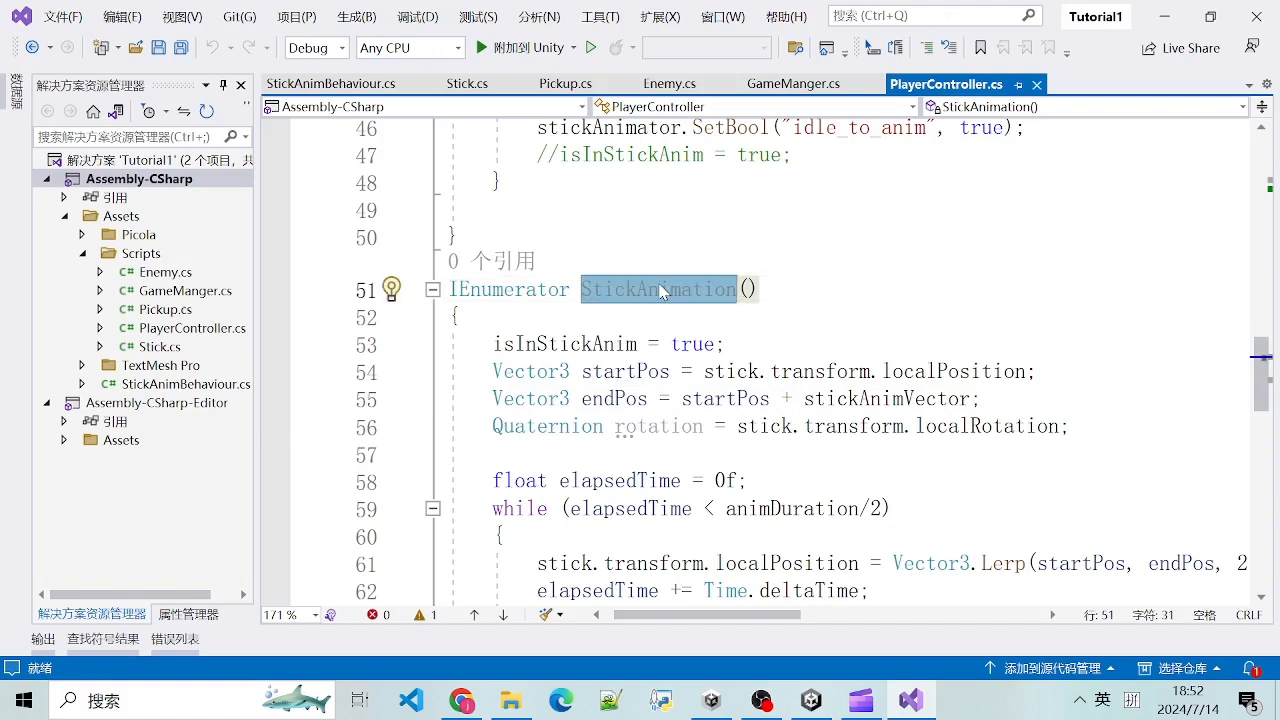
scroll(660, 288, up, 1)
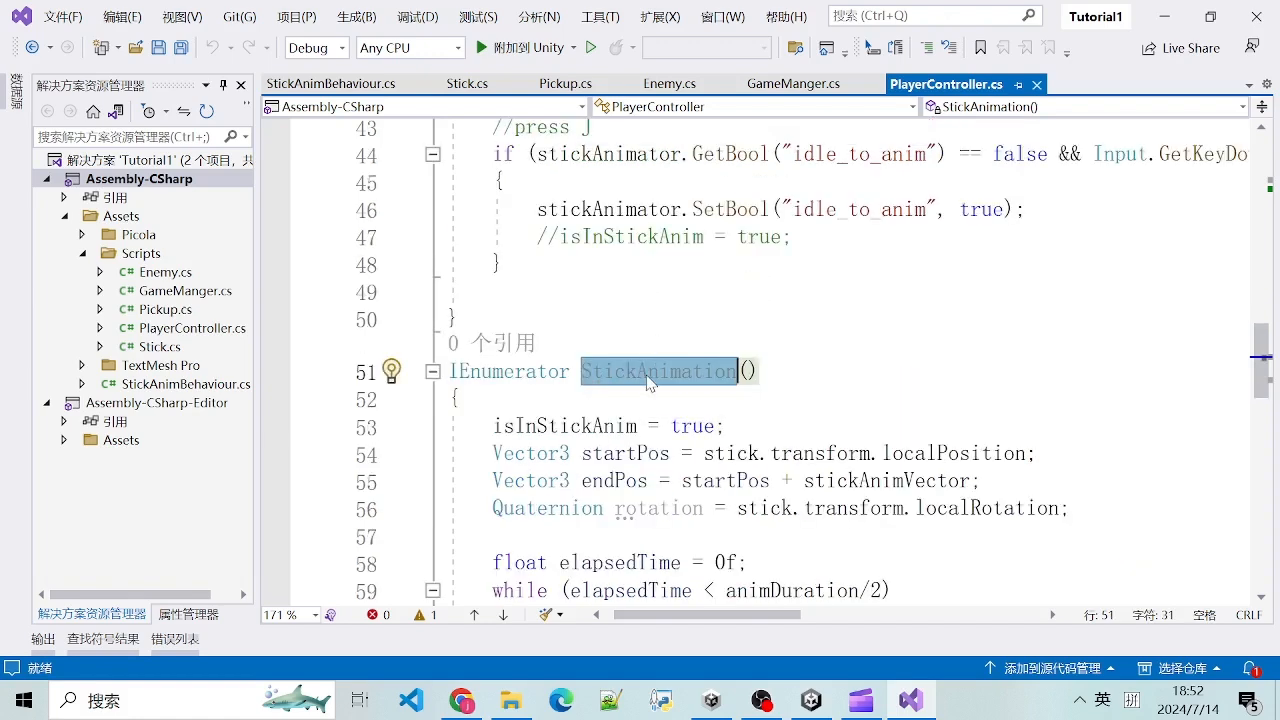
scroll(600, 385, down, 2)
click(560, 398)
double_click(663, 207)
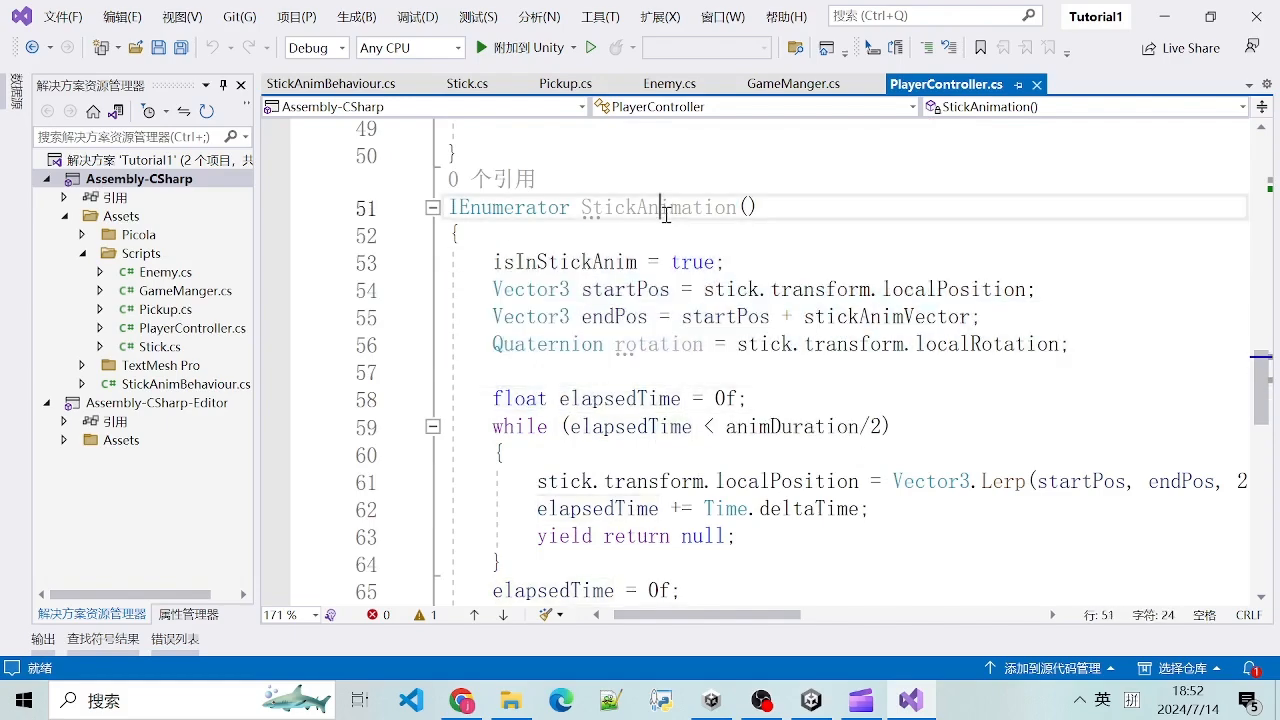
Step: Read through the StickAnimation coroutine's body, including the two while loops that move the stick, and compare it with Update
scroll(640, 355, down, 4)
scroll(640, 355, up, 3)
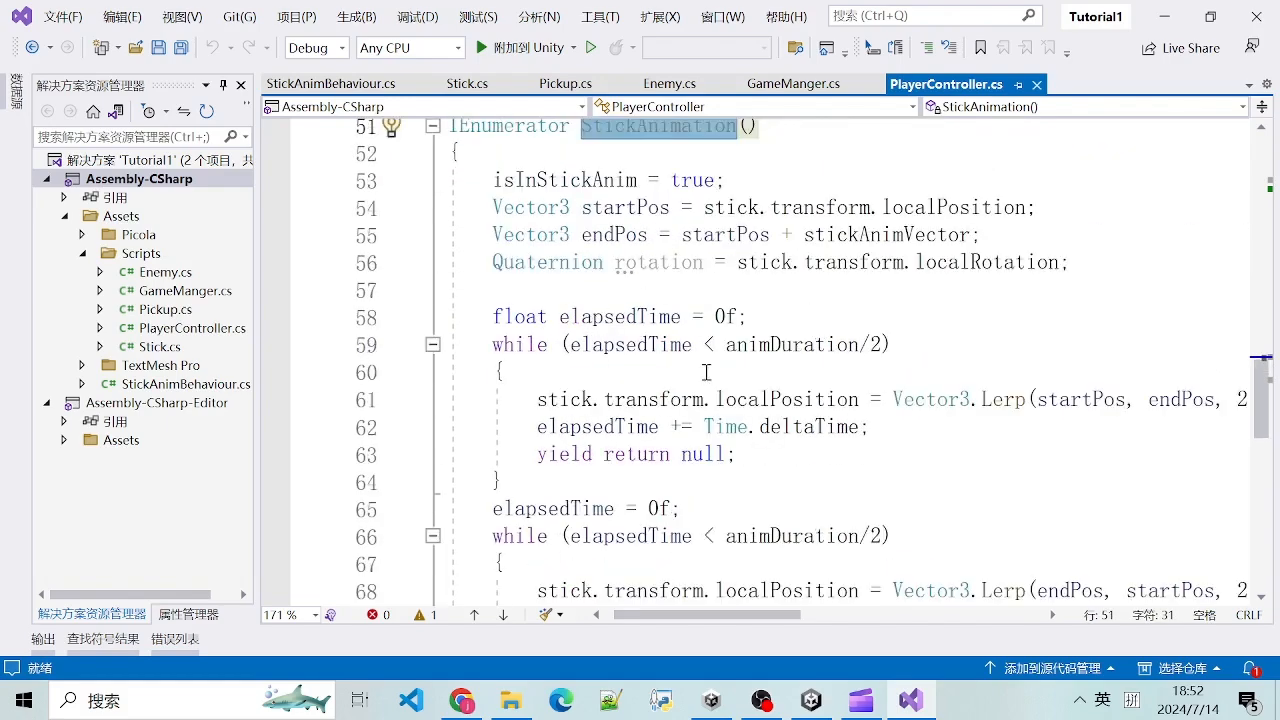
scroll(645, 412, down, 3)
scroll(650, 300, up, 6)
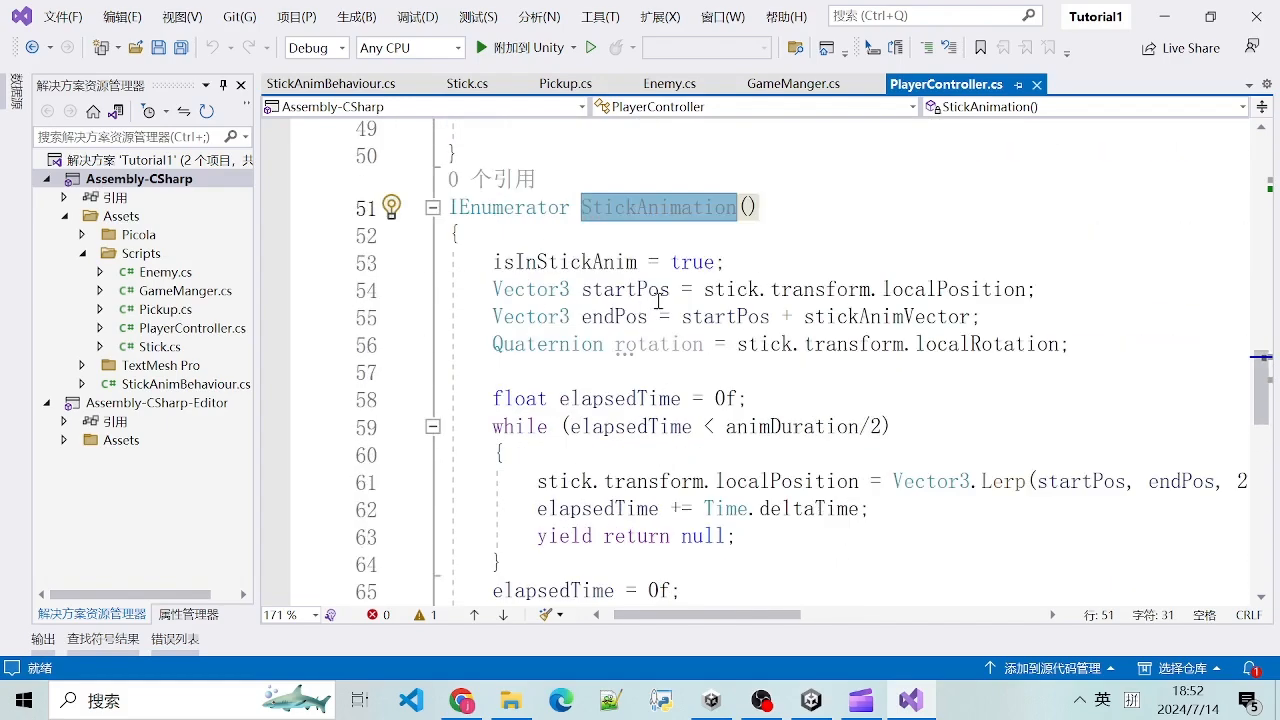
scroll(663, 400, down, 2)
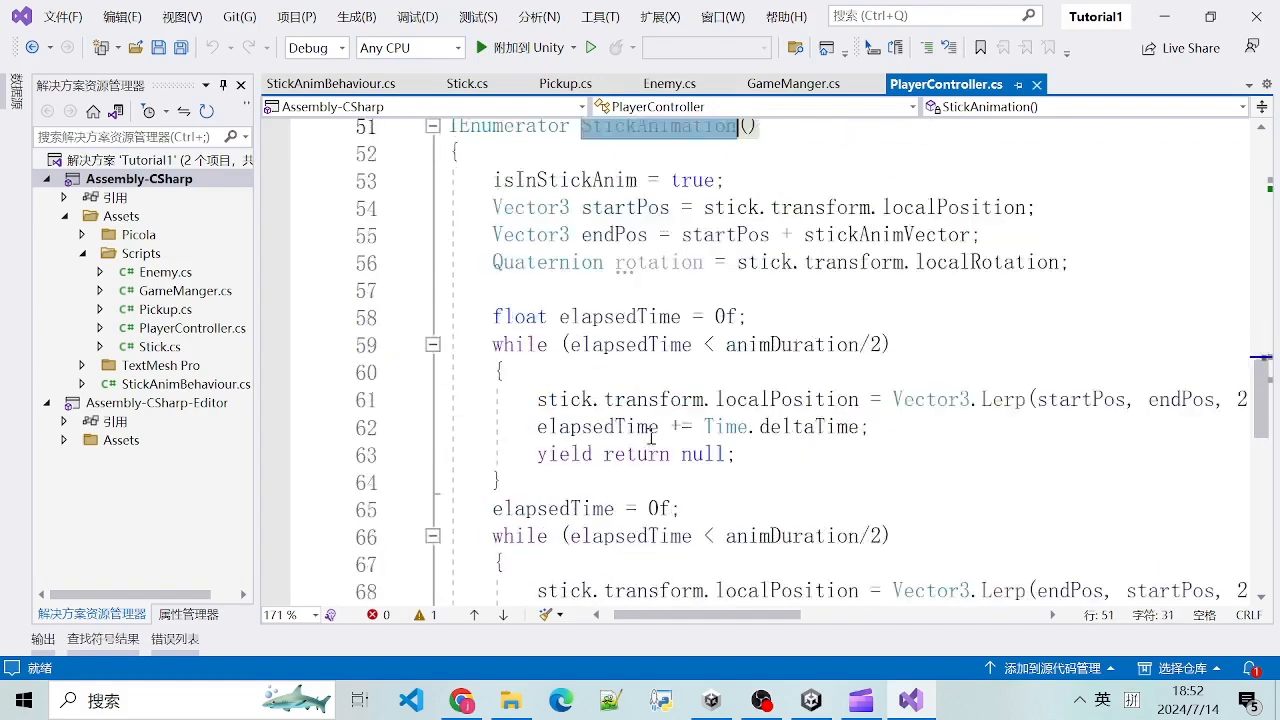
scroll(645, 400, up, 7)
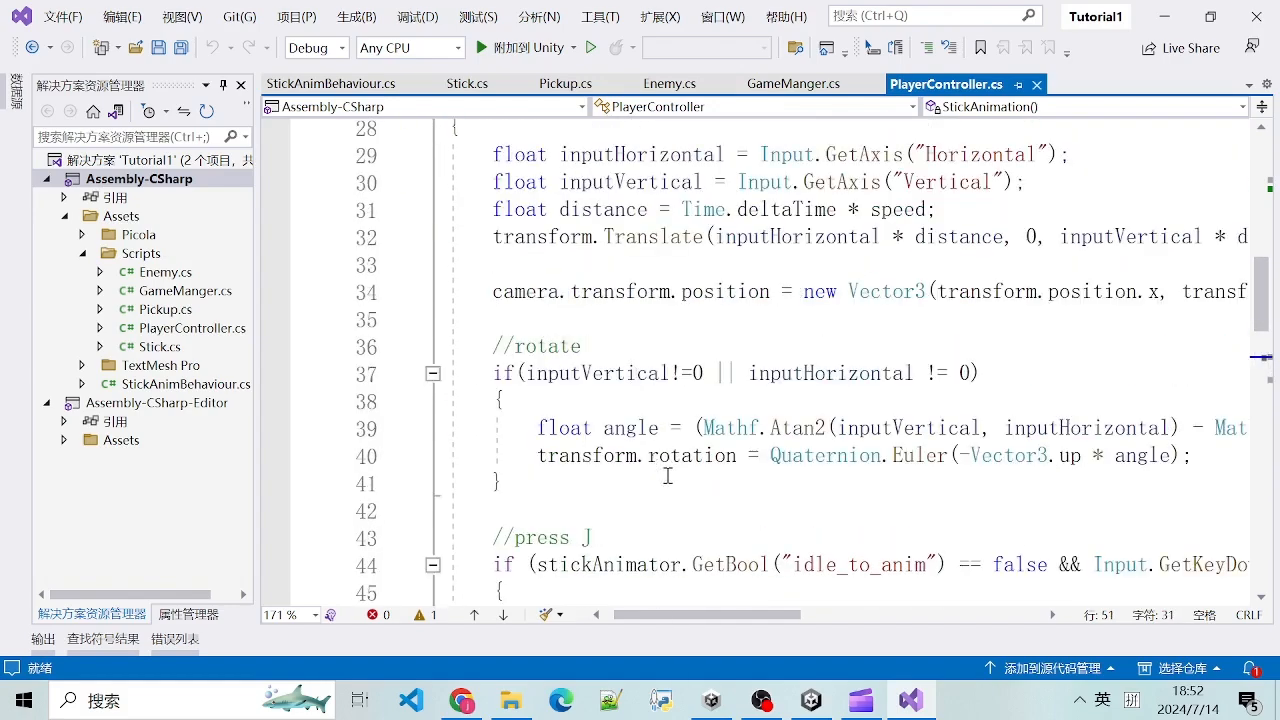
scroll(665, 475, down, 4)
scroll(659, 468, down, 6)
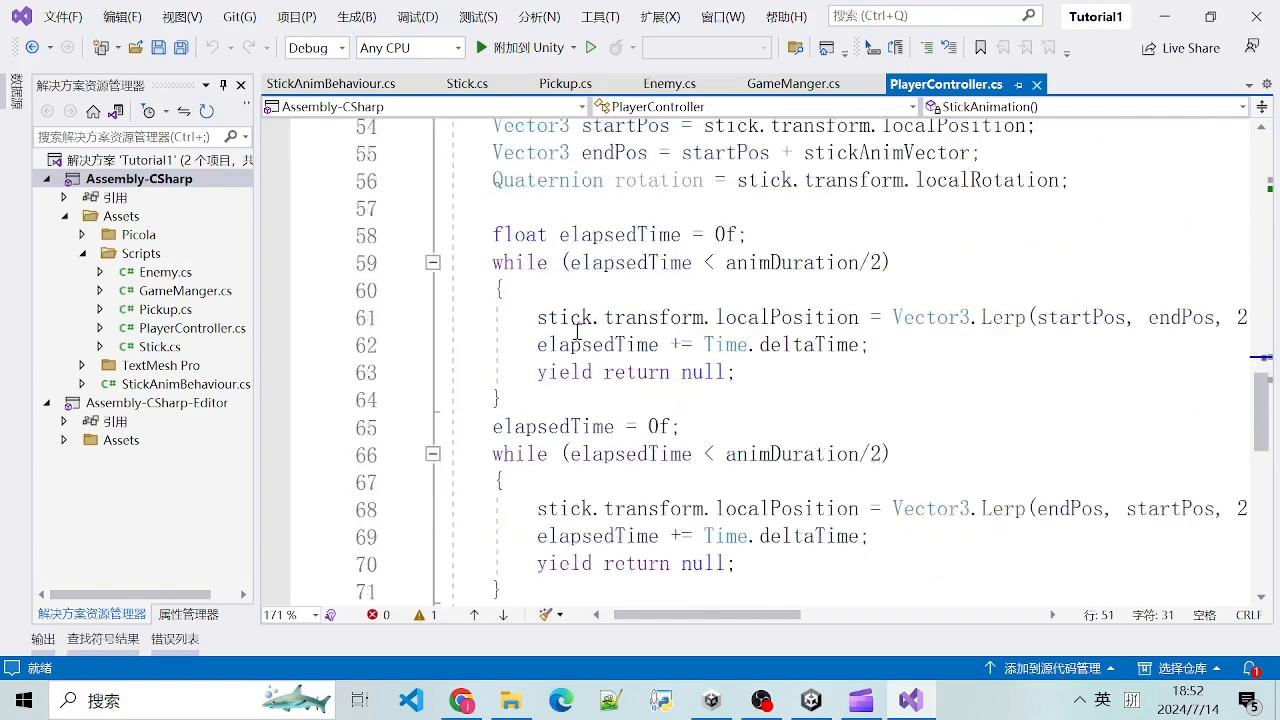
scroll(580, 334, up, 3)
scroll(600, 320, up, 2)
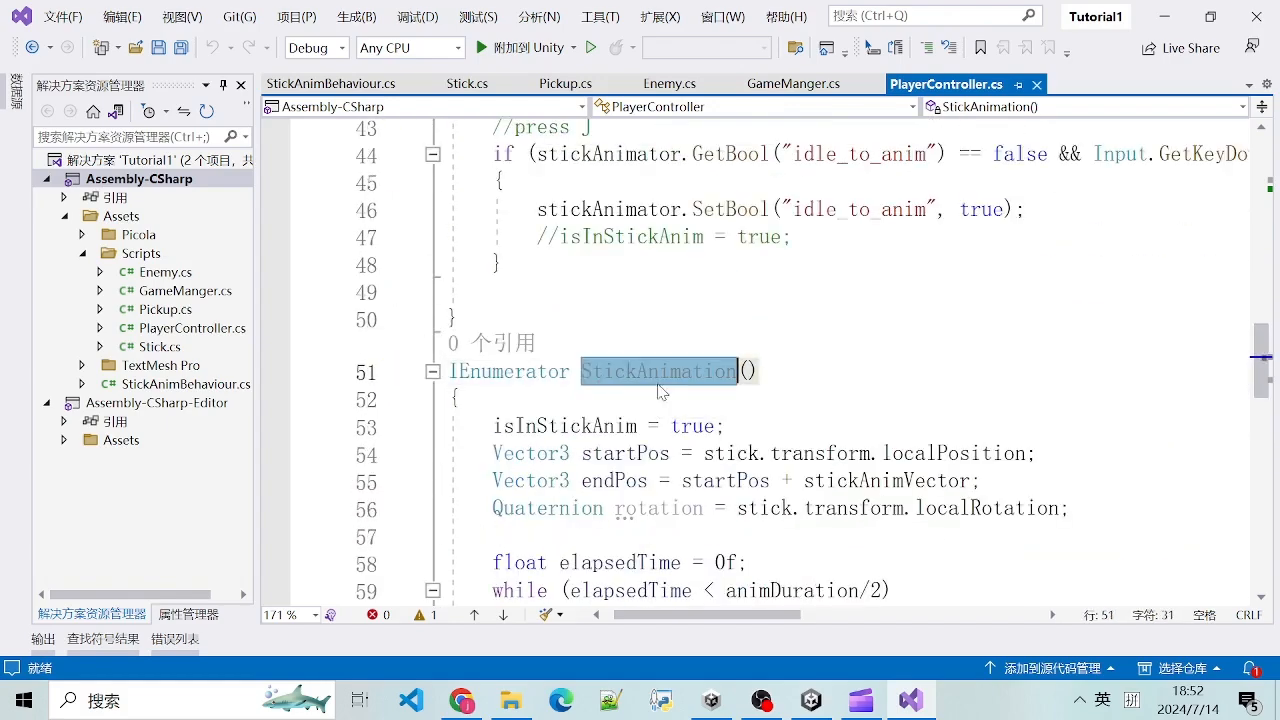
scroll(626, 449, down, 6)
scroll(650, 400, up, 6)
Step: Go from the StickAnimation declaration back to the Update method and highlight the press J block
click(669, 371)
key(Down)
key(Down)
key(Up)
key(Up)
key(Down)
scroll(633, 367, up, 2)
drag(490, 296, 870, 420)
click(870, 420)
click(866, 406)
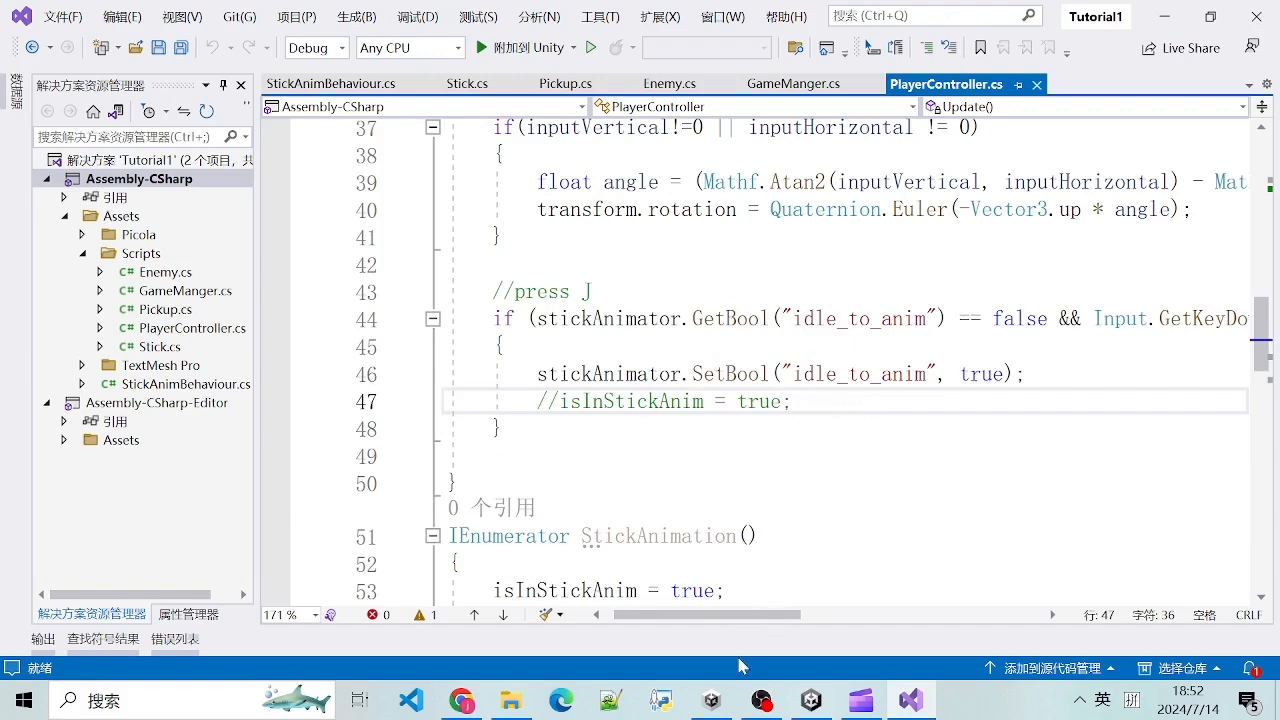
Step: Switch to Unity, select the StickAnimation -> Idle transition, and examine its exit time, settings and conditions
click(811, 700)
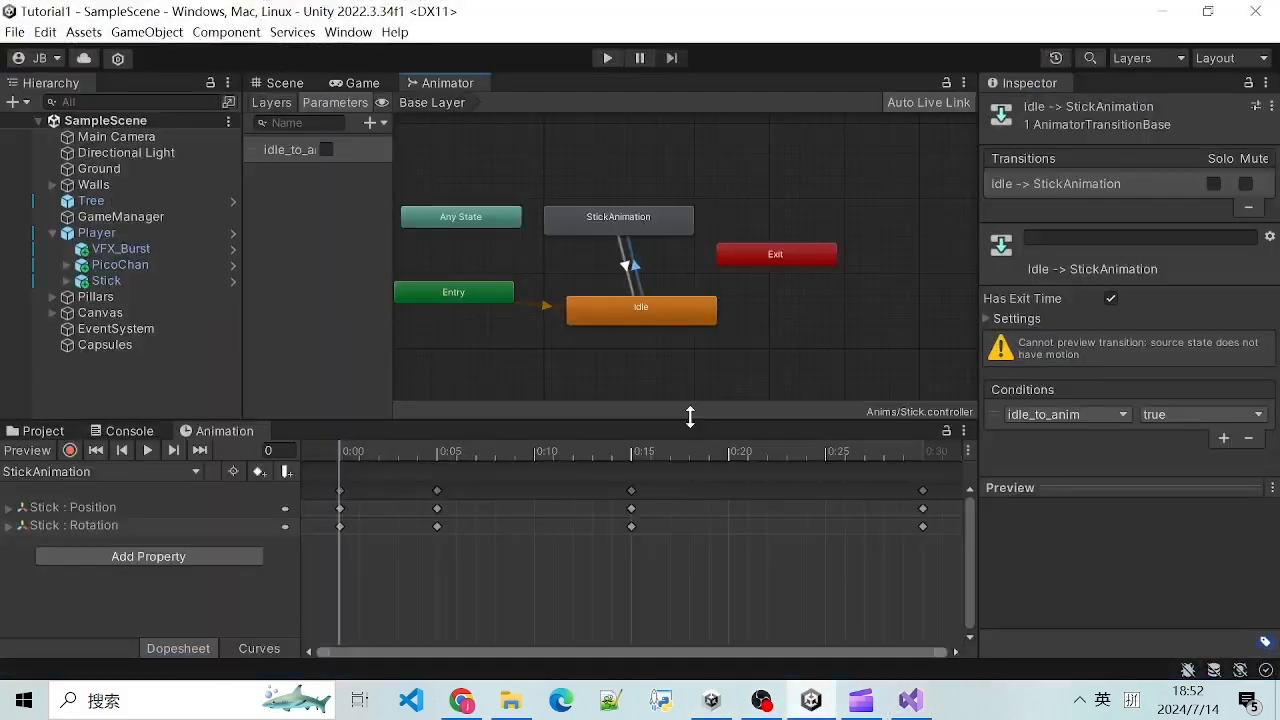
click(631, 266)
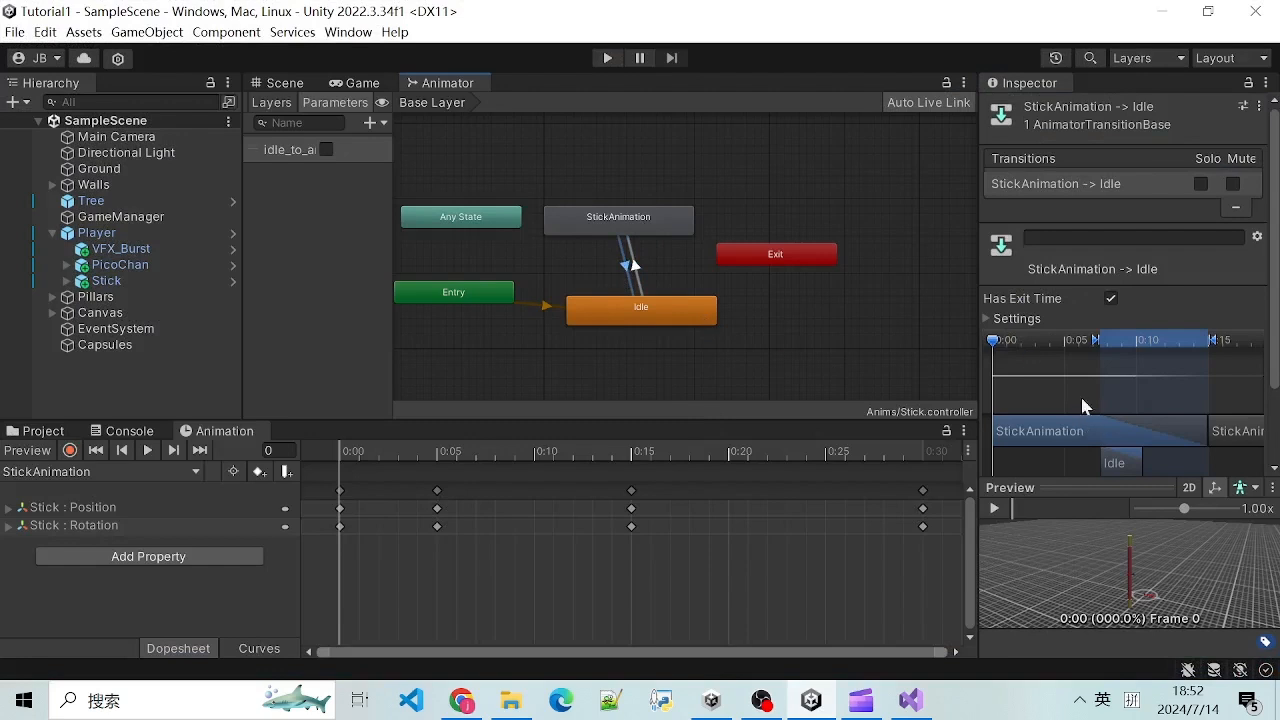
scroll(1086, 426, down, 2)
scroll(1076, 385, down, 1)
scroll(1046, 319, up, 2)
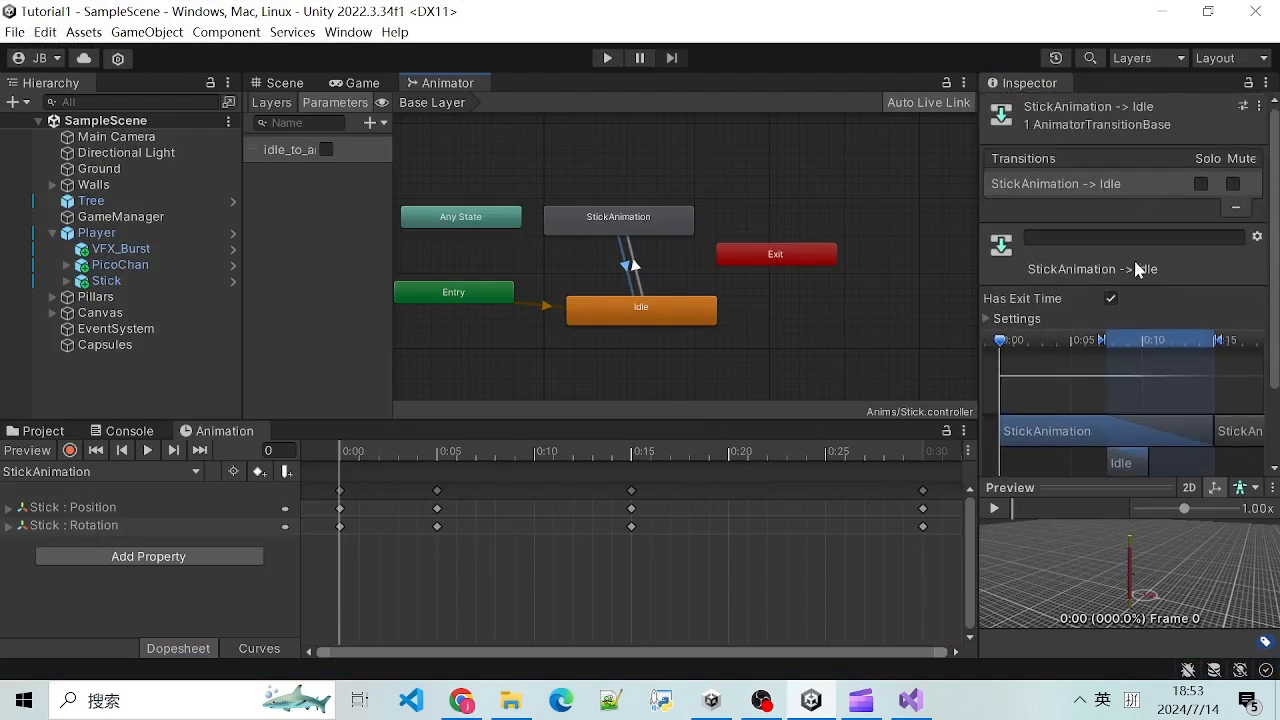
scroll(1104, 269, down, 2)
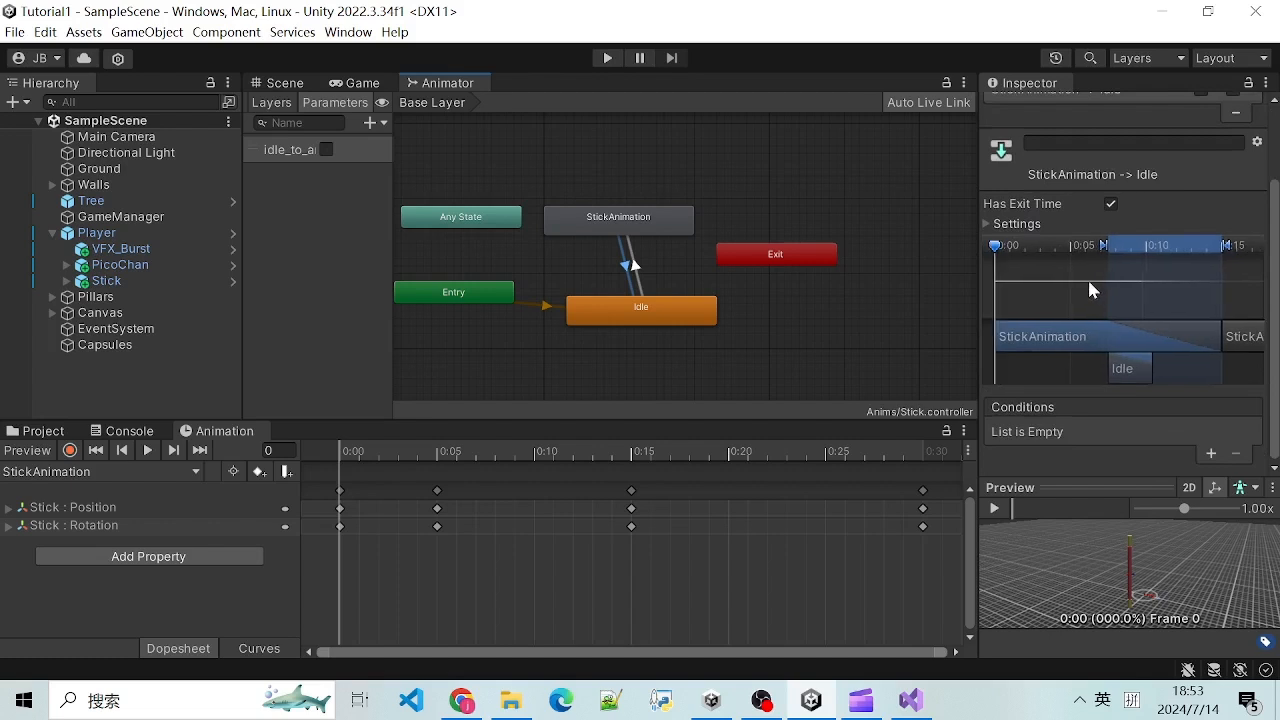
click(987, 224)
click(992, 225)
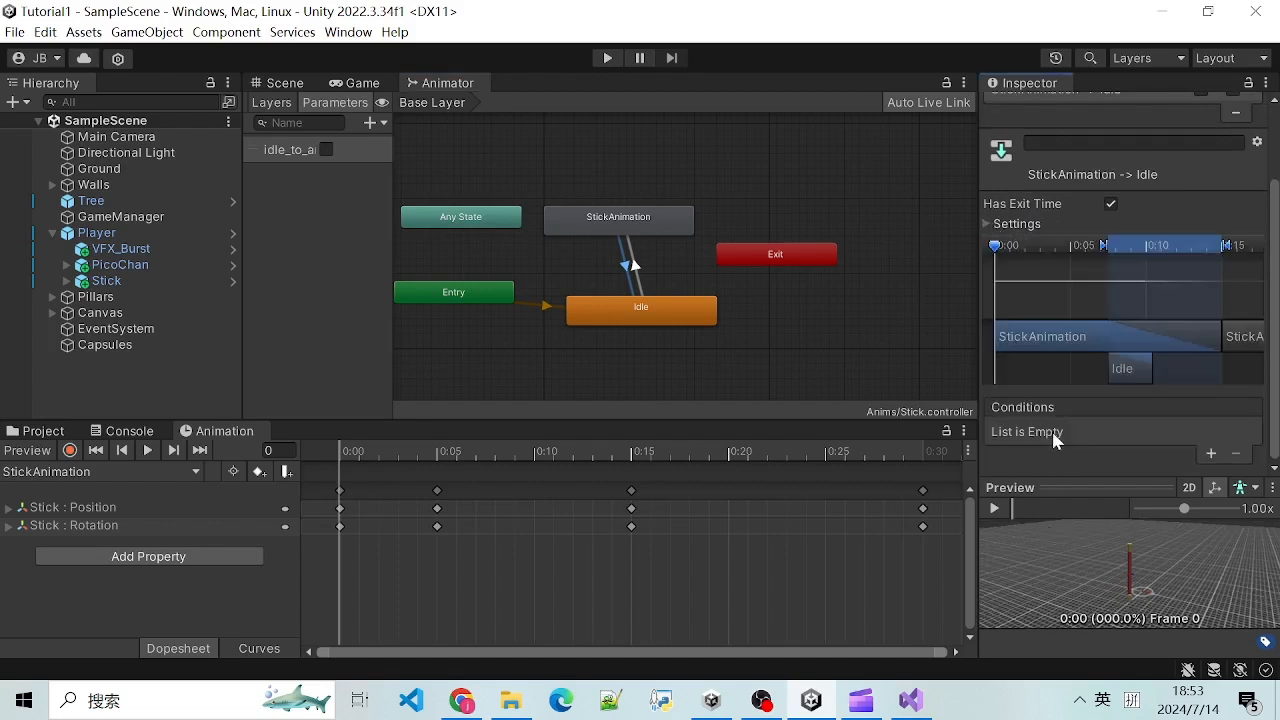
scroll(1140, 460, up, 1)
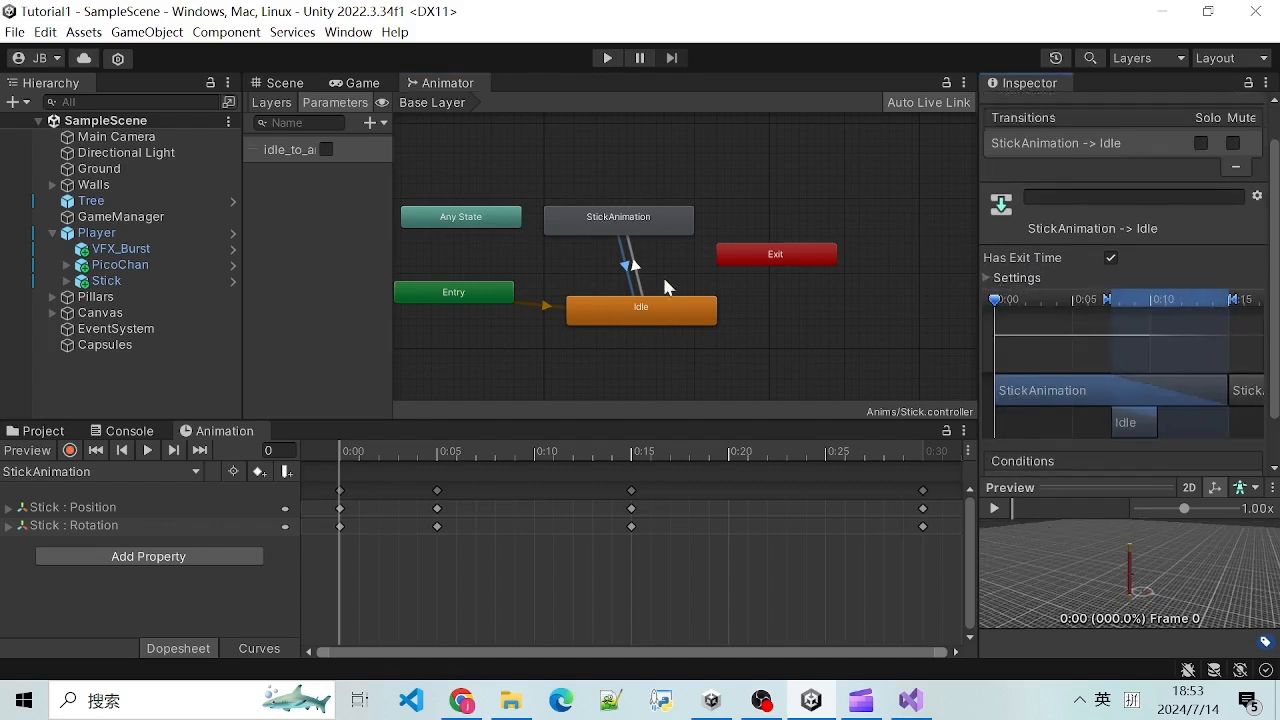
Step: Return to PlayerController.cs in Visual Studio and highlight the SetBool statement with the commented-out line below it
click(1145, 30)
click(824, 417)
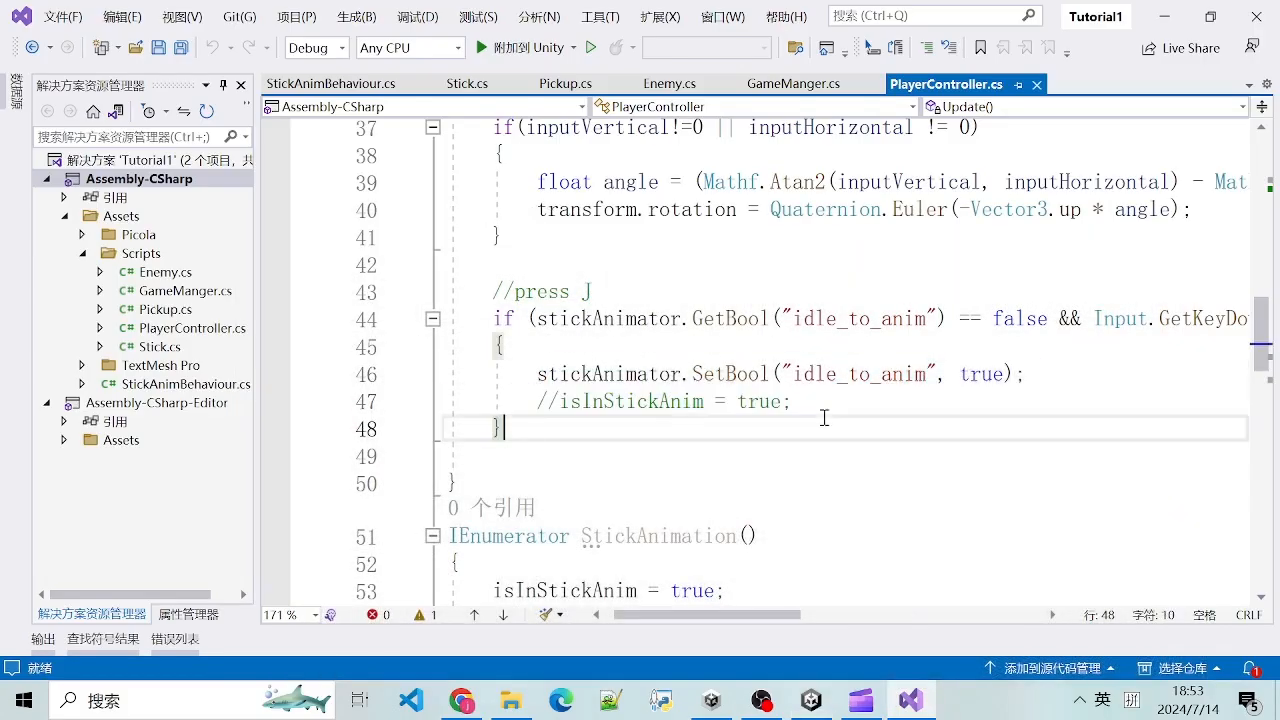
drag(538, 375, 784, 402)
click(828, 403)
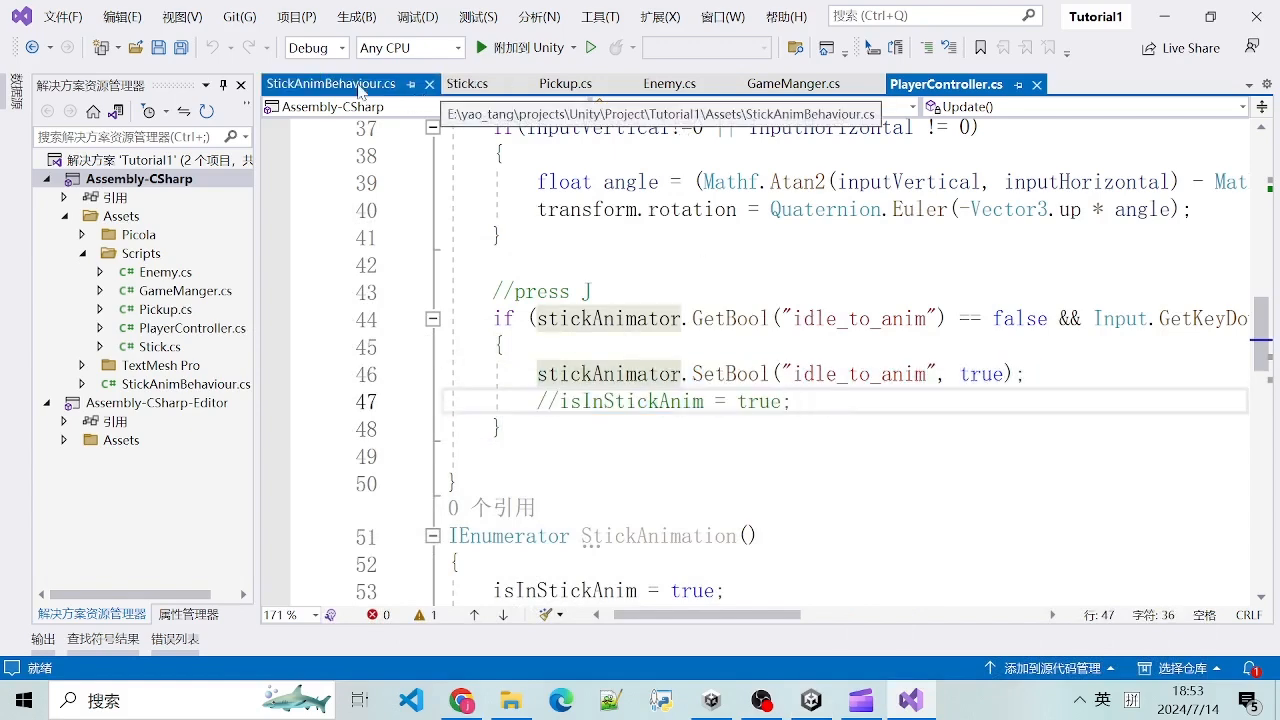
Step: Open StickAnimBehaviour.cs and highlight the OnStateExit method and its SetBool call on idle_to_anim
click(330, 84)
scroll(560, 337, up, 5)
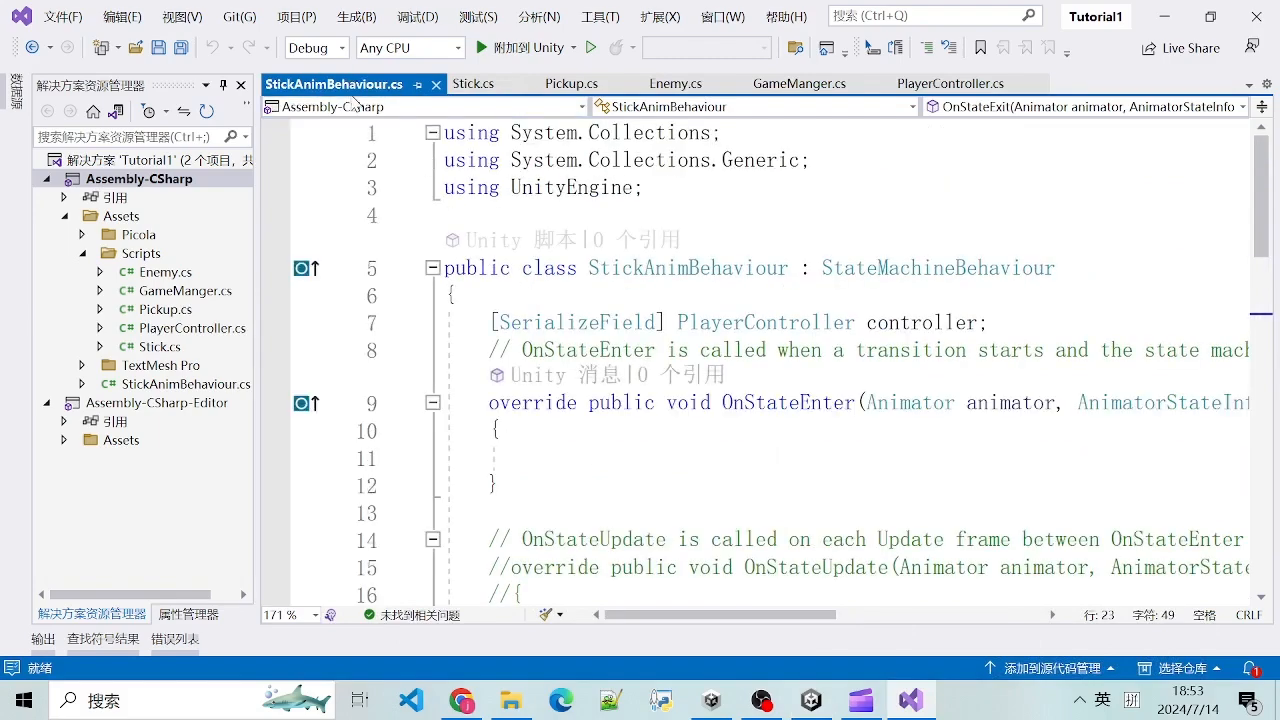
scroll(493, 427, down, 5)
scroll(510, 400, up, 3)
scroll(537, 374, down, 4)
drag(486, 265, 565, 396)
click(565, 396)
drag(490, 245, 1057, 317)
click(1057, 317)
Step: Switch to Unity, select the StickAnimation state, and inspect its attached behaviour and the choices for adding a behaviour script
click(1158, 22)
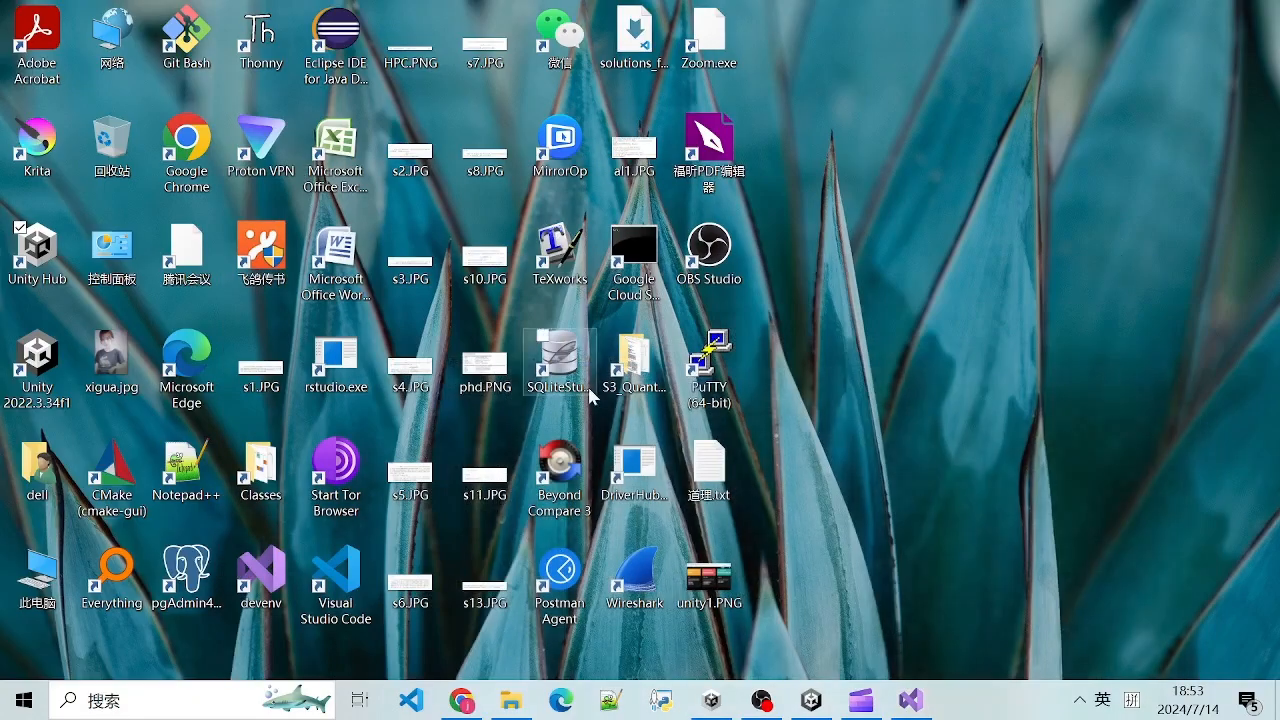
click(761, 700)
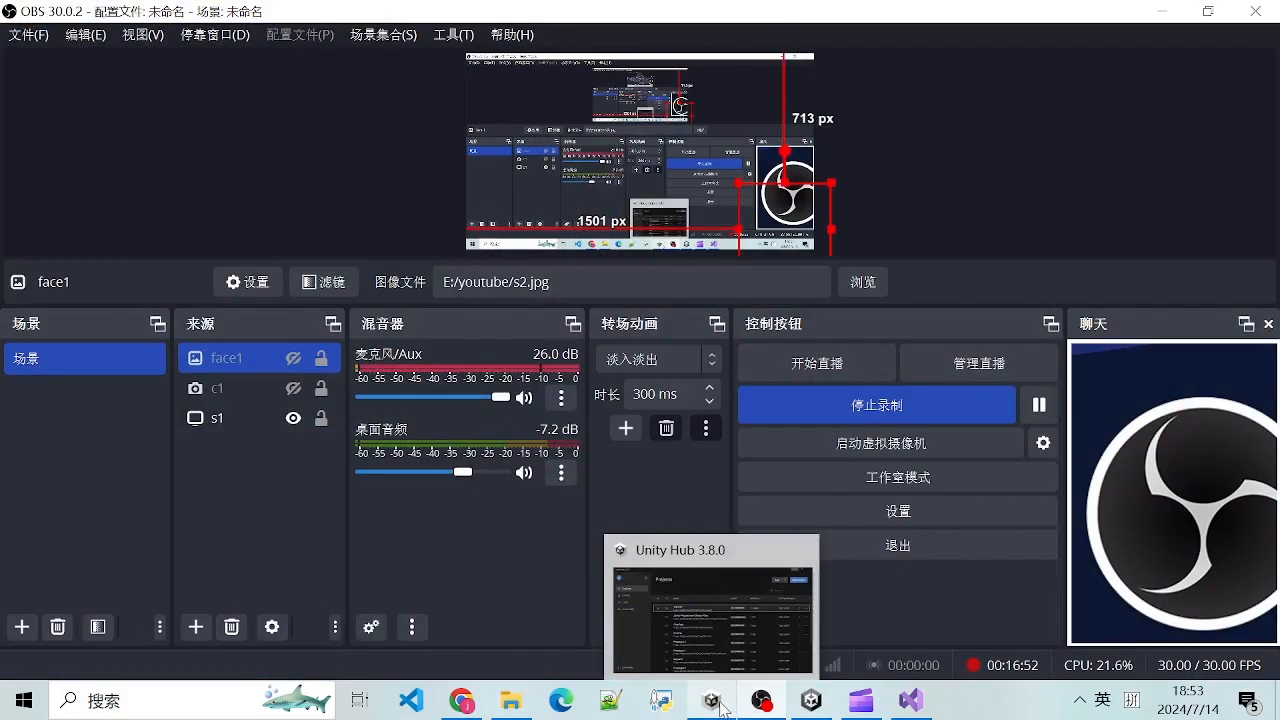
click(910, 700)
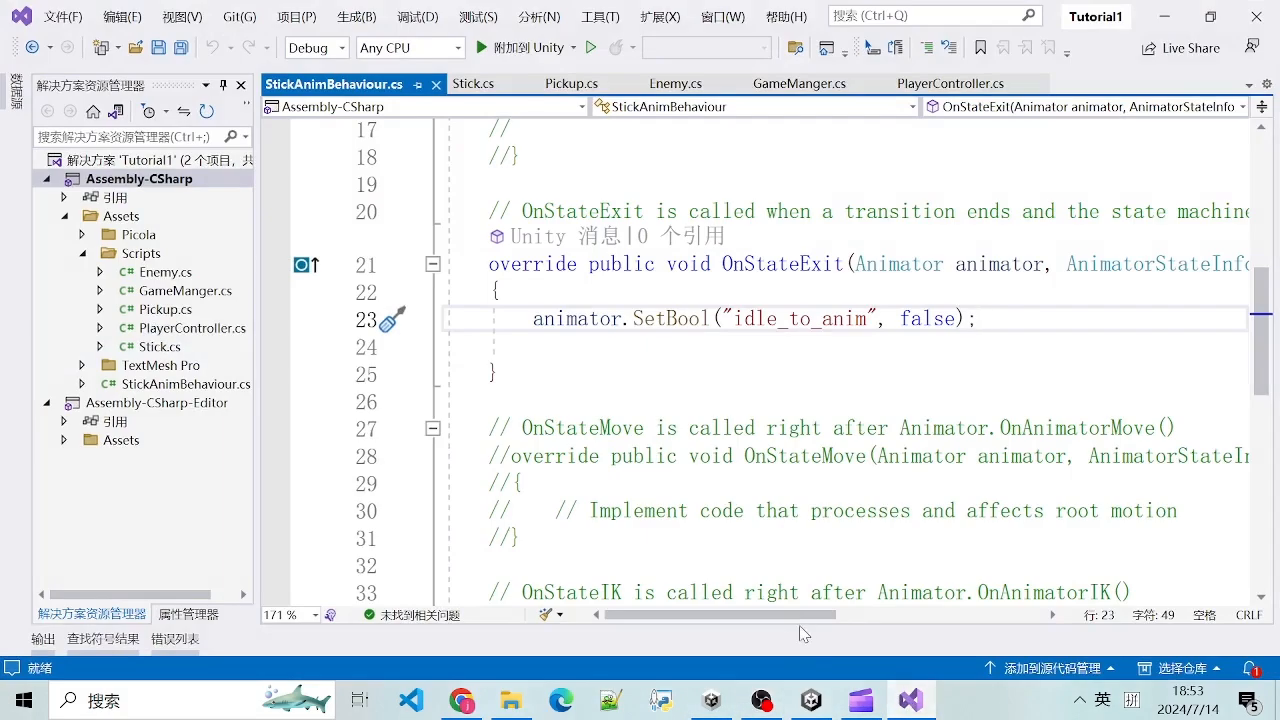
click(811, 700)
scroll(1083, 346, down, 2)
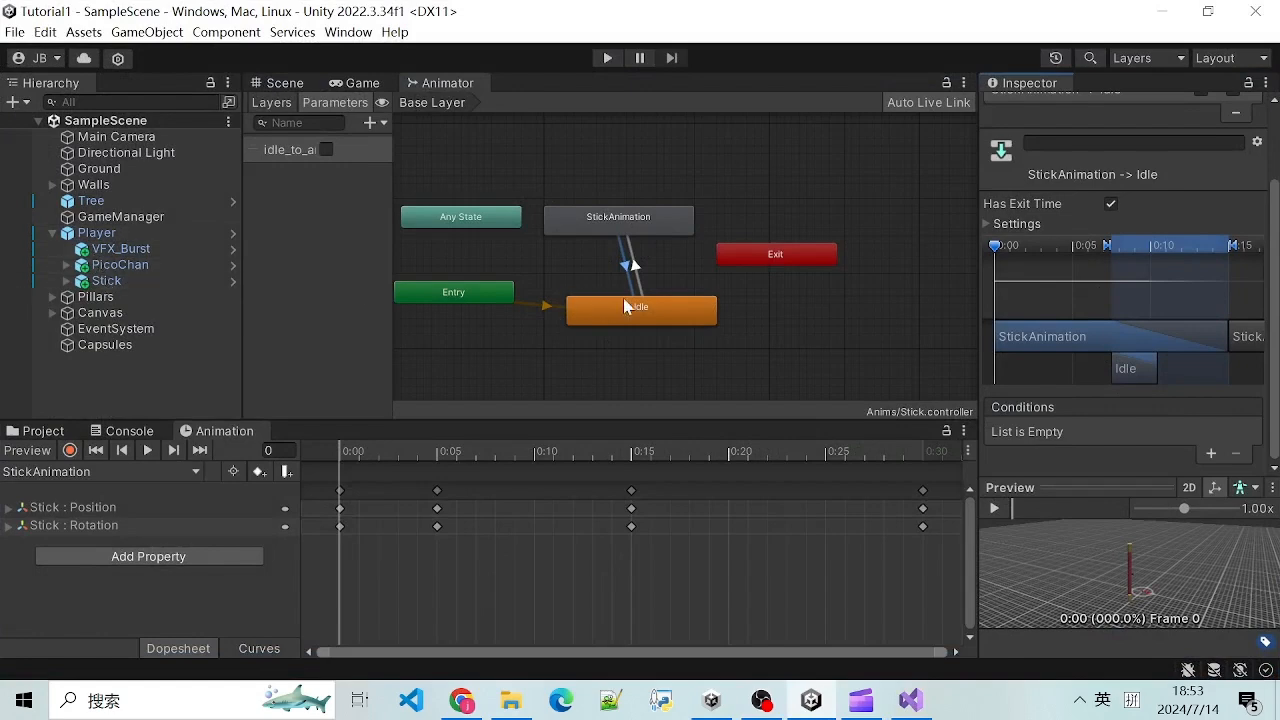
click(627, 232)
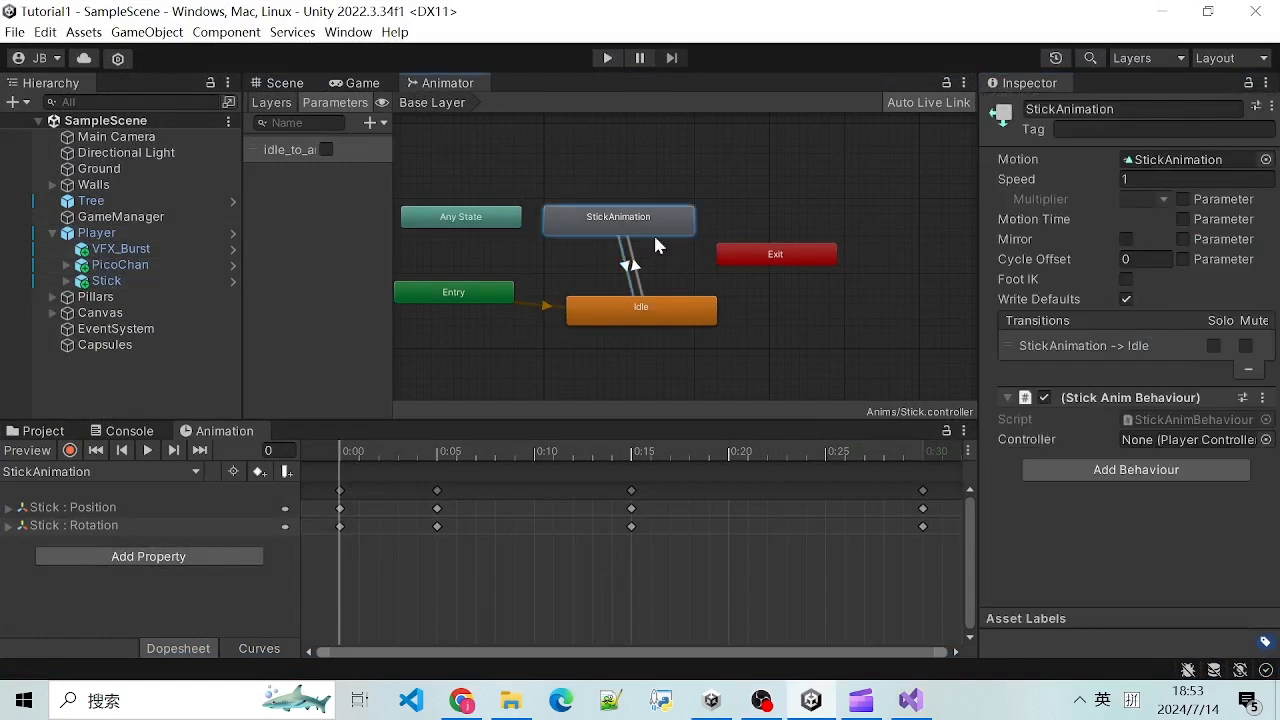
click(1125, 475)
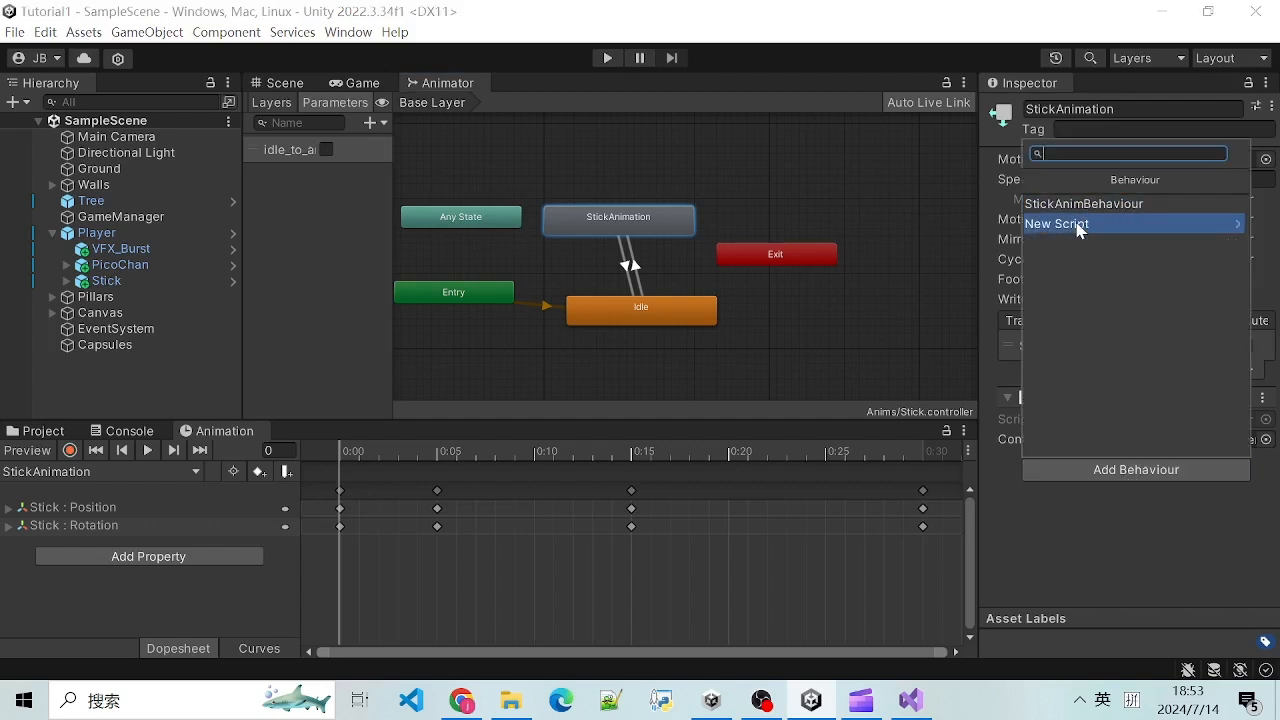
click(1085, 541)
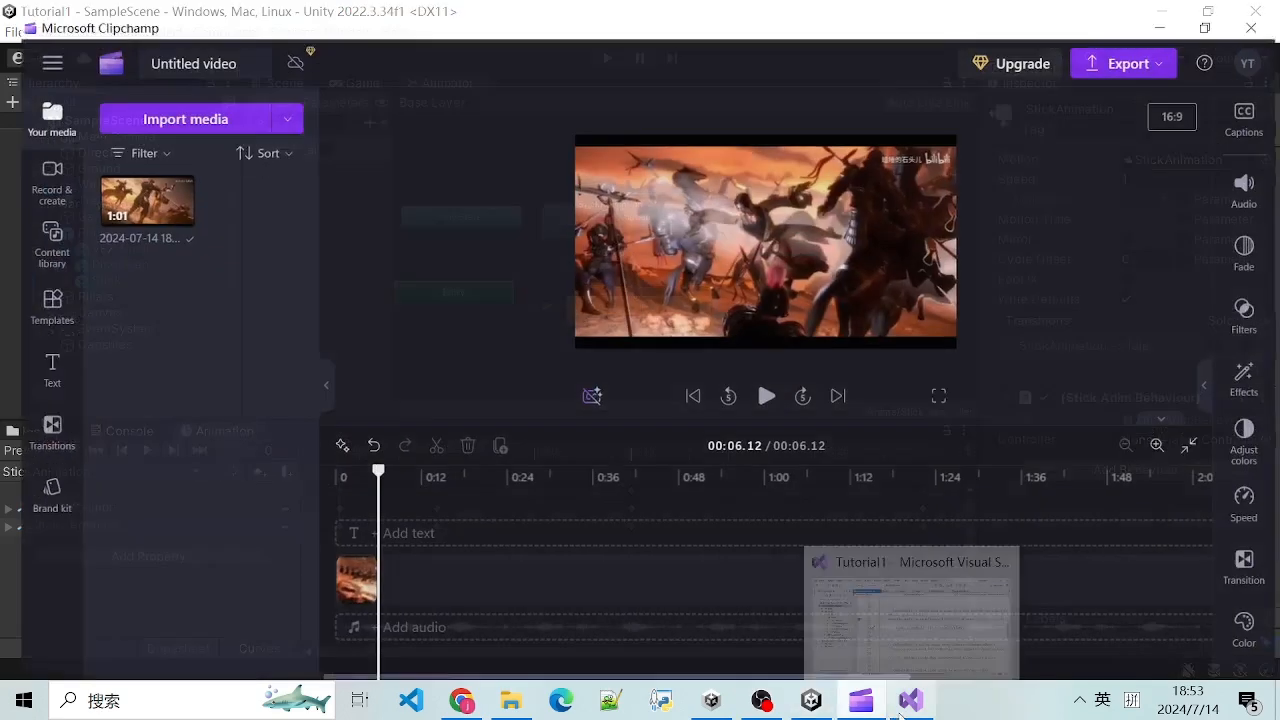
Step: Return to StickAnimBehaviour.cs in Visual Studio, skim the state callbacks, and highlight the OnStateExit body
click(914, 704)
scroll(731, 291, up, 5)
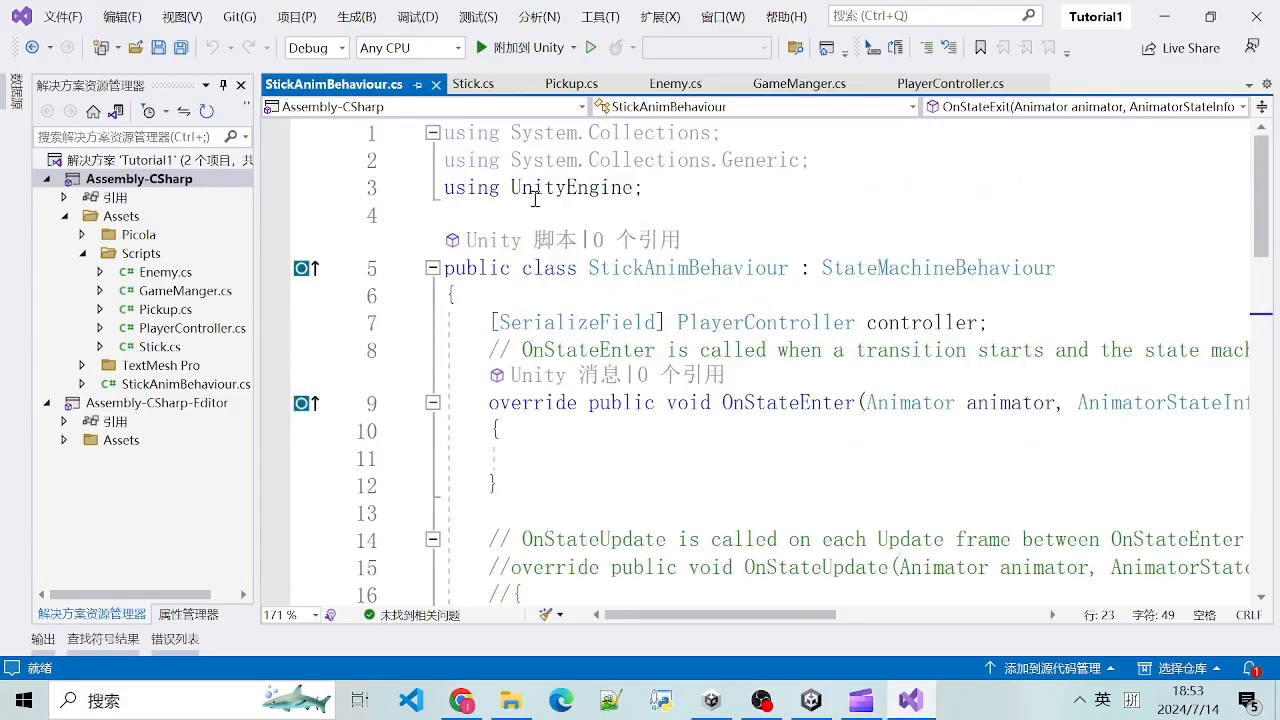
scroll(645, 317, down, 3)
scroll(949, 265, up, 2)
scroll(551, 391, down, 7)
scroll(523, 320, up, 5)
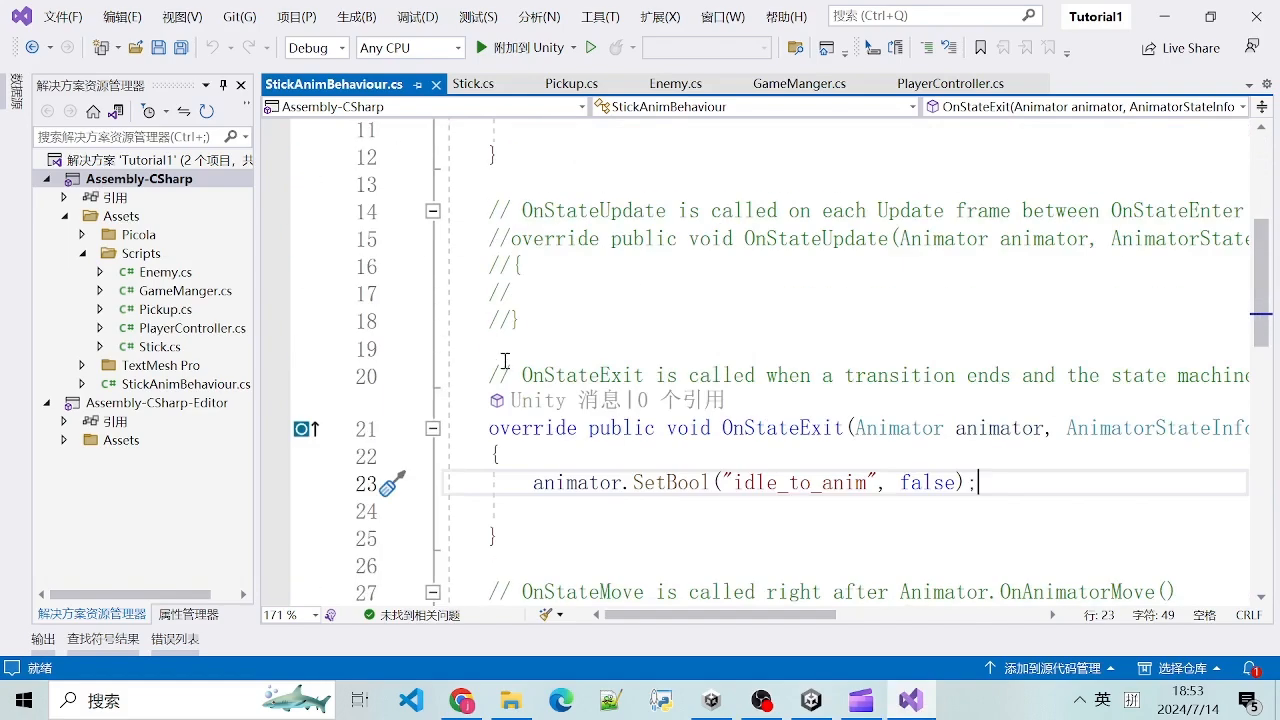
drag(488, 430, 677, 498)
click(670, 499)
drag(525, 488, 974, 486)
click(856, 482)
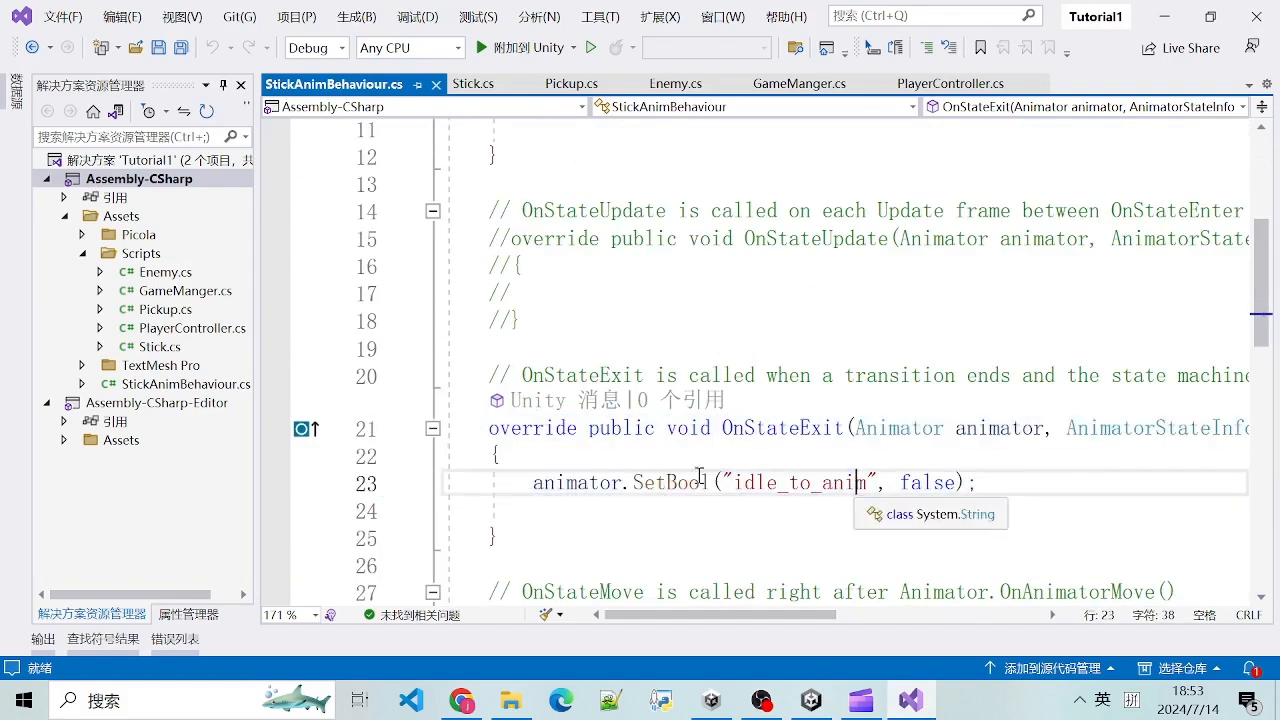
Step: Highlight the OnStateExit method name and relate it to the statement that sets idle_to_anim to false
double_click(733, 428)
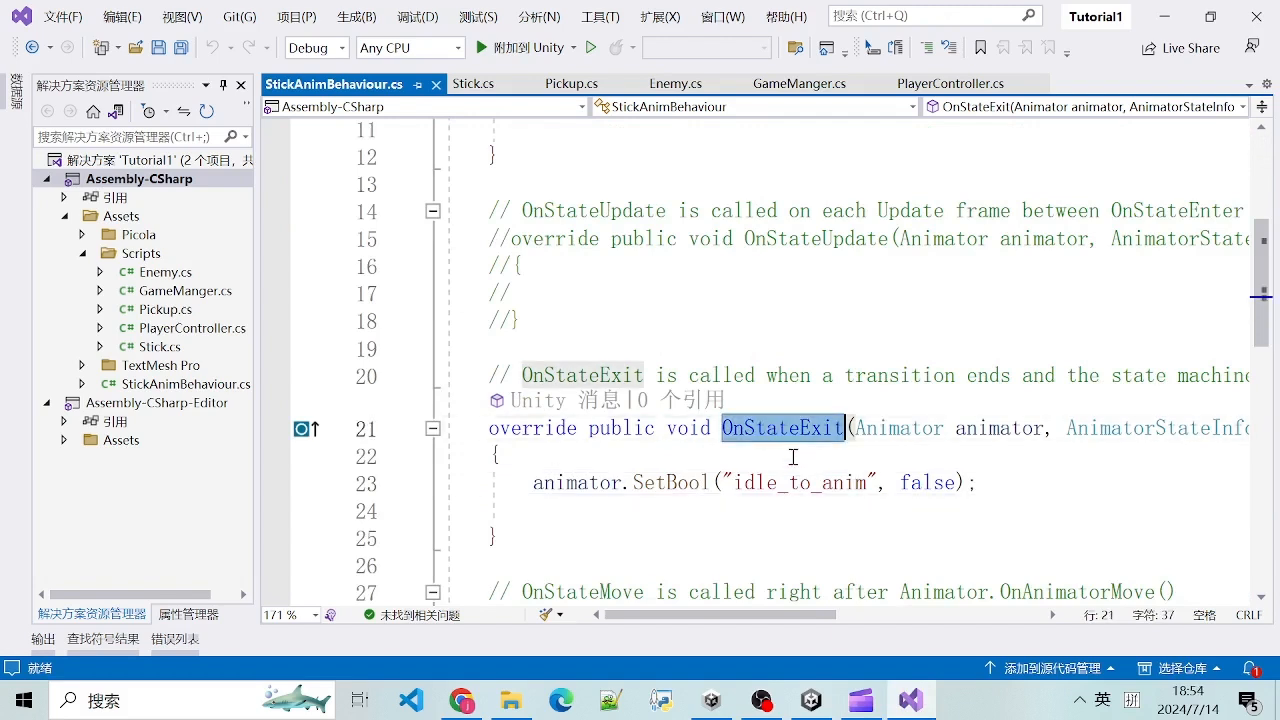
click(643, 482)
drag(533, 484, 984, 489)
click(986, 489)
double_click(802, 432)
click(623, 484)
drag(534, 483, 812, 486)
click(812, 486)
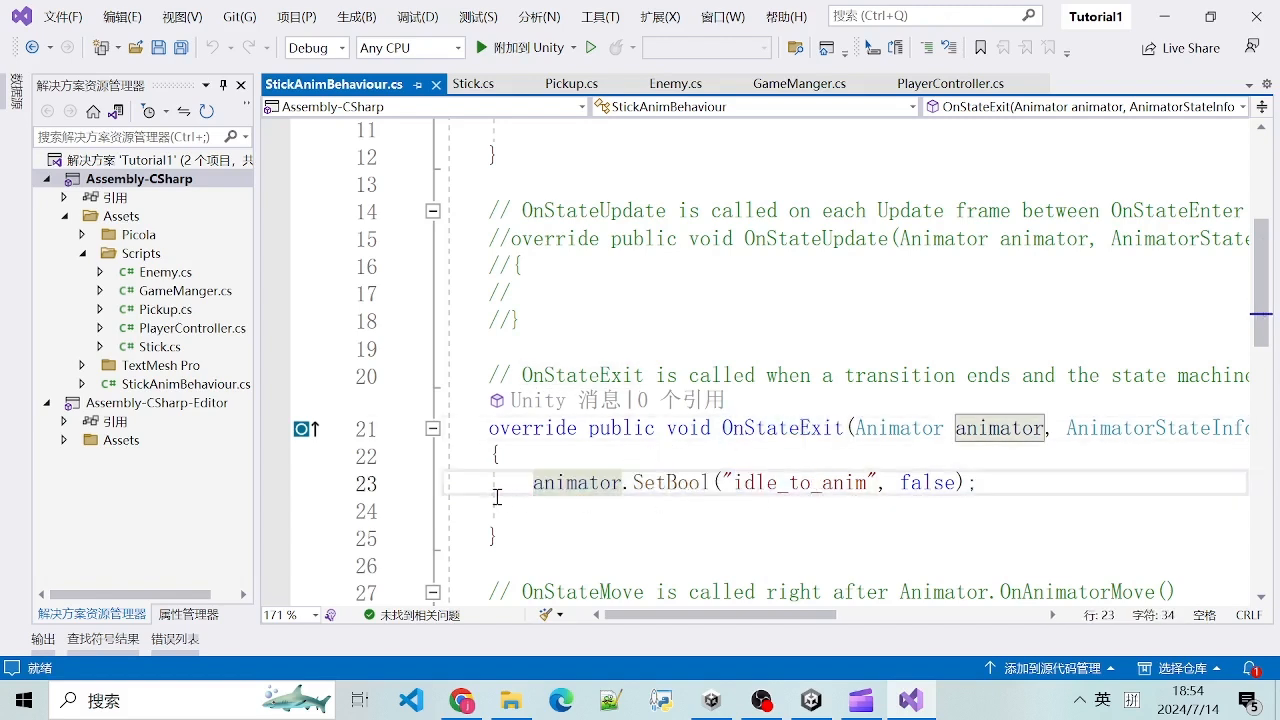
Step: Highlight the animator.SetBool("idle_to_anim", false) statement repeatedly, including its parameter name
drag(533, 484, 737, 483)
click(755, 484)
double_click(785, 484)
click(533, 484)
drag(533, 484, 1026, 485)
click(533, 483)
click(986, 480)
click(540, 483)
click(1006, 484)
click(533, 483)
click(1026, 485)
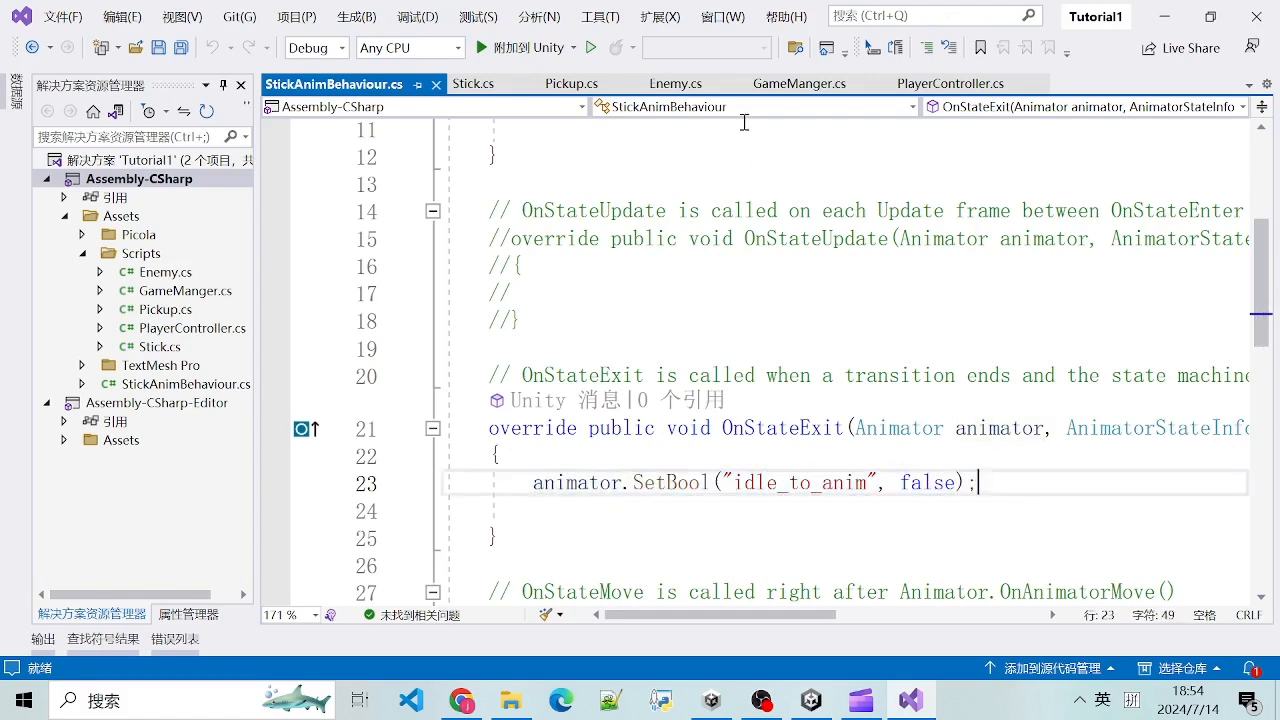
Step: Open PlayerController.cs and highlight the press J block, including the false value in its idle_to_anim condition
click(955, 83)
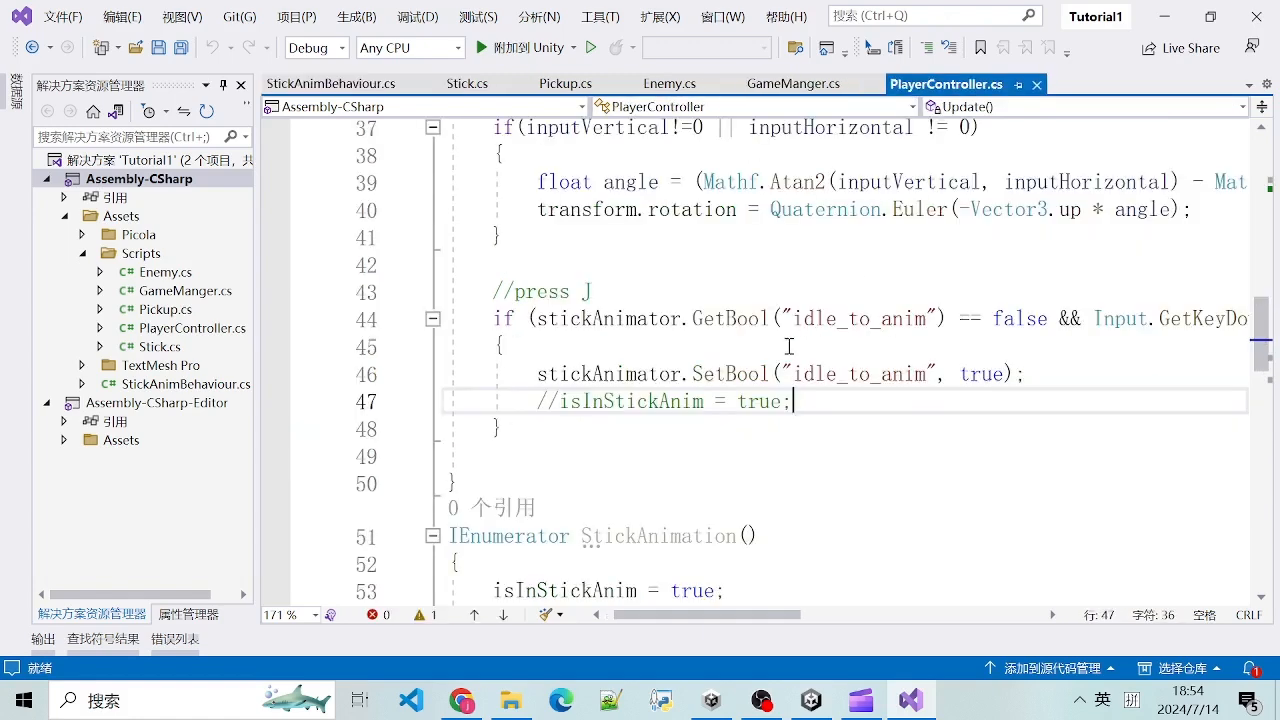
drag(494, 291, 785, 401)
click(791, 401)
click(492, 291)
click(668, 374)
scroll(850, 307, up, 1)
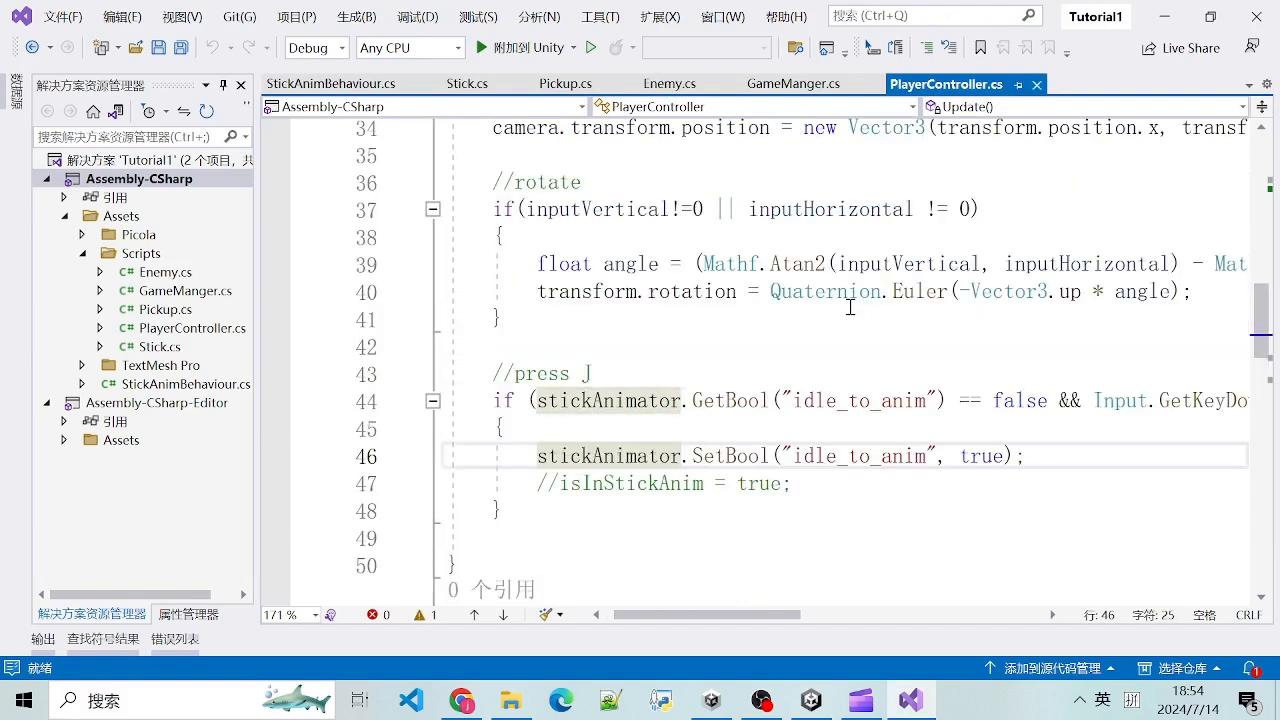
double_click(1000, 401)
drag(494, 374, 632, 406)
click(594, 408)
click(639, 408)
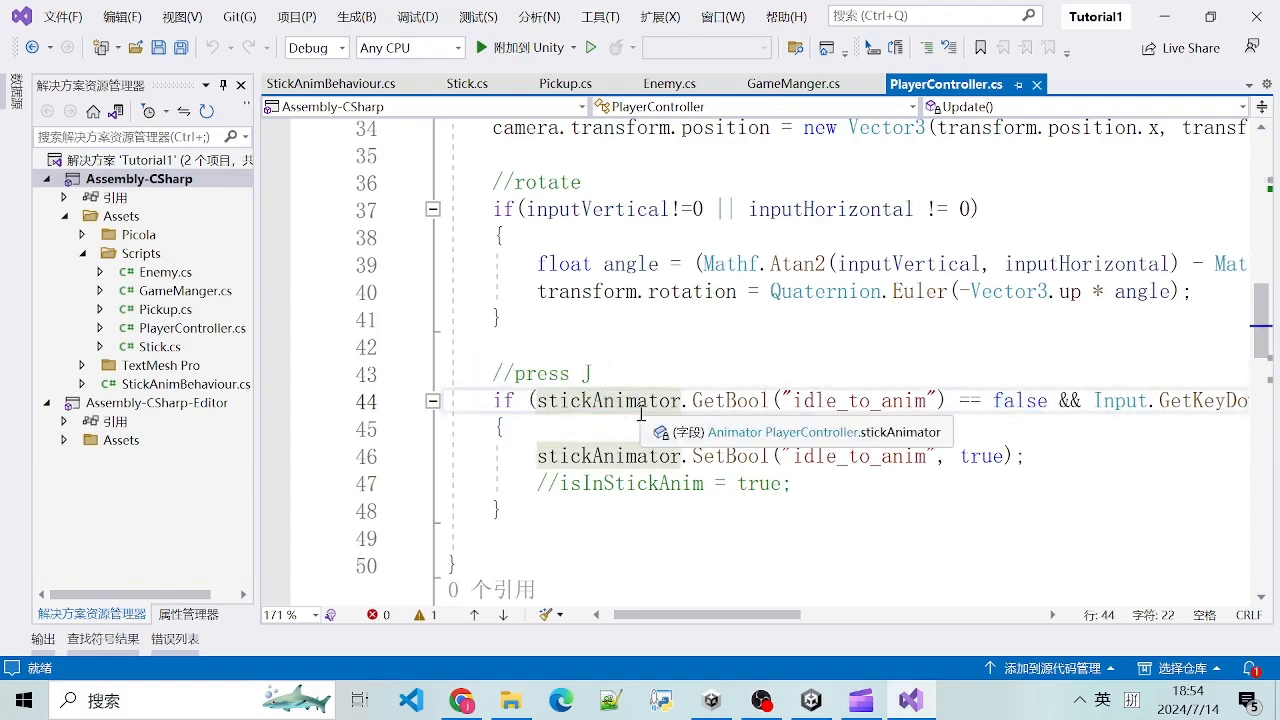
Step: Trace the press J block from its comment through the if condition and SetBool call to the closing brace
drag(485, 374, 1052, 466)
click(550, 419)
click(486, 374)
click(540, 401)
click(614, 432)
click(1052, 462)
drag(490, 375, 551, 511)
click(560, 528)
drag(490, 370, 577, 457)
click(604, 489)
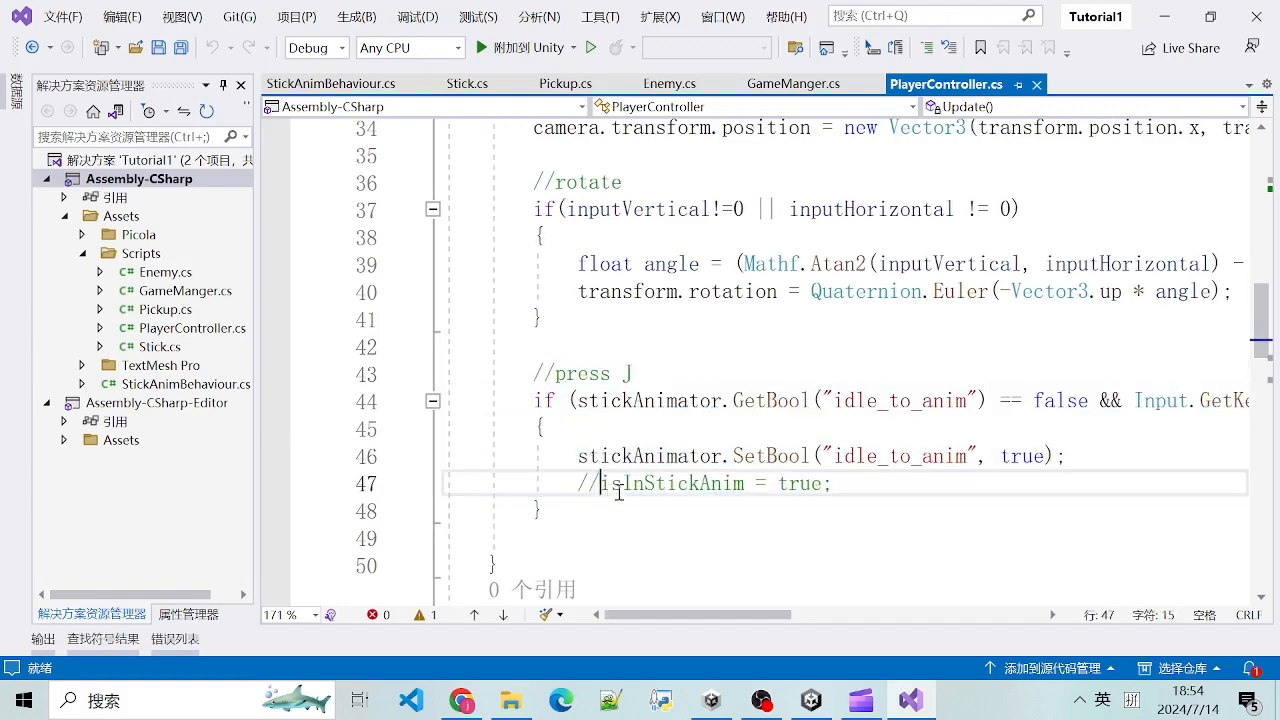
Step: Switch to Unity, examine the StickAnimation -> Idle transition's exit time and conditions, and inspect the Idle state's properties
click(811, 700)
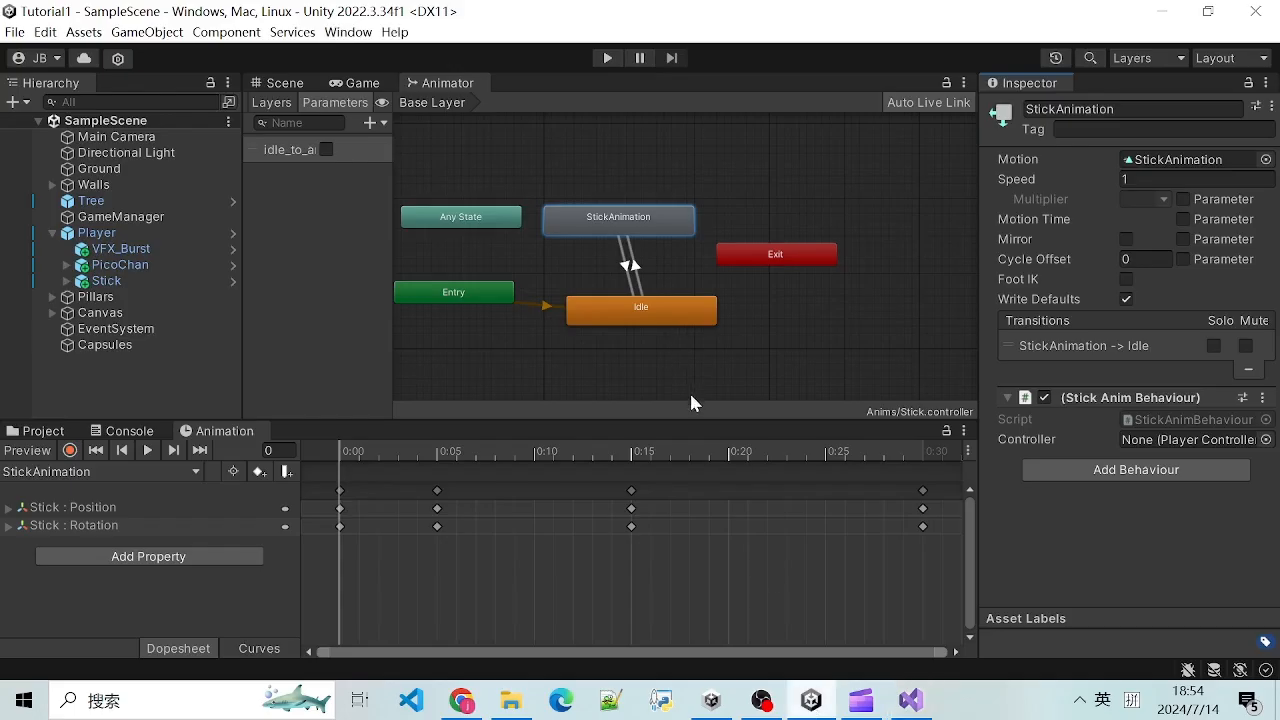
click(627, 266)
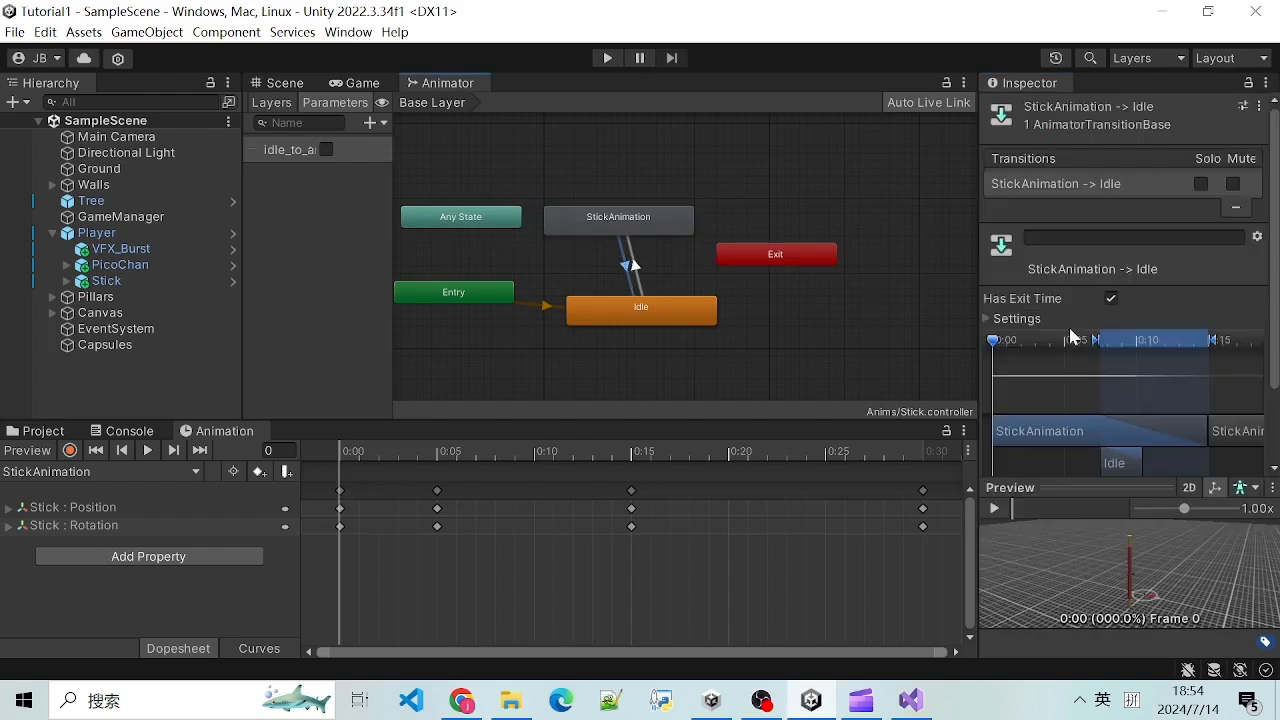
scroll(1078, 290, down, 3)
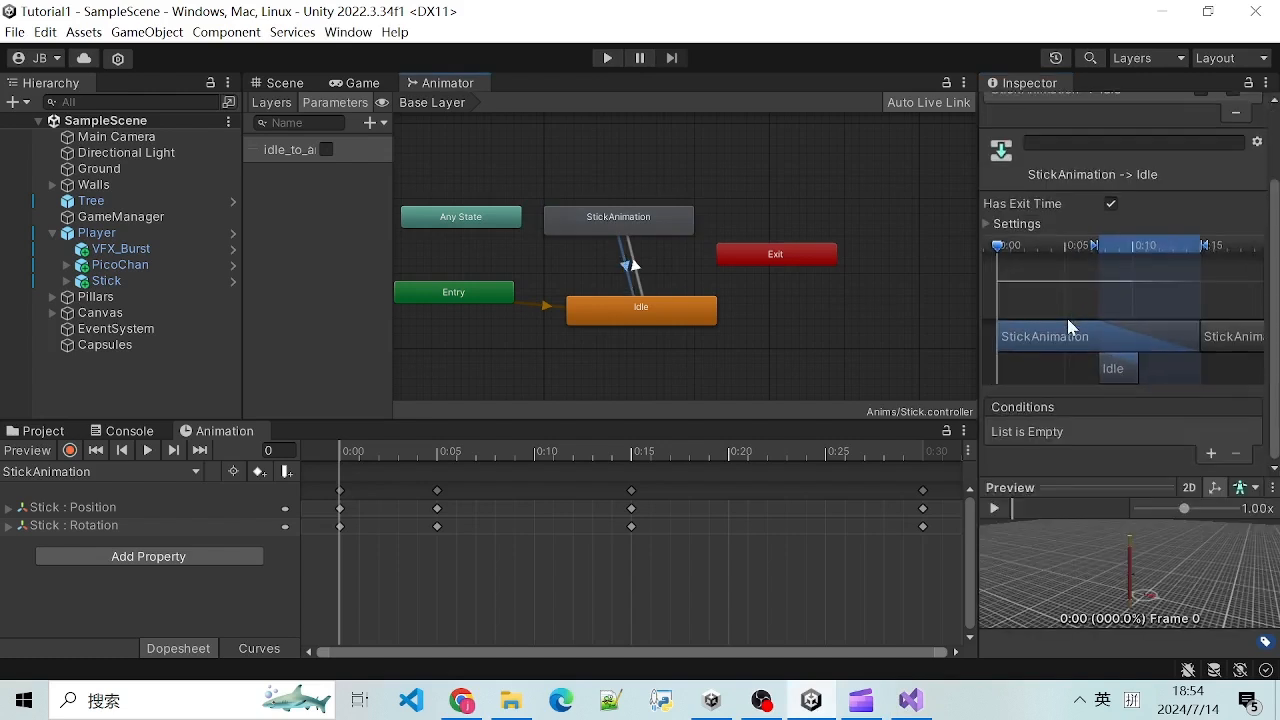
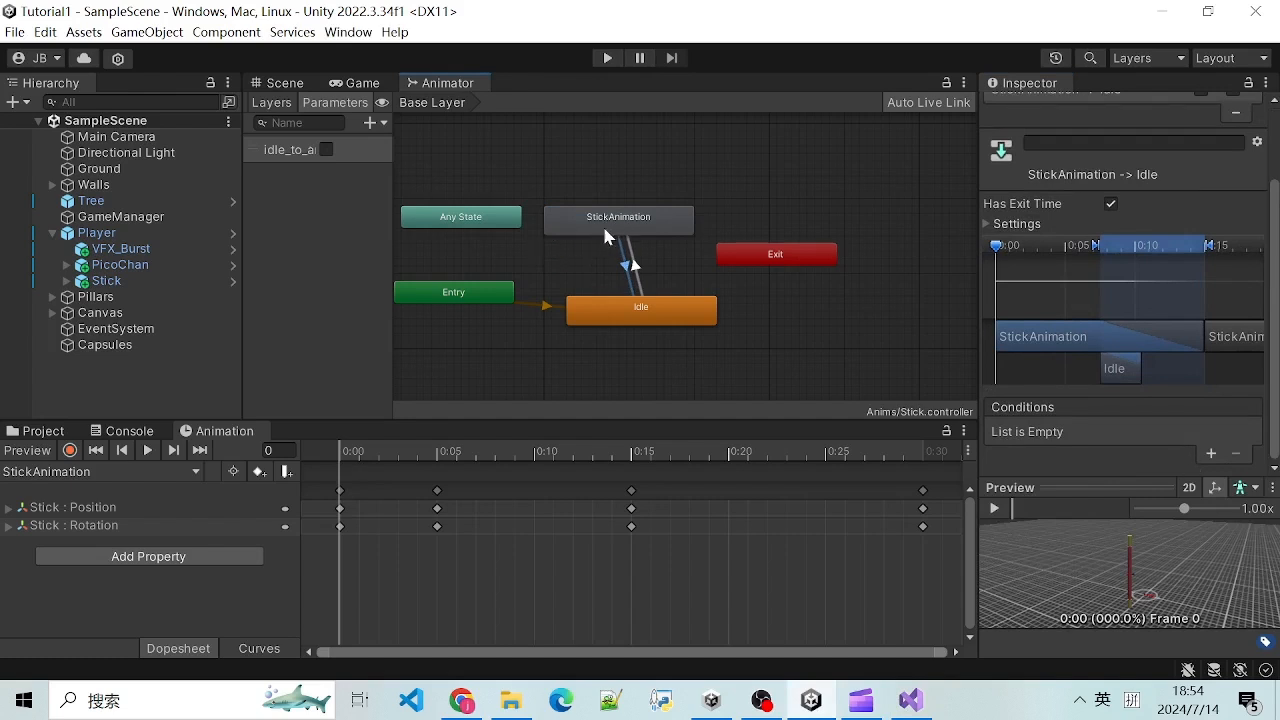
click(640, 318)
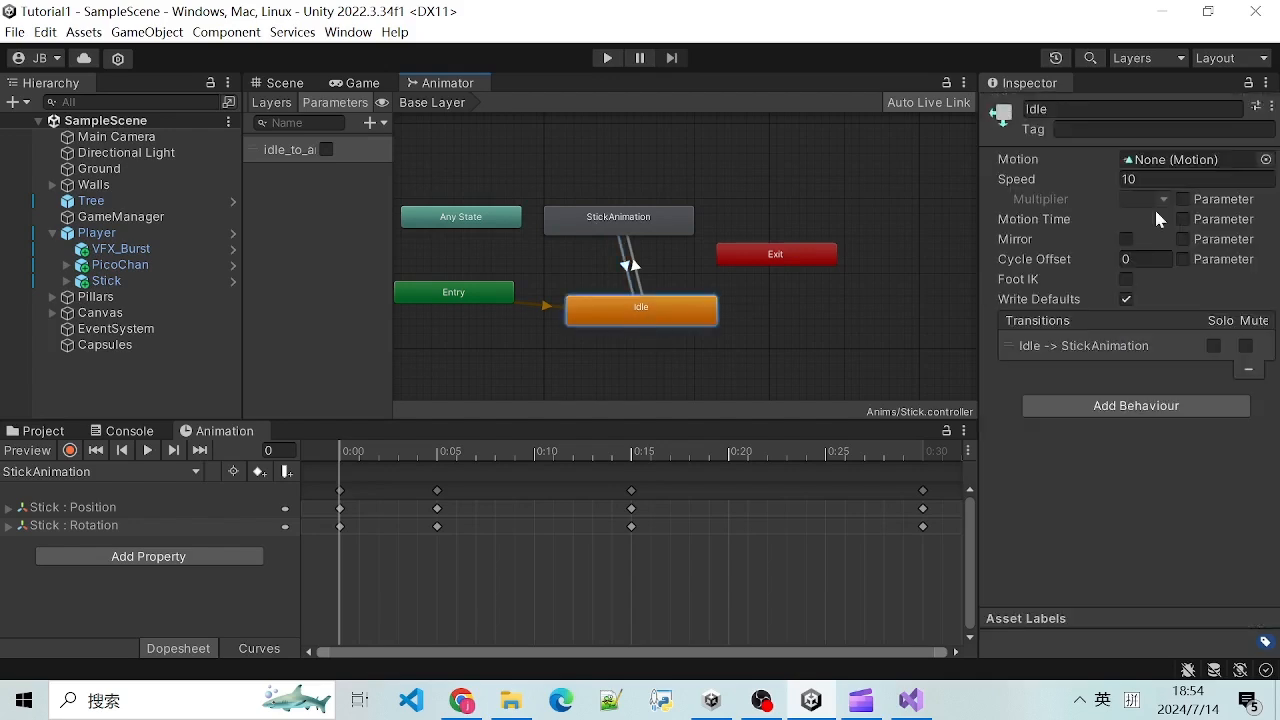
Step: Go back to PlayerController.cs in Visual Studio and highlight the press J block down to its SetBool call
click(887, 680)
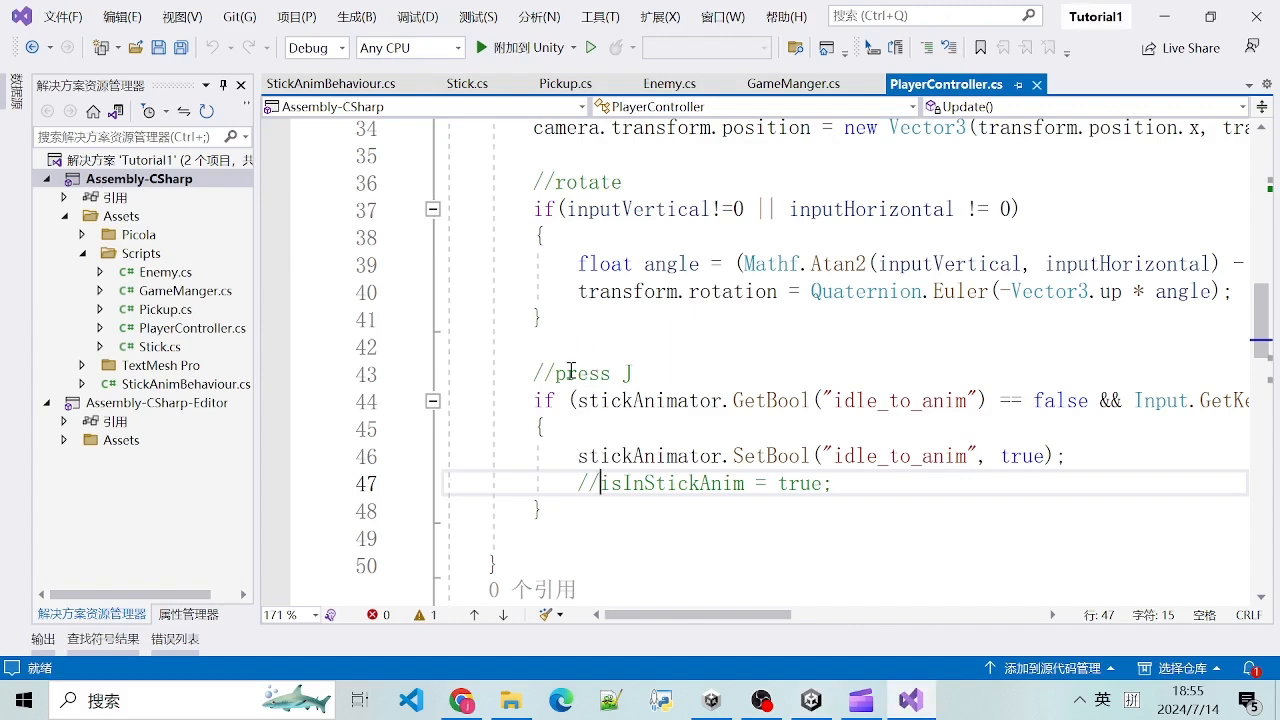
drag(535, 371, 600, 524)
click(609, 534)
drag(536, 378, 523, 505)
click(778, 455)
click(523, 354)
drag(535, 373, 830, 456)
click(806, 456)
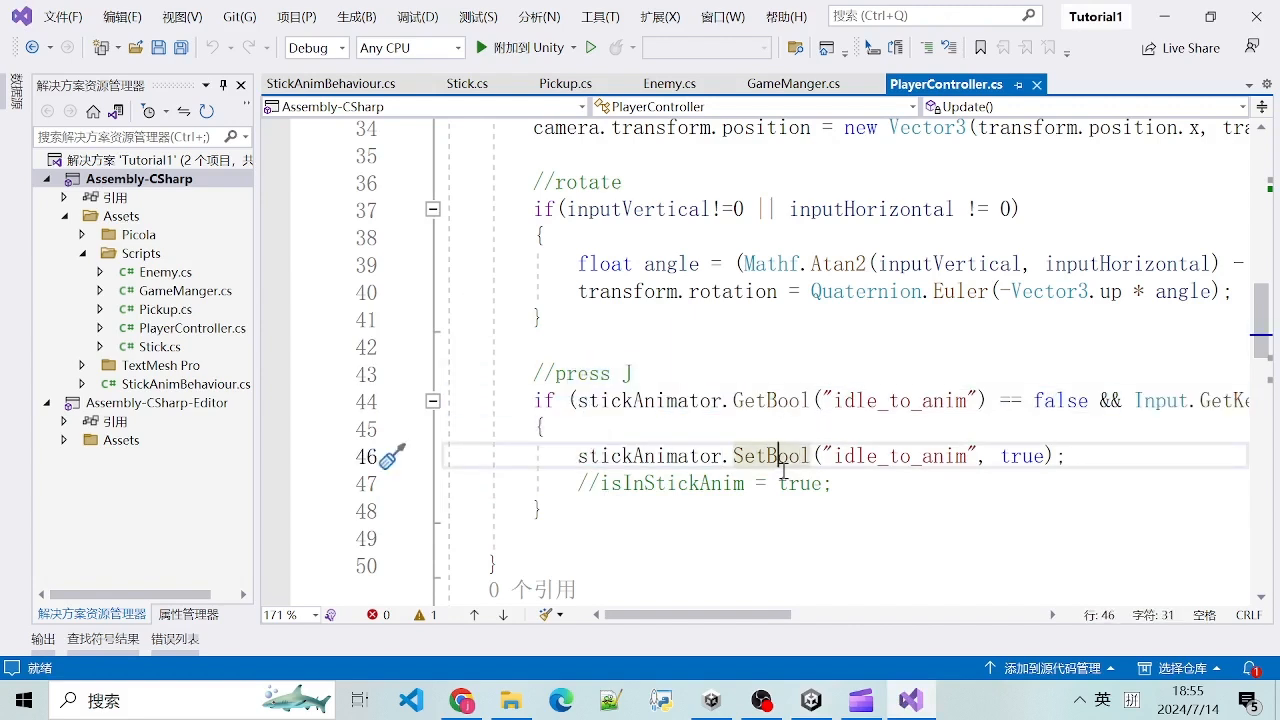
Step: Switch to Unity and compare the properties of the StickAnimation and Idle states in the Animator graph
click(811, 700)
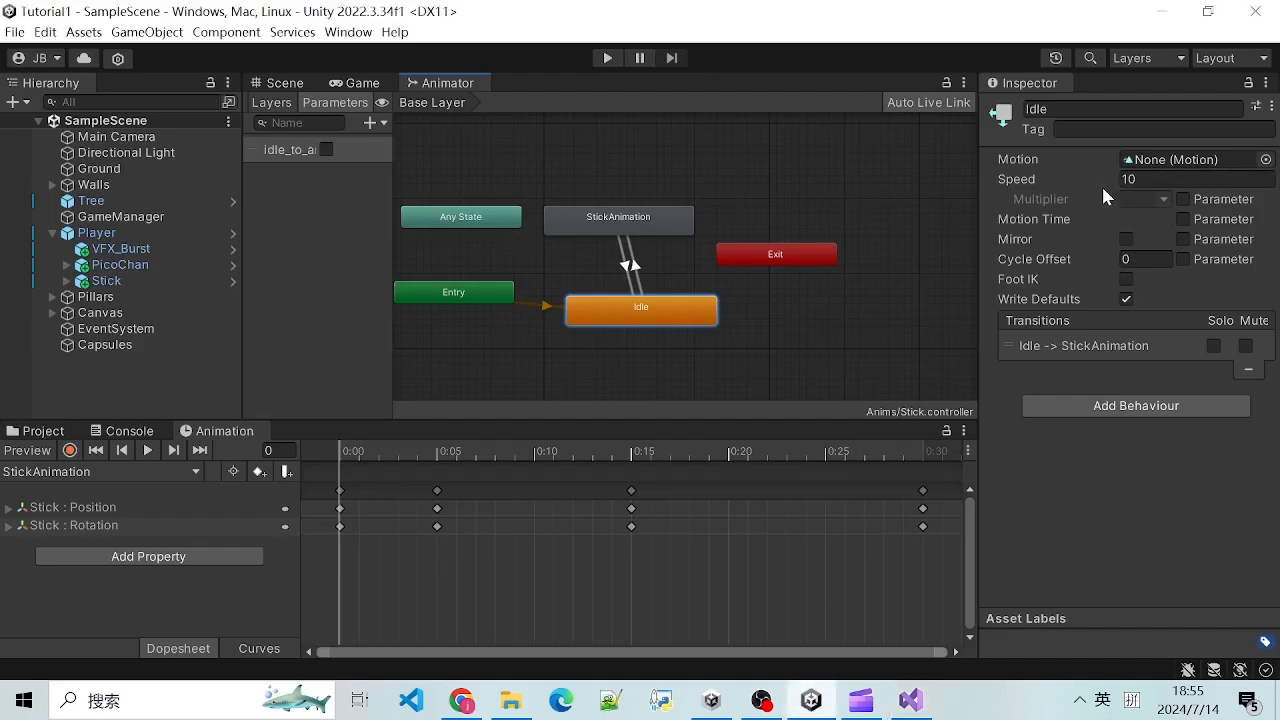
click(606, 238)
click(658, 322)
click(625, 230)
scroll(706, 203, up, 1)
scroll(708, 211, down, 2)
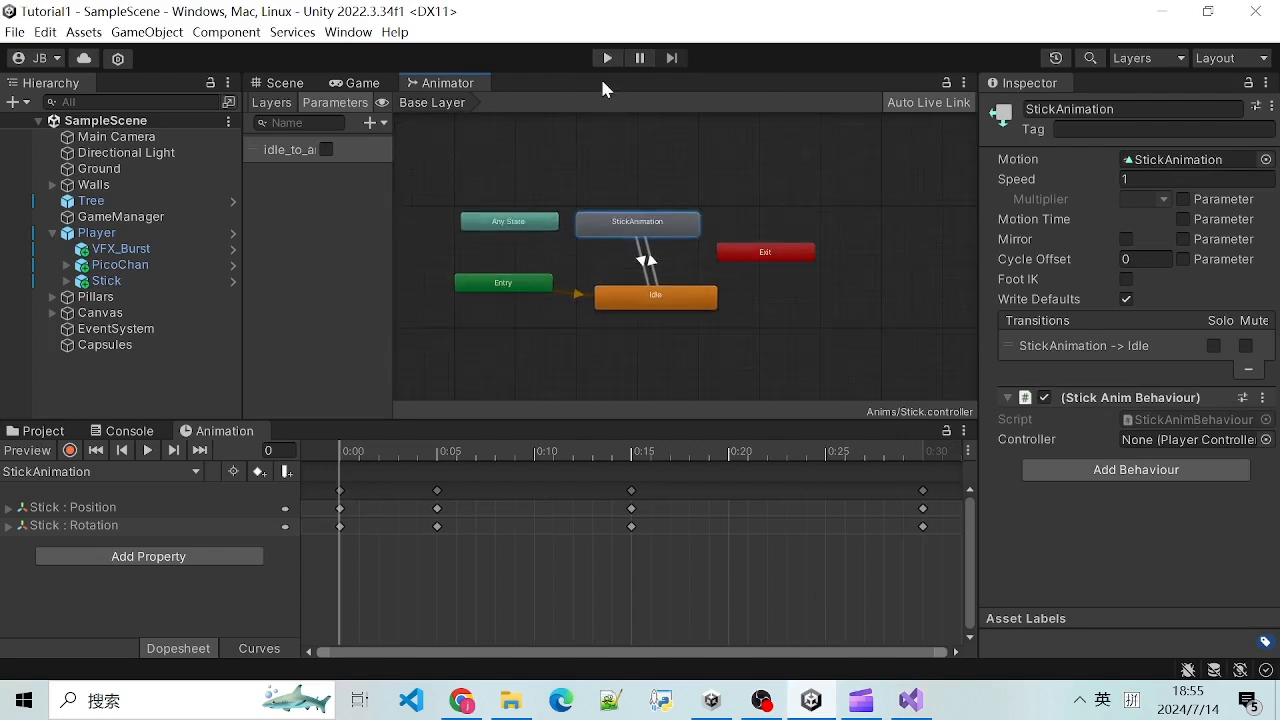
Step: Set the Game view's play behaviour to Play Focused and start Play mode
click(360, 84)
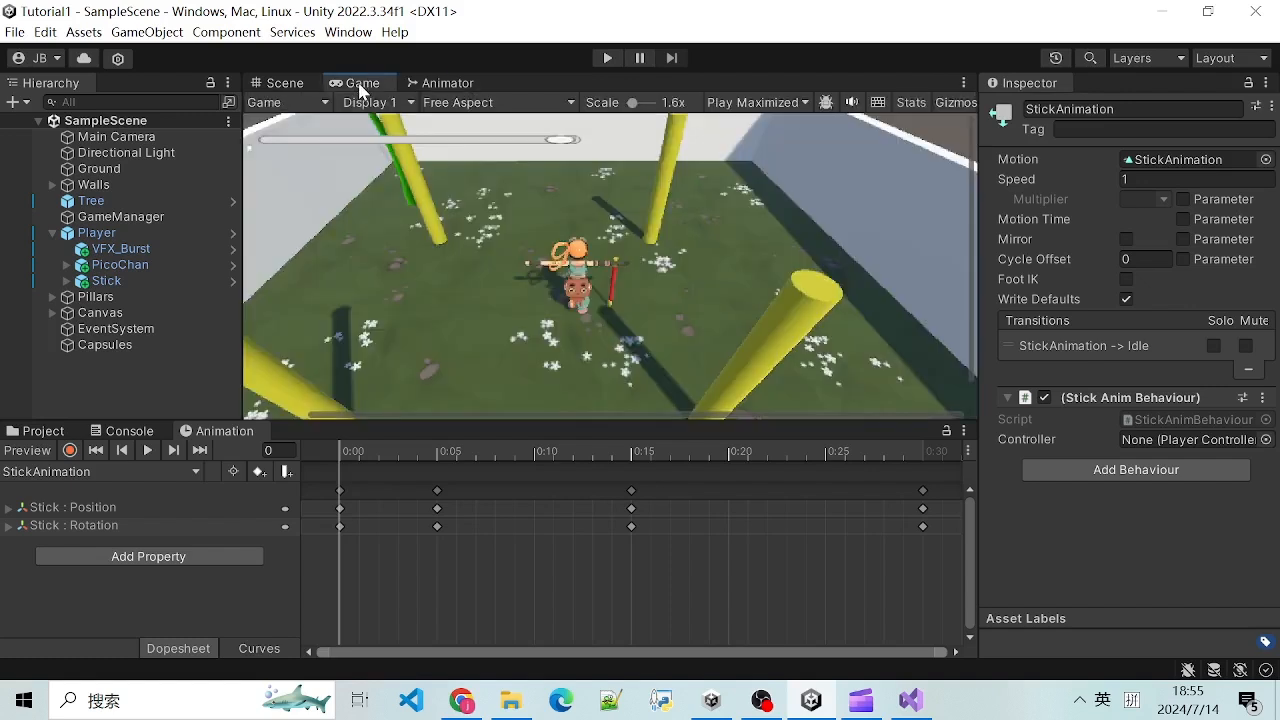
click(788, 103)
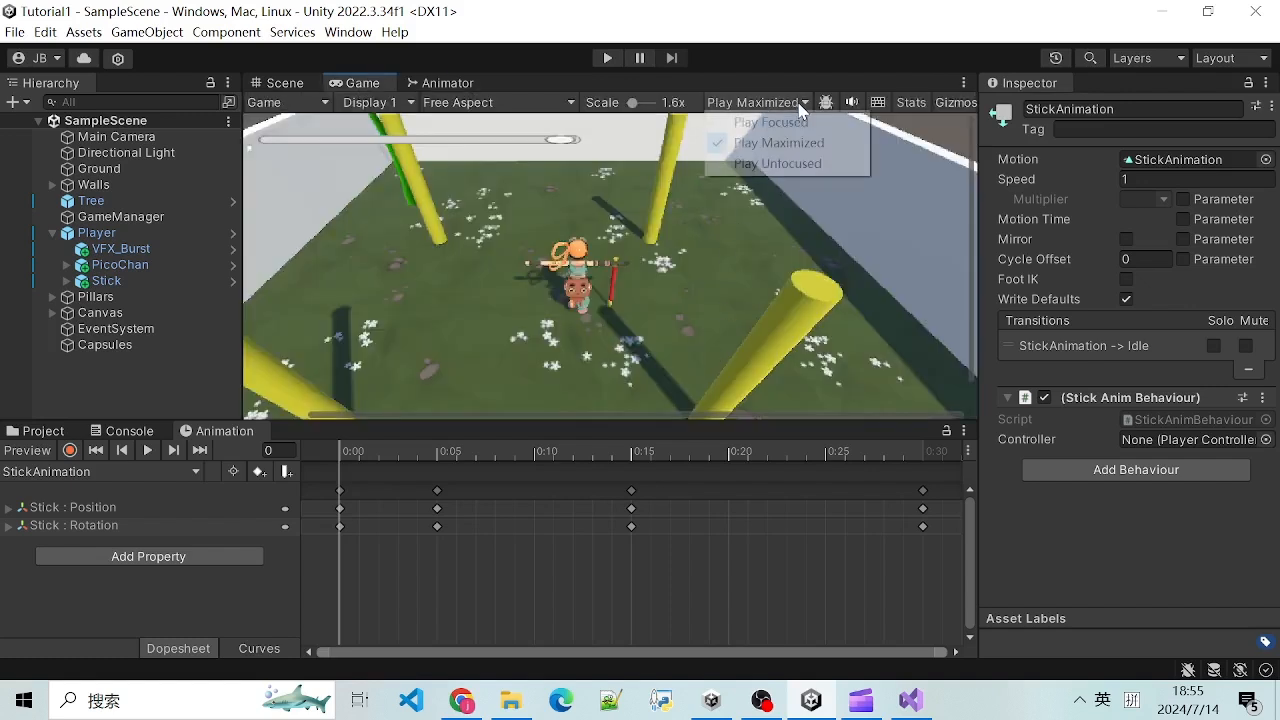
click(746, 124)
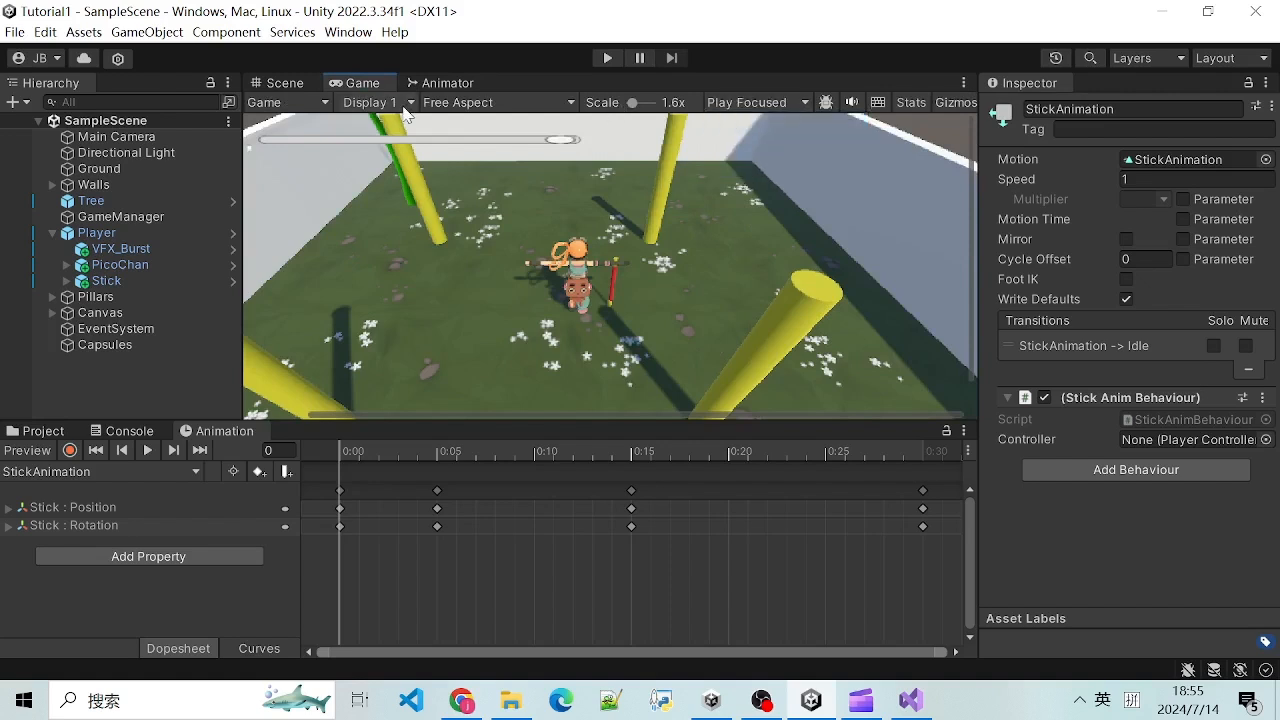
click(440, 84)
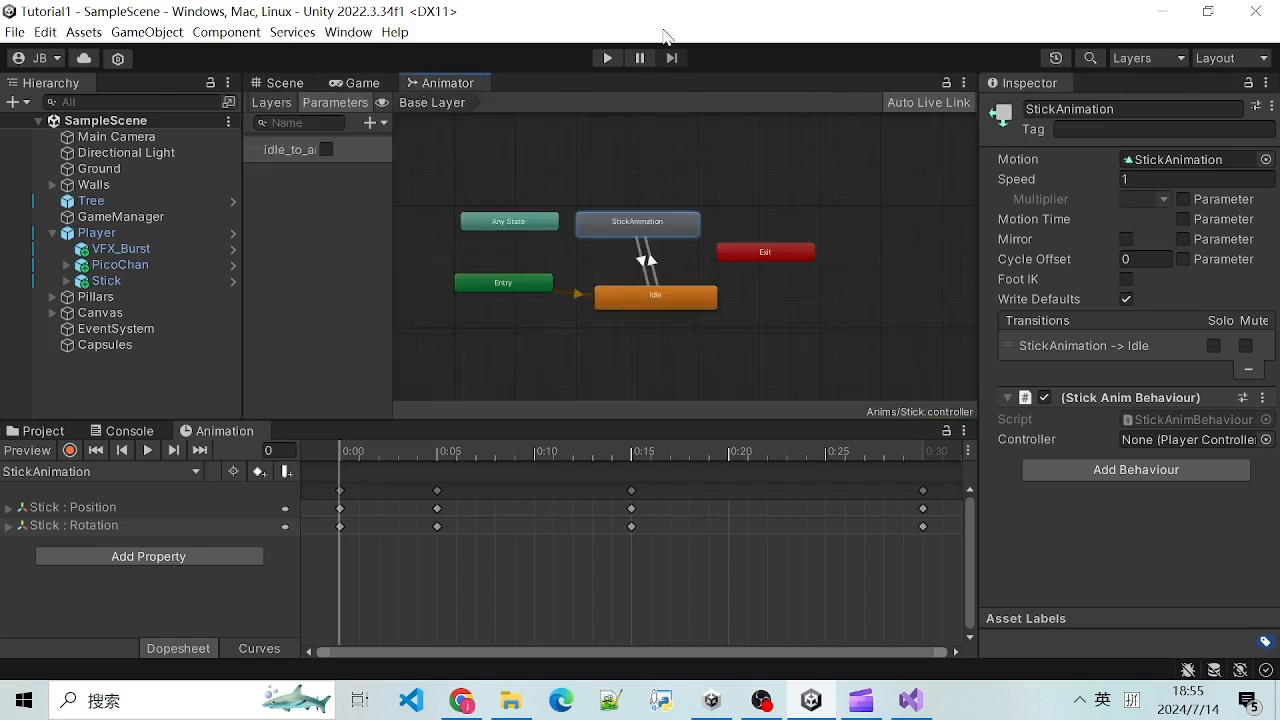
click(608, 60)
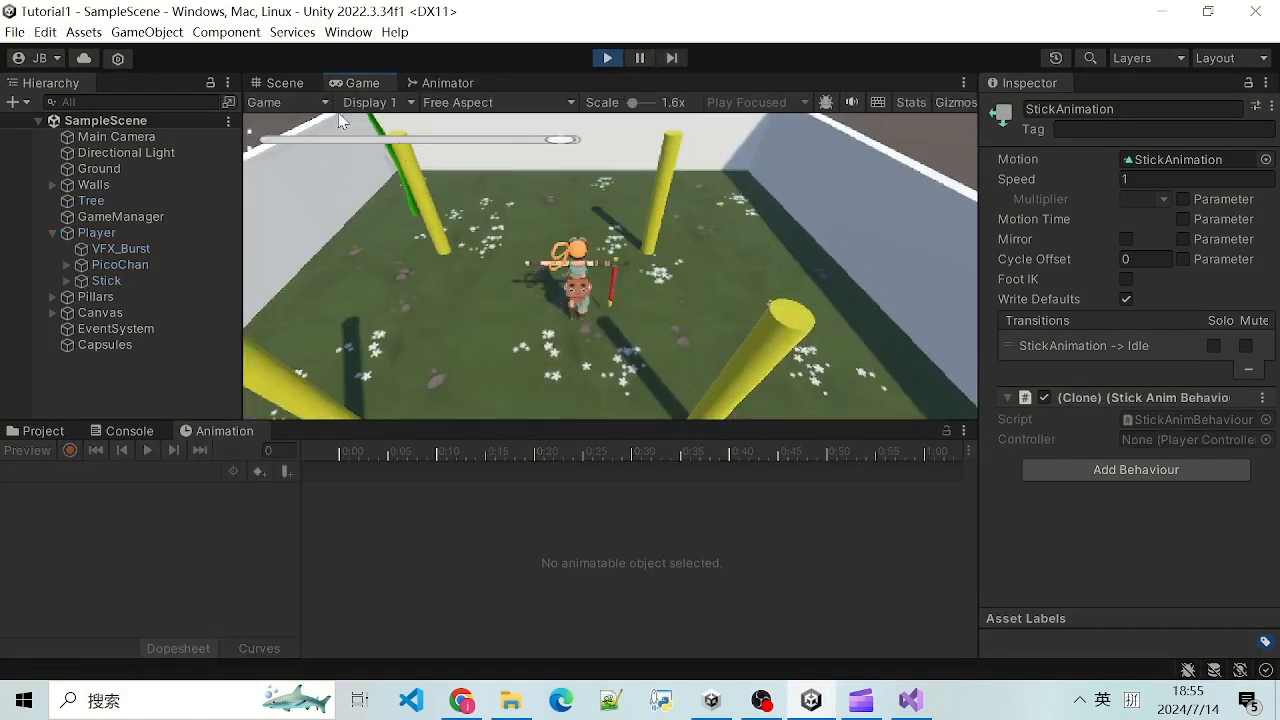
Step: Show the running Animator graph and move the Animator view into the pane that holds Project, Console and Animation
click(449, 83)
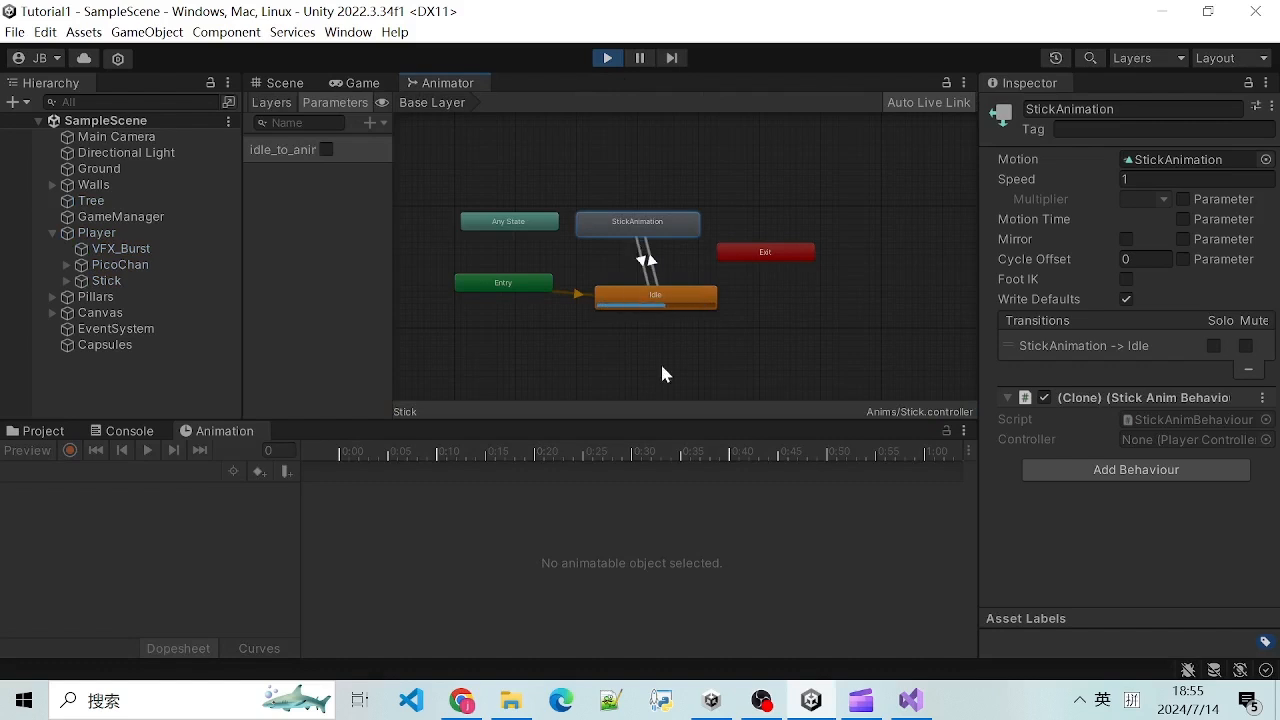
scroll(686, 305, up, 5)
scroll(620, 240, down, 6)
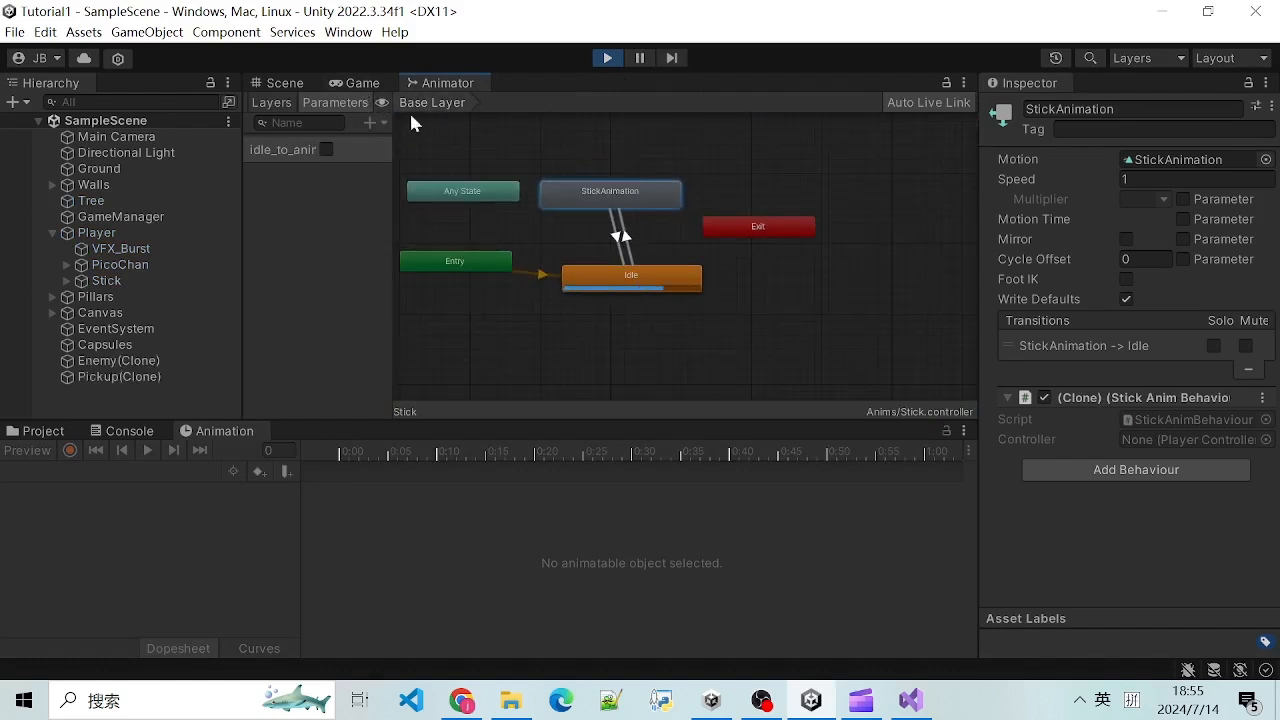
drag(447, 88, 329, 480)
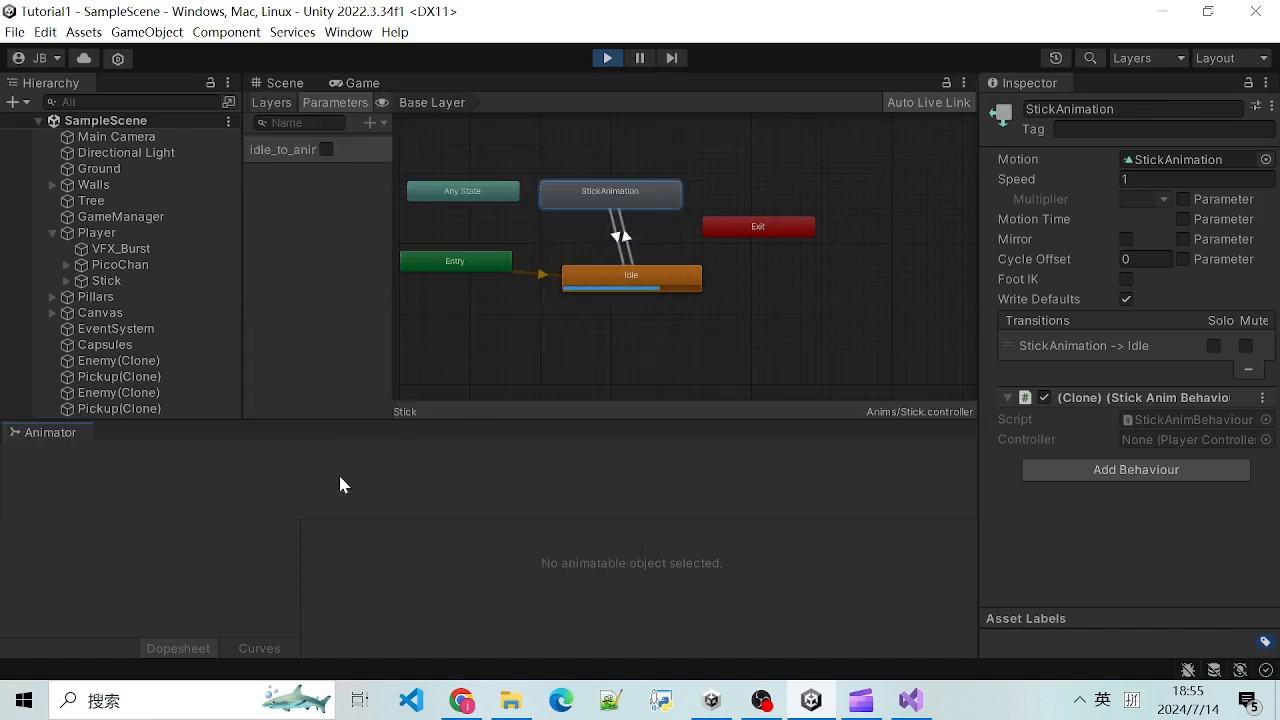
Step: Dock the Animator view beside Animation, and test moving the player and swinging the stick in the running game
click(335, 433)
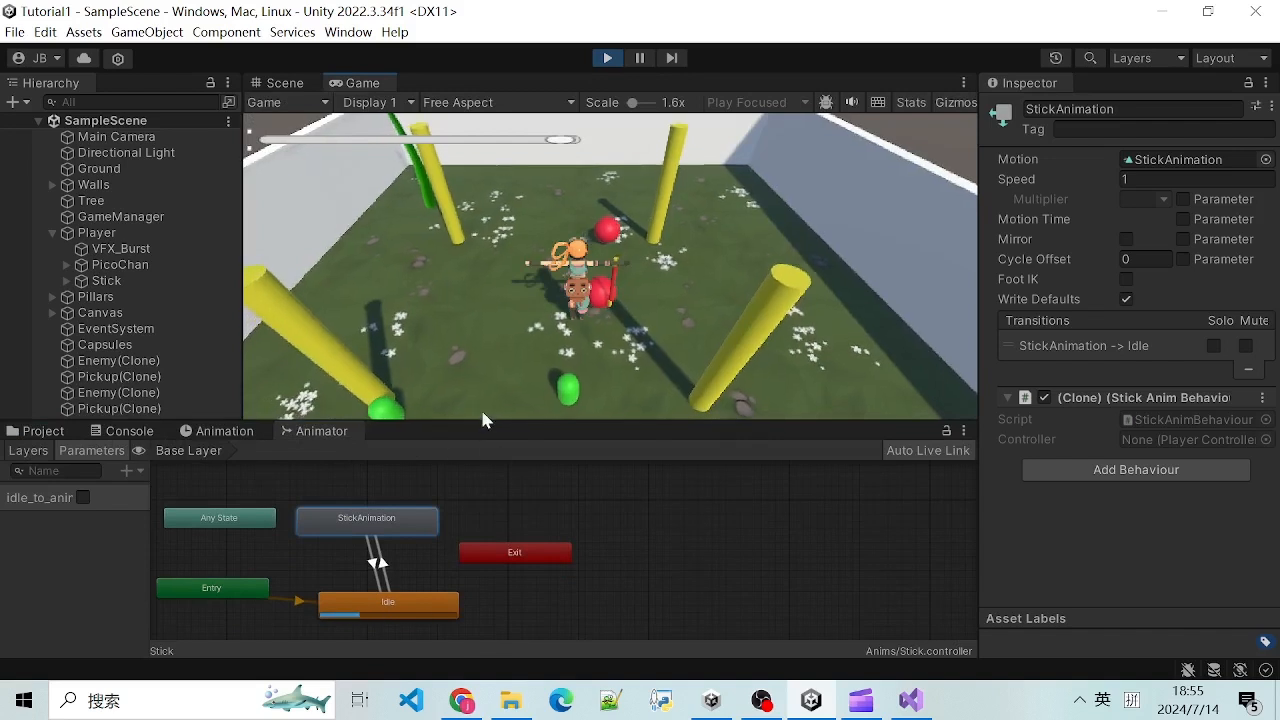
key(a)
key(a)
key(space)
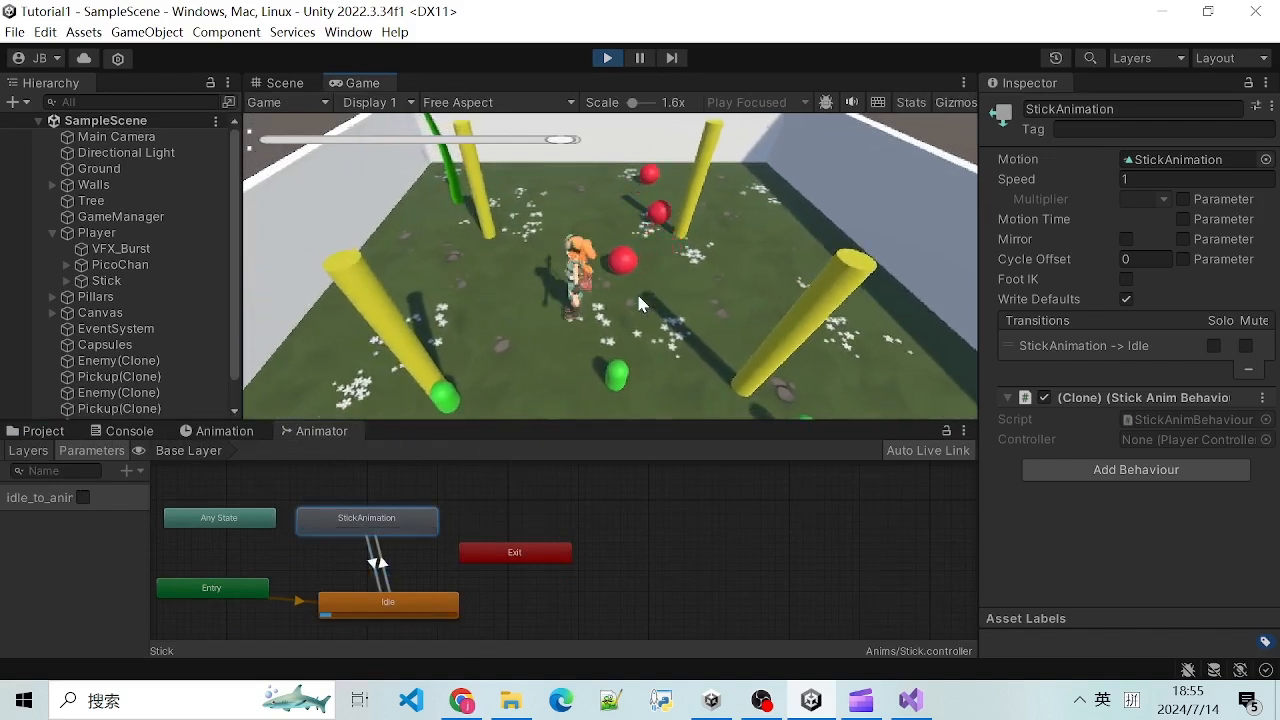
key(d)
key(space)
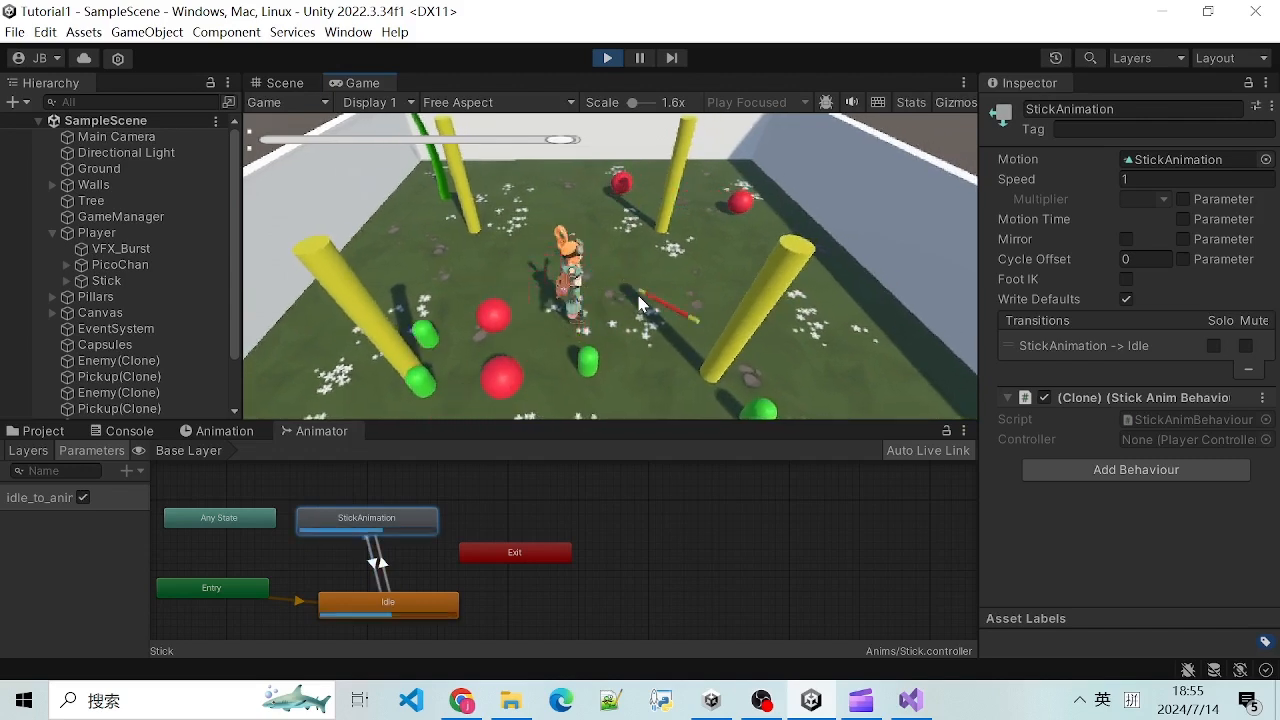
key(w)
key(space)
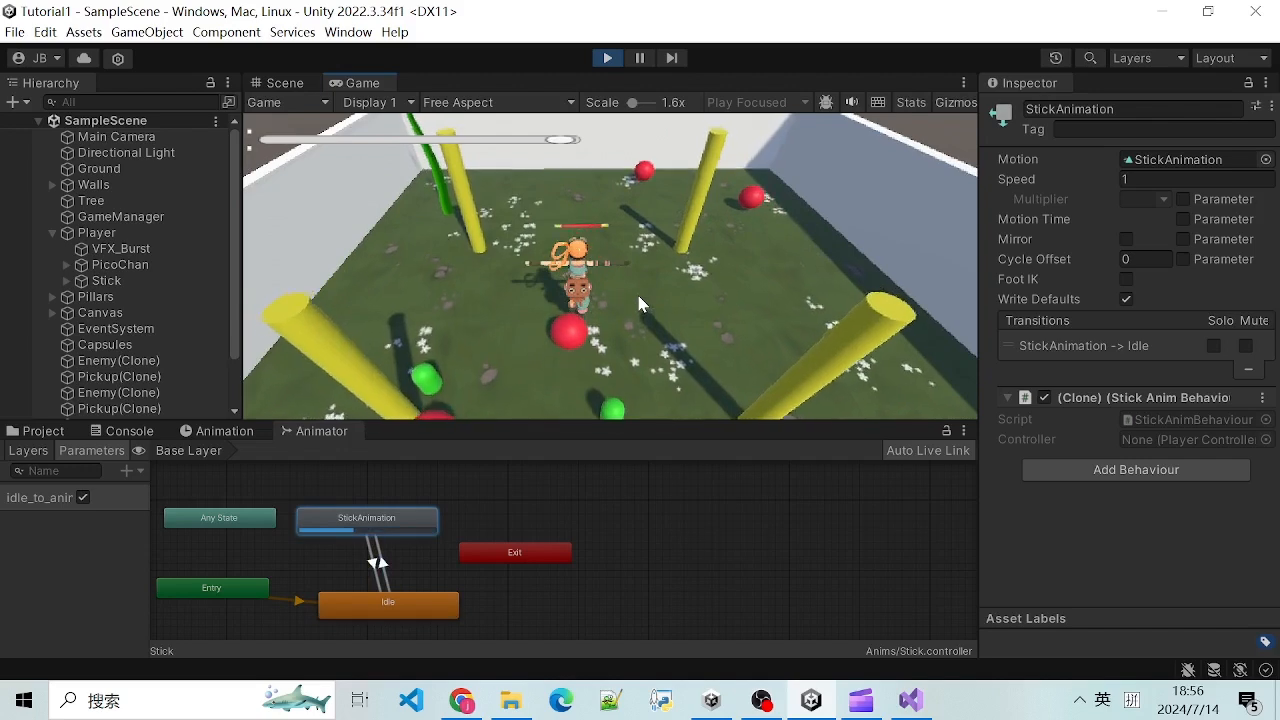
key(s)
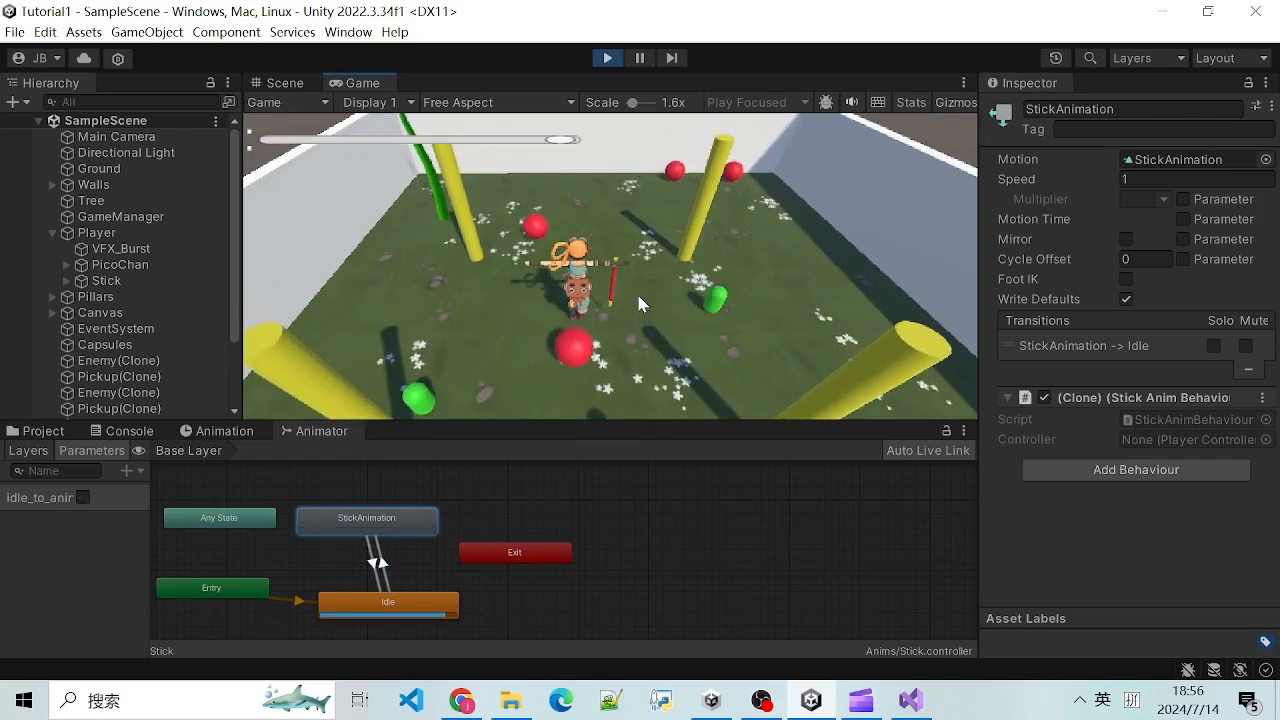
key(s)
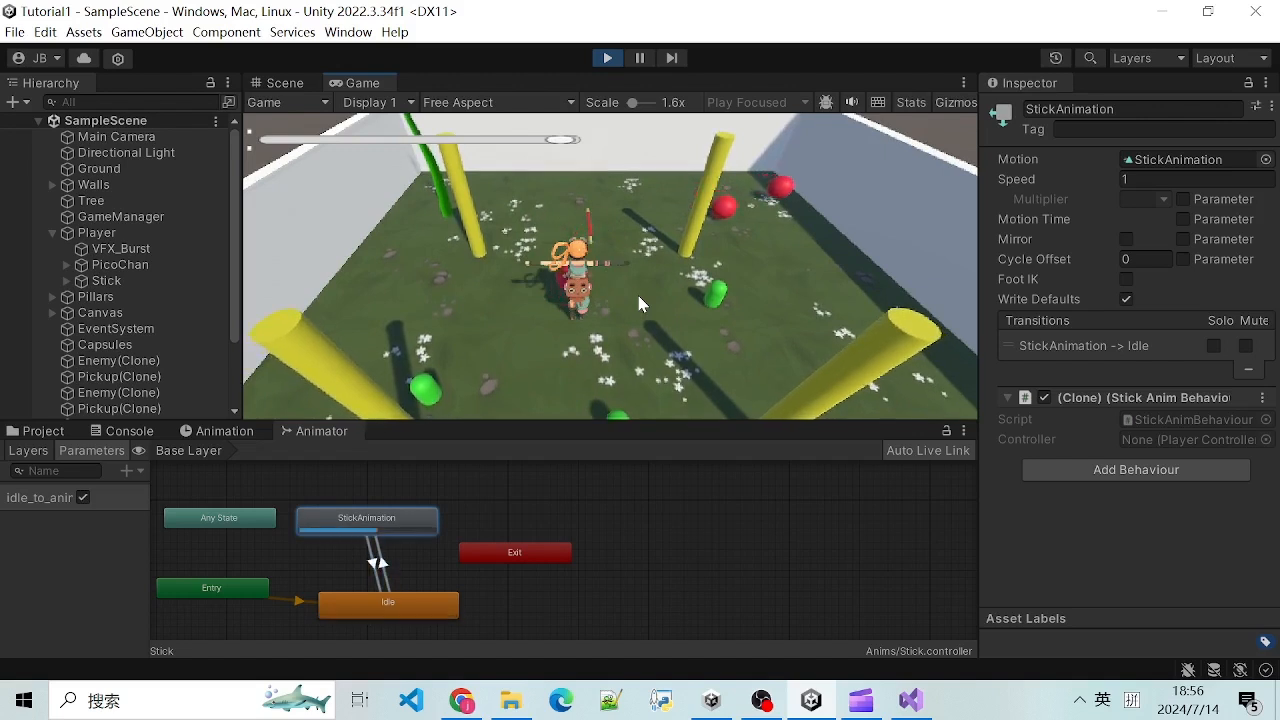
Step: Steer the player around the arena while swinging the stick at enemies, and watch the StickAnimation and Idle states in the Animator
key(w)
key(a)
key(s)
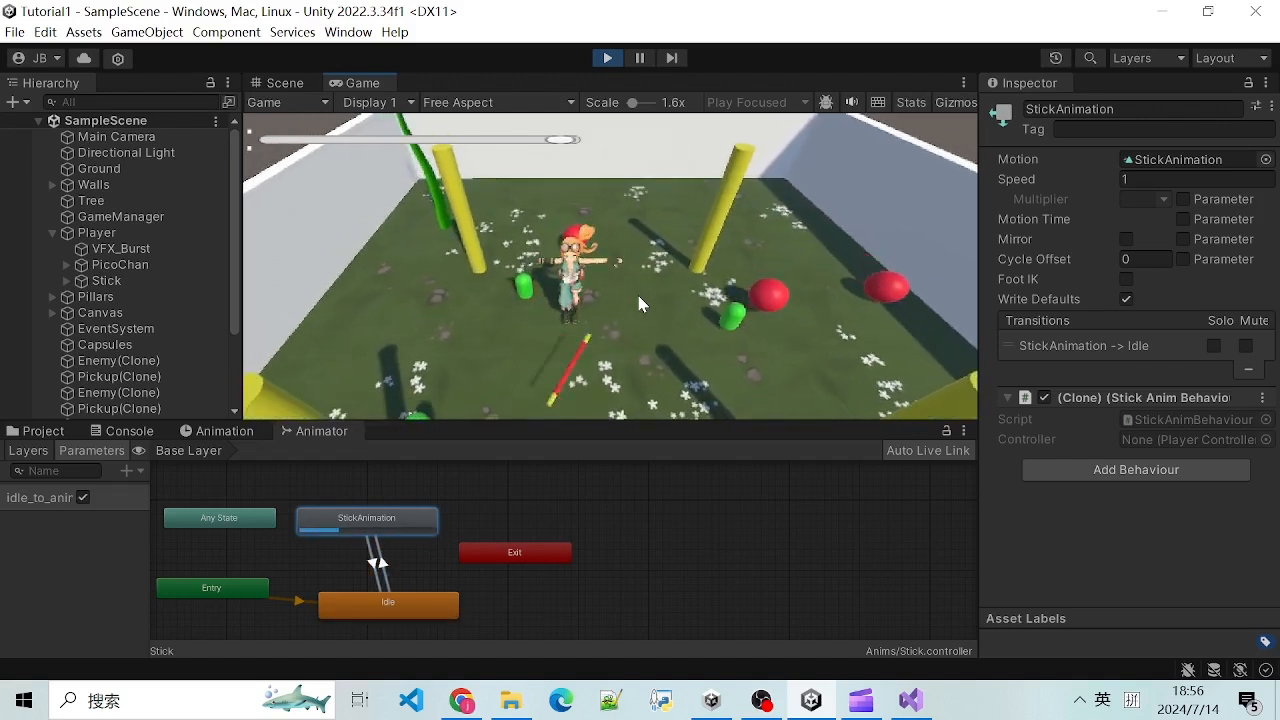
key(w)
key(a)
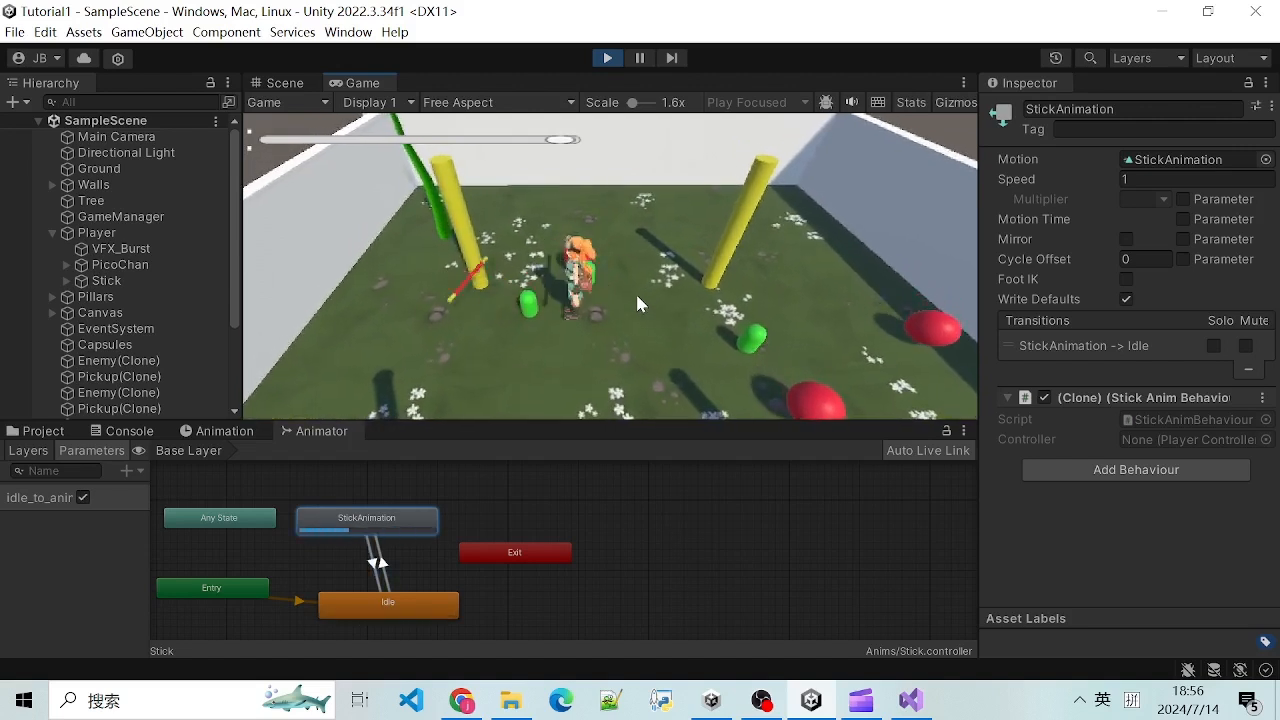
key(s)
key(d)
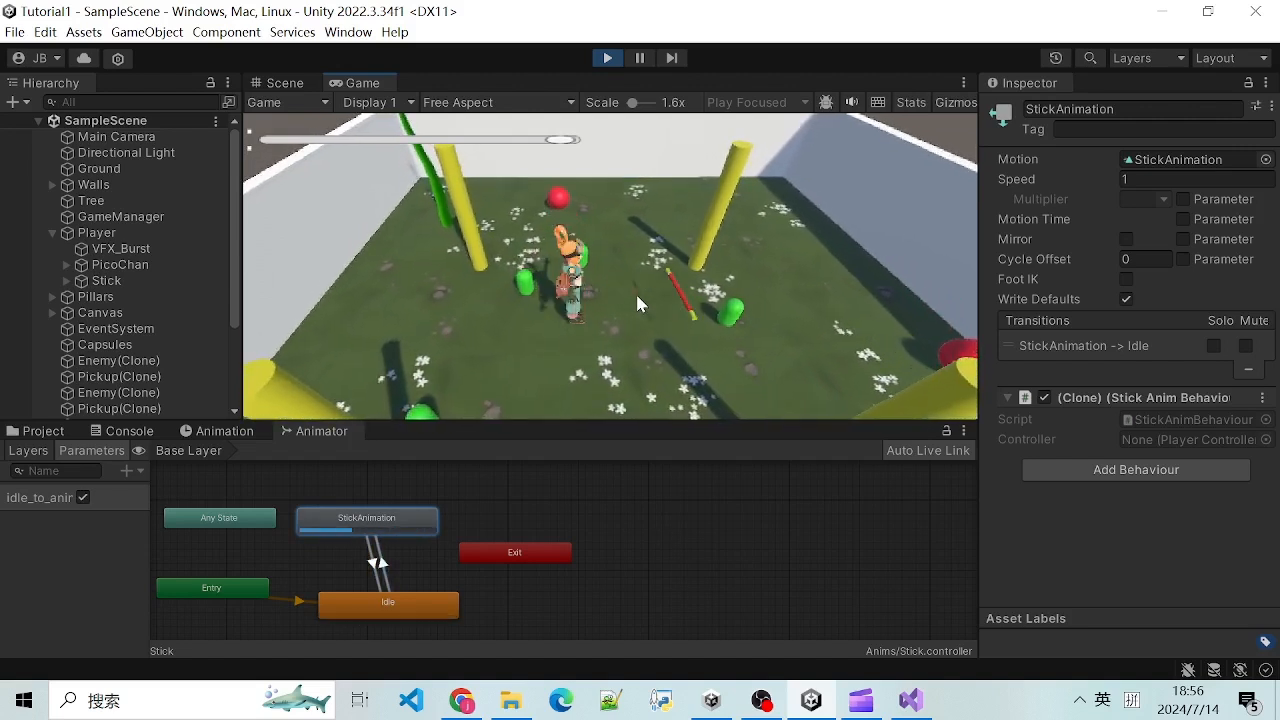
key(w)
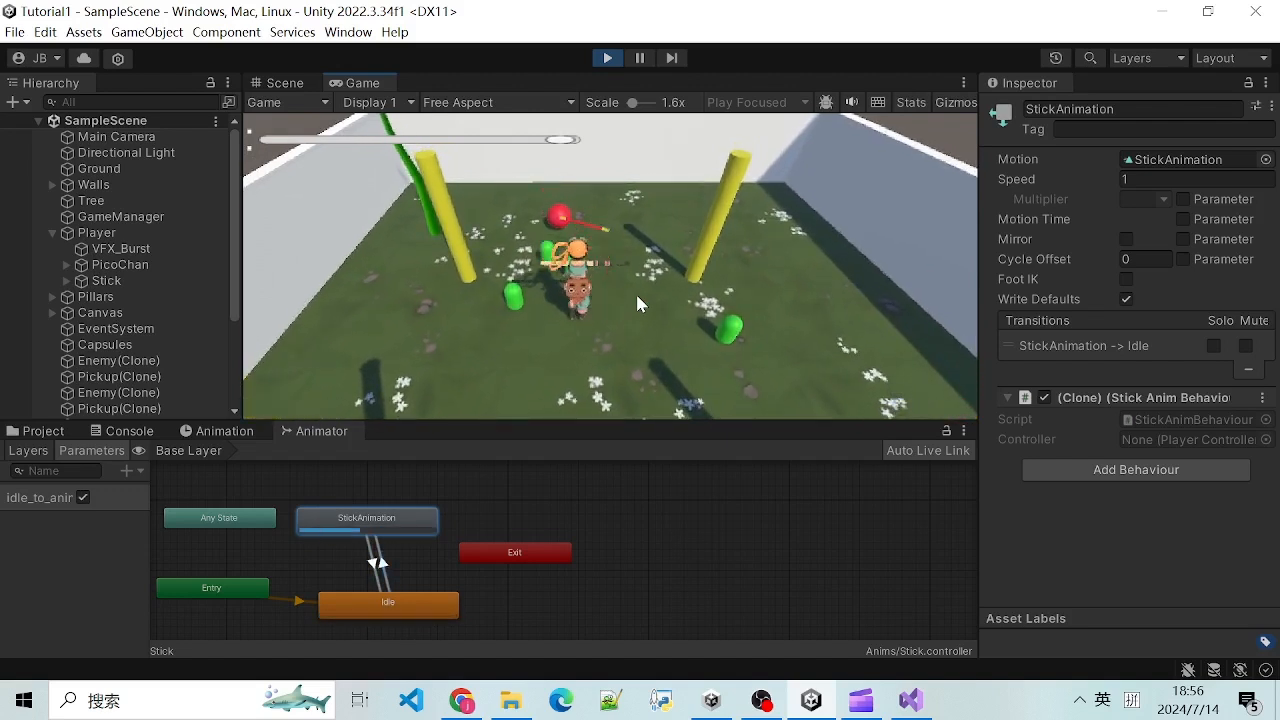
key(a)
key(w)
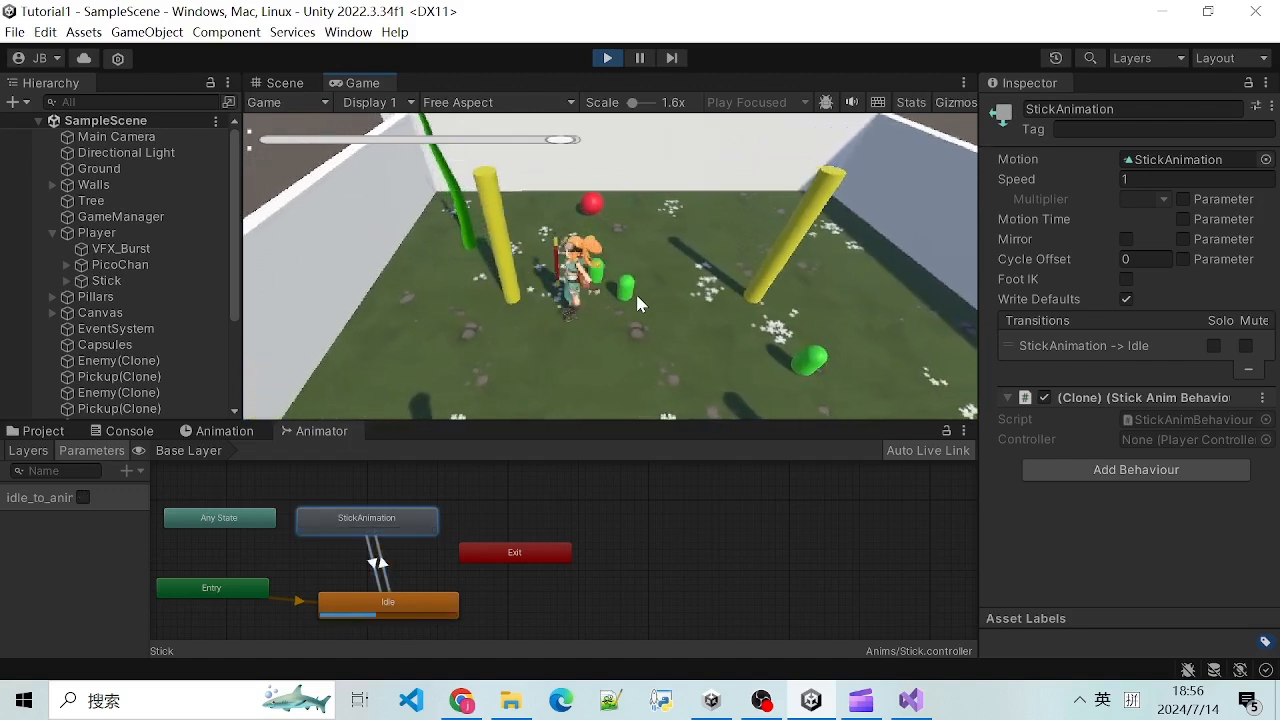
key(s)
key(s)
key(d)
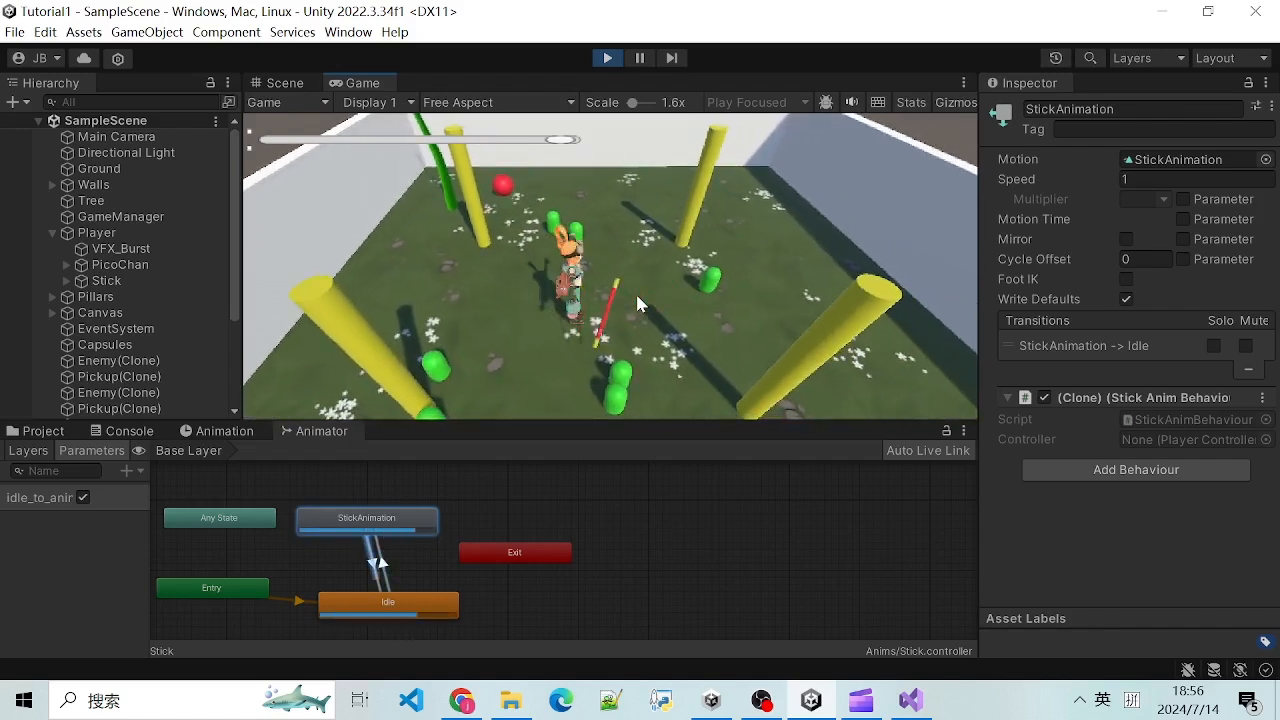
key(w)
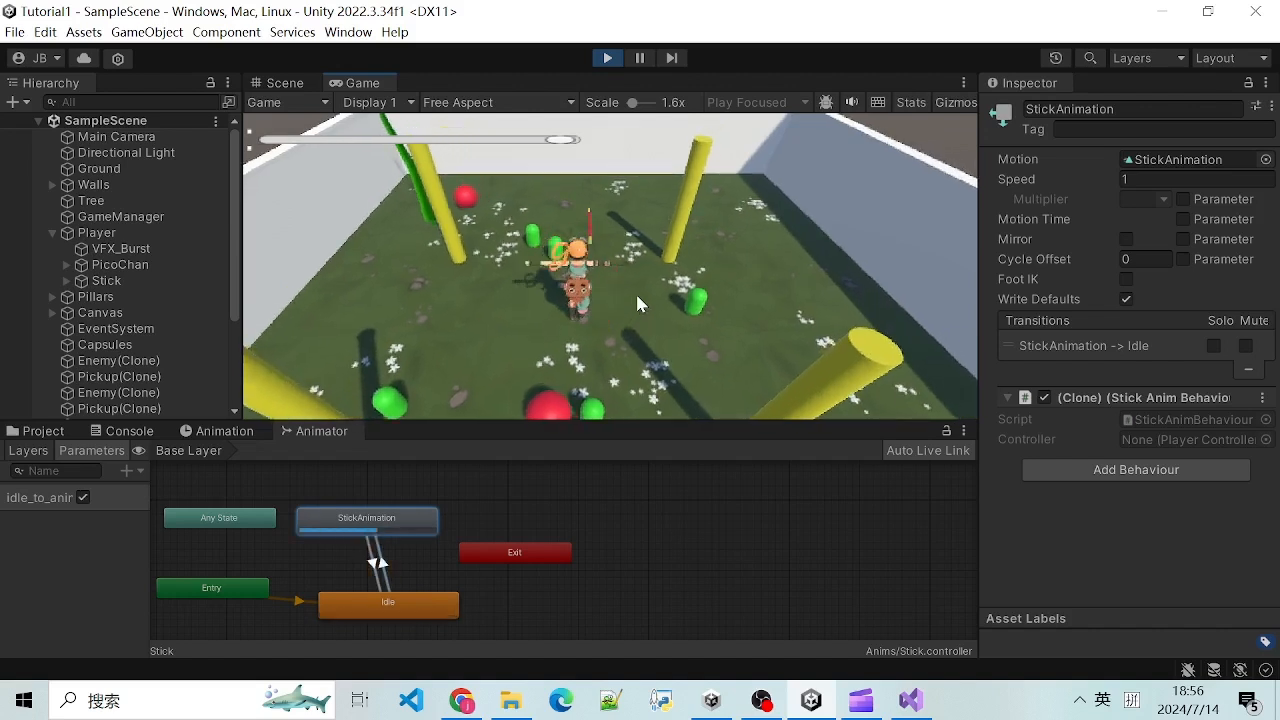
key(s)
click(637, 297)
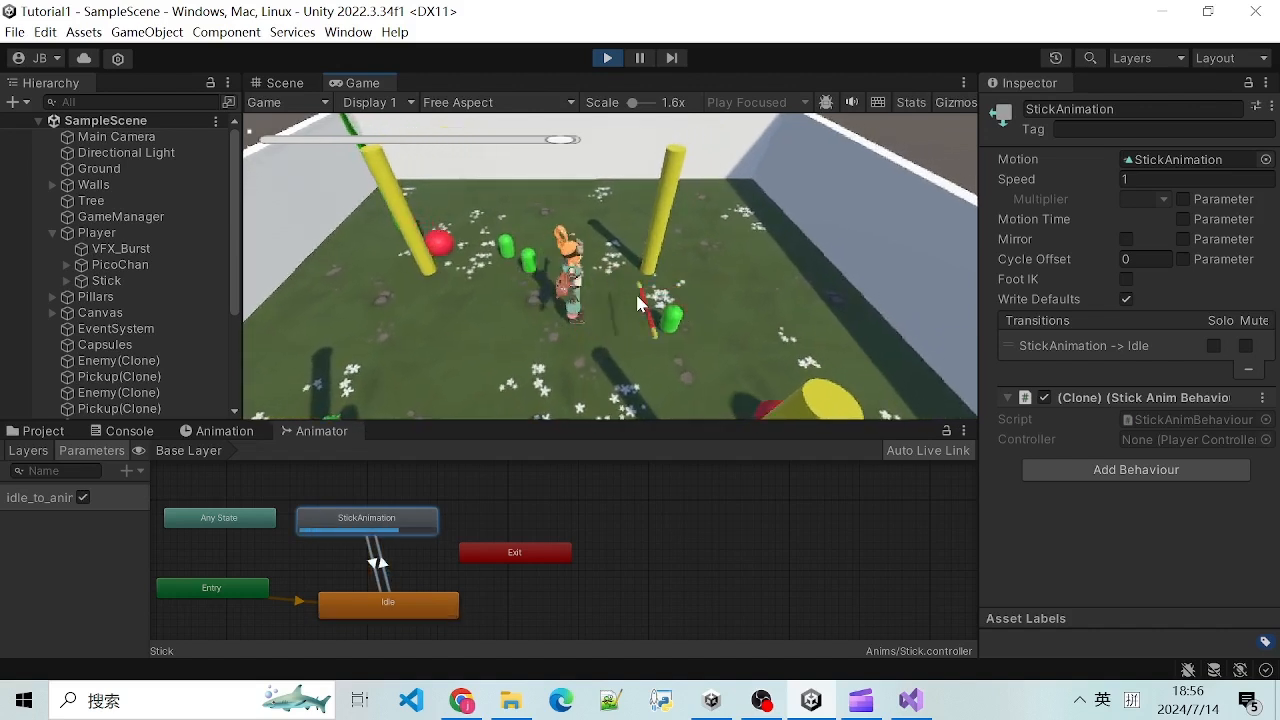
click(637, 297)
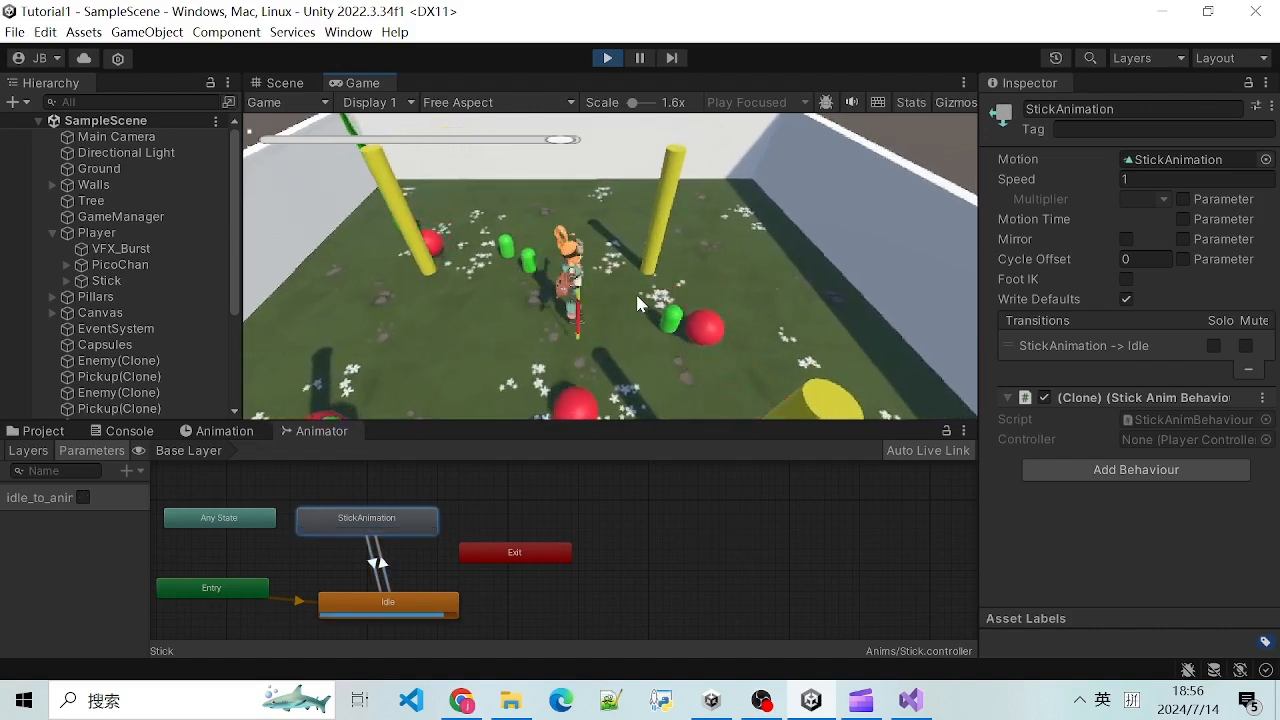
key(w)
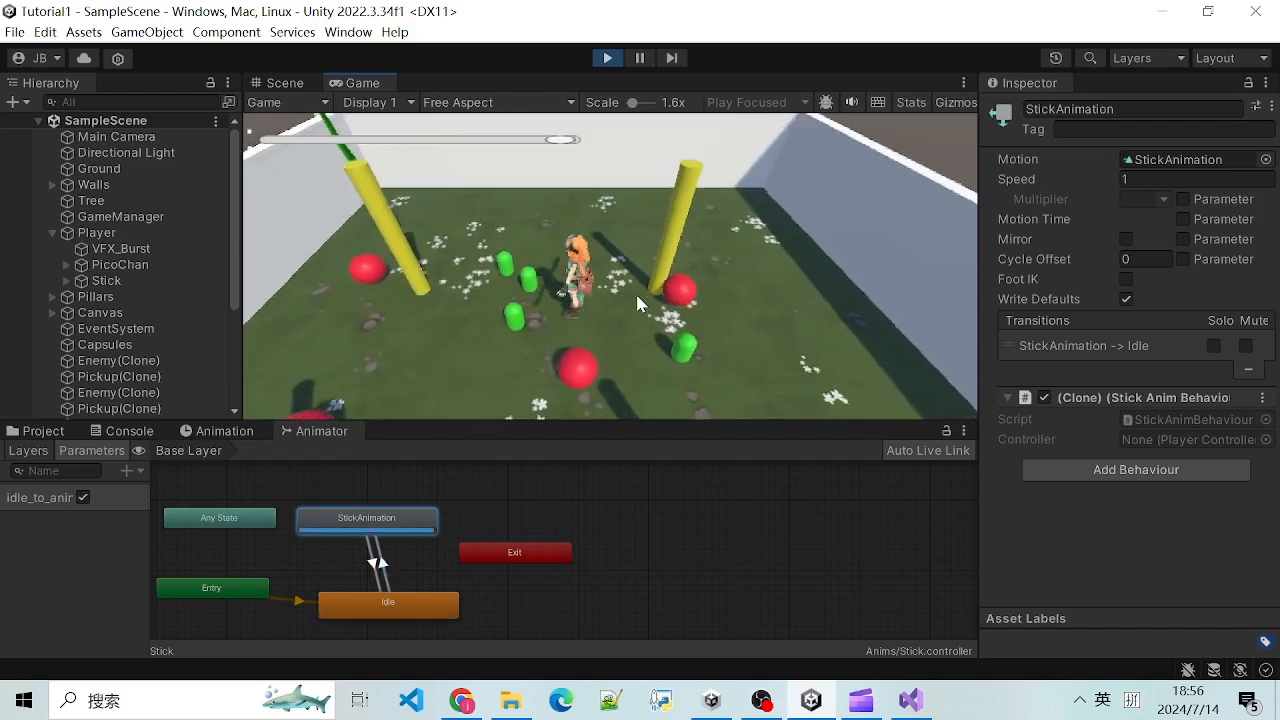
click(637, 303)
key(s)
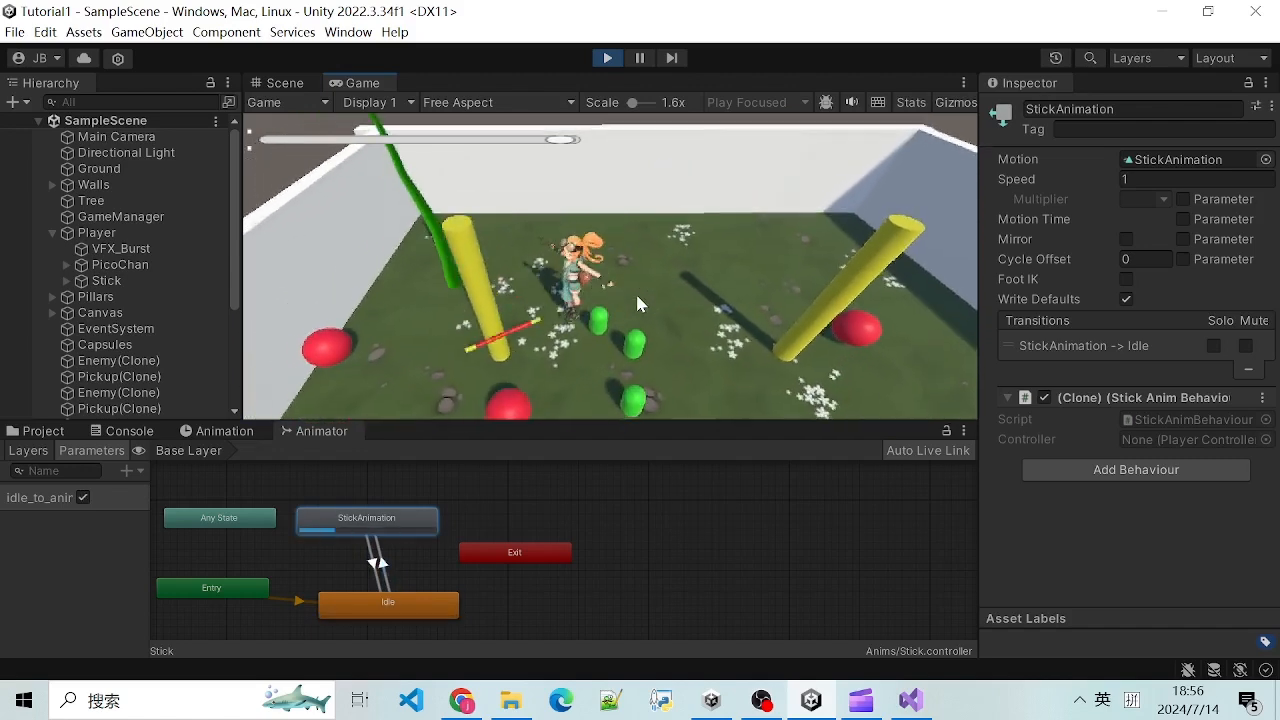
click(638, 302)
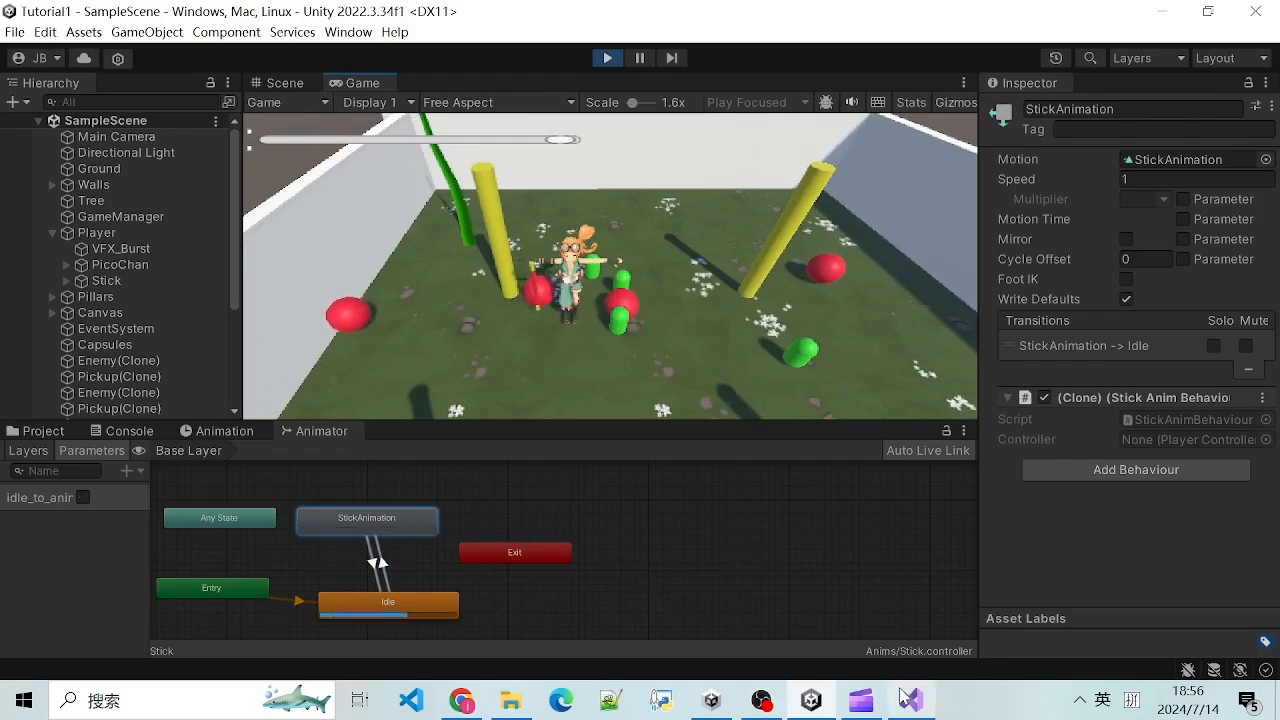
Step: Switch to Visual Studio and review the SetBool call in PlayerController.cs and the code in Stick.cs
key(alt+Tab)
click(622, 401)
click(700, 456)
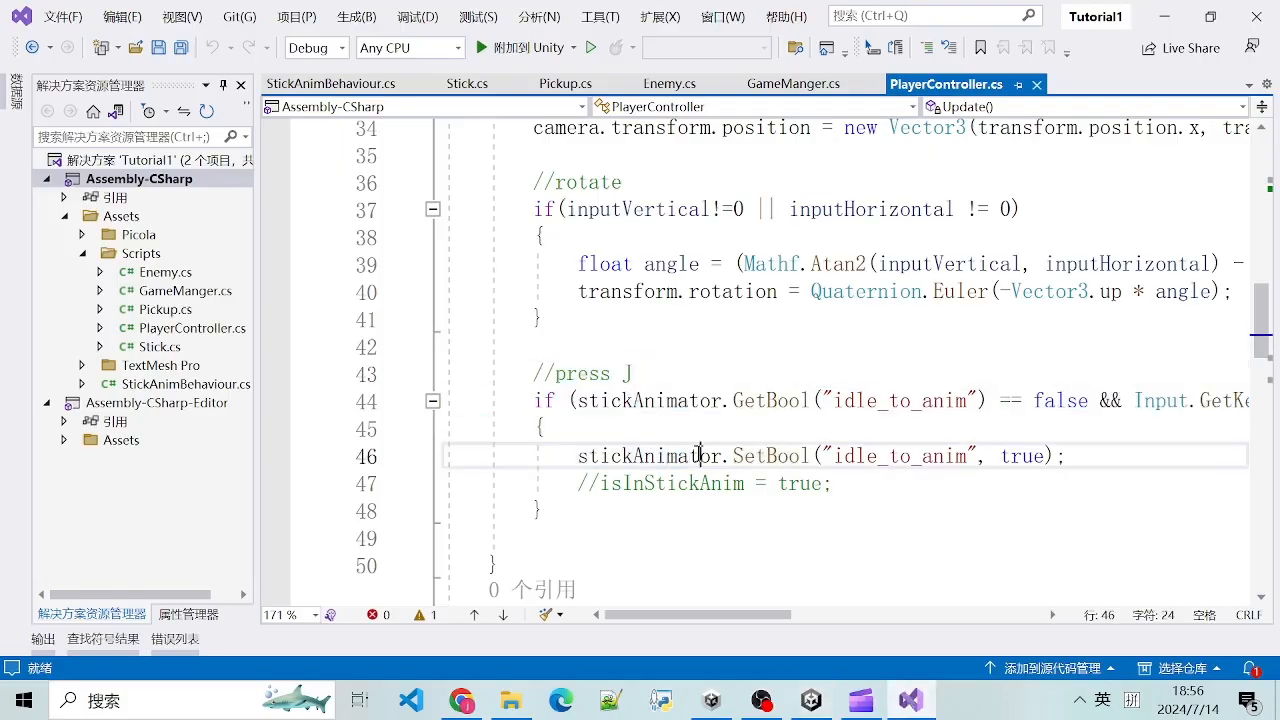
click(478, 90)
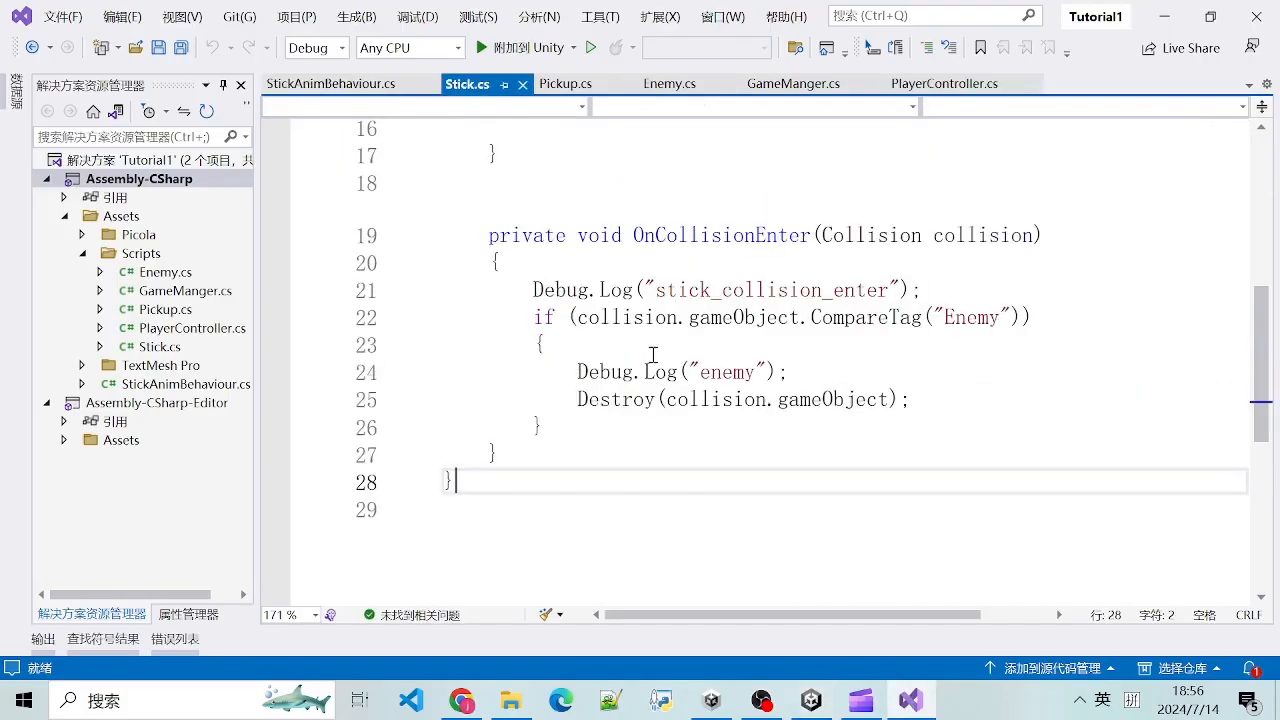
click(1006, 377)
scroll(762, 333, up, 4)
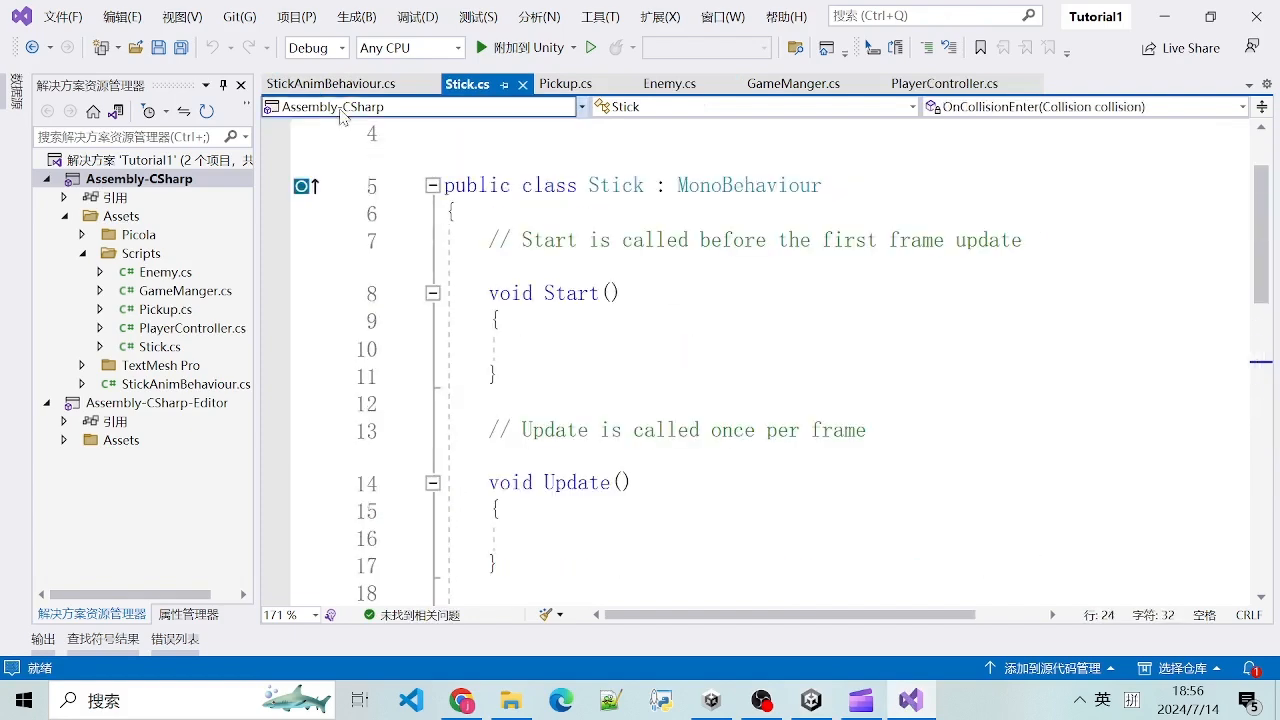
Step: Show StickAnimBehaviour.cs and highlight part of the SetBool call that sets idle_to_anim to false in OnStateExit
click(330, 84)
scroll(651, 374, down, 2)
click(634, 316)
drag(1054, 320, 632, 316)
click(632, 316)
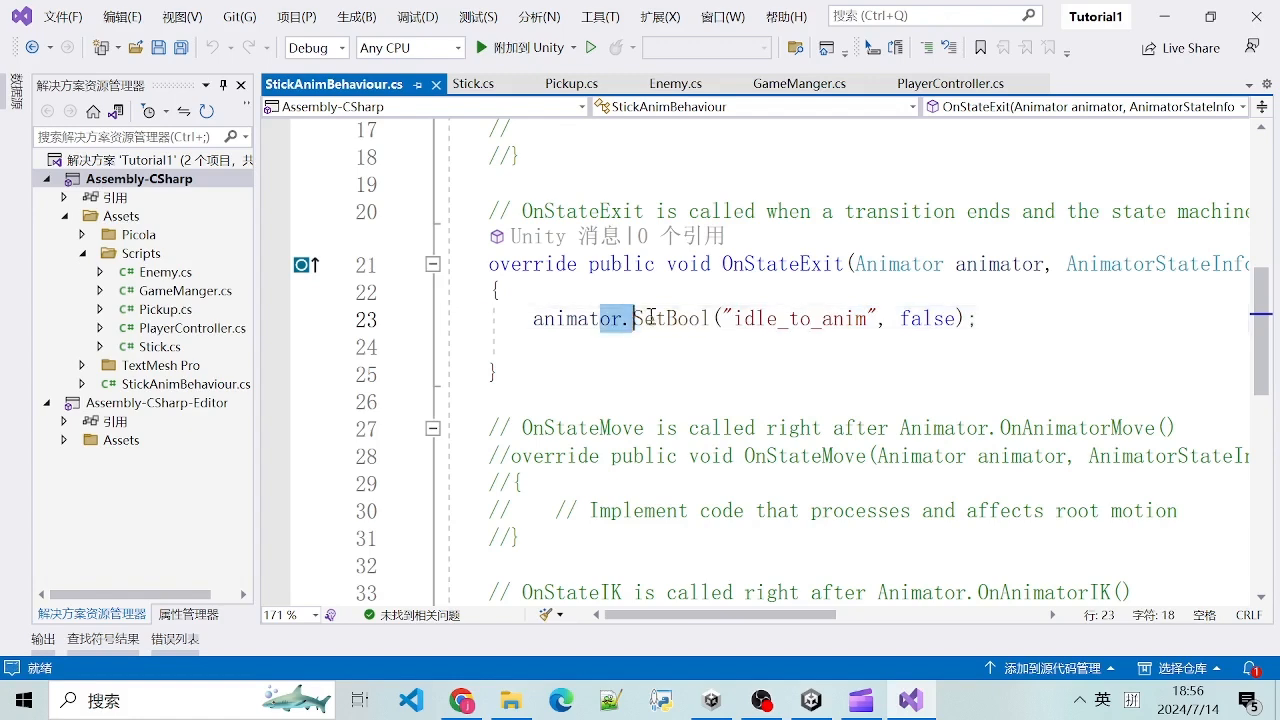
Step: Return to PlayerController.cs and review the press J block and the StickAnimation coroutine below it
click(950, 84)
drag(536, 380, 749, 506)
click(620, 482)
click(580, 464)
scroll(582, 467, down, 2)
scroll(582, 467, down, 1)
click(749, 506)
scroll(749, 500, up, 2)
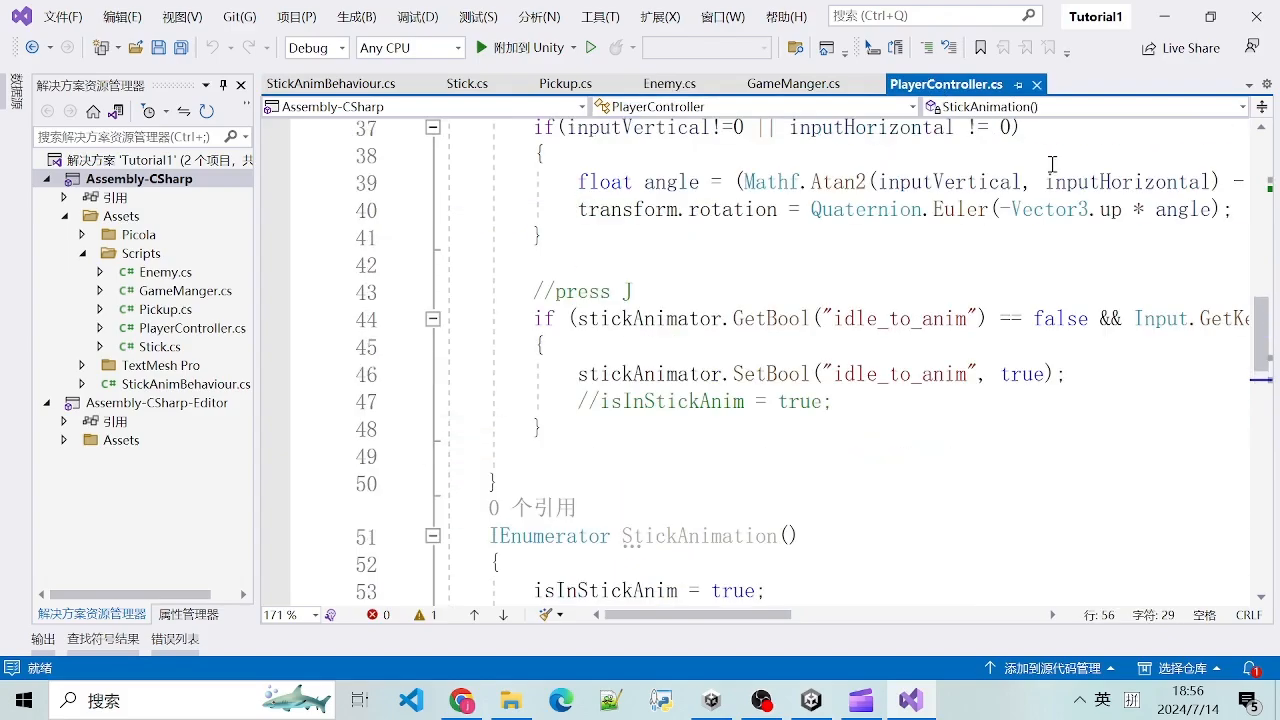
Step: Go back to the running game in Unity and trigger stick swings while moving the player to check idle_to_anim
click(1178, 17)
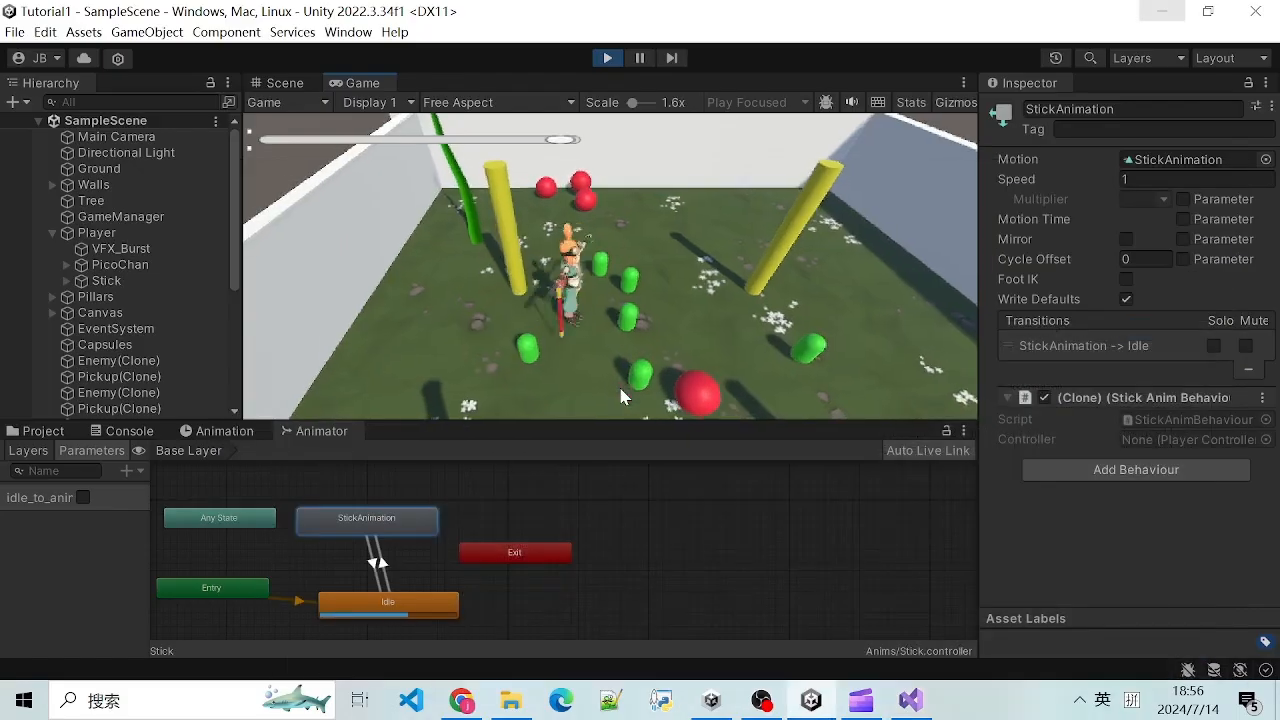
key(j)
key(s)
key(j)
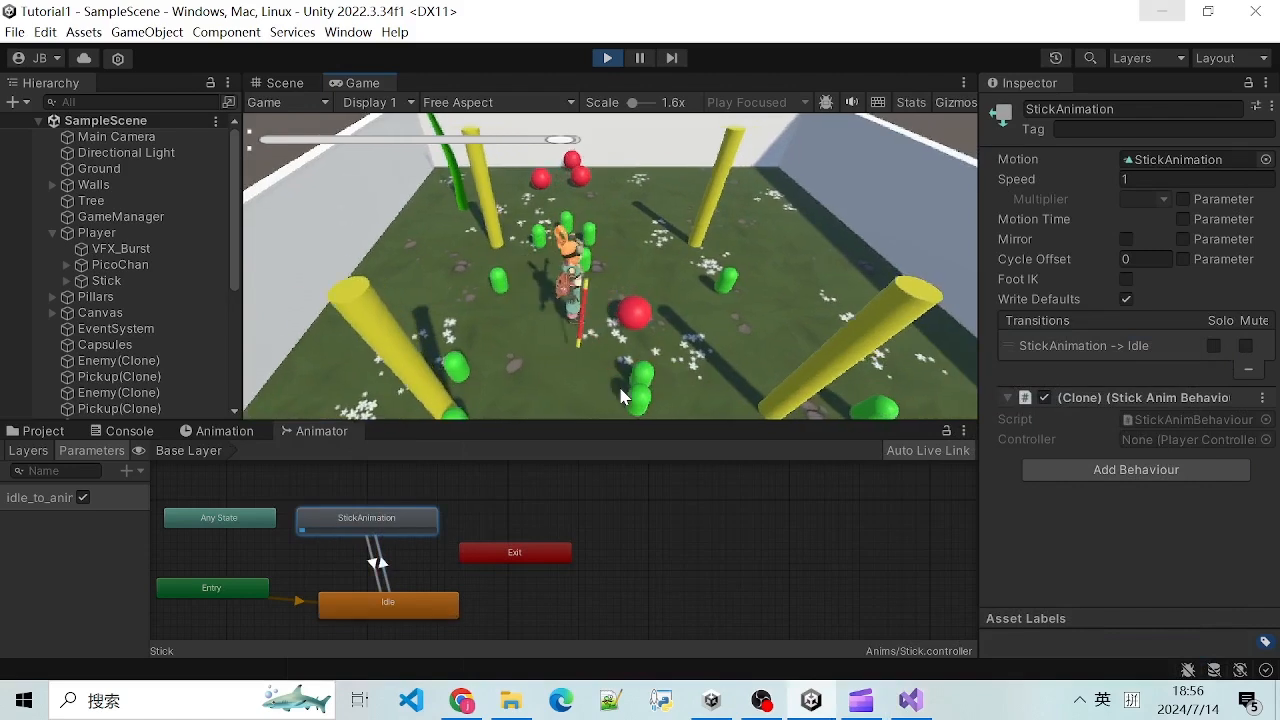
key(w)
key(d)
key(j)
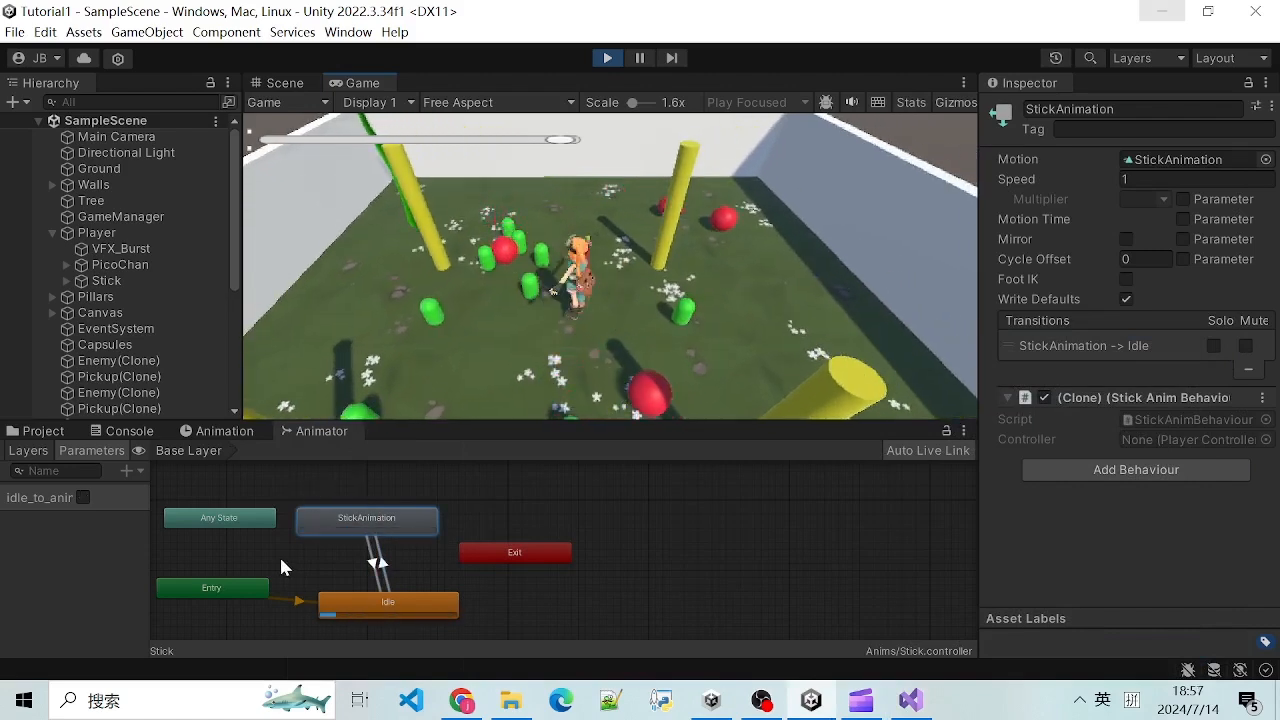
Step: Move the player around the arena without swinging the stick, and observe the Idle state in the Animator graph
key(a)
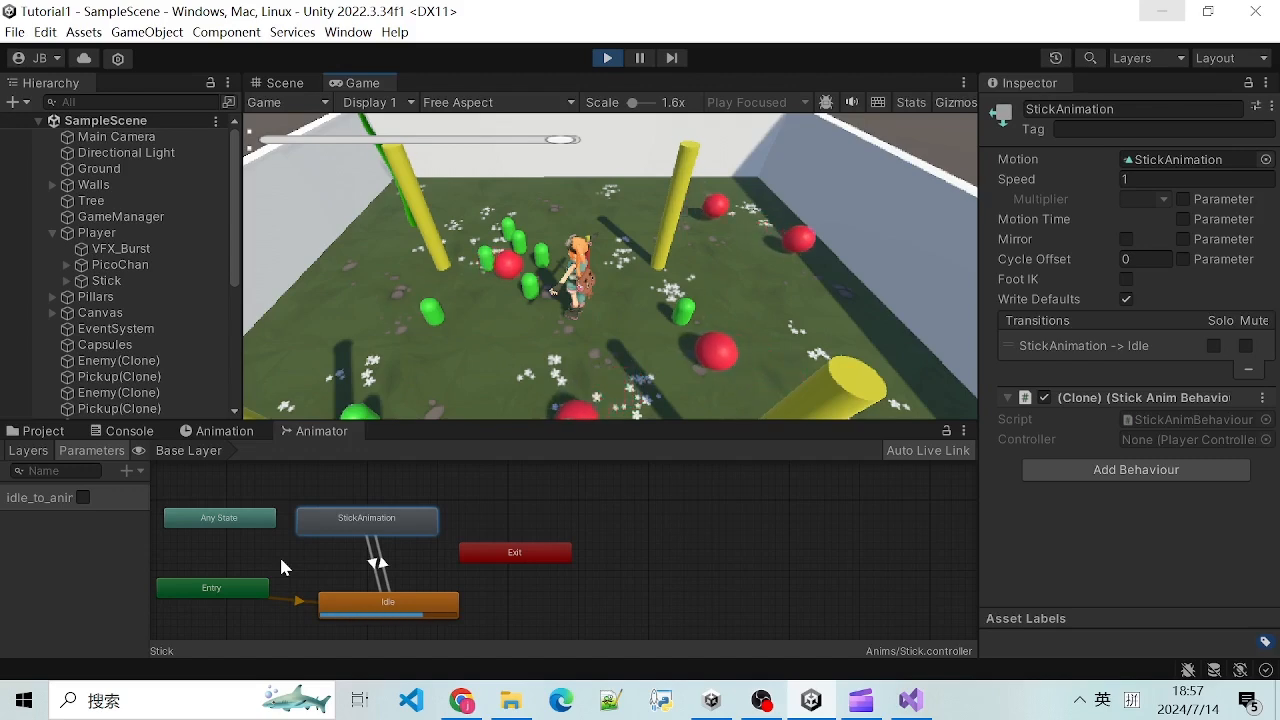
key(s)
key(d)
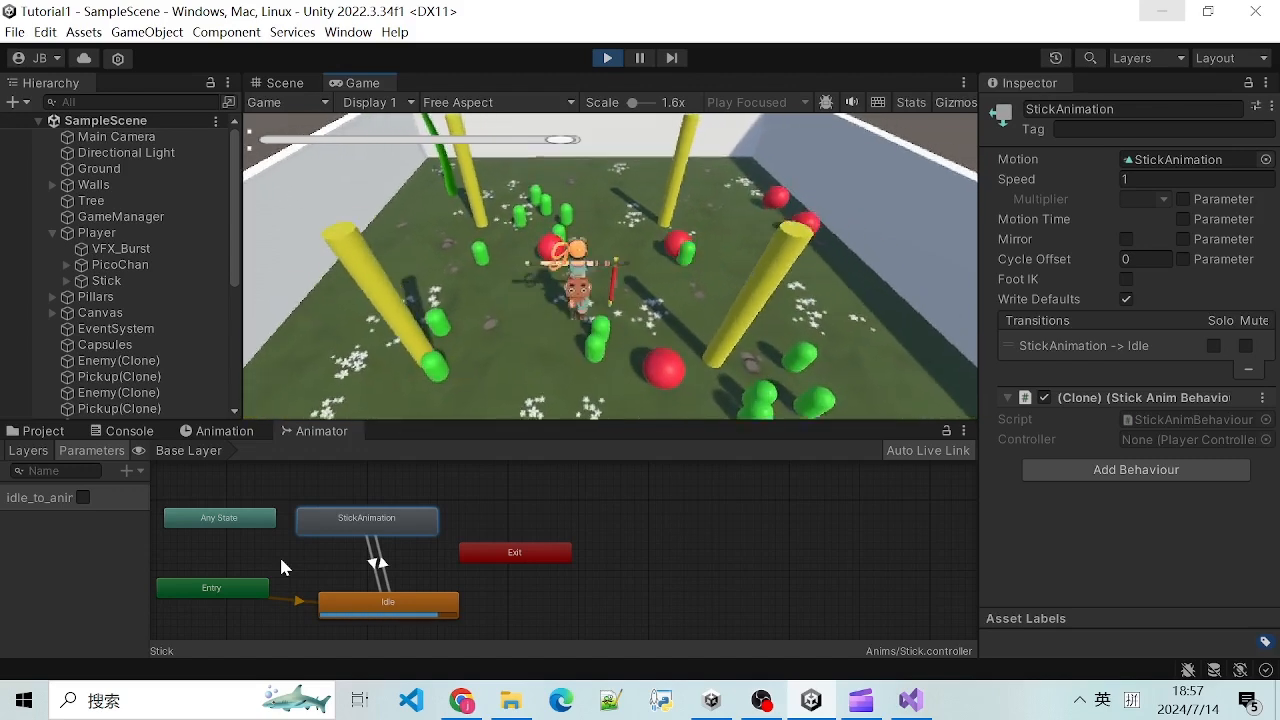
key(a)
key(d)
key(s)
key(a)
key(w)
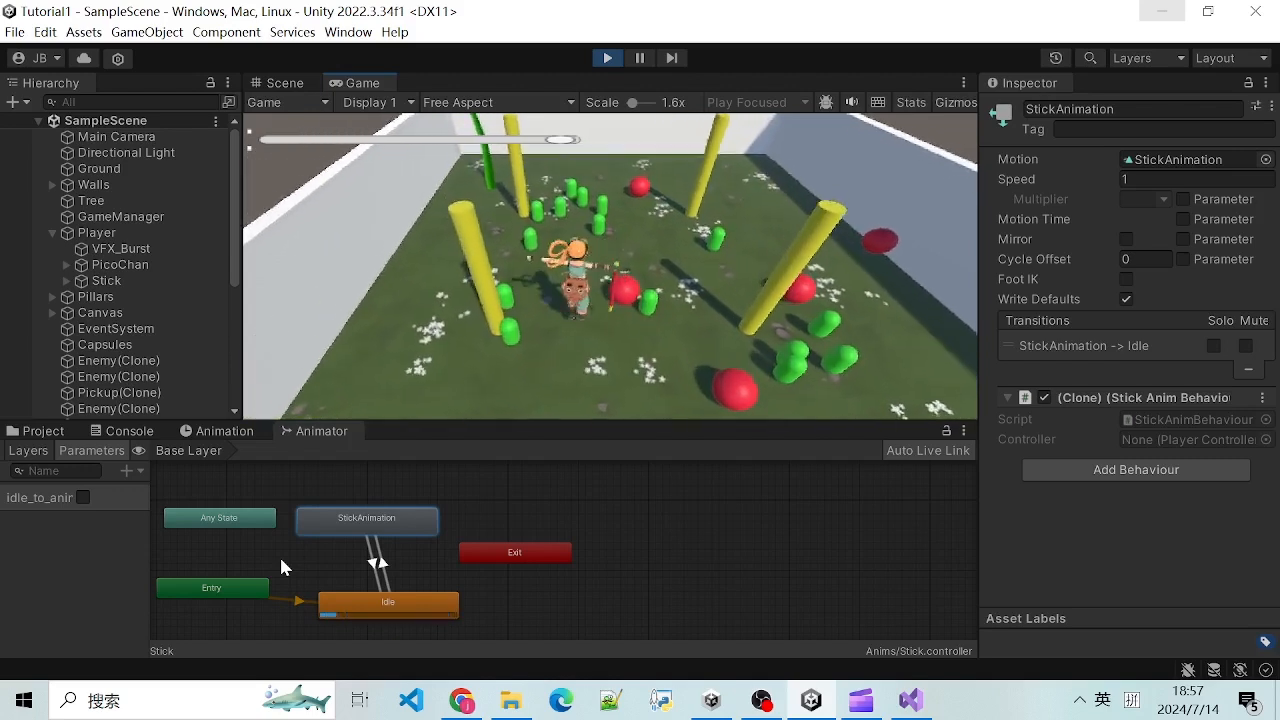
key(d)
key(w)
key(s)
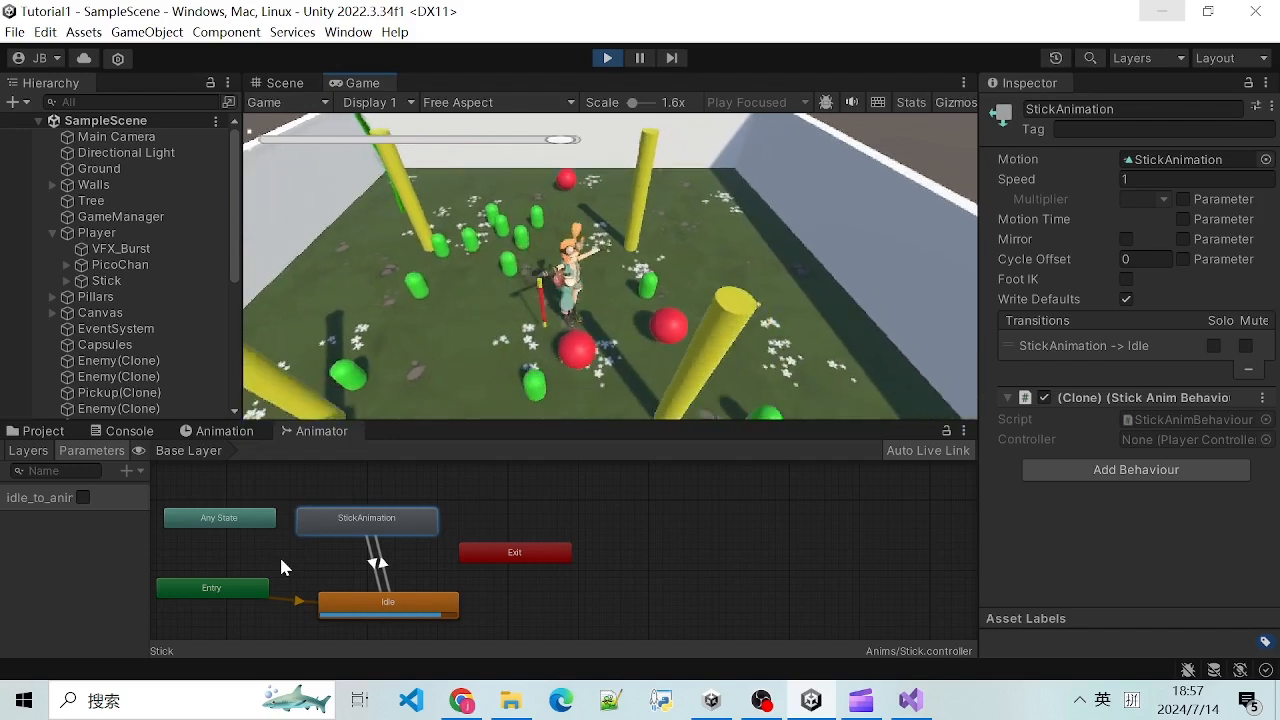
key(s)
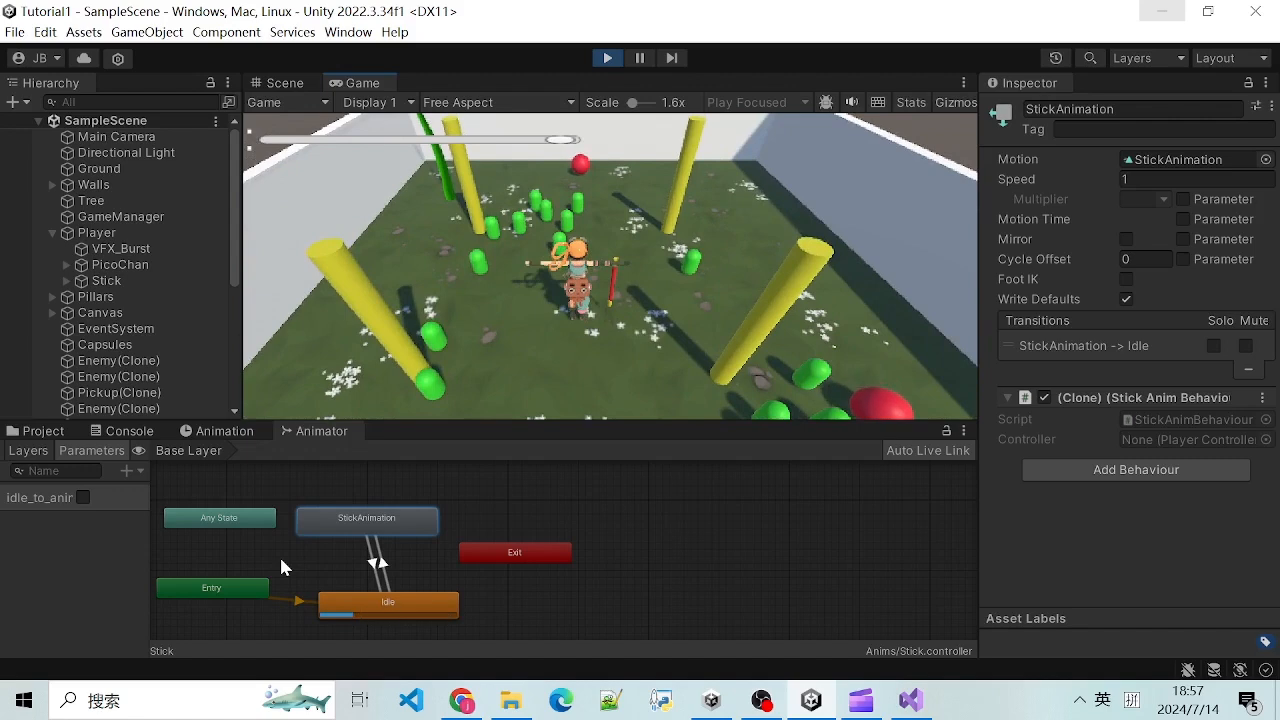
key(a)
key(d)
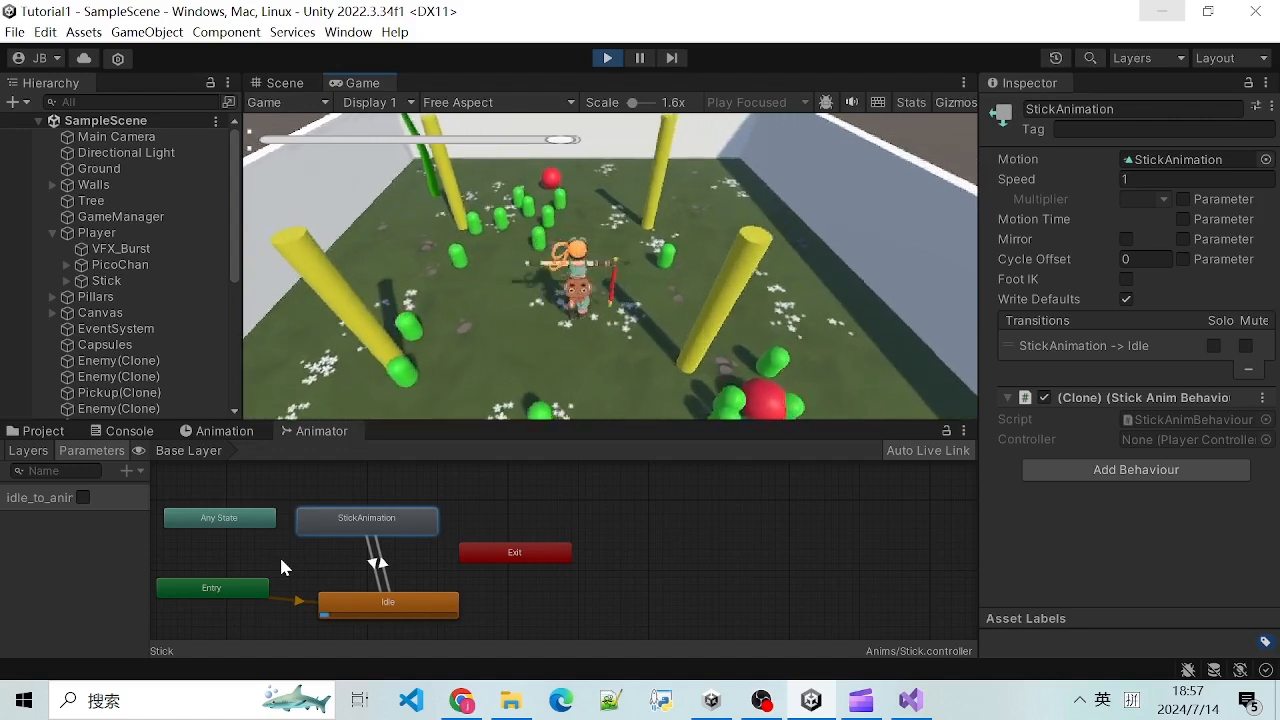
key(w)
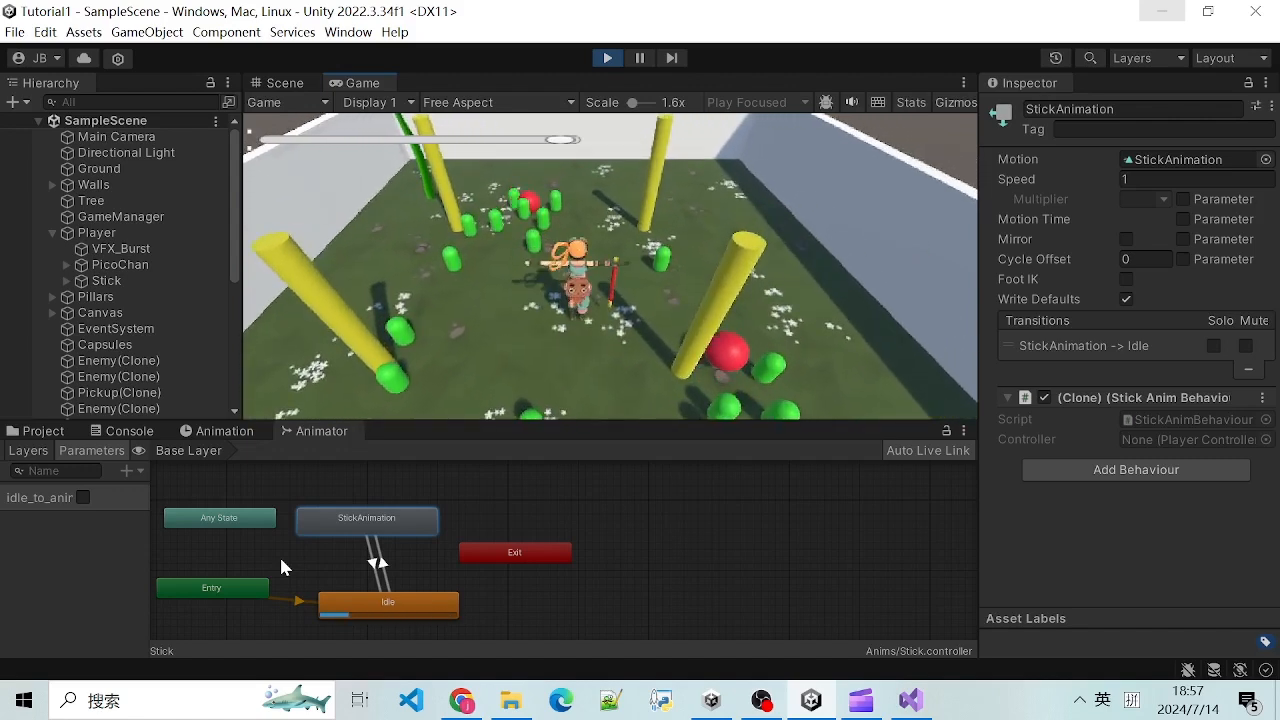
key(w)
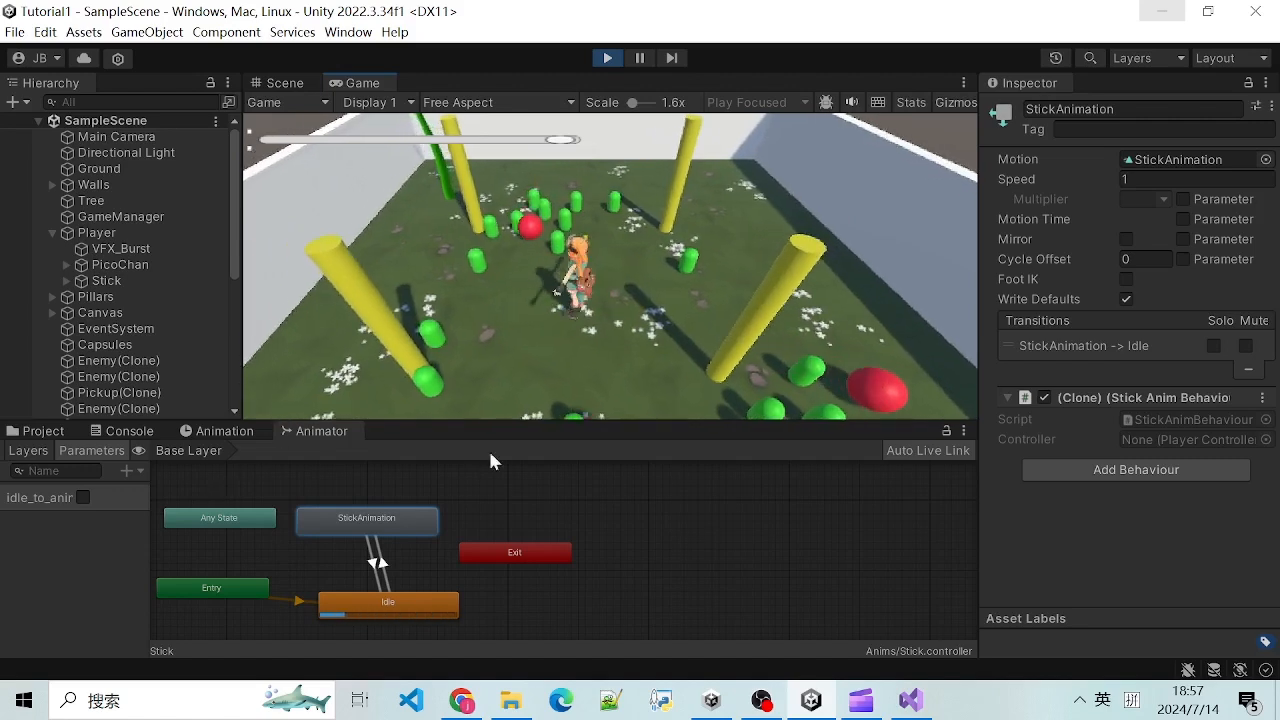
key(s)
key(d)
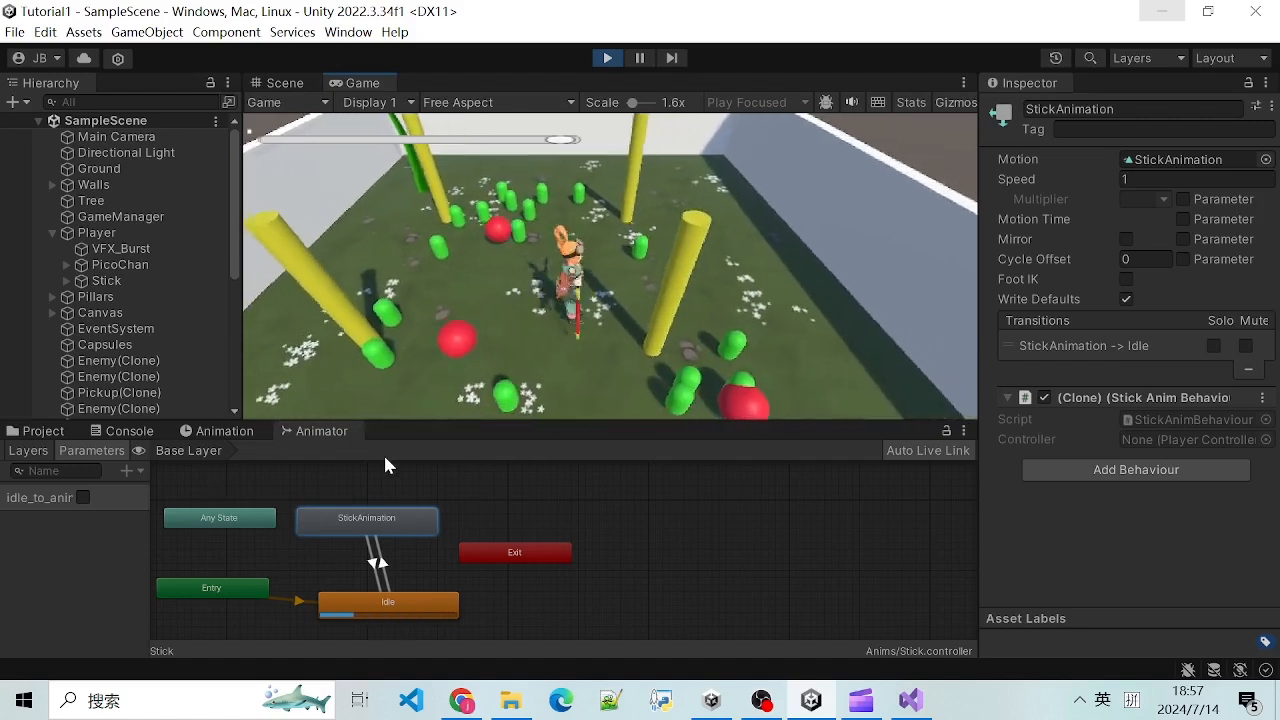
Step: Move the player around the arena a little more and stop the running game
key(a)
key(s)
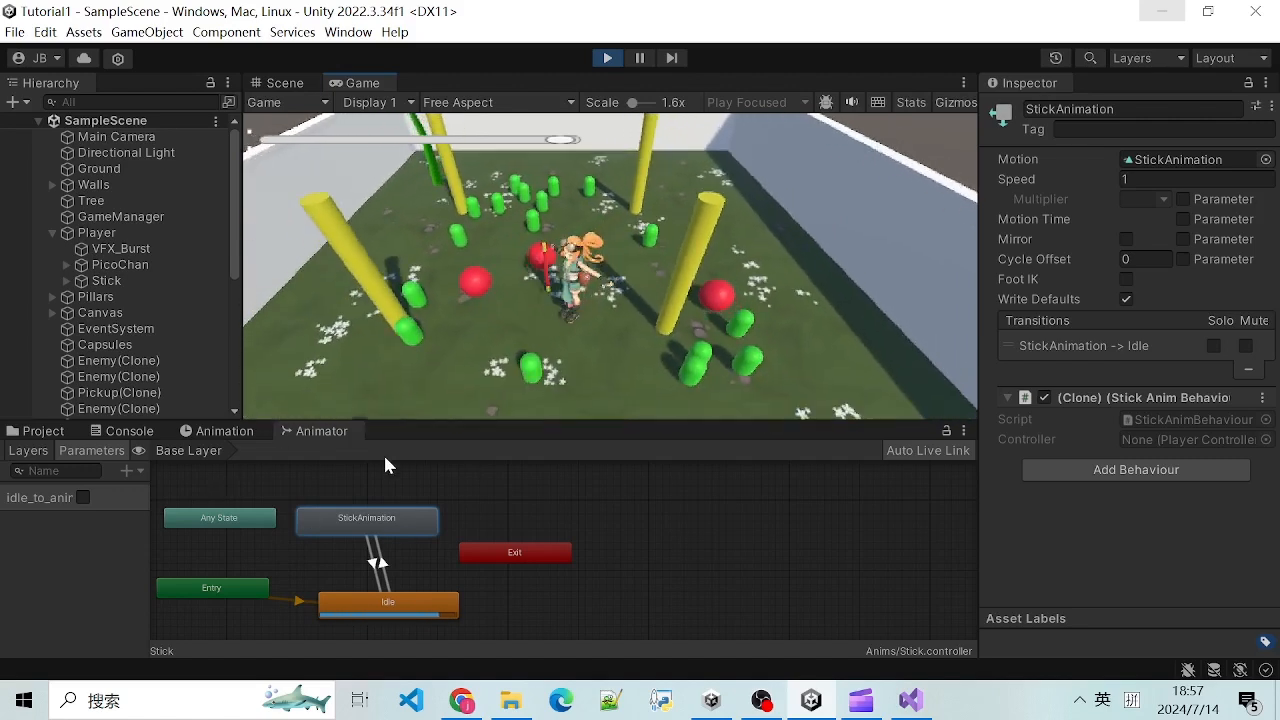
key(w)
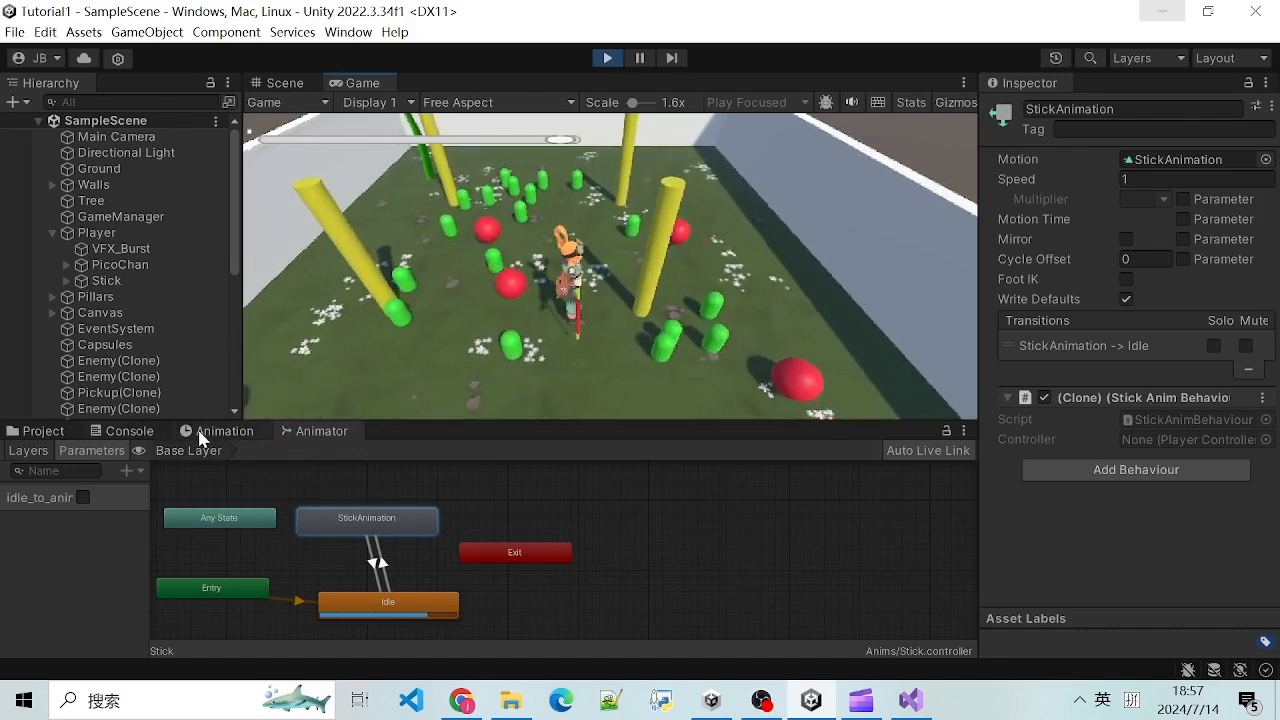
key(s)
key(w)
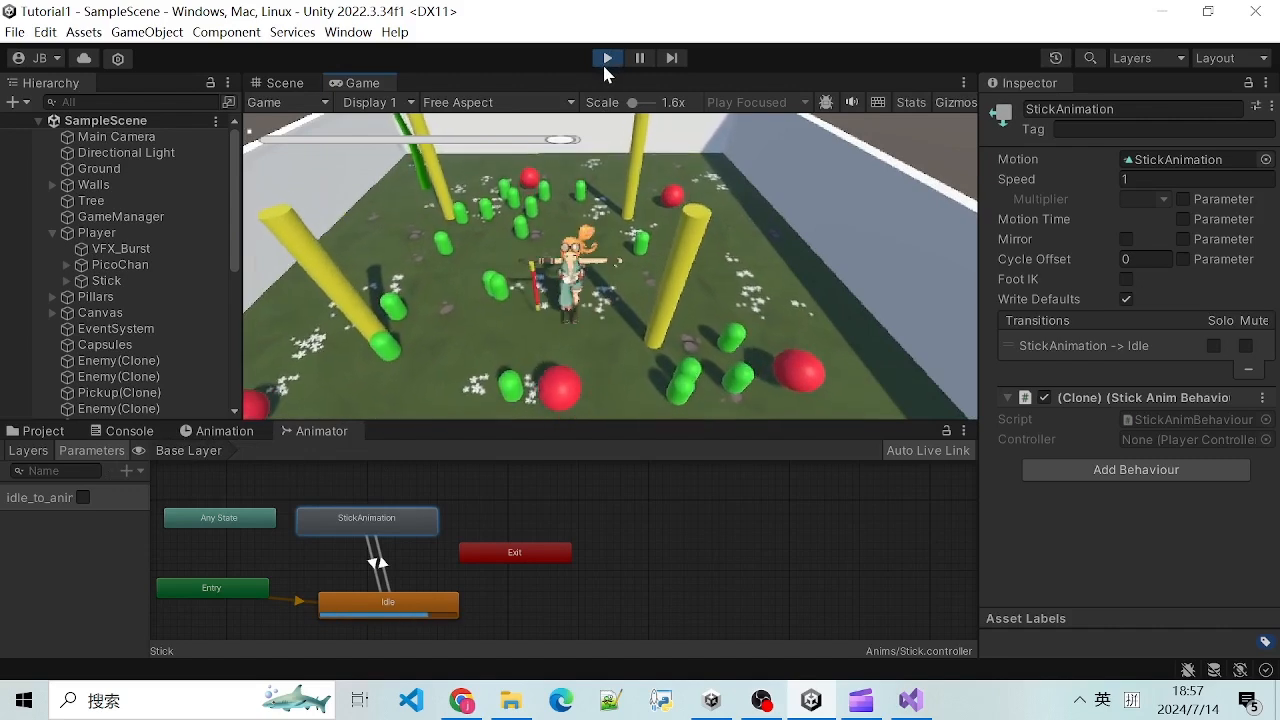
key(s)
click(608, 58)
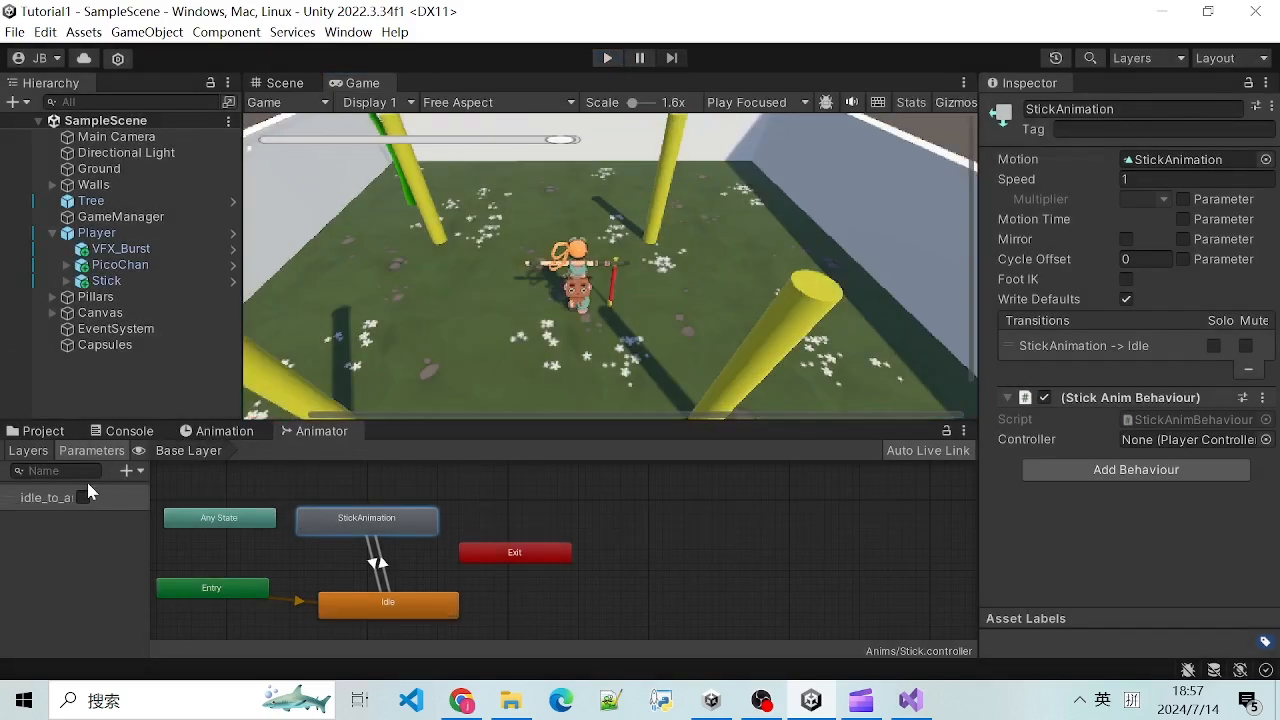
Step: Show the Stick object's StickAnimation clip with its Position and Rotation tracks in the animation timeline
click(214, 434)
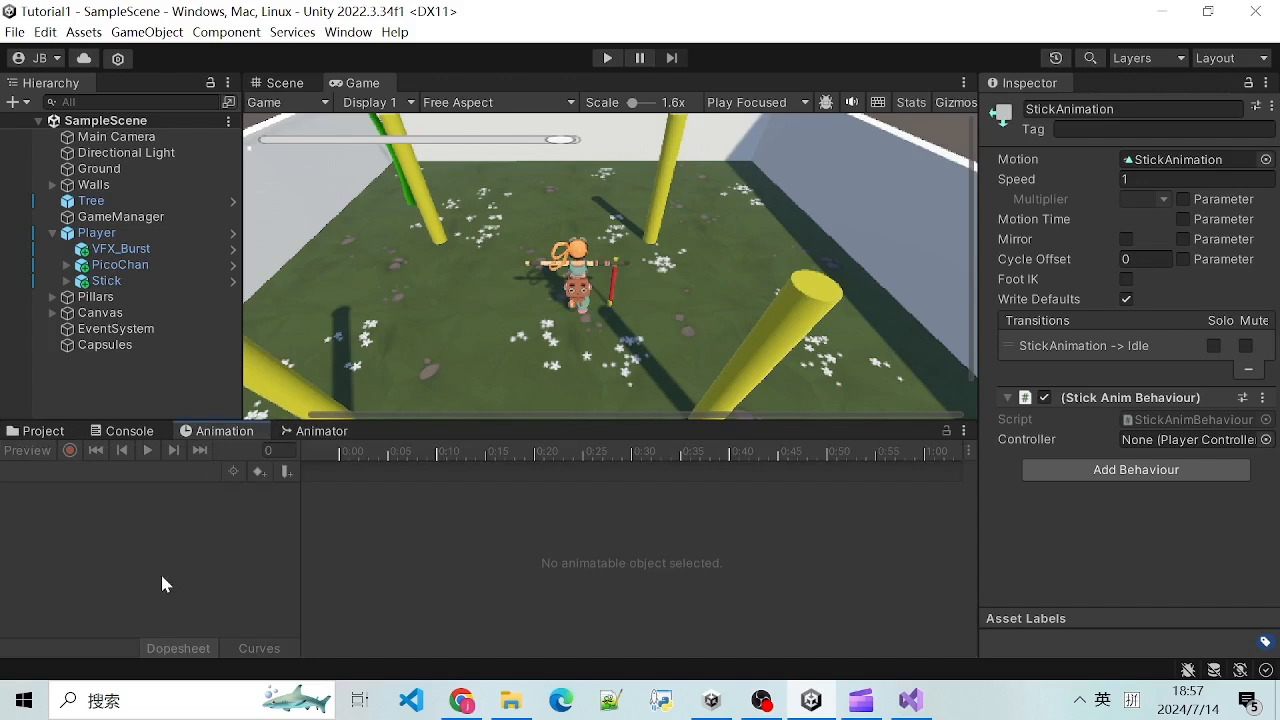
click(104, 281)
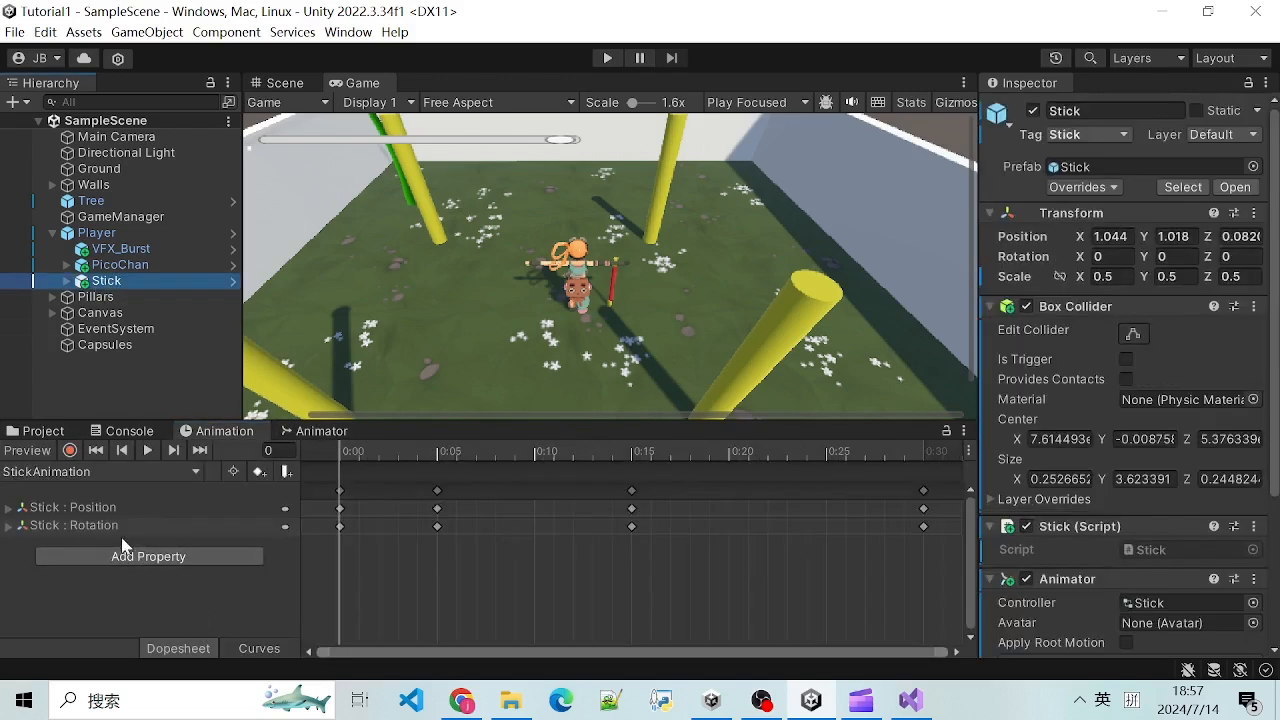
click(10, 526)
click(9, 527)
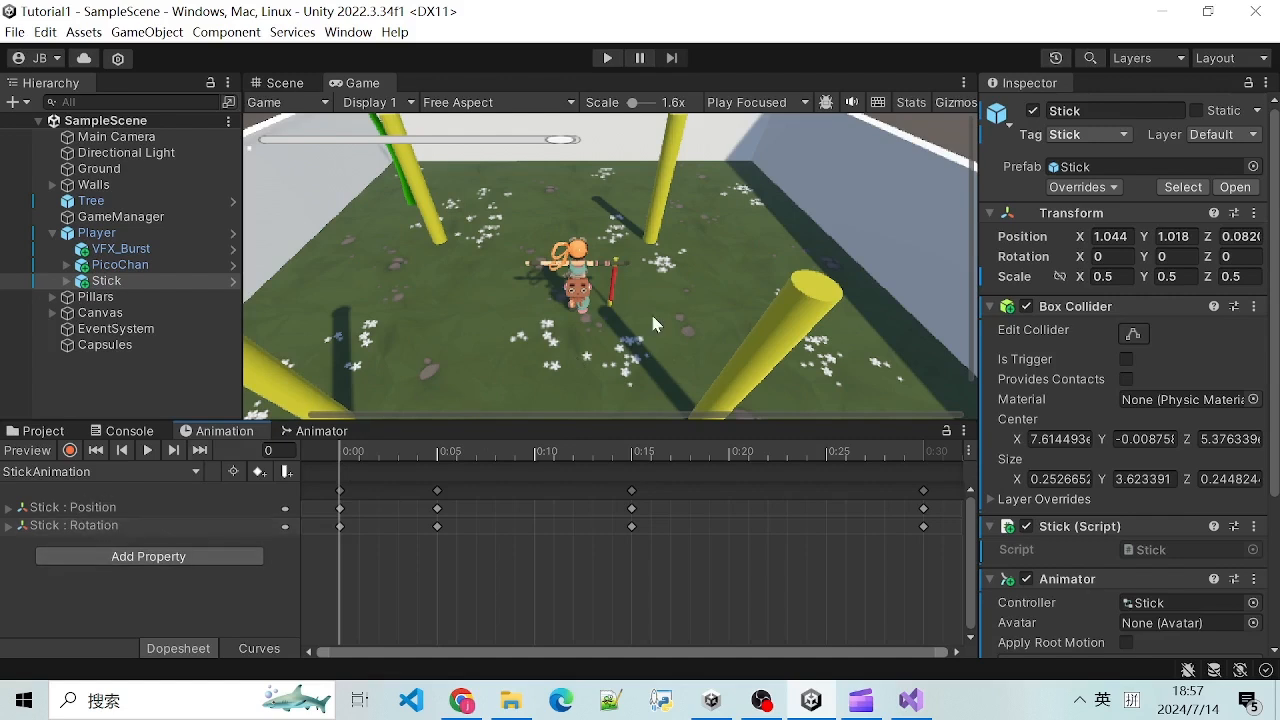
Step: Examine the stick beside the player up close in the Game view and in the Scene view
scroll(636, 300, up, 2)
scroll(615, 288, up, 1)
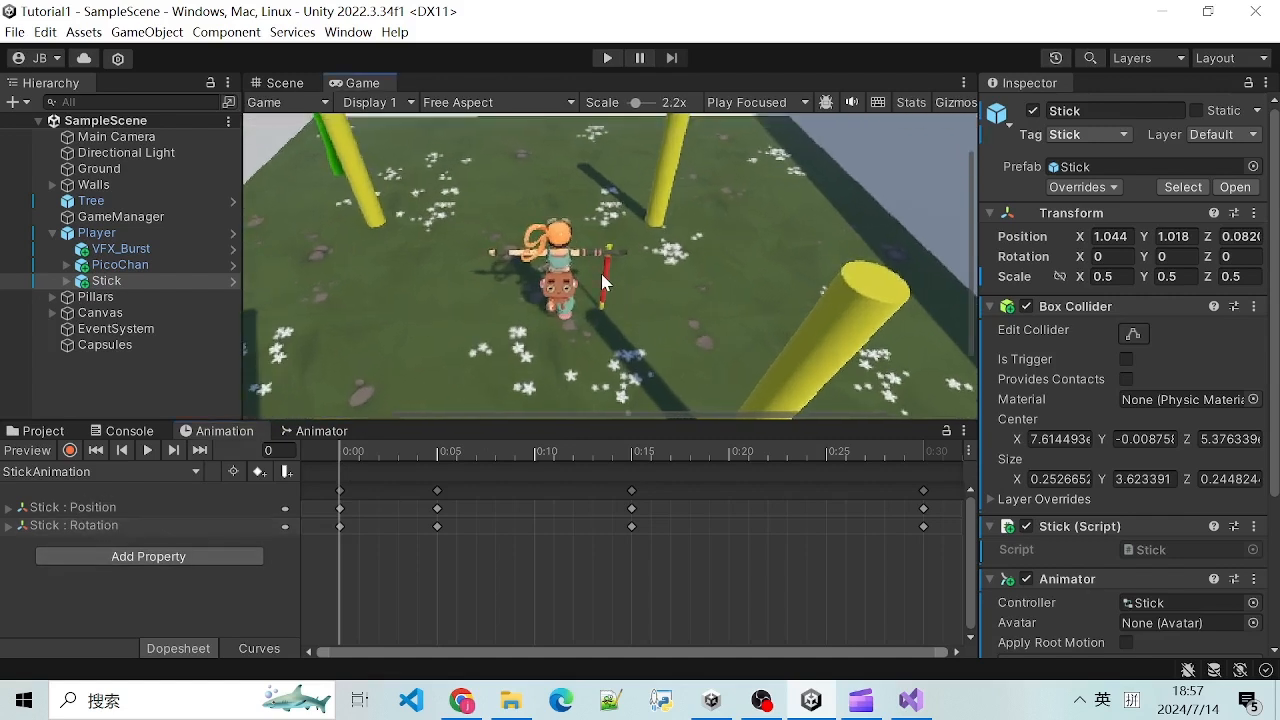
scroll(601, 270, up, 3)
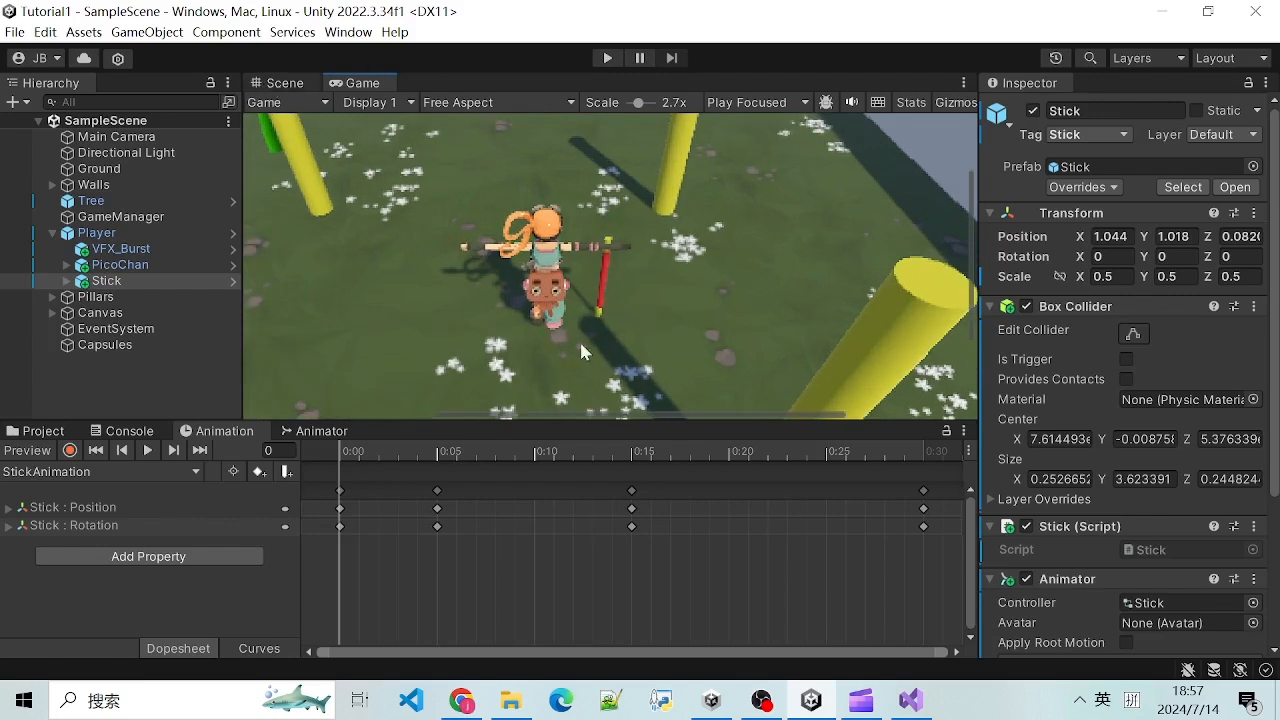
click(284, 83)
scroll(712, 297, up, 2)
scroll(715, 295, down, 1)
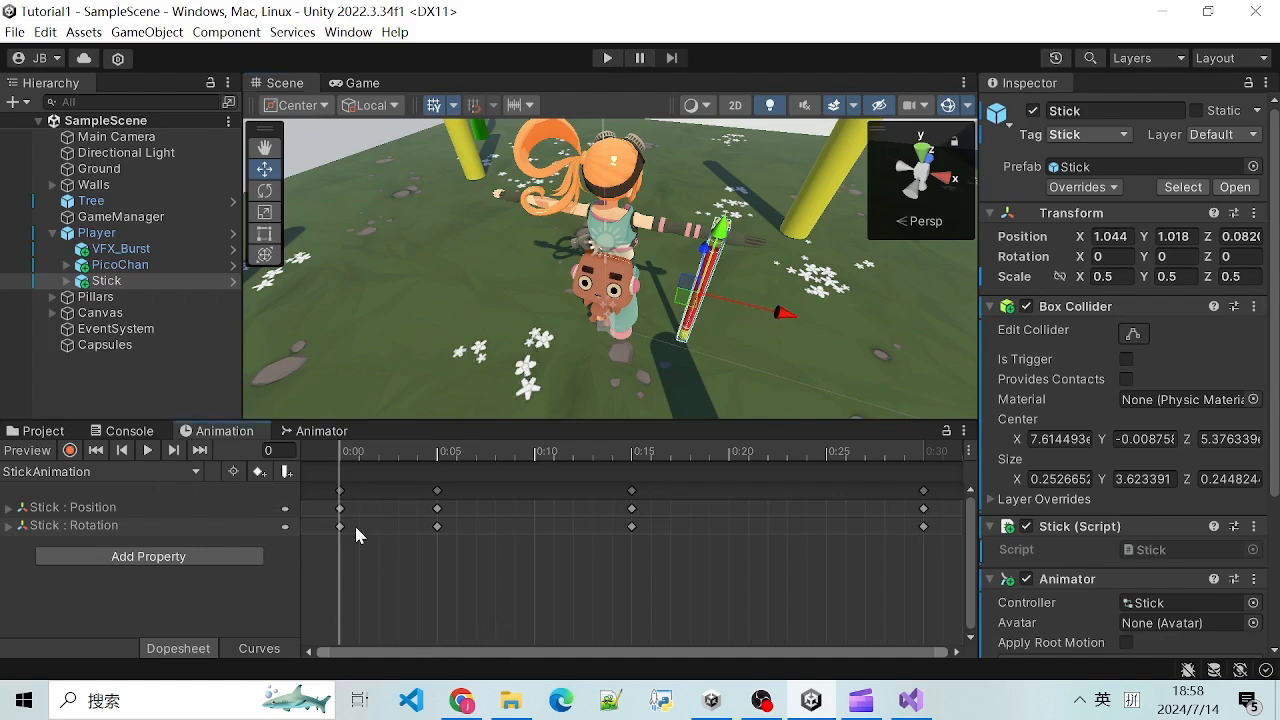
Step: Highlight the StickAnimation keyframes at 0:05 and 0:15 on the timeline
click(437, 491)
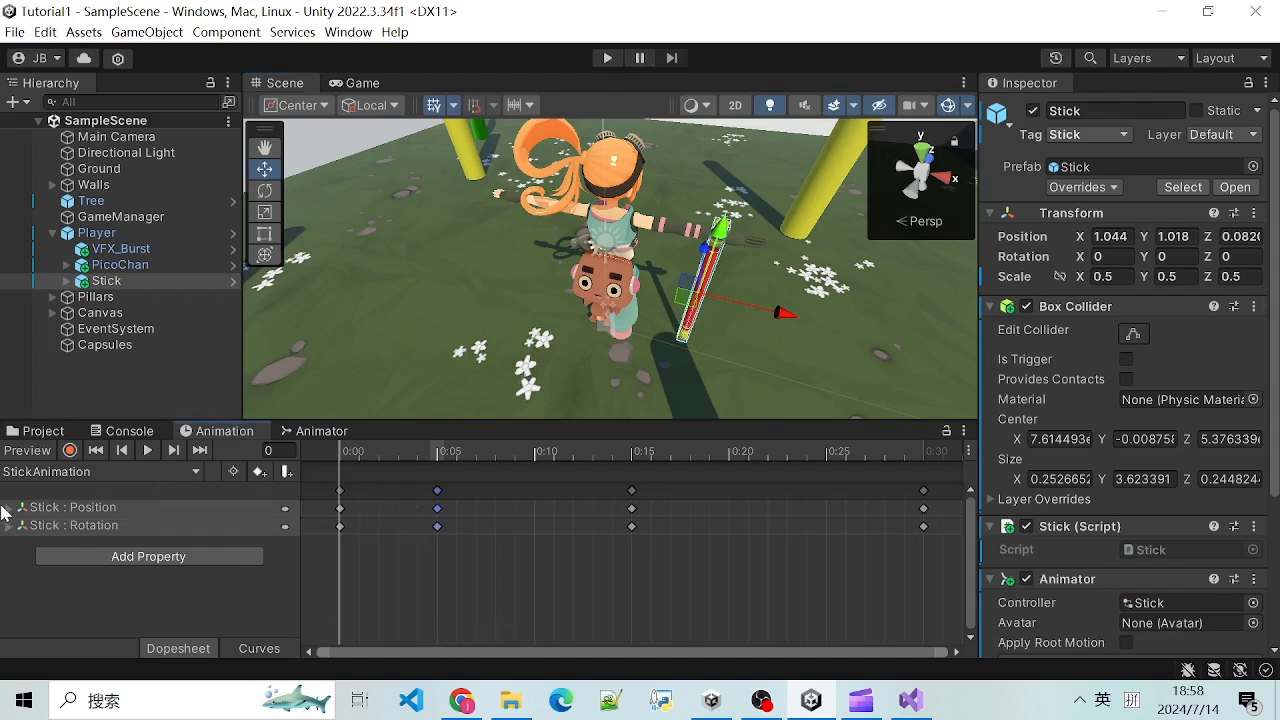
click(632, 491)
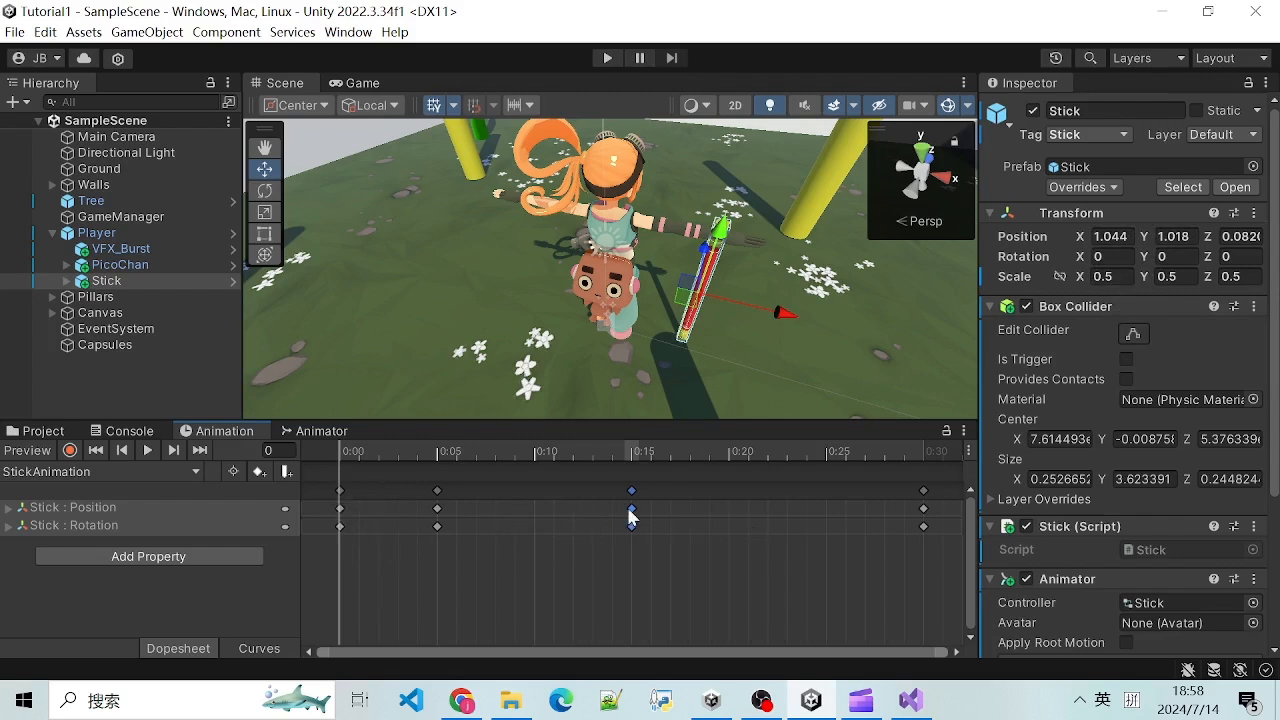
scroll(640, 490, up, 1)
scroll(520, 498, down, 2)
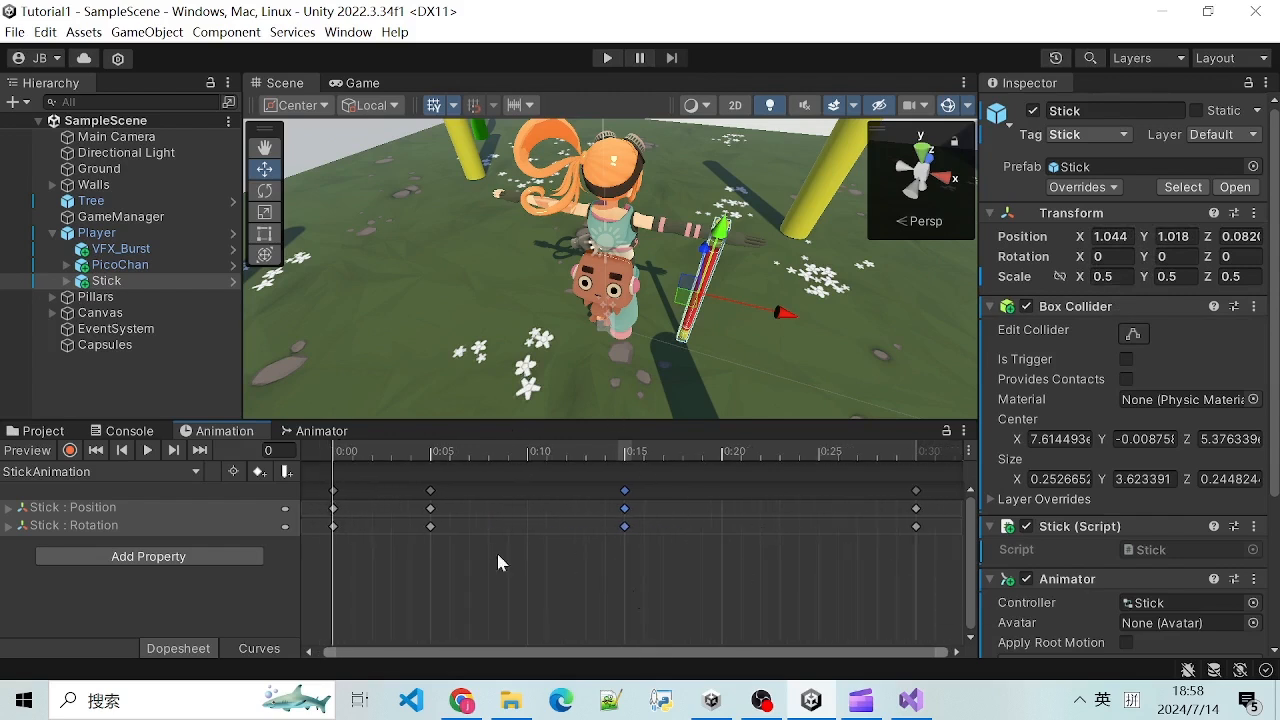
Step: Display the StickAnimation clip as curves and enlarge the animation area upward to view them
click(256, 648)
scroll(510, 566, up, 3)
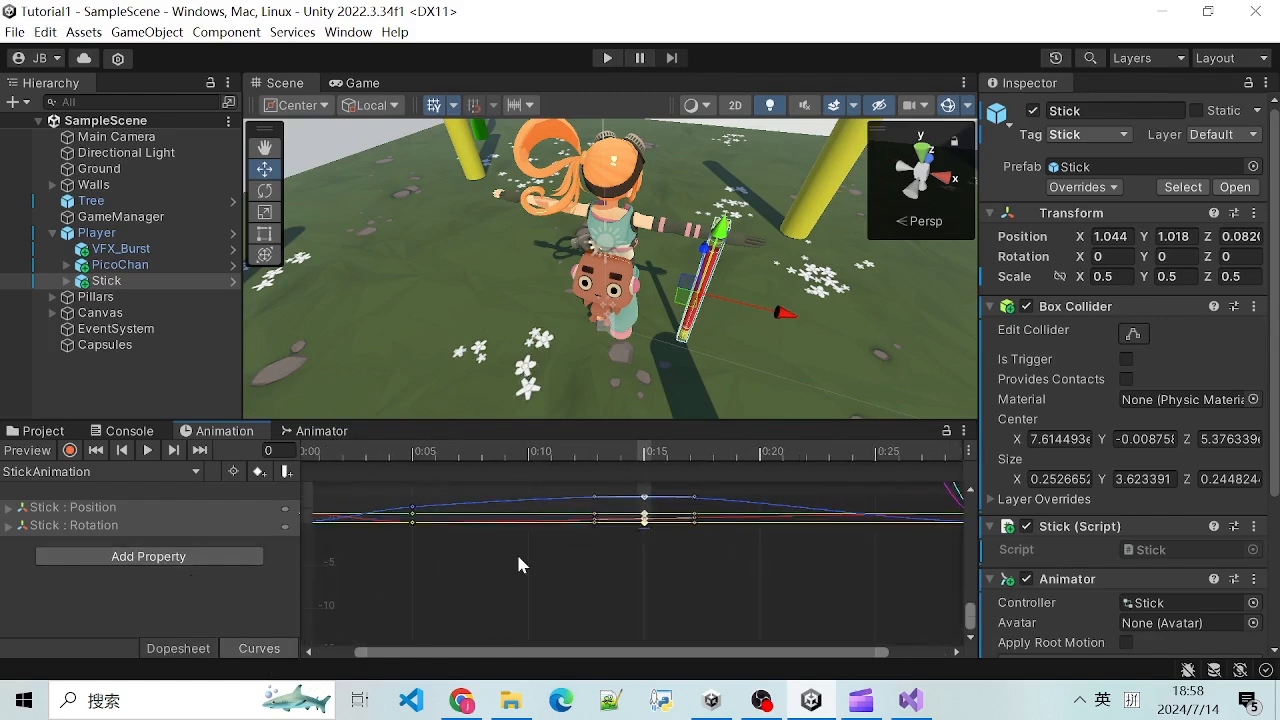
scroll(532, 588, down, 3)
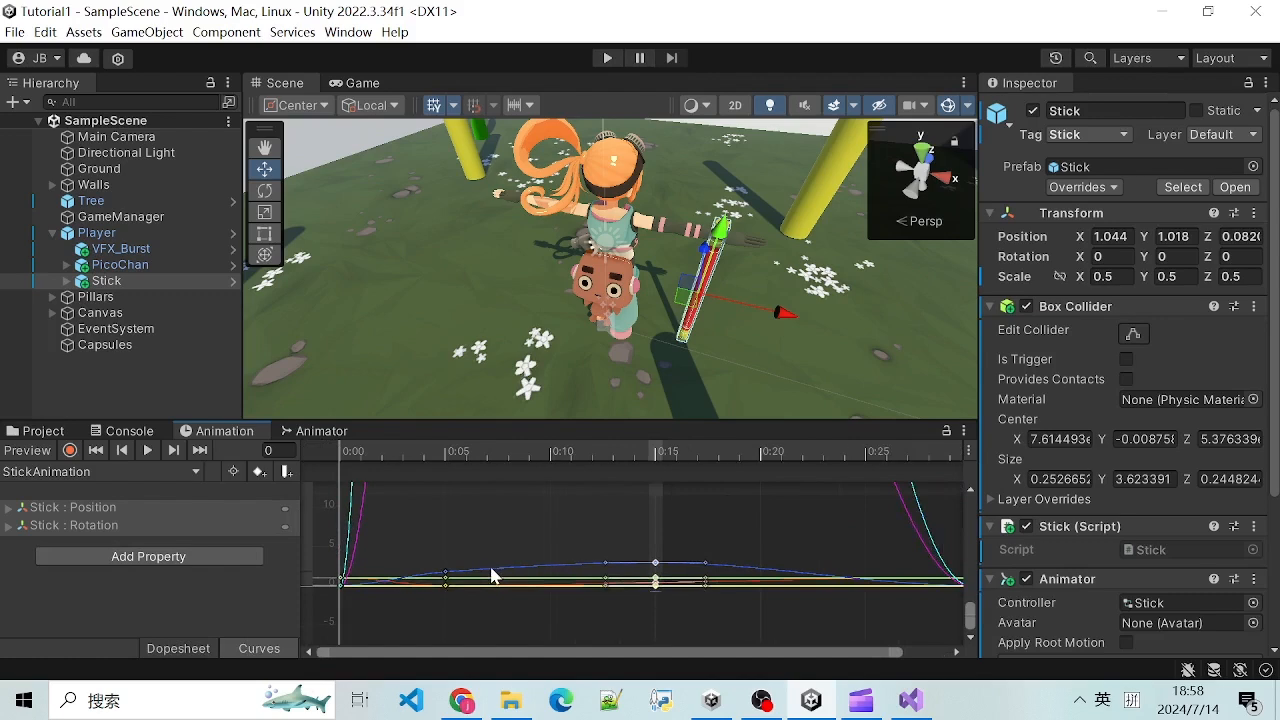
scroll(449, 543, down, 4)
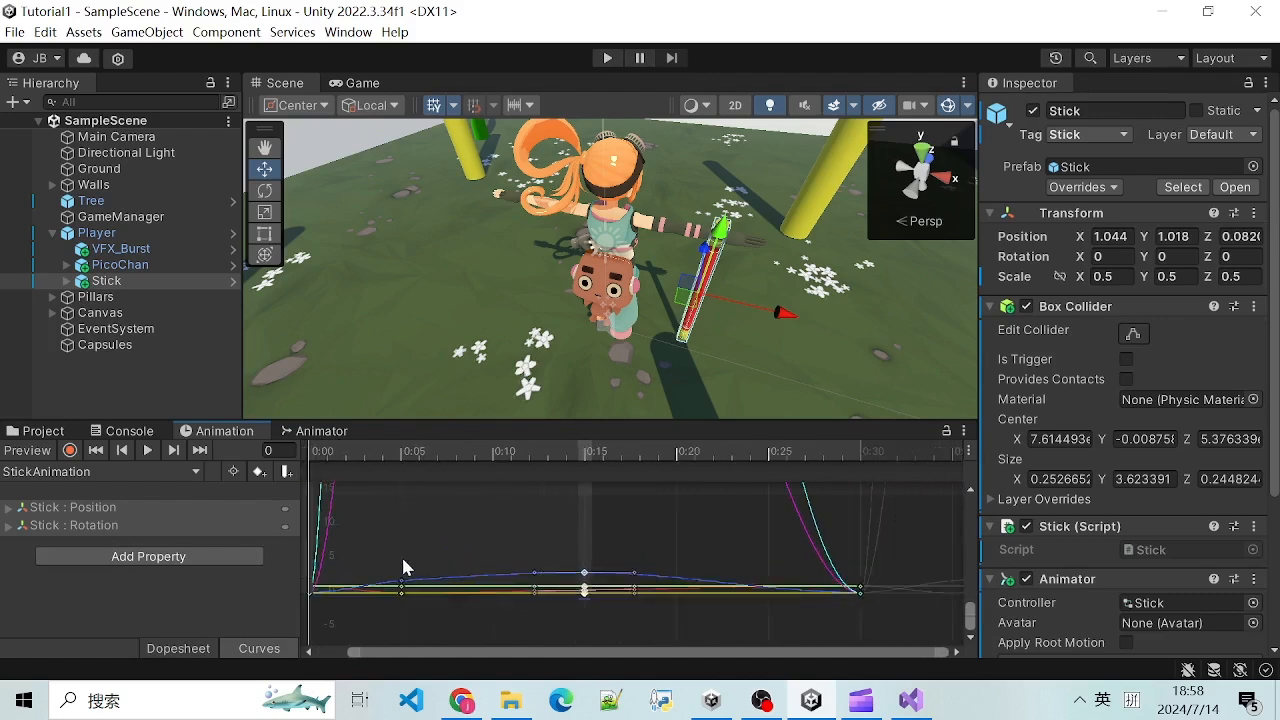
drag(589, 422, 589, 231)
scroll(493, 388, down, 1)
scroll(485, 368, down, 3)
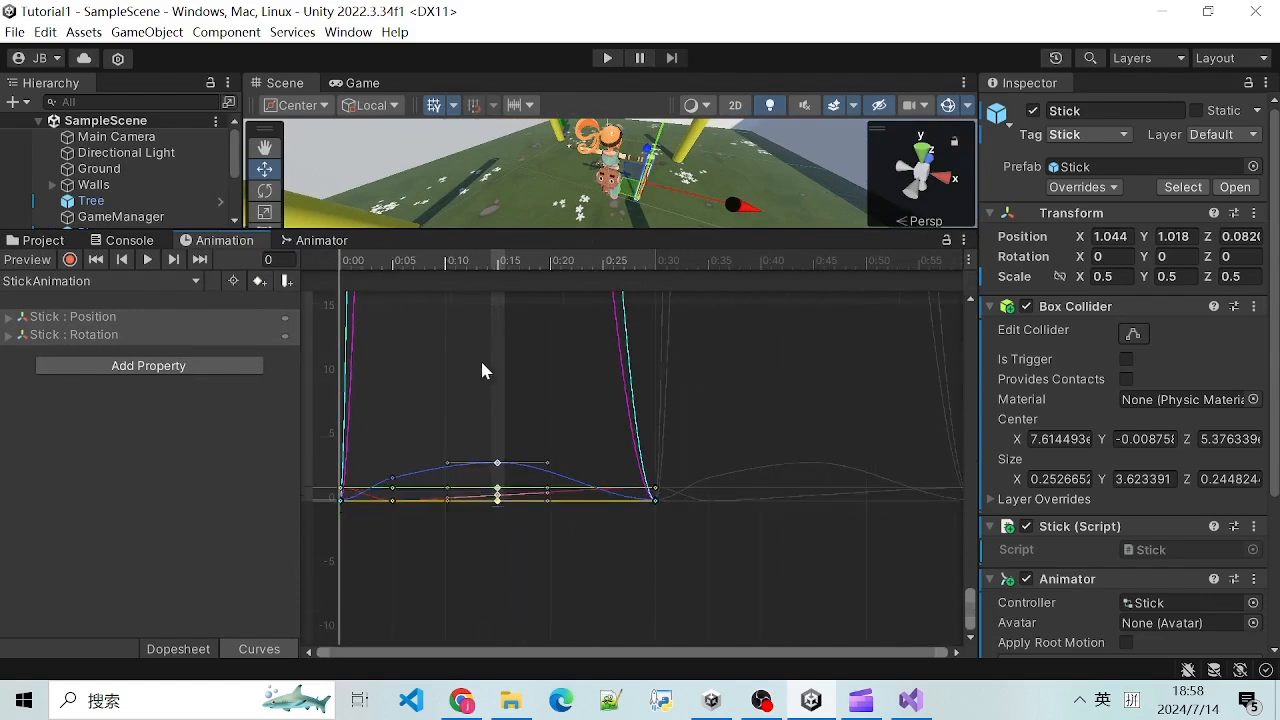
Step: Examine the overall shape of the StickAnimation position and rotation curves, and clear the keyframe selection
middle_drag(460, 358, 539, 690)
middle_drag(432, 340, 438, 620)
scroll(436, 400, up, 1)
middle_drag(434, 374, 436, 522)
middle_drag(427, 334, 442, 474)
scroll(431, 405, down, 2)
scroll(431, 404, up, 1)
scroll(438, 390, down, 4)
middle_drag(415, 592, 496, 283)
middle_drag(440, 505, 471, 304)
middle_drag(455, 410, 482, 314)
scroll(436, 567, down, 2)
scroll(418, 578, down, 3)
scroll(466, 457, up, 5)
scroll(432, 406, down, 2)
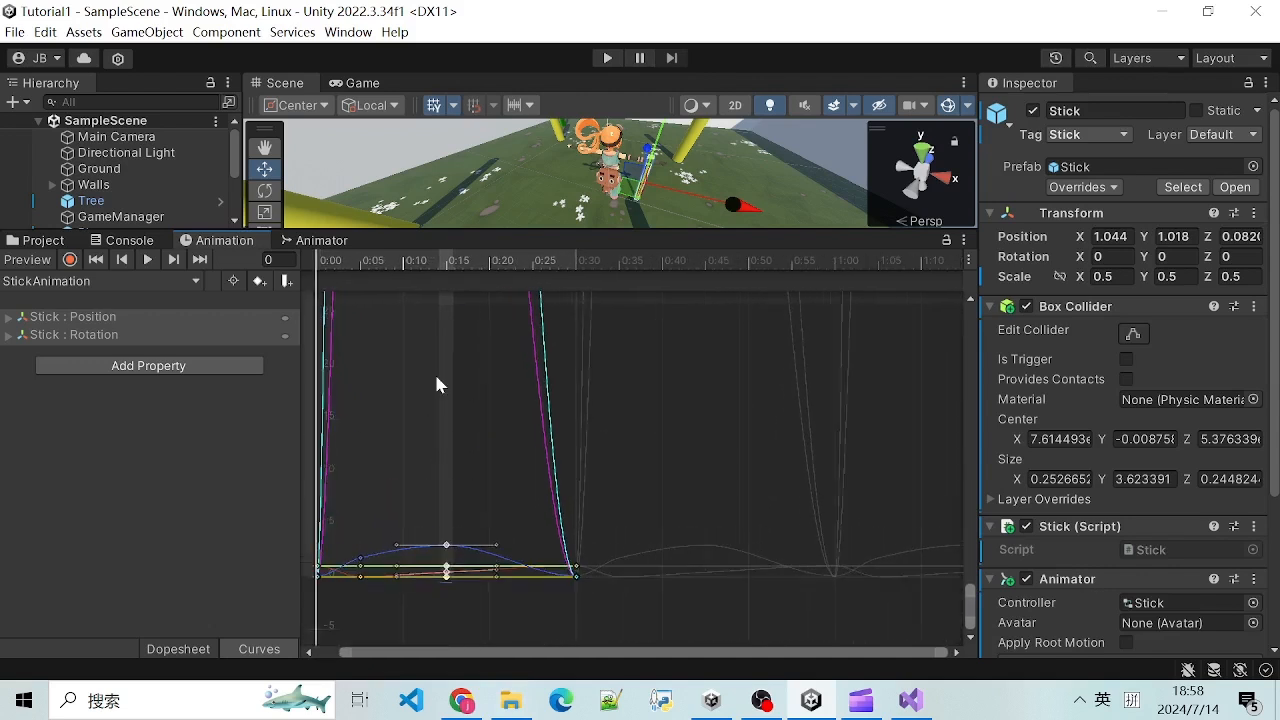
right_click(340, 464)
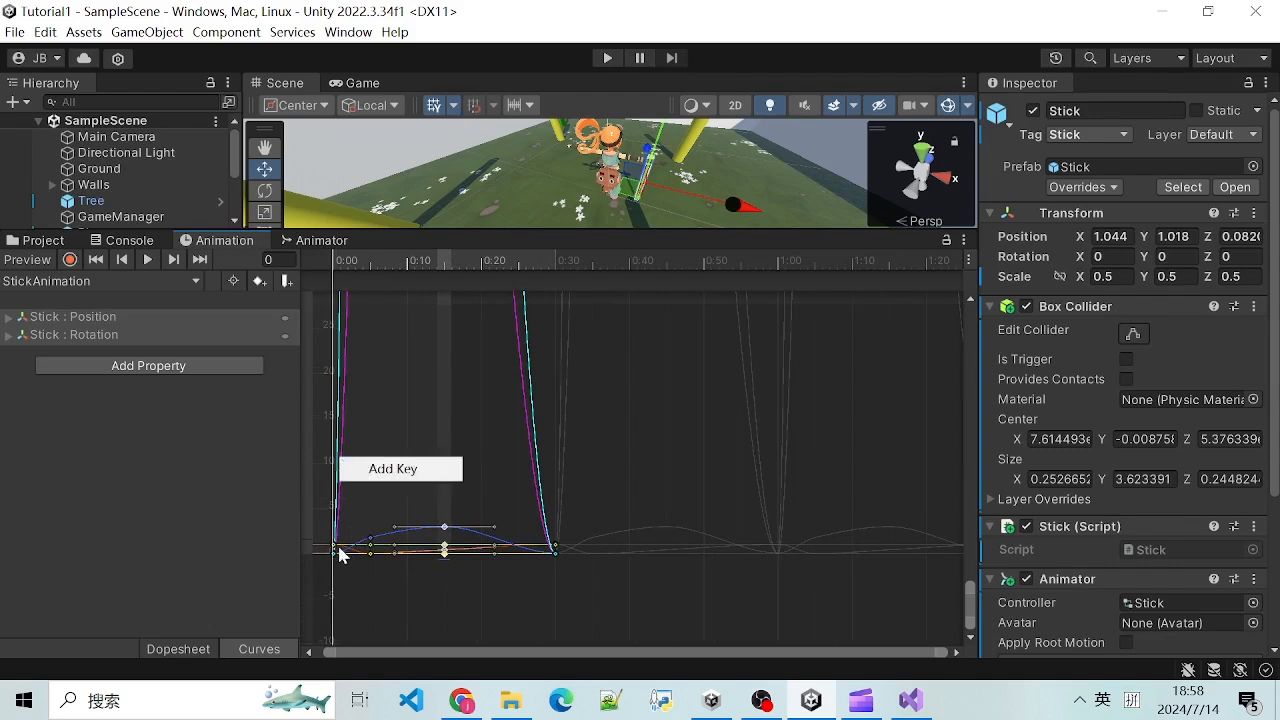
click(700, 452)
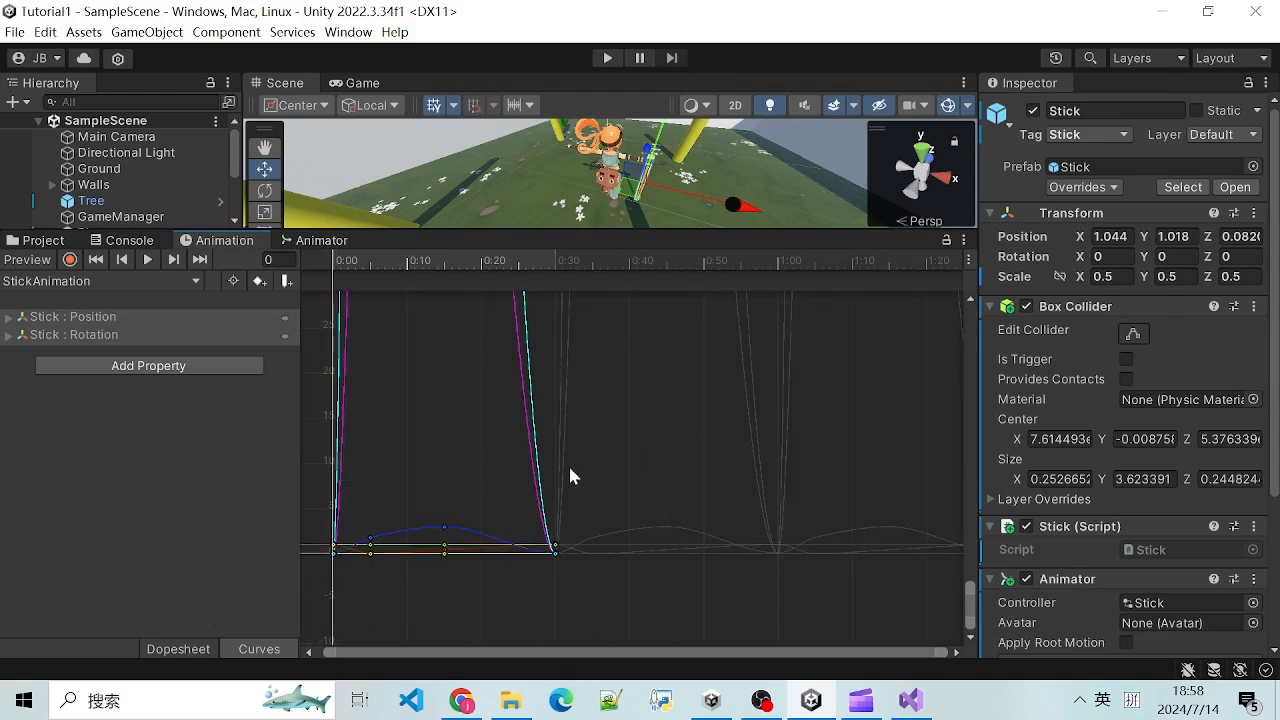
Step: Look closely at the low-value part of the curves between 0:00 and 0:25
scroll(566, 465, up, 4)
scroll(452, 447, up, 4)
middle_drag(452, 440, 752, 441)
scroll(504, 466, up, 2)
middle_drag(600, 465, 652, 348)
scroll(512, 367, up, 4)
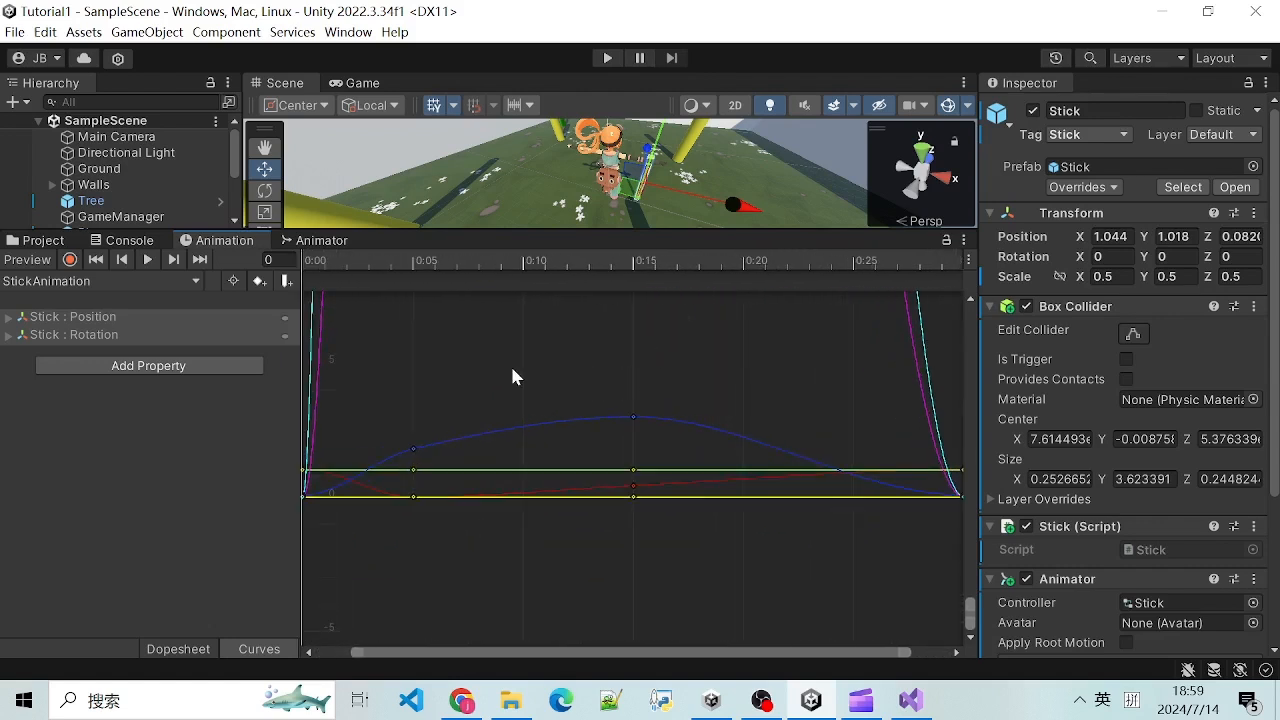
middle_drag(734, 368, 767, 432)
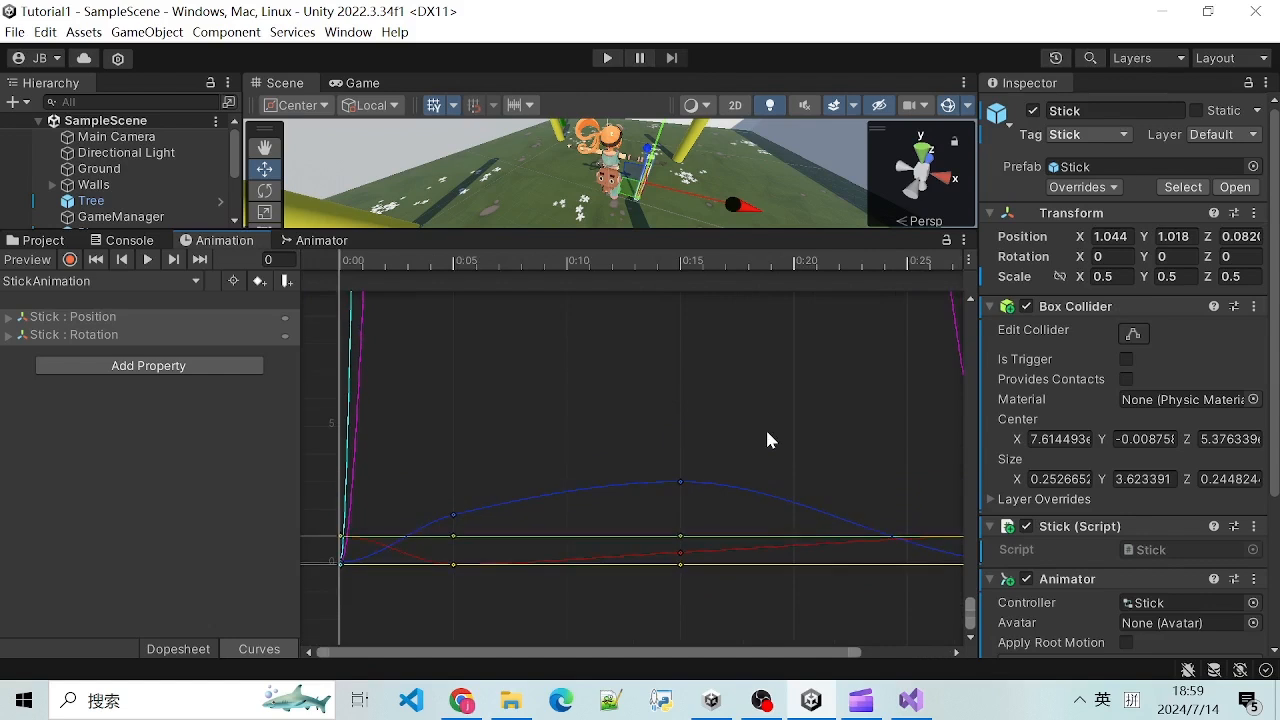
Step: Show the Both Tangents options, including Linear, for the curve key at 0:00 without applying any
right_click(347, 525)
click(349, 510)
right_click(350, 507)
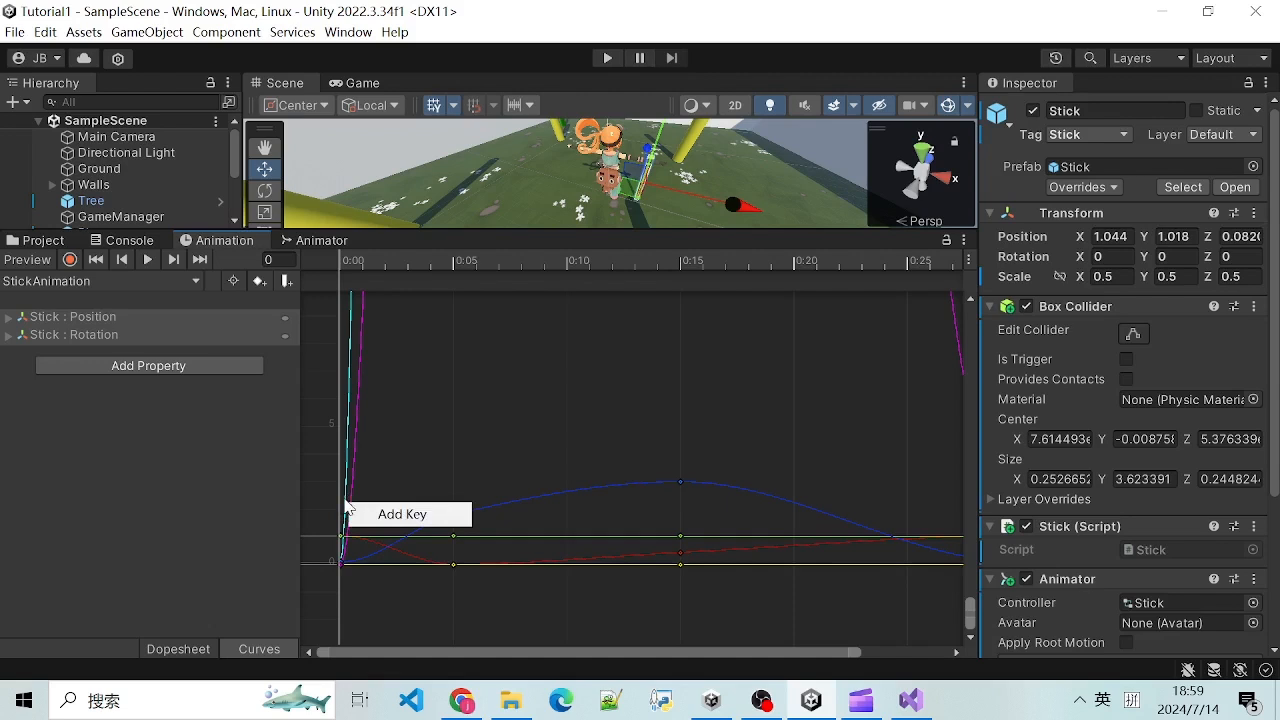
click(349, 509)
right_click(339, 562)
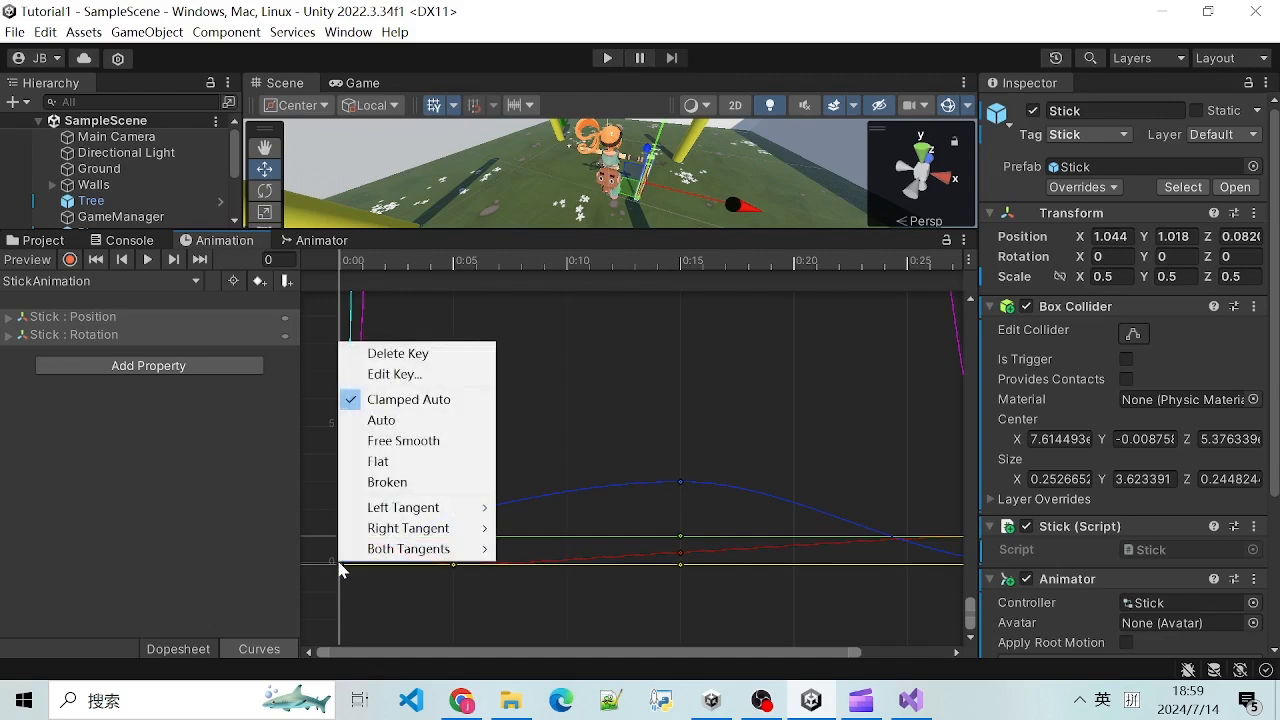
mouse_move(398, 562)
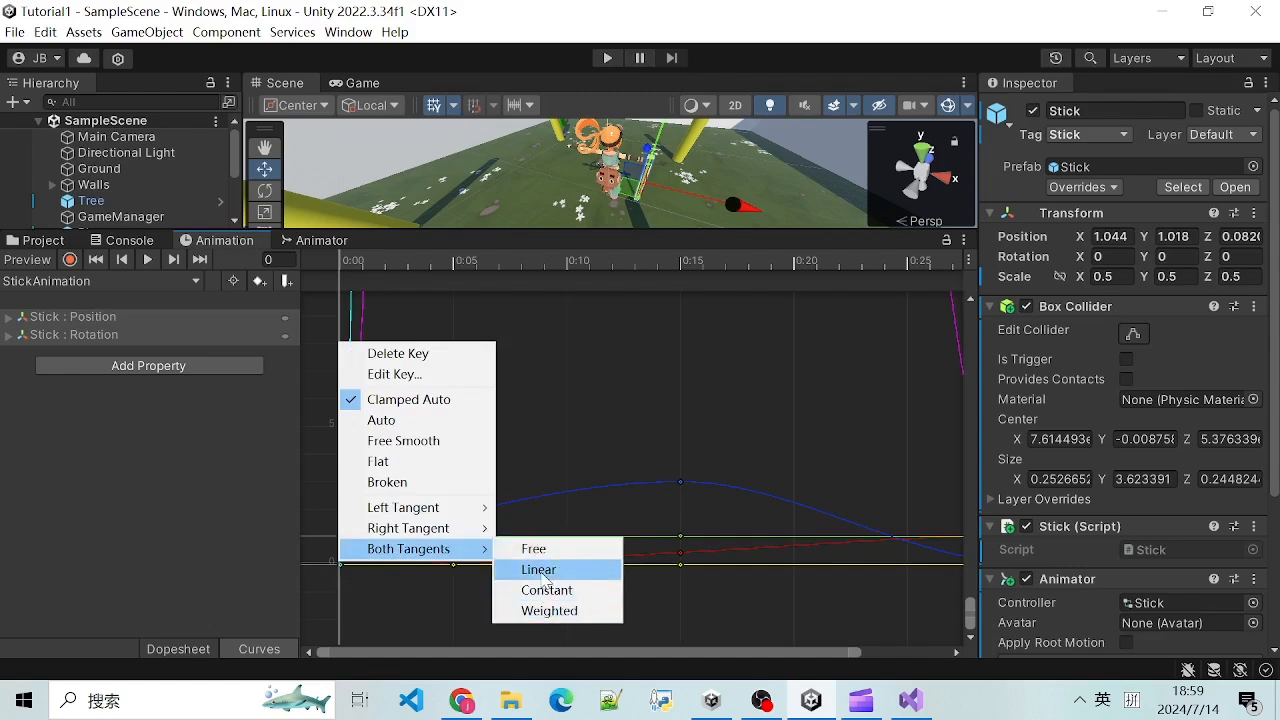
click(541, 444)
Step: Examine the magenta rotation curve around value 90 at its keys at 0:05 and 0:15
key(a)
middle_drag(566, 392, 600, 610)
scroll(482, 424, down, 14)
scroll(485, 458, down, 1)
middle_drag(485, 458, 490, 650)
middle_drag(469, 331, 490, 650)
middle_drag(482, 362, 505, 664)
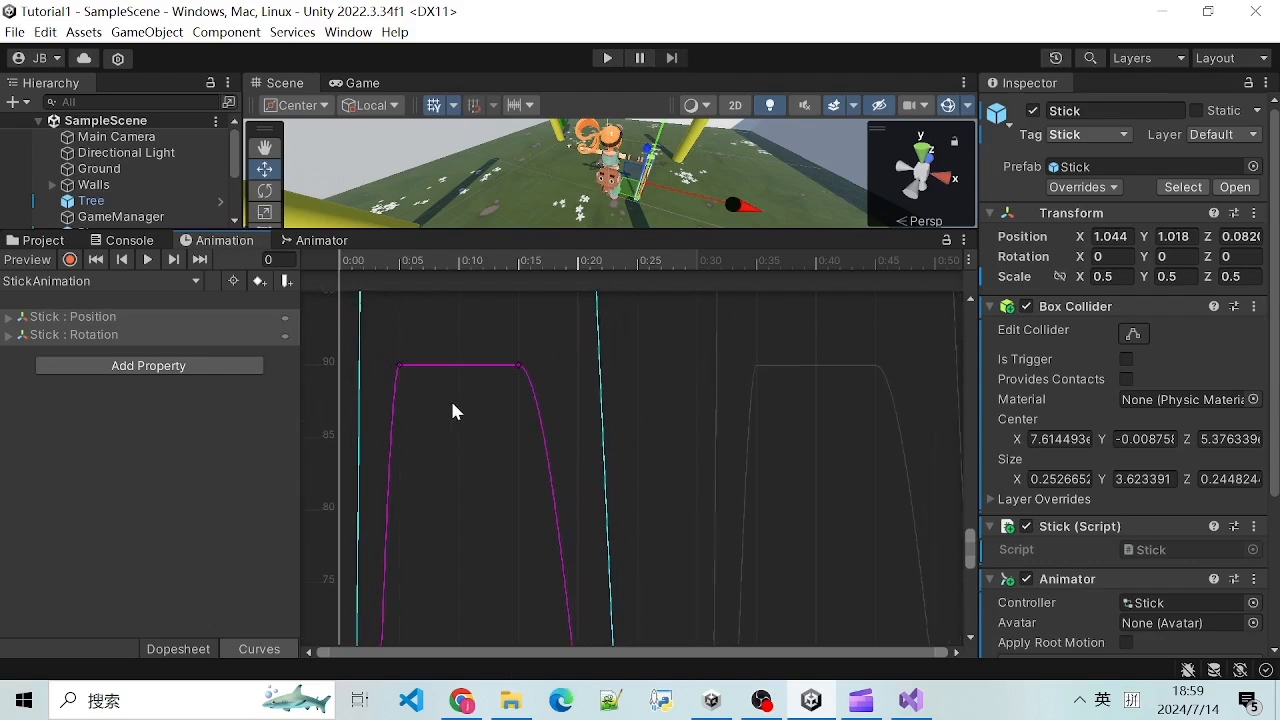
scroll(412, 395, up, 2)
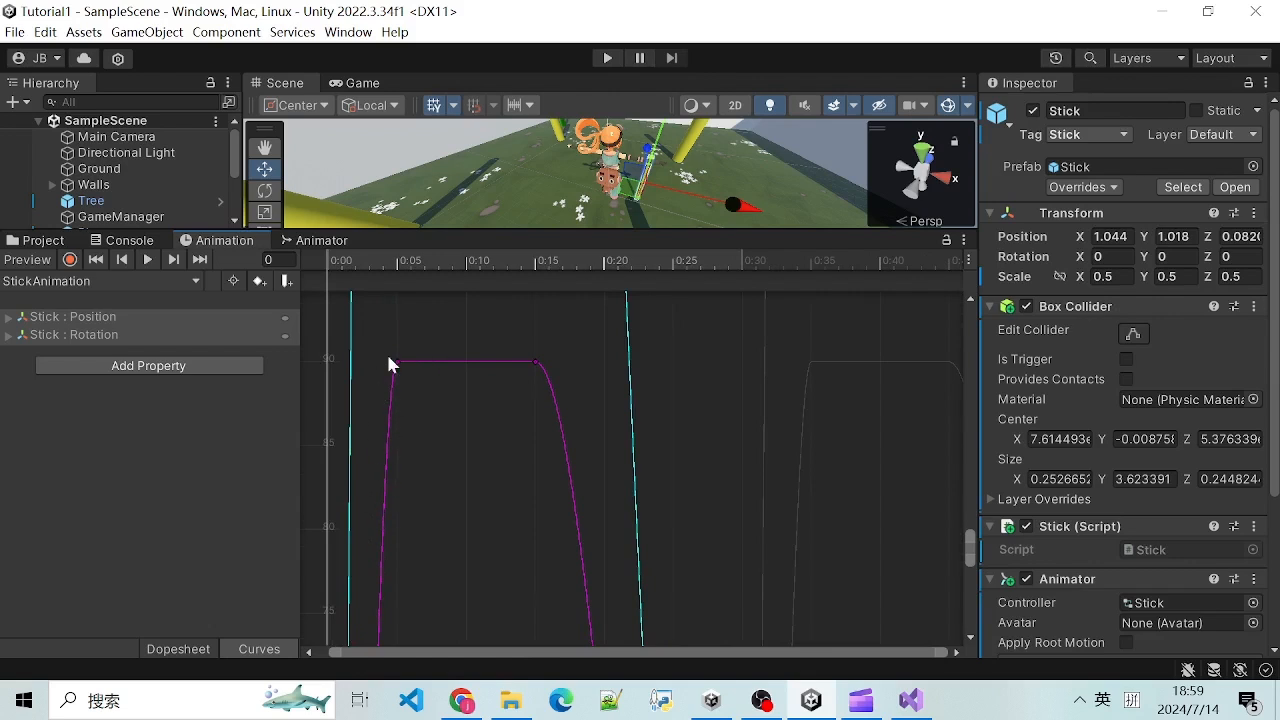
scroll(390, 364, down, 3)
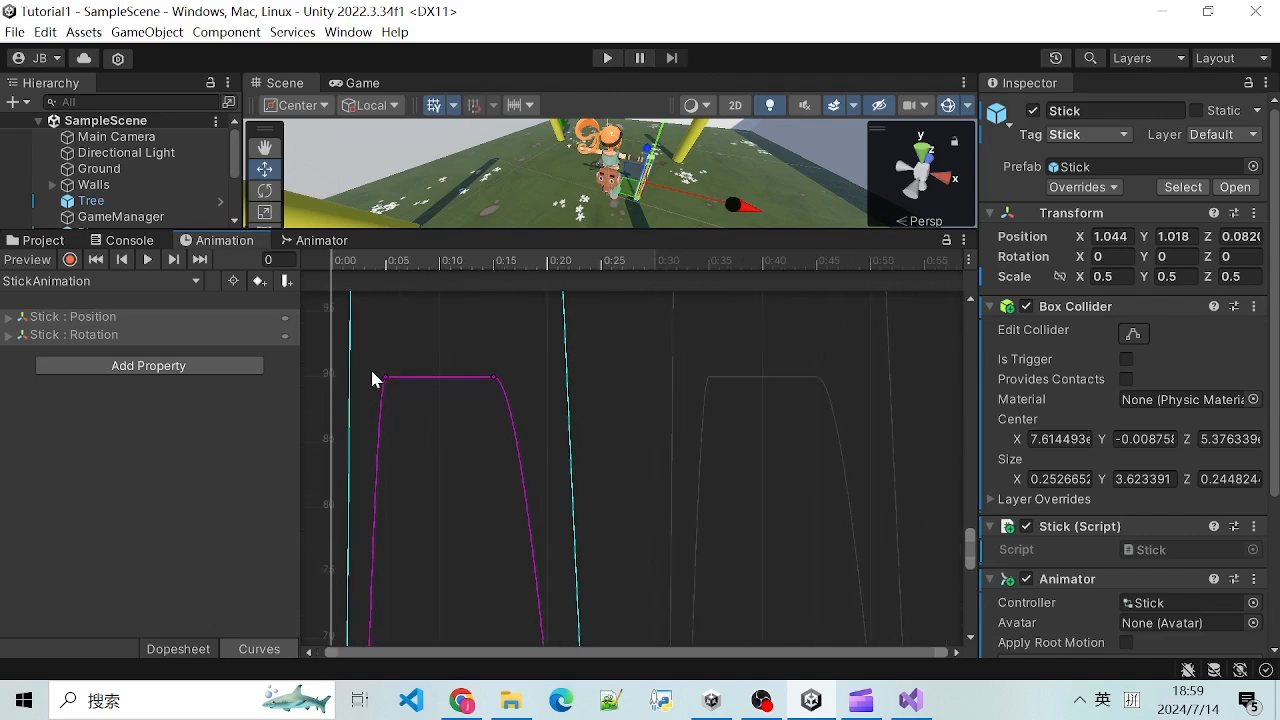
scroll(400, 445, down, 2)
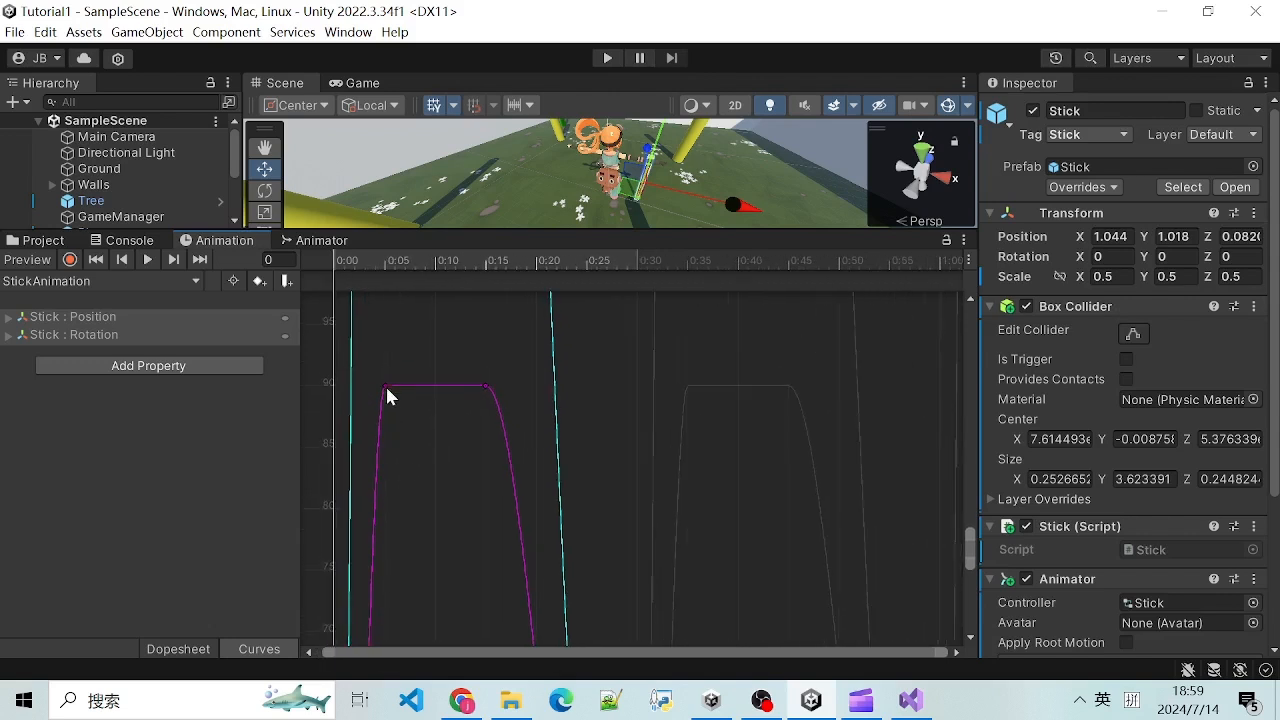
scroll(472, 391, down, 3)
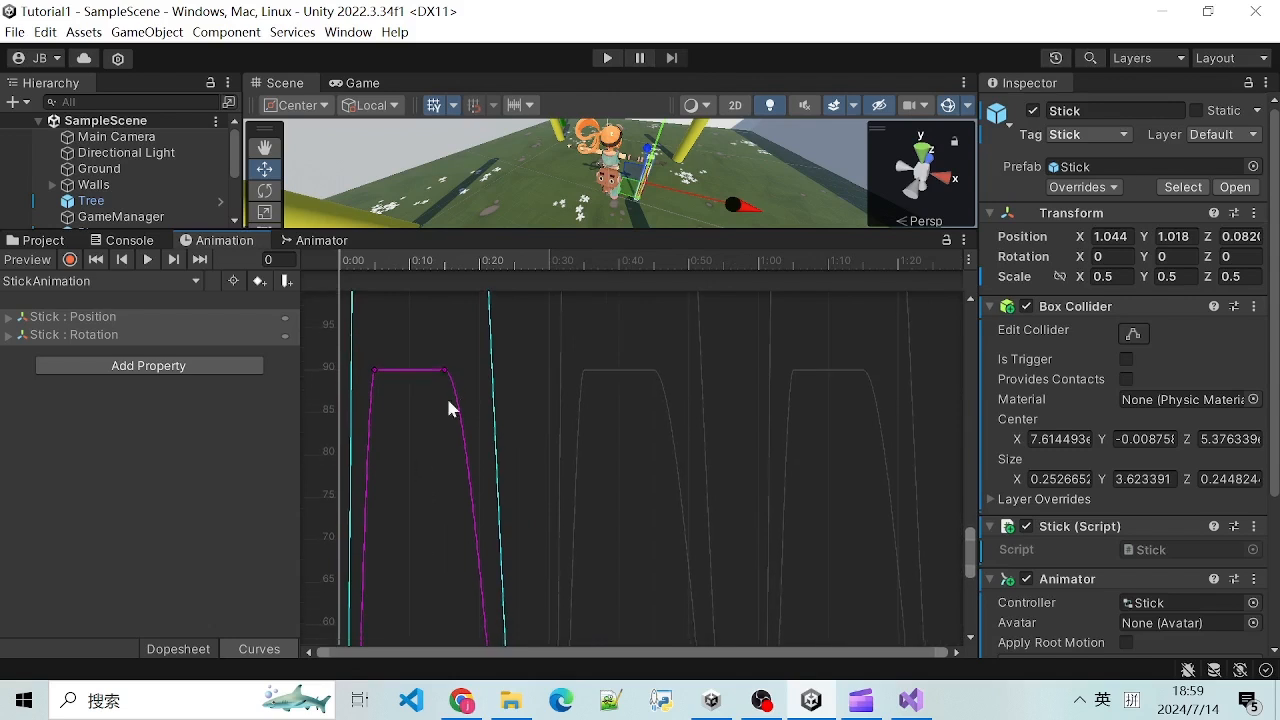
Step: Review the full height of the rotation curves from 0:00 to 0:30 down to the zero line
middle_drag(376, 583, 501, 353)
scroll(495, 360, down, 4)
middle_drag(425, 539, 500, 323)
middle_drag(610, 405, 625, 460)
scroll(436, 427, up, 2)
scroll(409, 356, down, 9)
middle_drag(412, 376, 430, 547)
scroll(380, 371, down, 3)
middle_drag(380, 371, 443, 451)
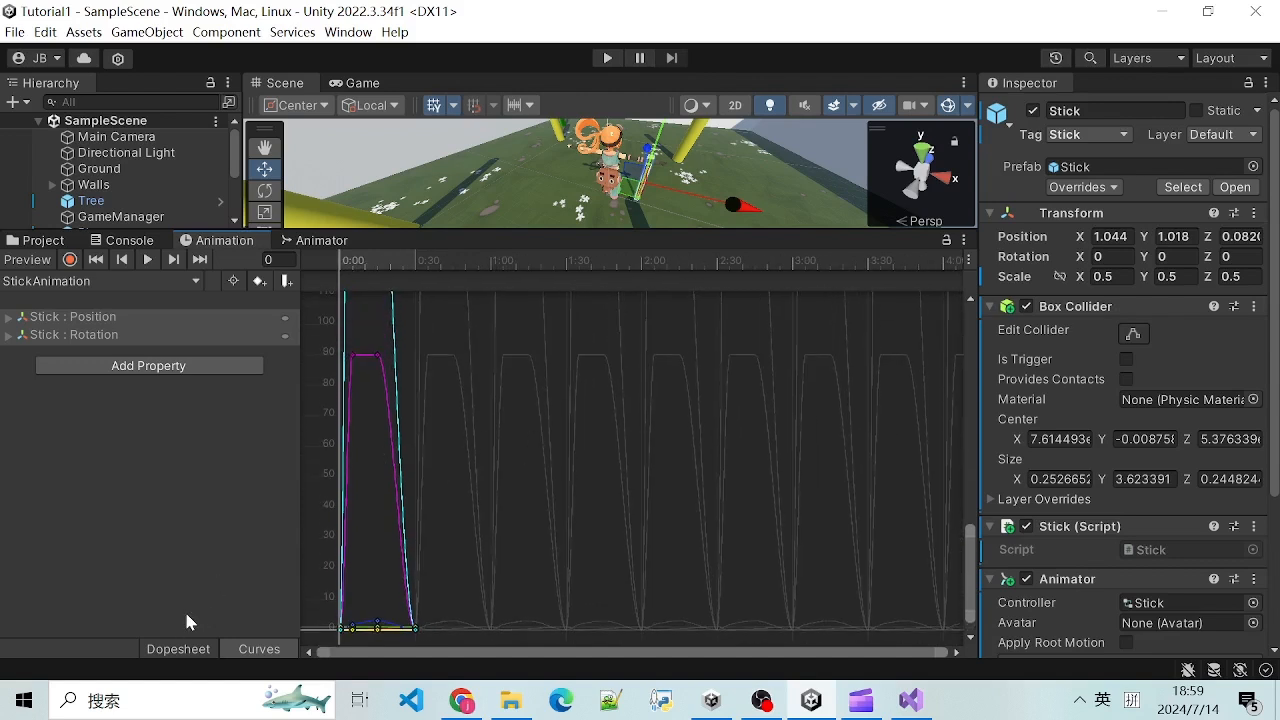
Step: Return StickAnimation to the Dopesheet display and shrink the animation area to enlarge the Scene view
click(180, 649)
scroll(430, 375, down, 1)
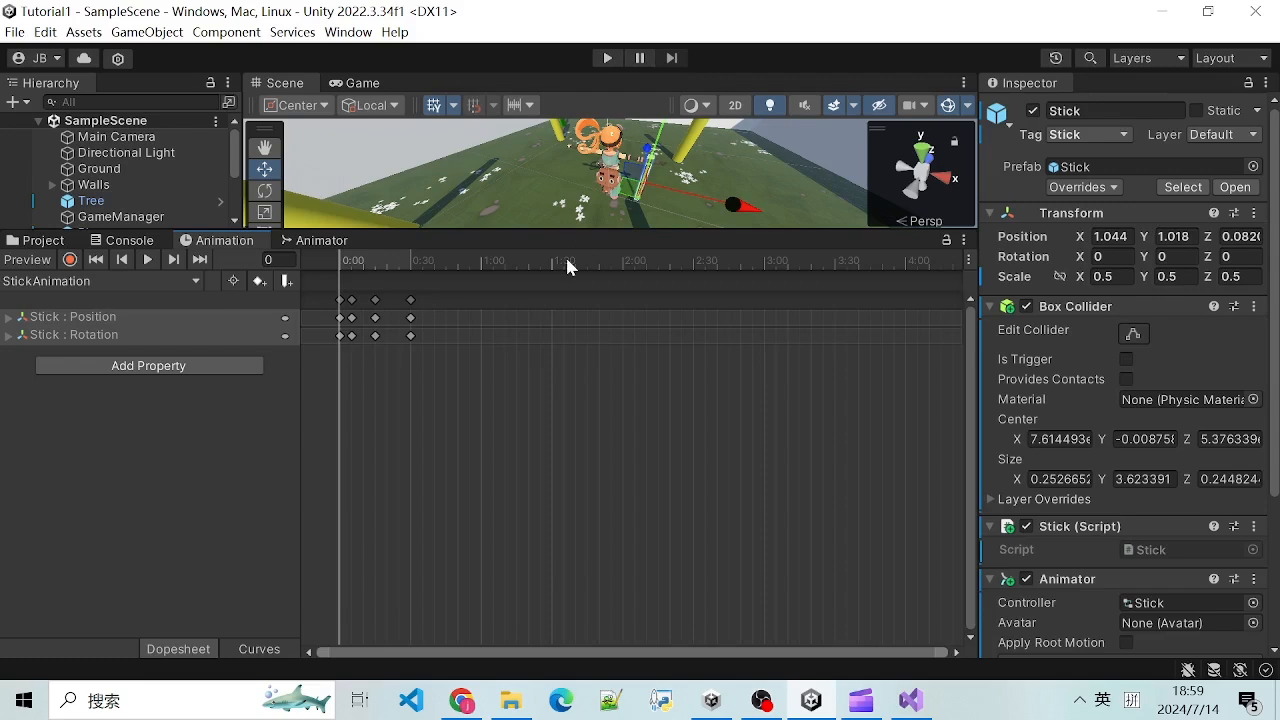
drag(511, 232, 530, 387)
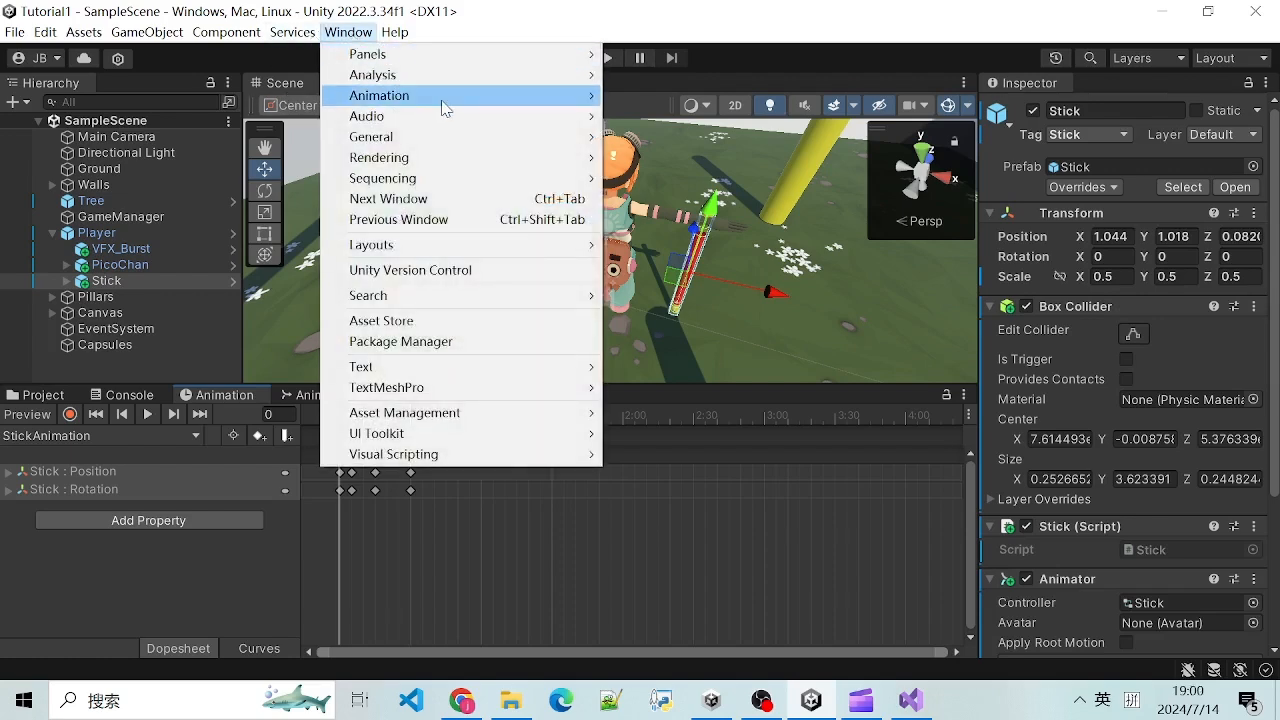
Step: Go back to the Animator graph and select the StickAnimation state to show its properties
click(310, 401)
click(316, 396)
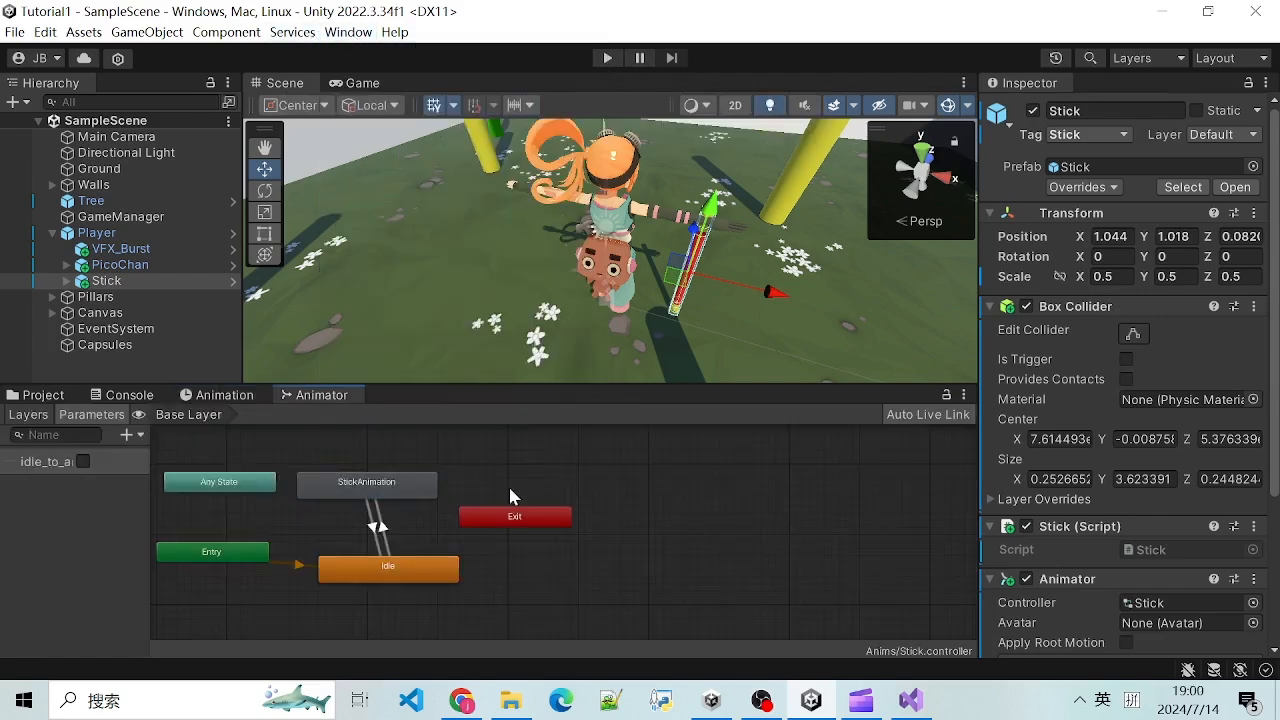
click(352, 488)
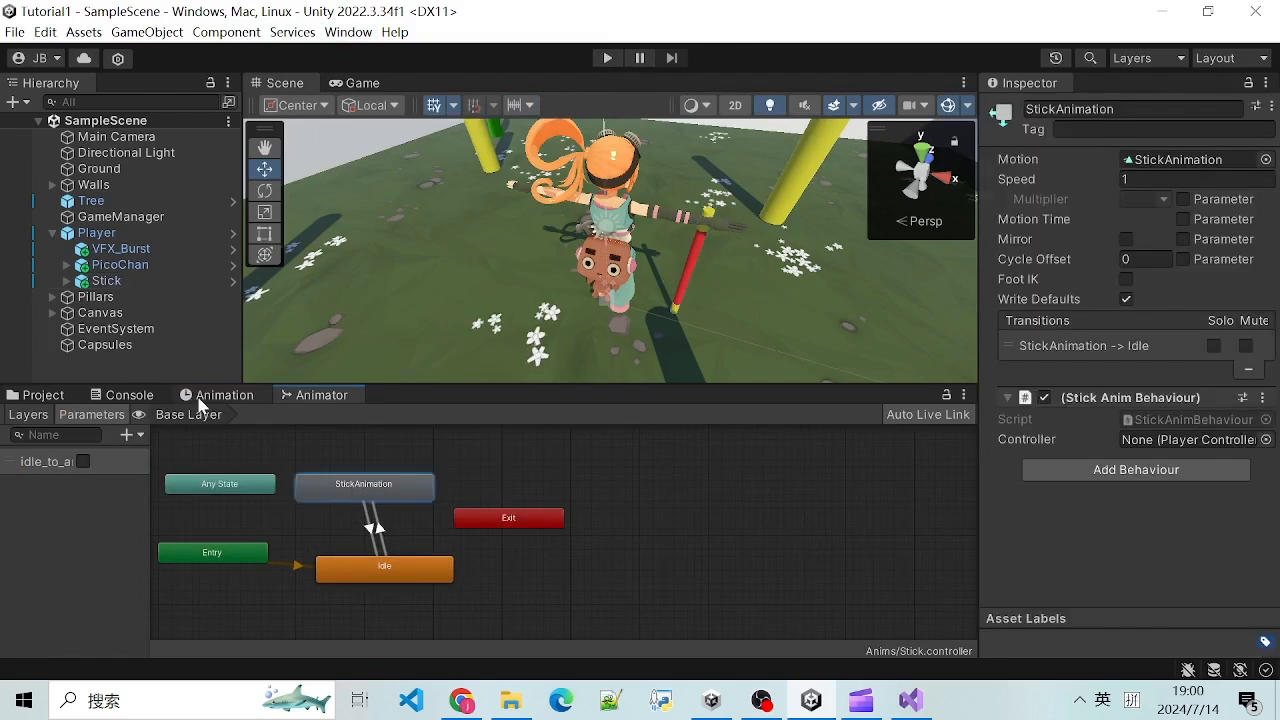
Step: Look over the StickAnimation clip's position and rotation keyframes, and examine the Animator graph's states and transitions
click(215, 395)
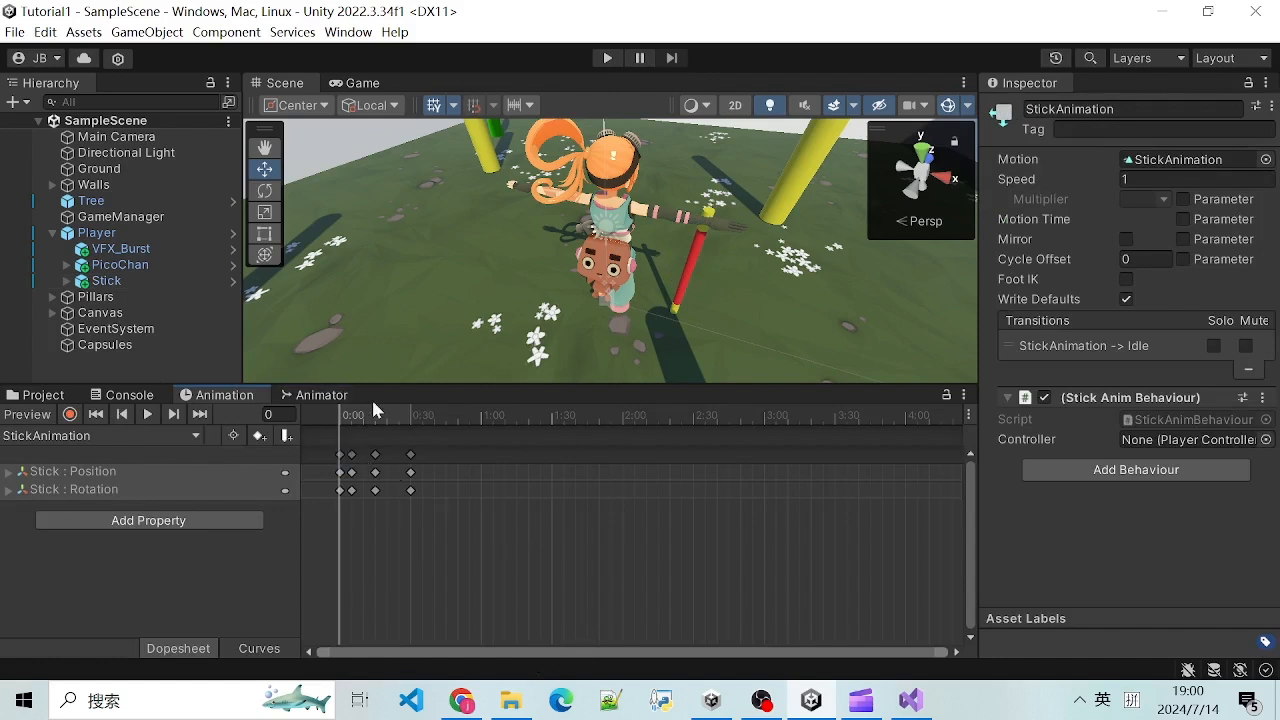
click(318, 395)
scroll(387, 513, up, 3)
scroll(373, 527, down, 2)
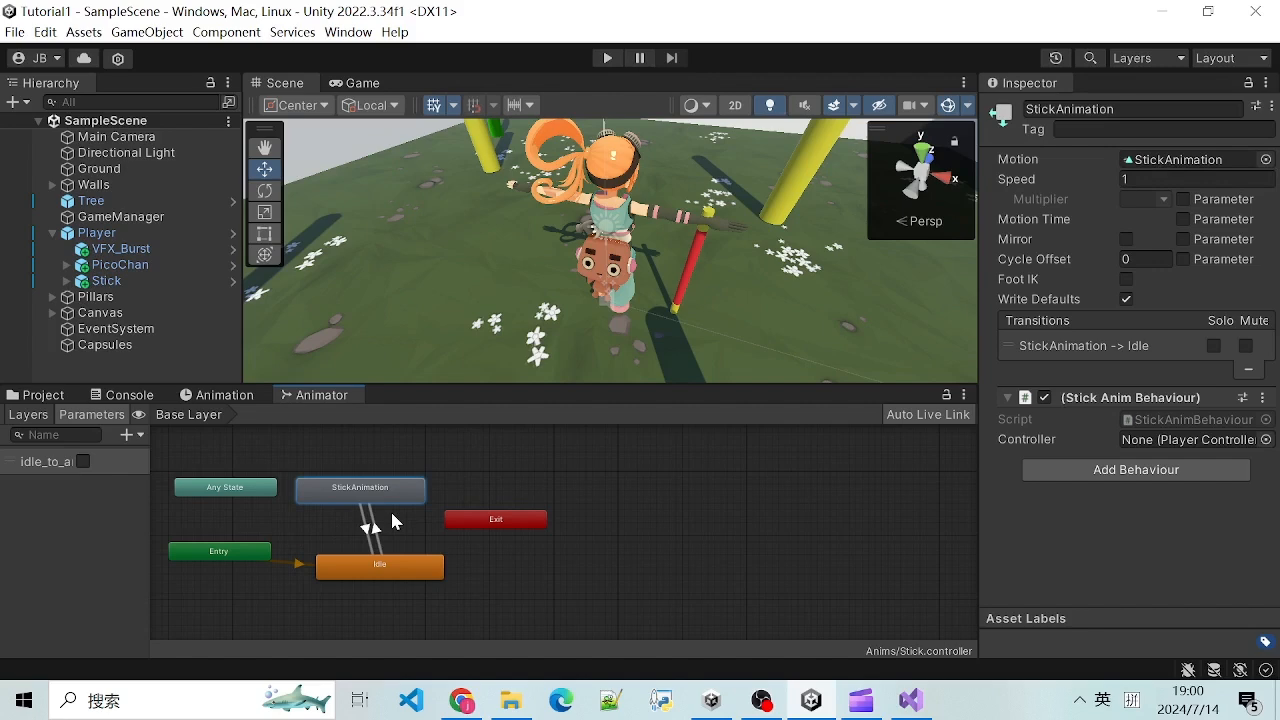
scroll(505, 470, down, 3)
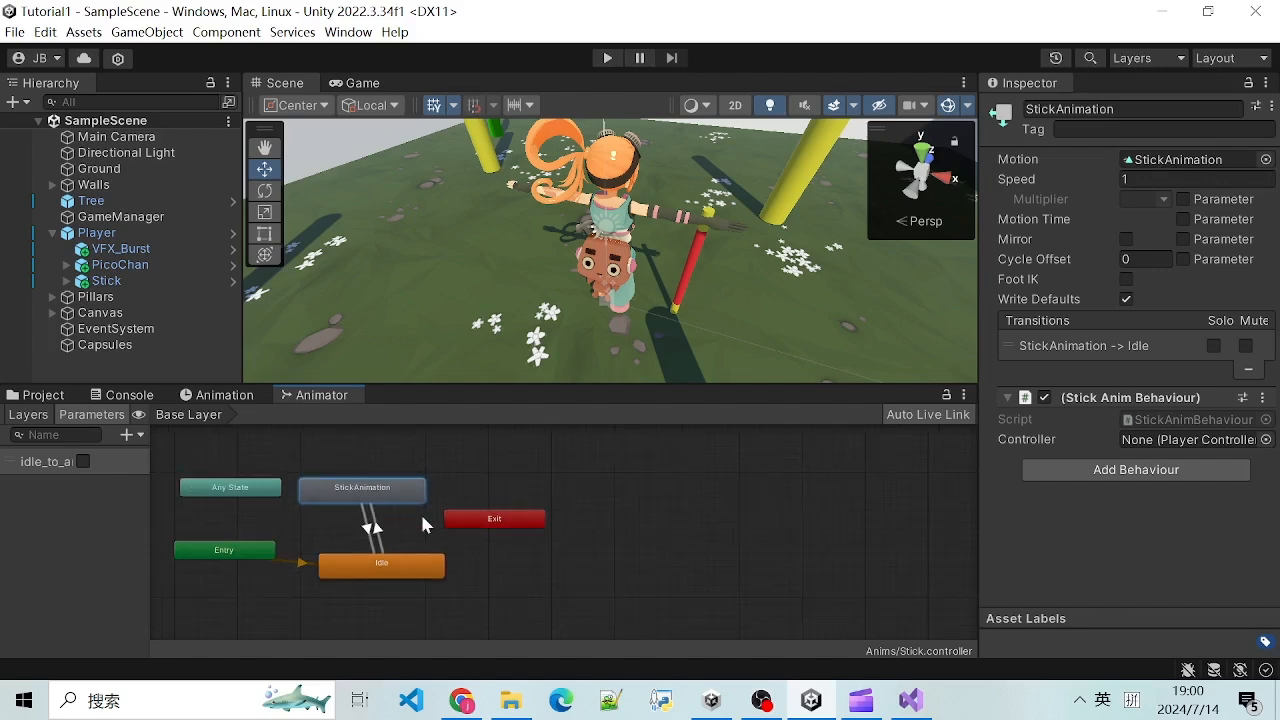
scroll(503, 470, up, 1)
scroll(297, 550, up, 1)
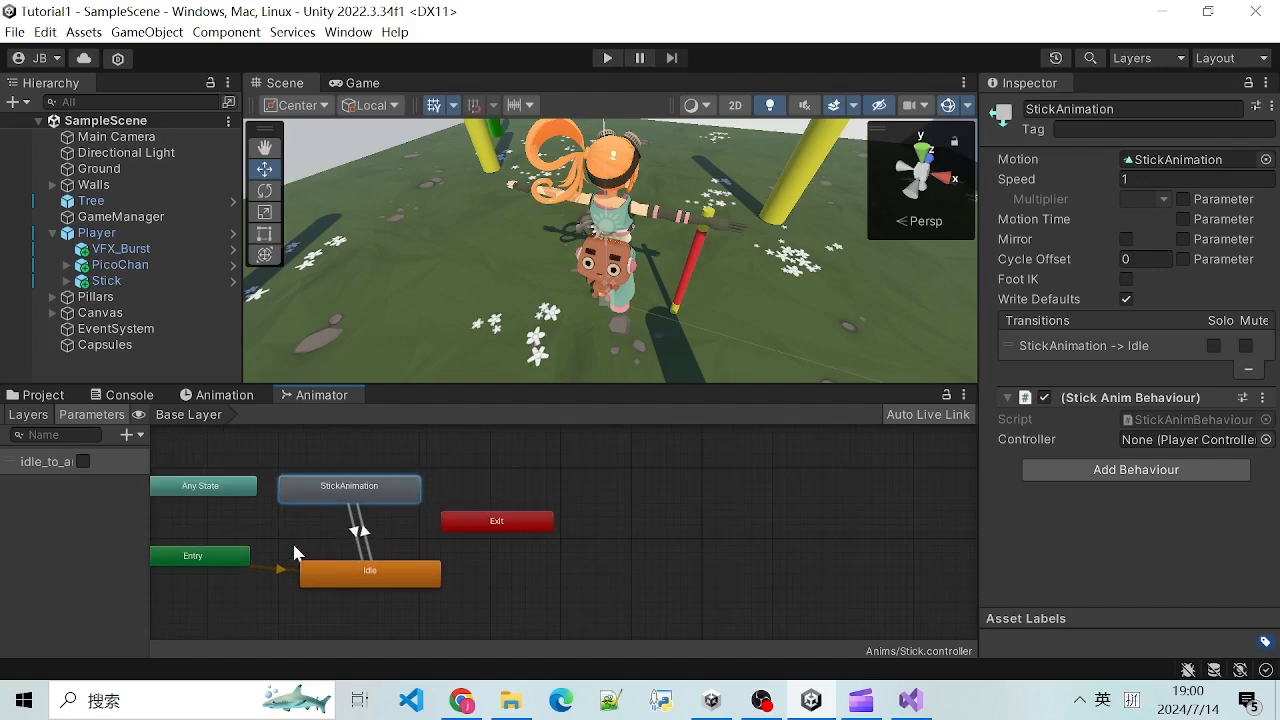
scroll(319, 514, up, 1)
middle_drag(321, 520, 332, 518)
Step: Inspect the StickAnimation -> Idle and Idle -> StickAnimation transitions in the Animator graph
click(408, 506)
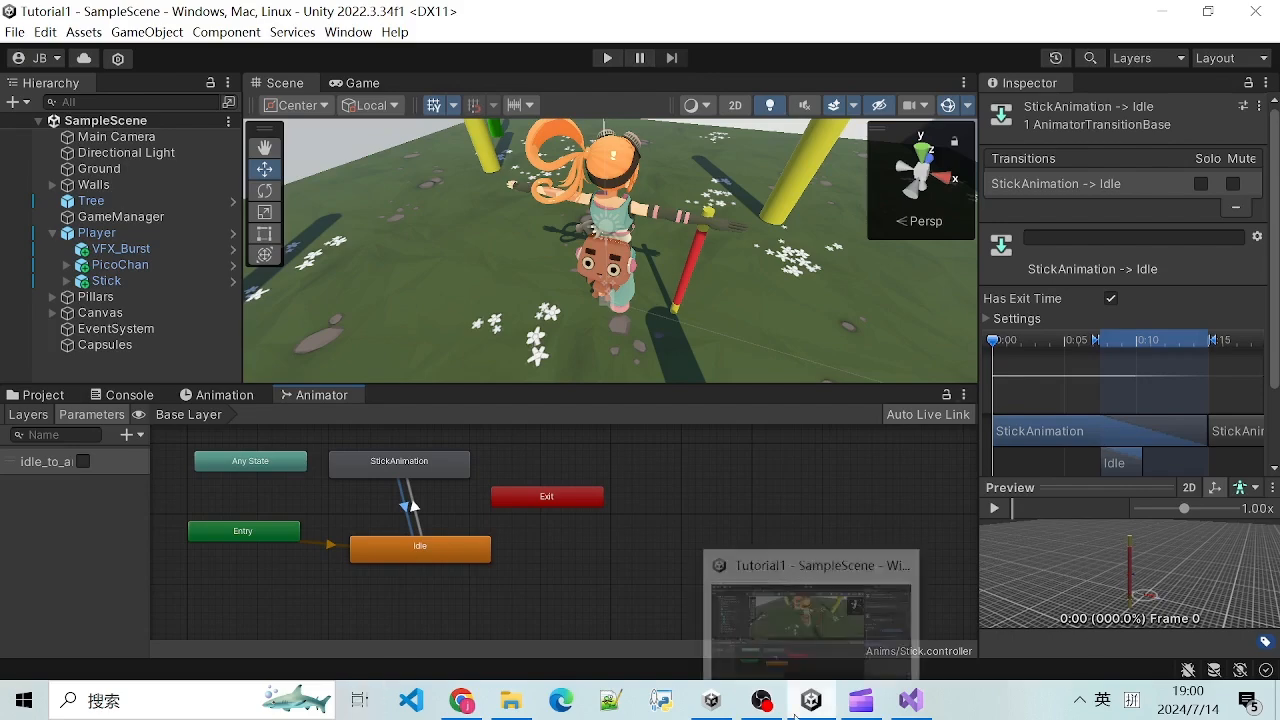
click(933, 704)
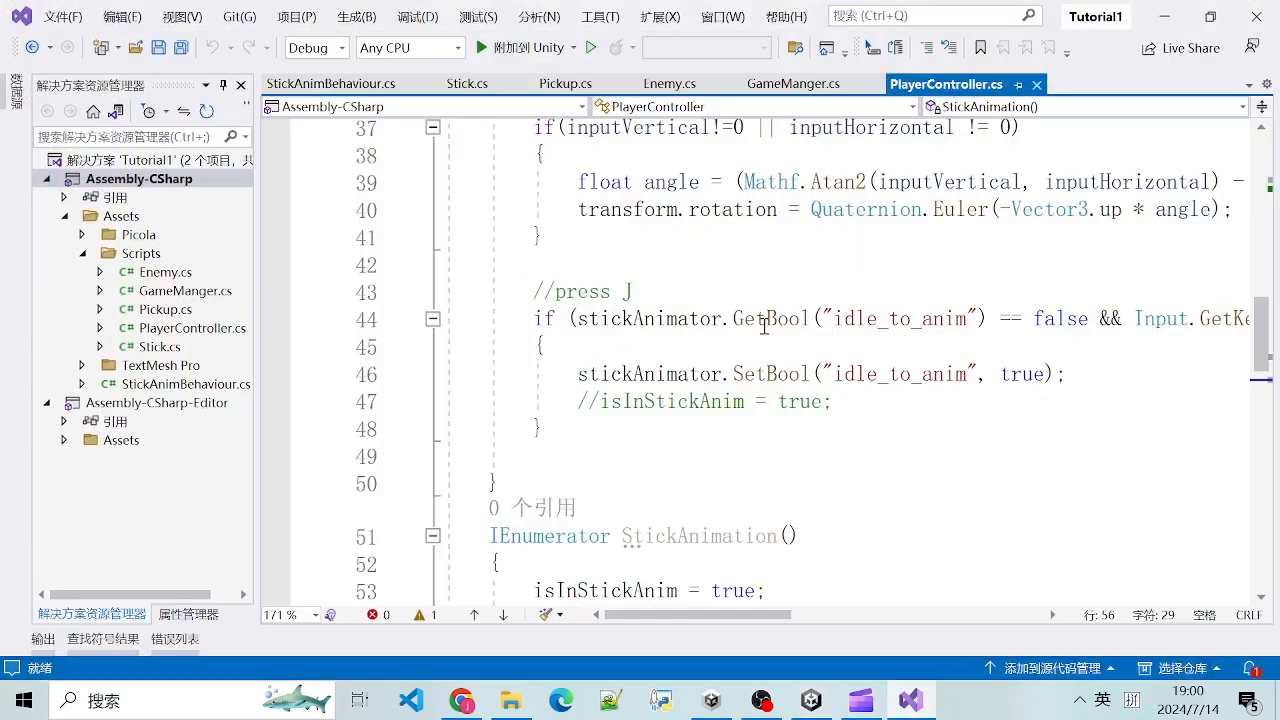
click(1168, 15)
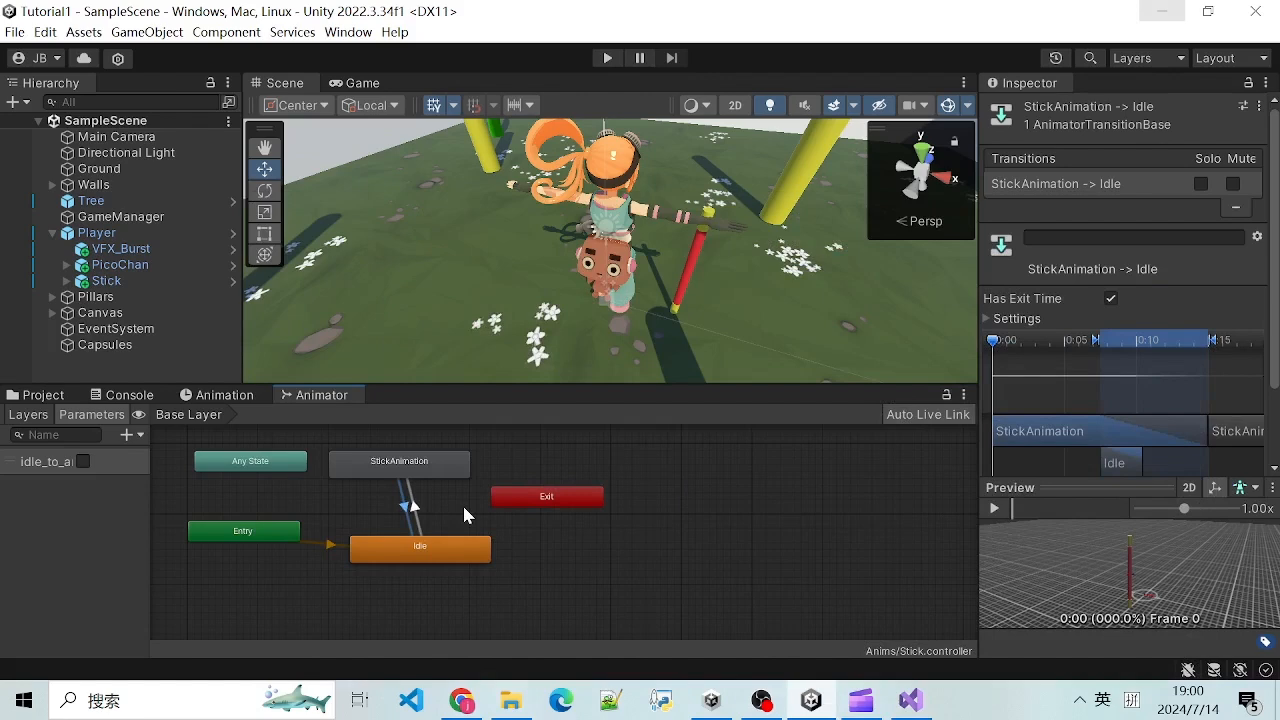
click(414, 502)
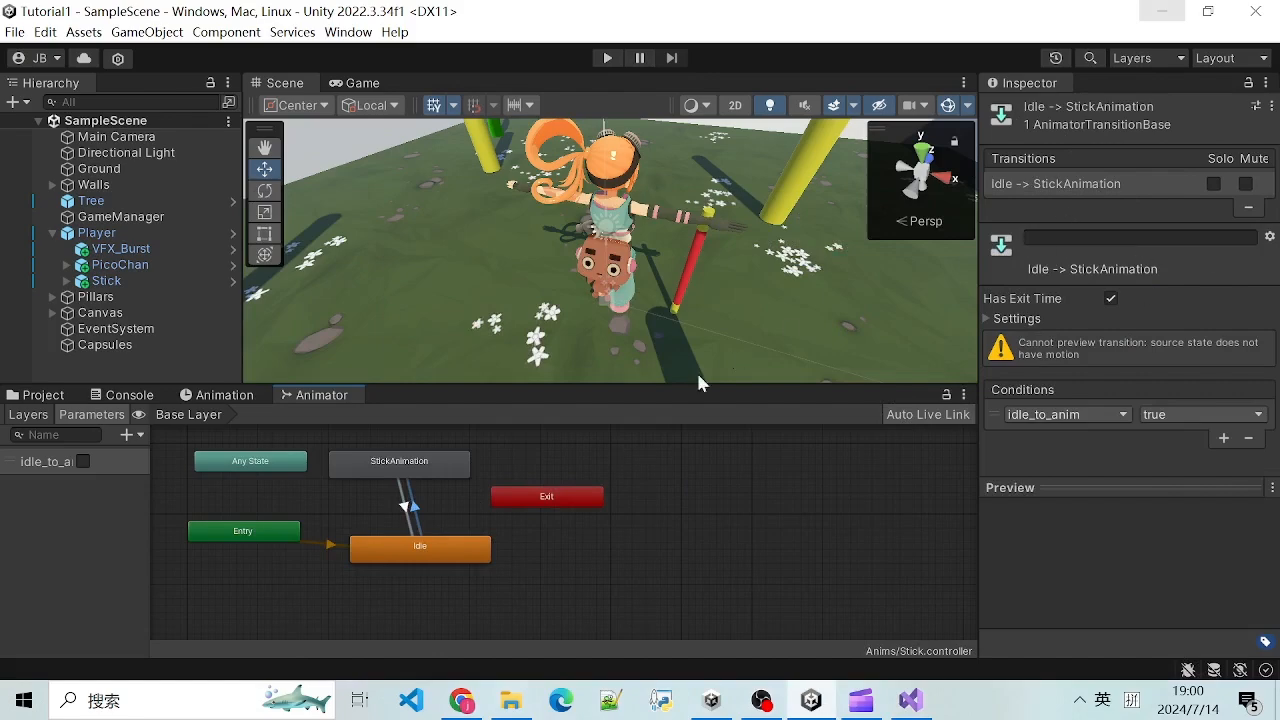
Step: Switch to Visual Studio to review the "press J" block setting idle_to_anim in PlayerController.cs, comparing it with Unity's Idle -> StickAnimation transition
click(910, 700)
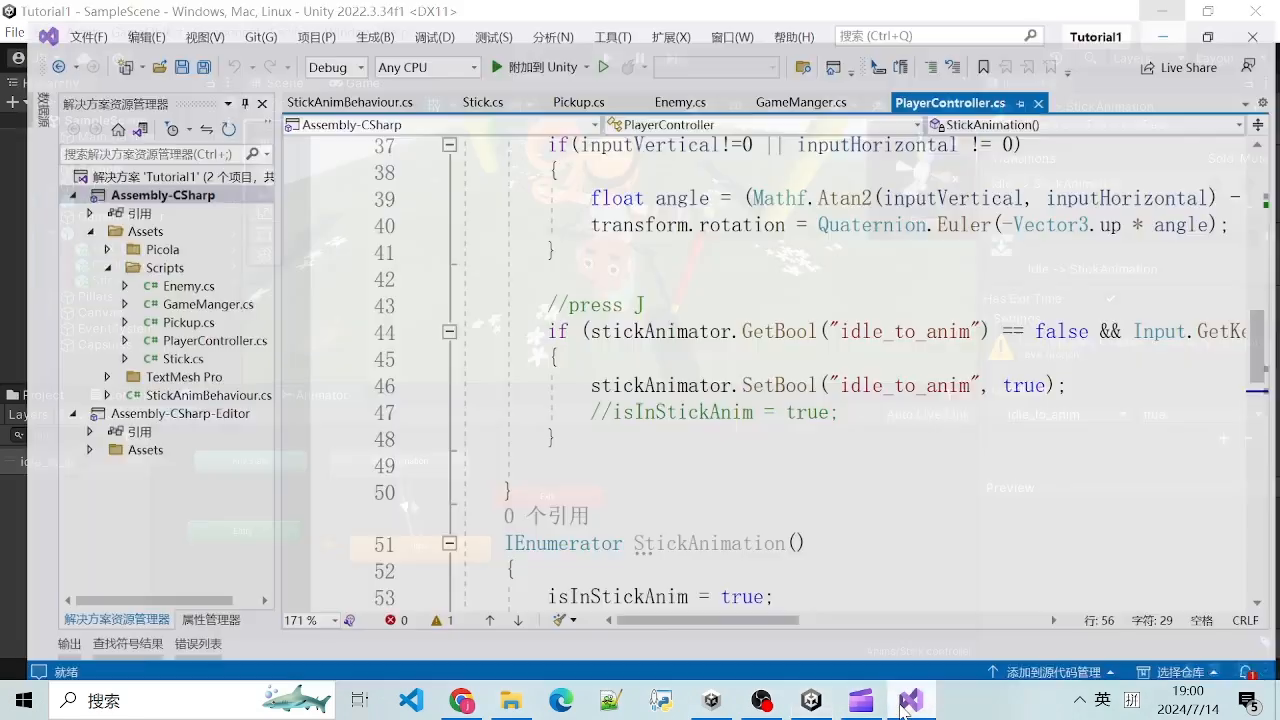
drag(540, 312, 656, 452)
click(660, 452)
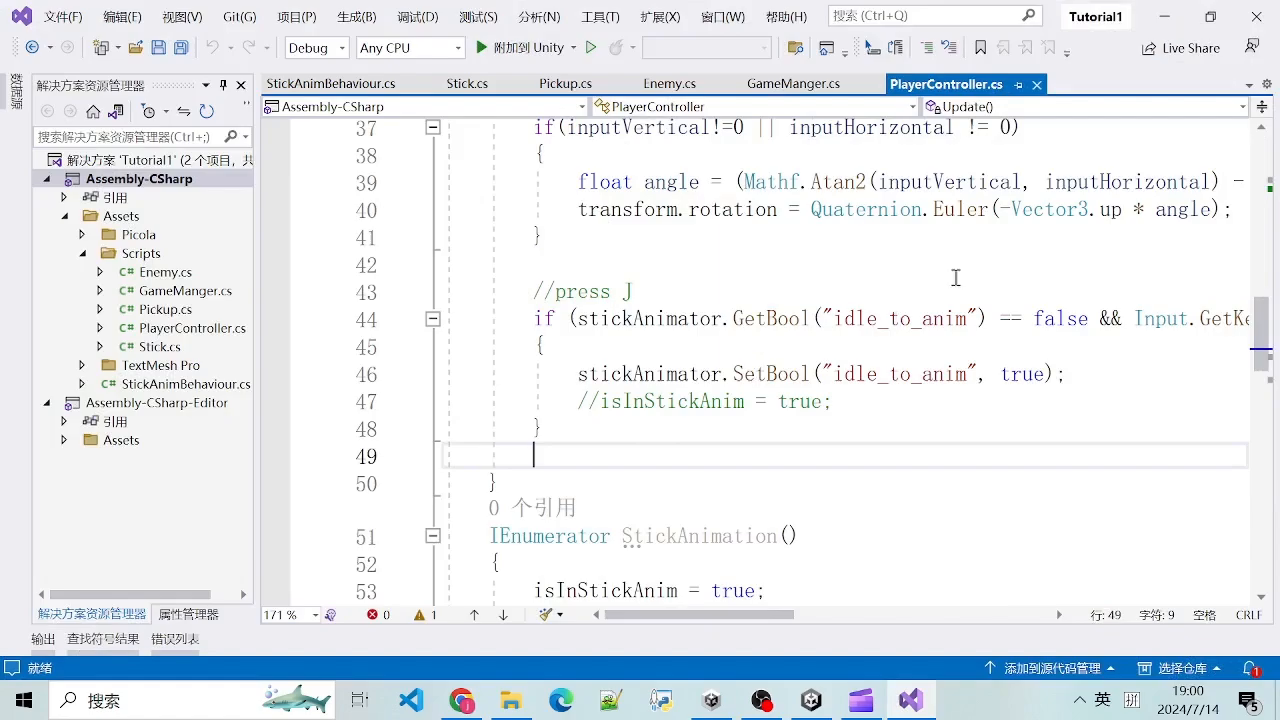
click(1164, 16)
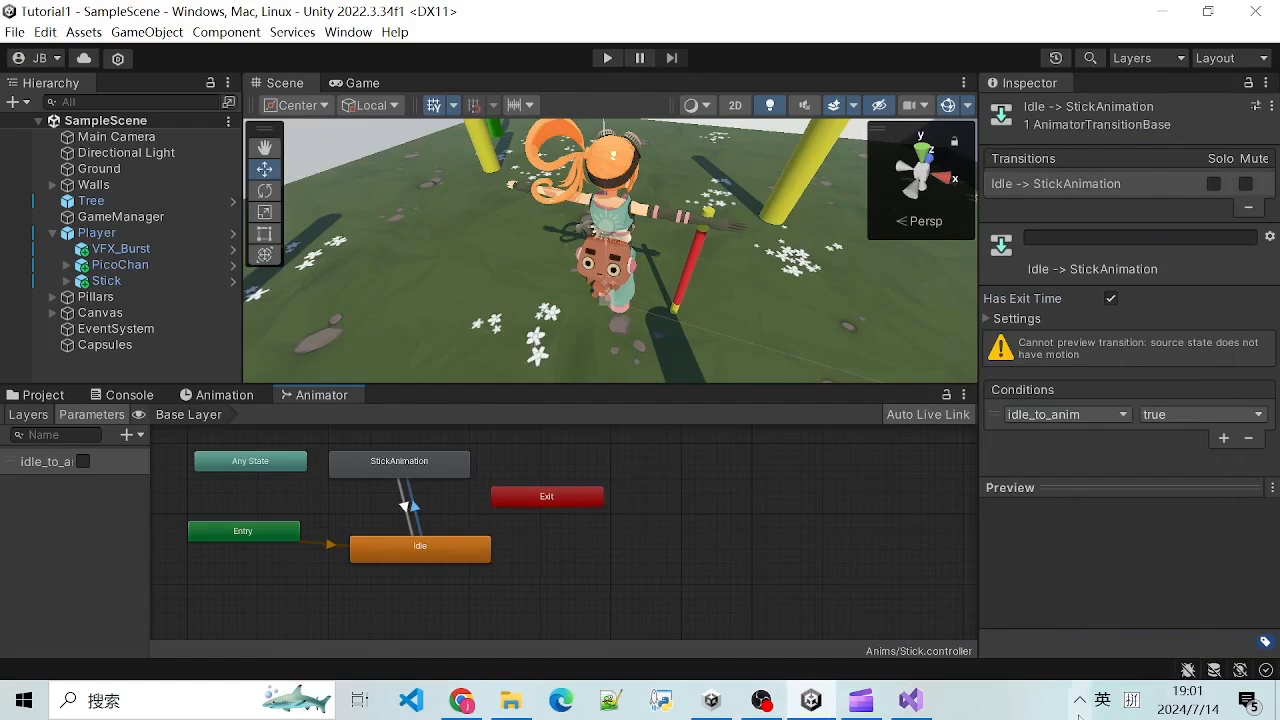
click(910, 700)
drag(531, 366, 847, 419)
click(847, 419)
scroll(827, 322, up, 1)
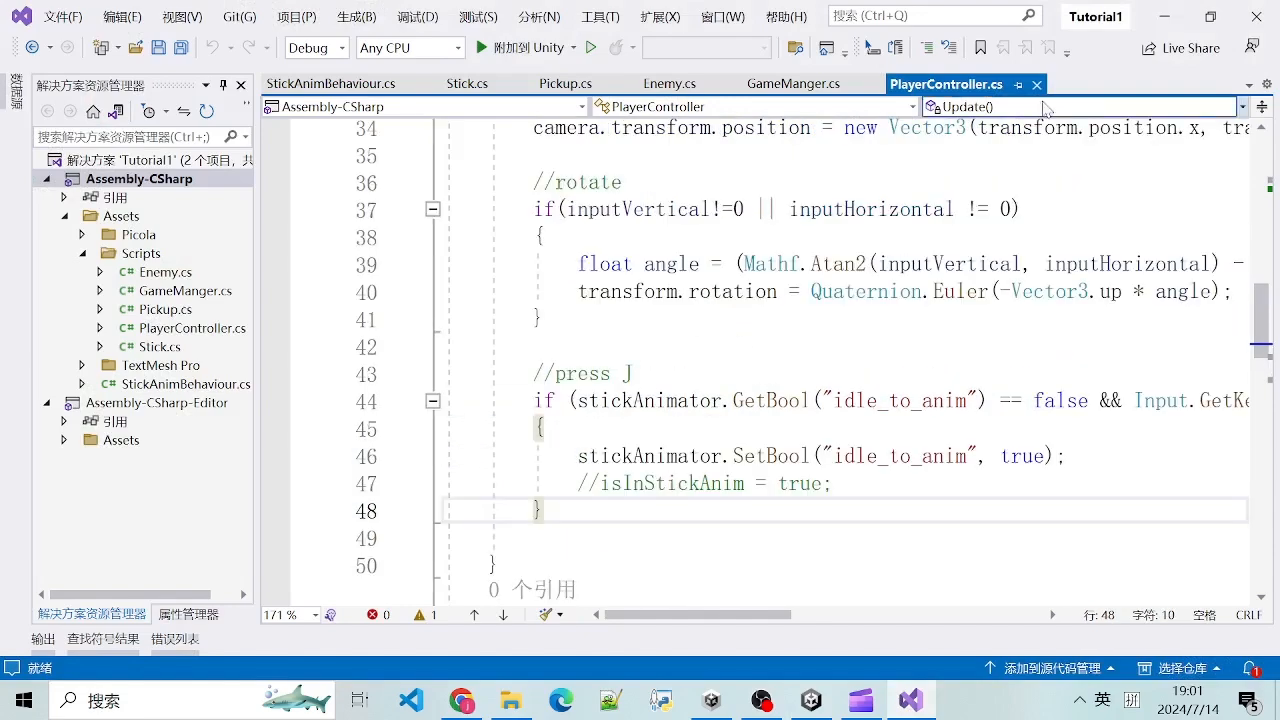
click(1163, 17)
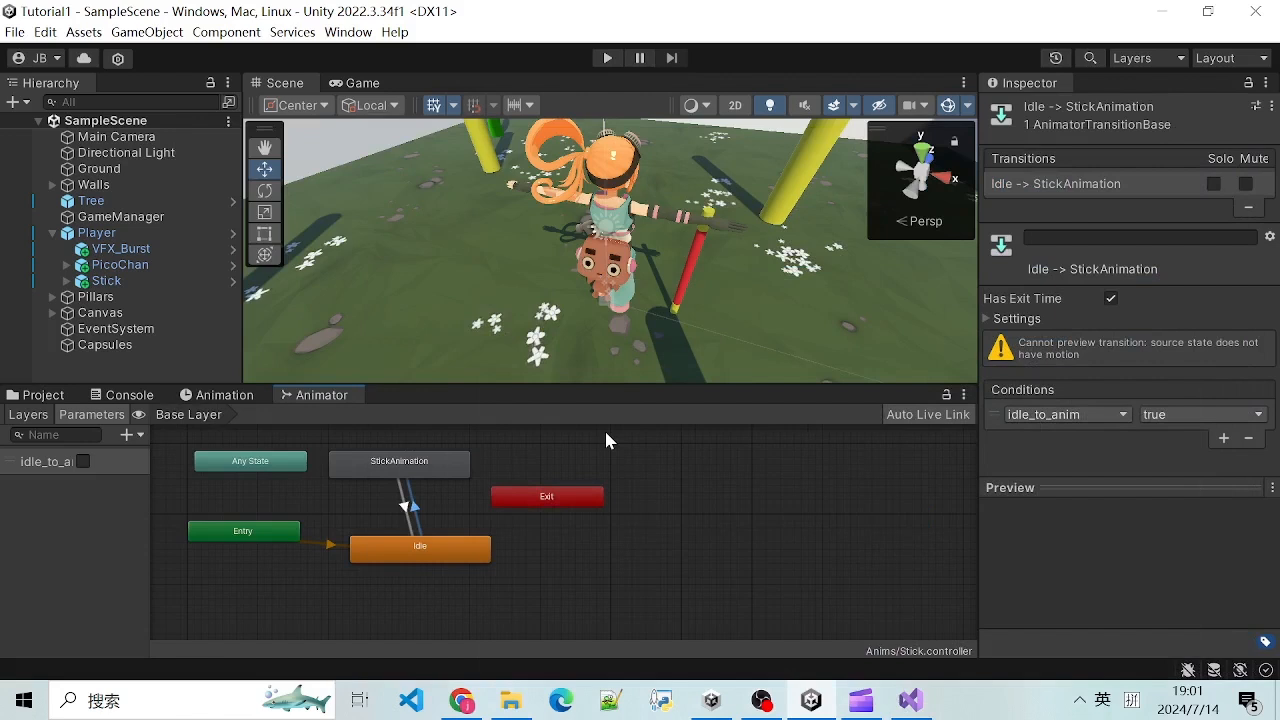
Step: Zoom the Scene view out around the Player to examine the surrounding pillars, walls and ground
scroll(477, 249, down, 5)
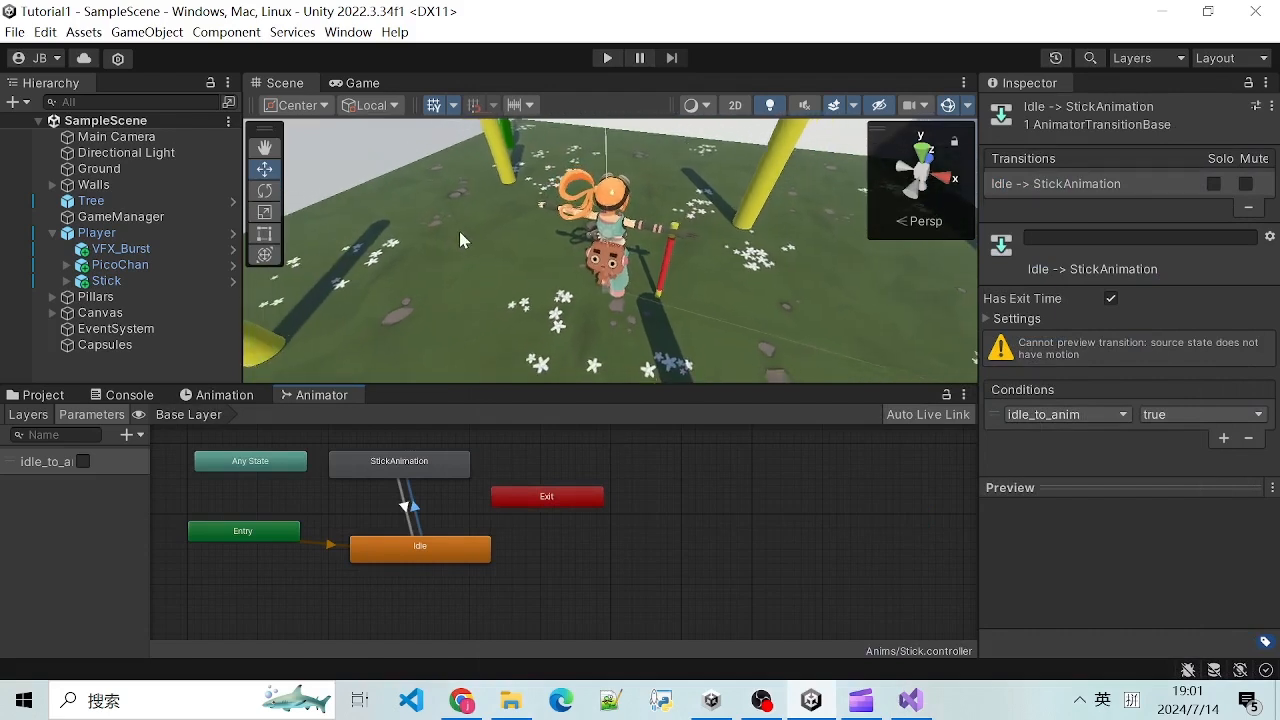
scroll(465, 235, down, 6)
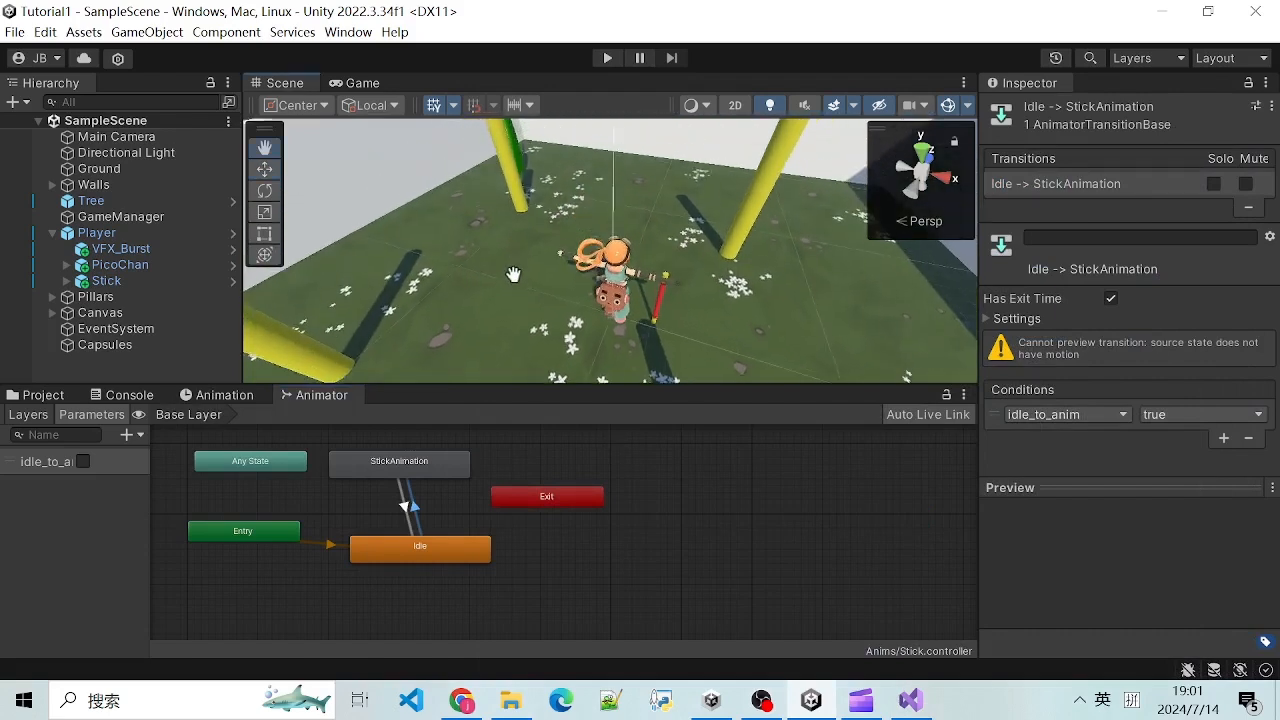
scroll(513, 294, down, 2)
scroll(522, 314, up, 1)
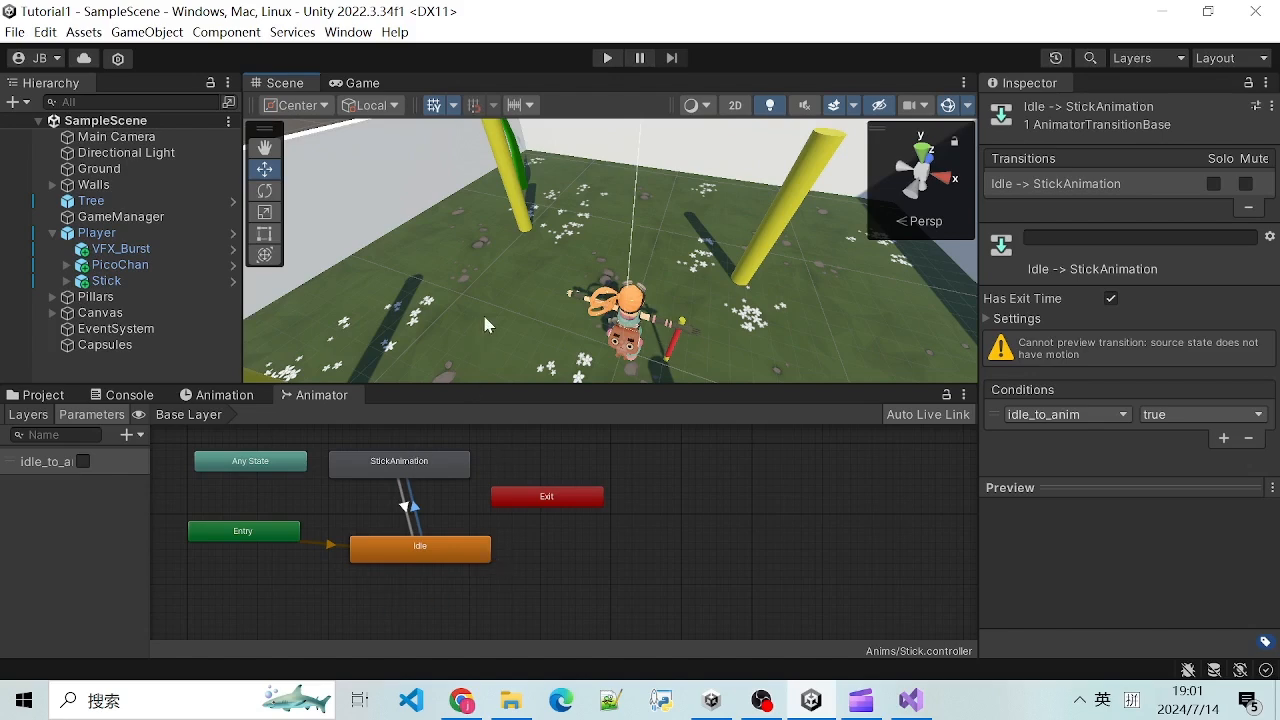
scroll(548, 288, down, 3)
scroll(645, 222, up, 5)
scroll(690, 305, down, 3)
scroll(706, 332, up, 3)
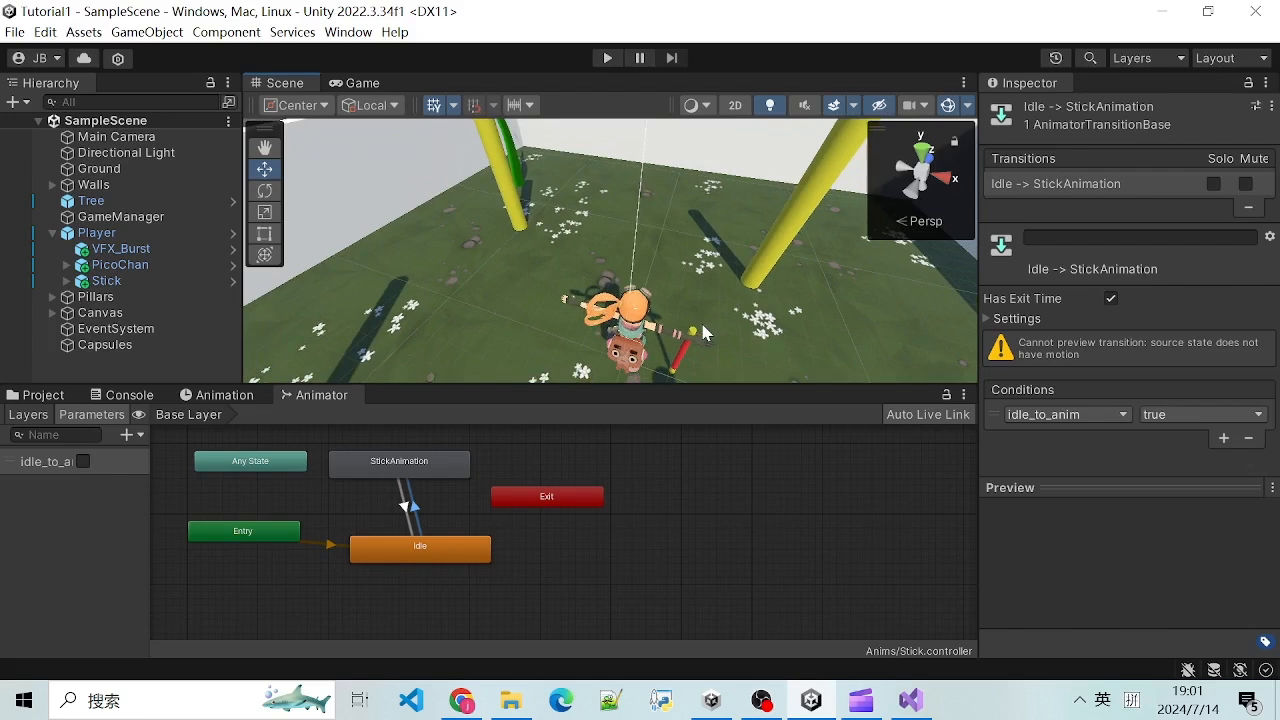
scroll(664, 271, down, 2)
scroll(665, 276, up, 3)
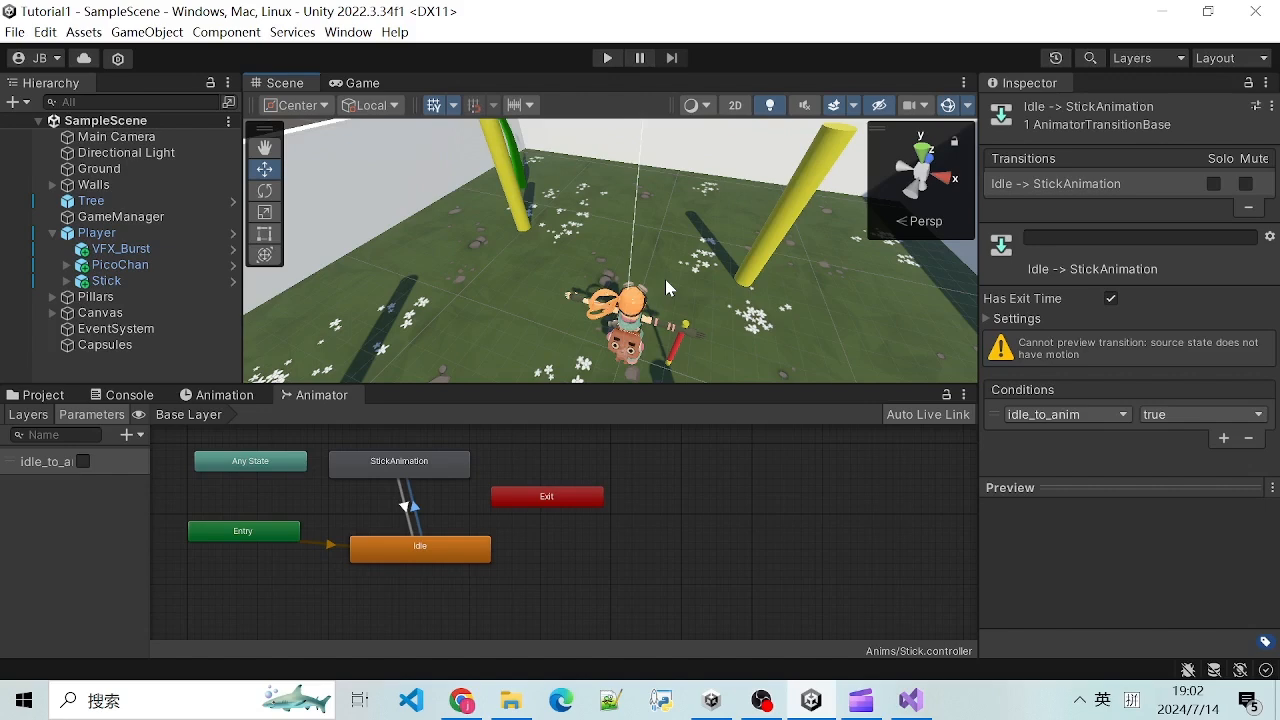
scroll(555, 256, up, 3)
scroll(575, 256, down, 2)
Step: Orbit the Scene view around the level to examine its walls and pillars from several sides, ending with Ground selected
alt+drag(746, 261, 693, 360)
scroll(604, 277, down, 5)
scroll(555, 305, up, 10)
alt+drag(555, 305, 730, 268)
scroll(750, 281, down, 3)
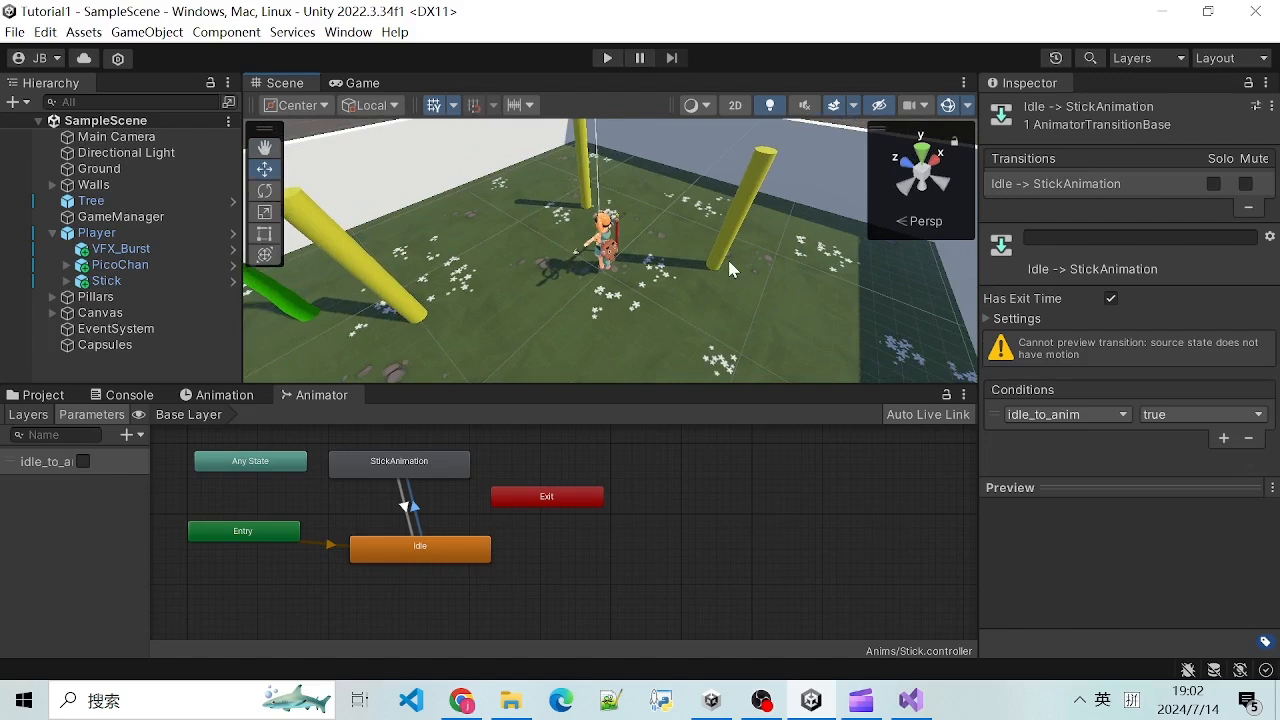
alt+drag(727, 257, 722, 368)
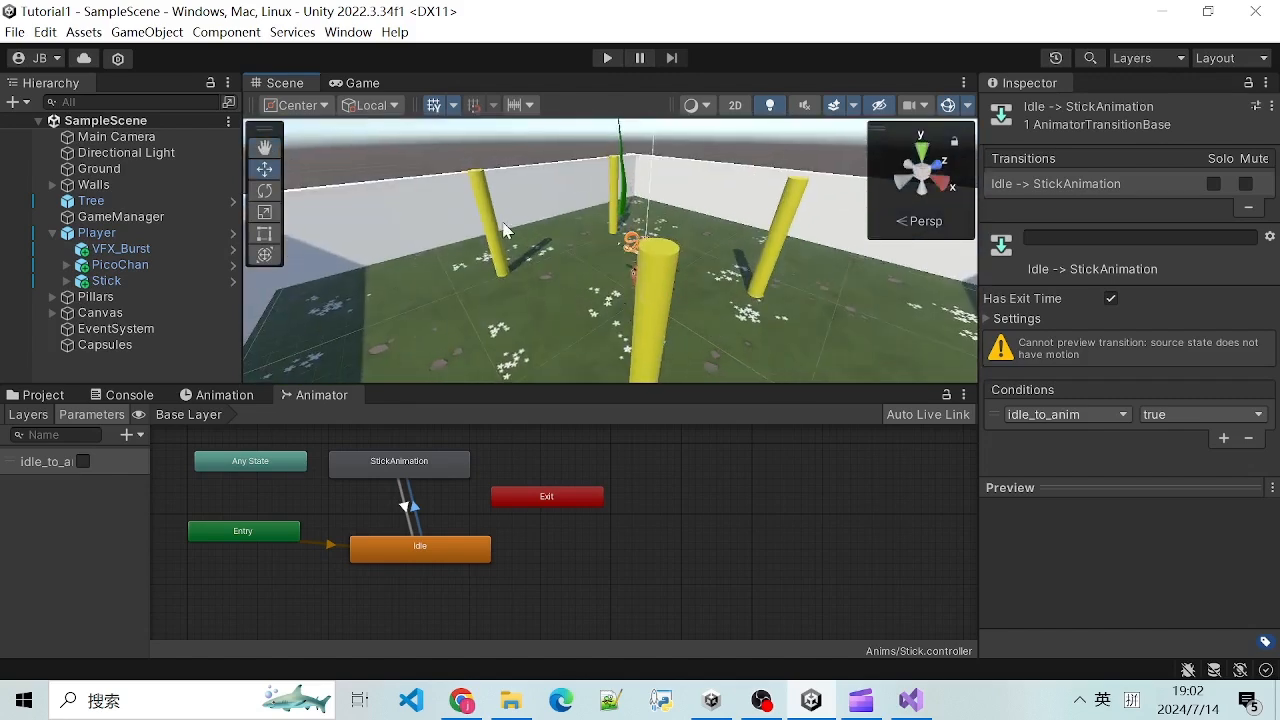
drag(503, 223, 735, 340)
scroll(530, 264, up, 5)
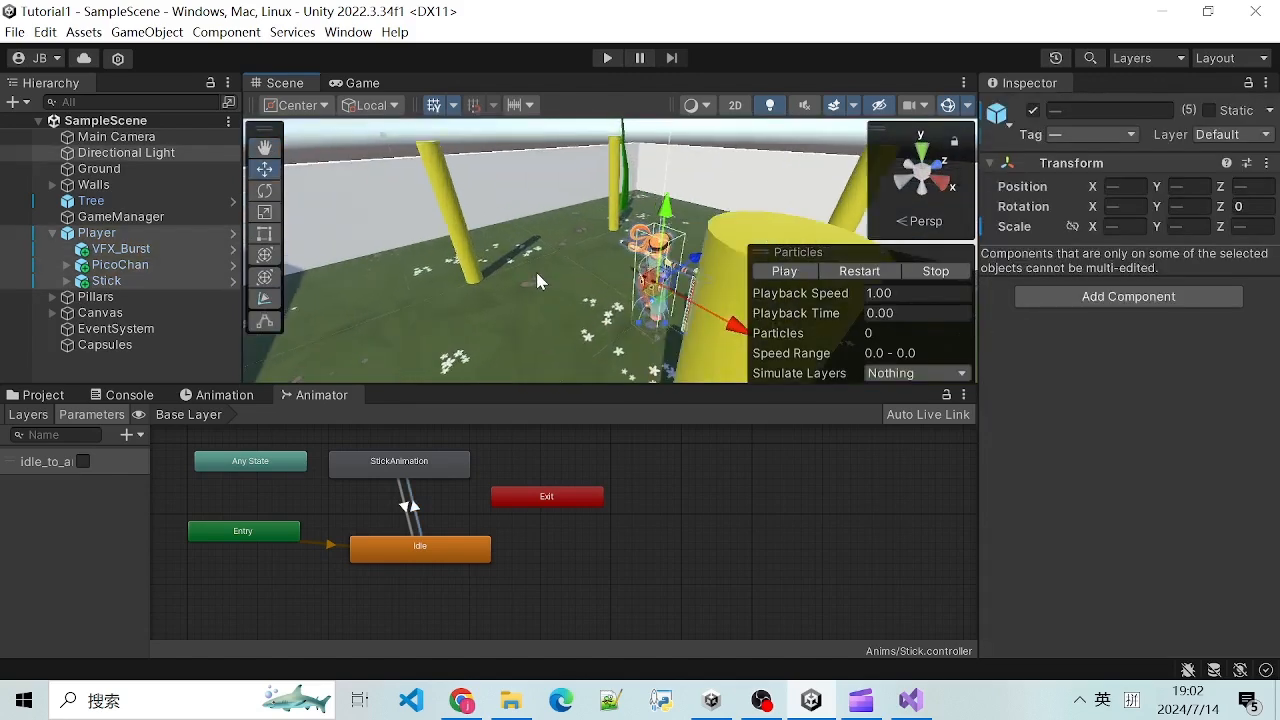
click(535, 268)
scroll(548, 318, down, 2)
alt+drag(548, 318, 764, 344)
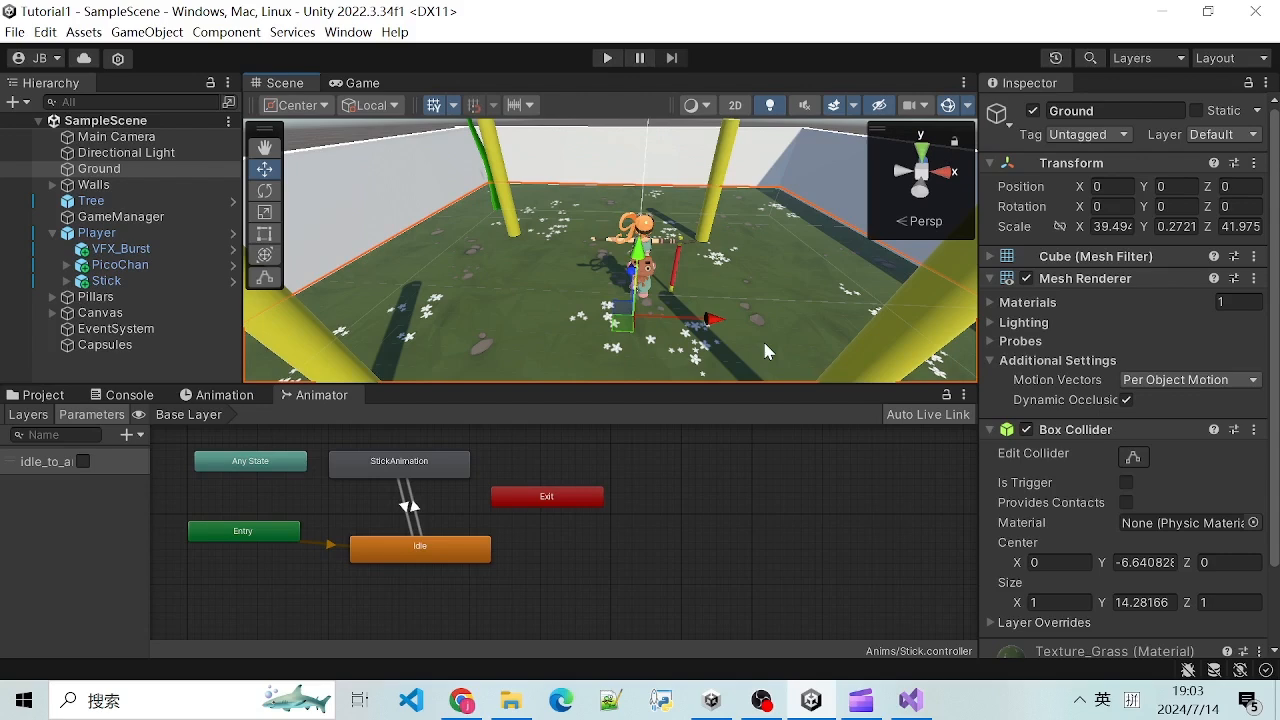
Step: Switch to Chrome and search Google for "probuilder" in a new tab
click(461, 700)
click(1075, 20)
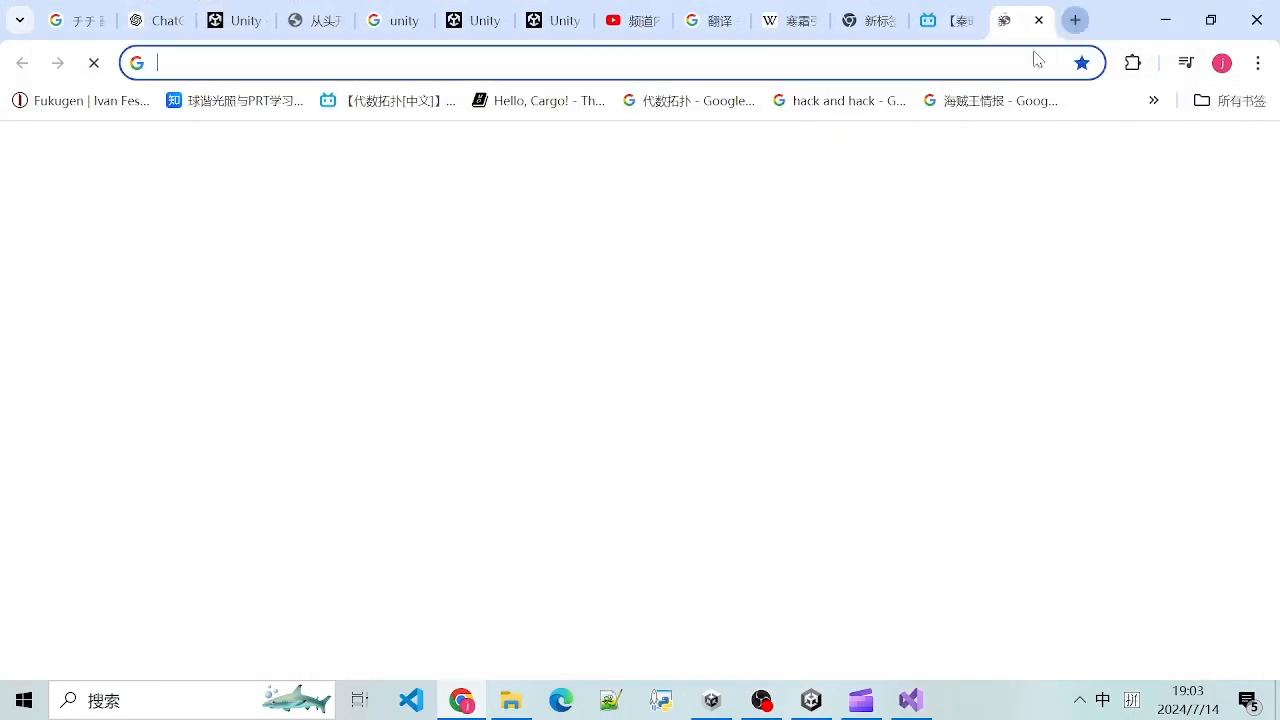
key(Escape)
key(shift)
text(probuilder)
key(Return)
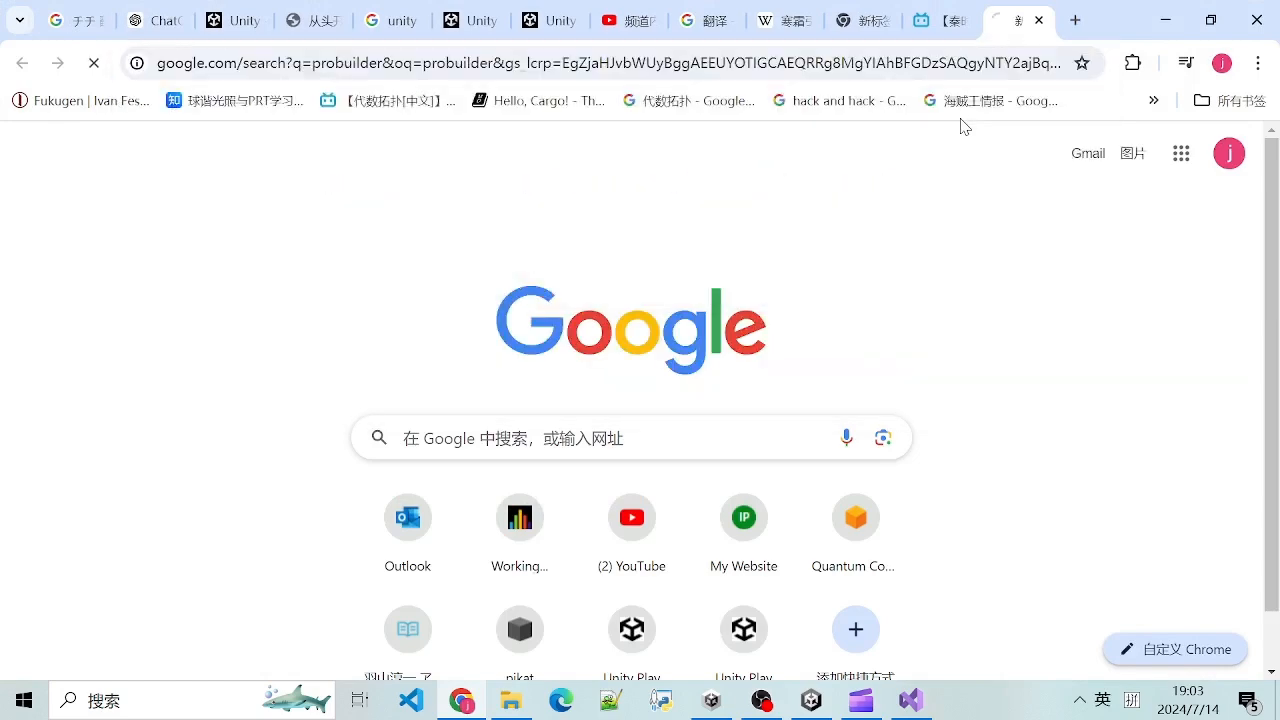
Step: Open Unity's official ProBuilder page from the results and browse its introduction and game examples
scroll(445, 507, down, 2)
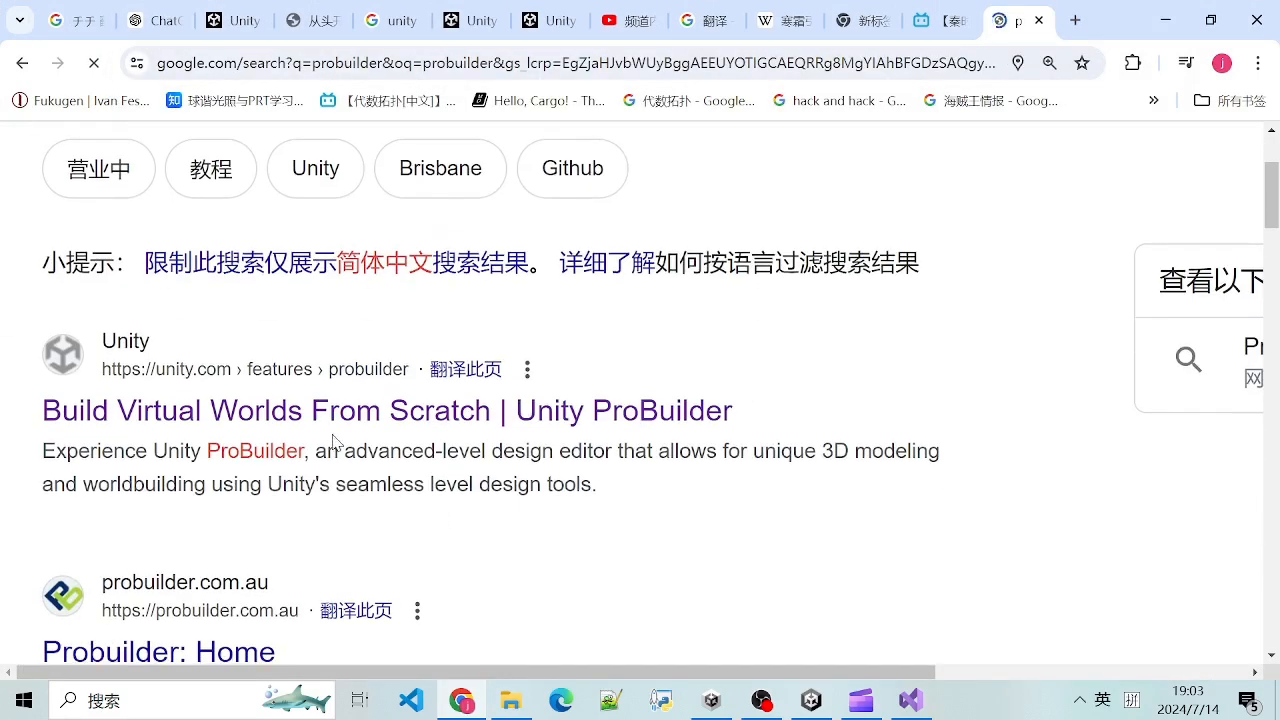
scroll(508, 450, down, 1)
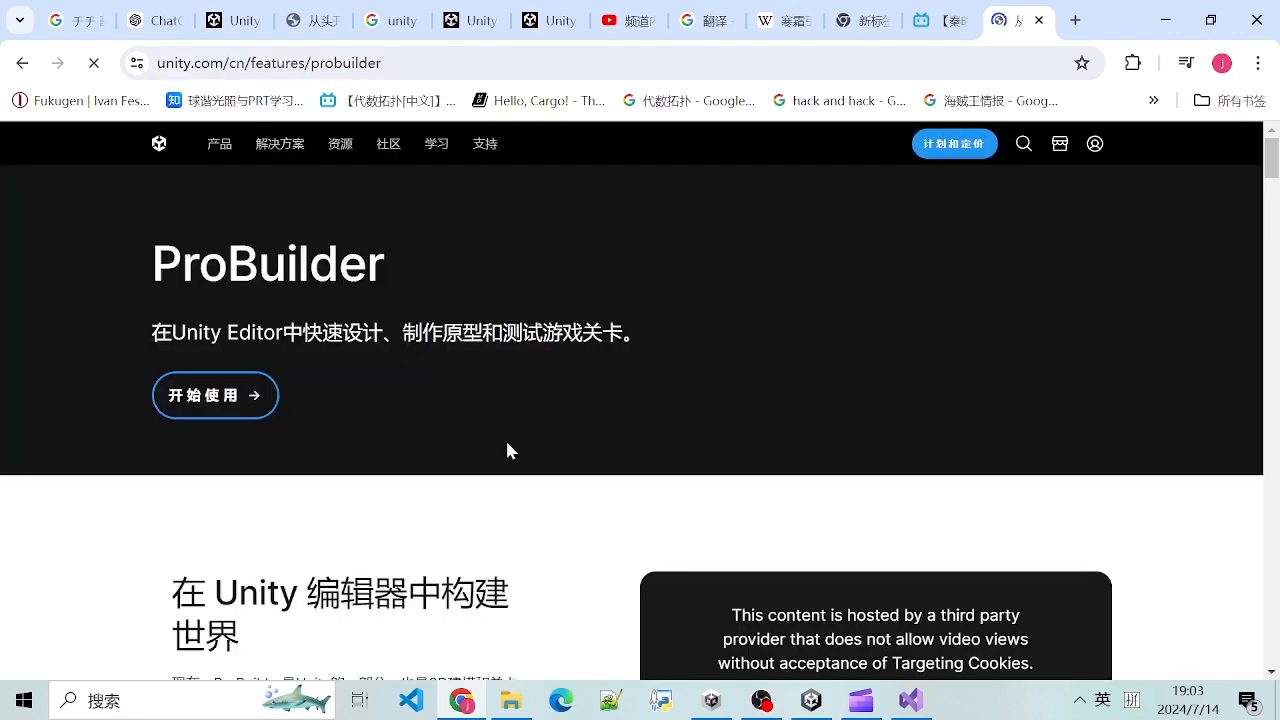
scroll(509, 451, down, 8)
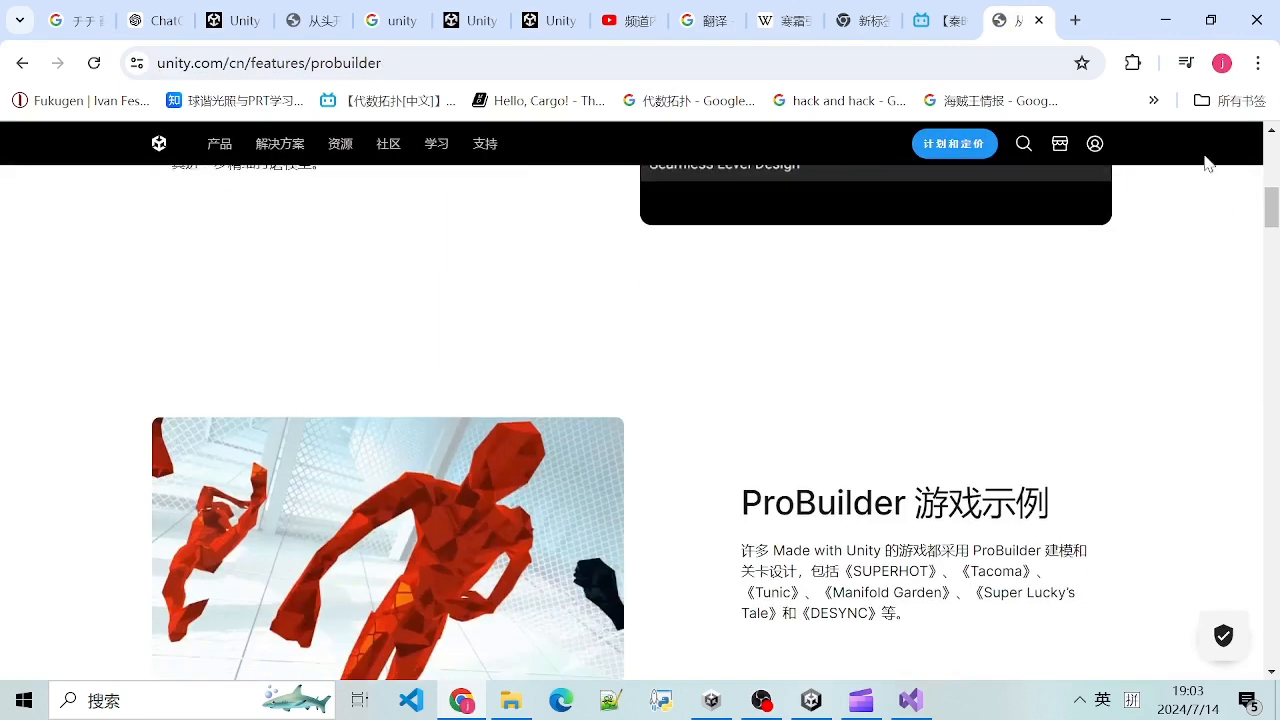
drag(1266, 218, 1266, 256)
scroll(800, 287, up, 9)
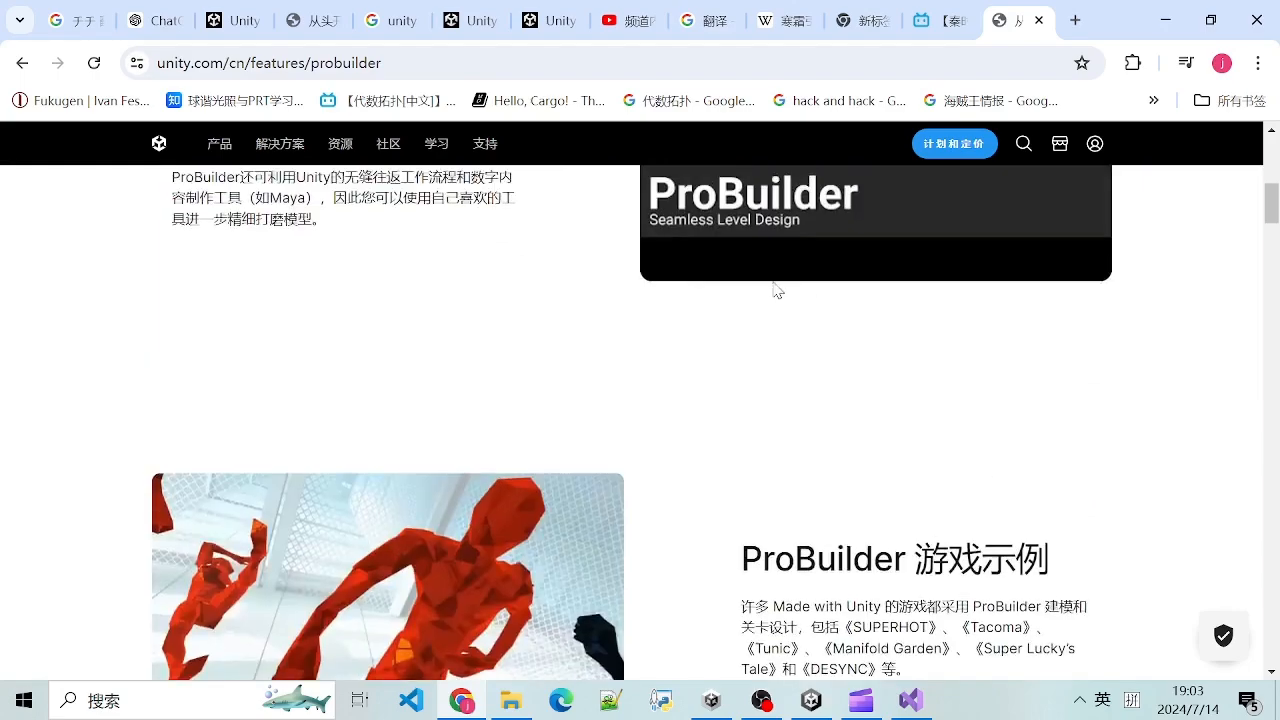
drag(1270, 165, 778, 497)
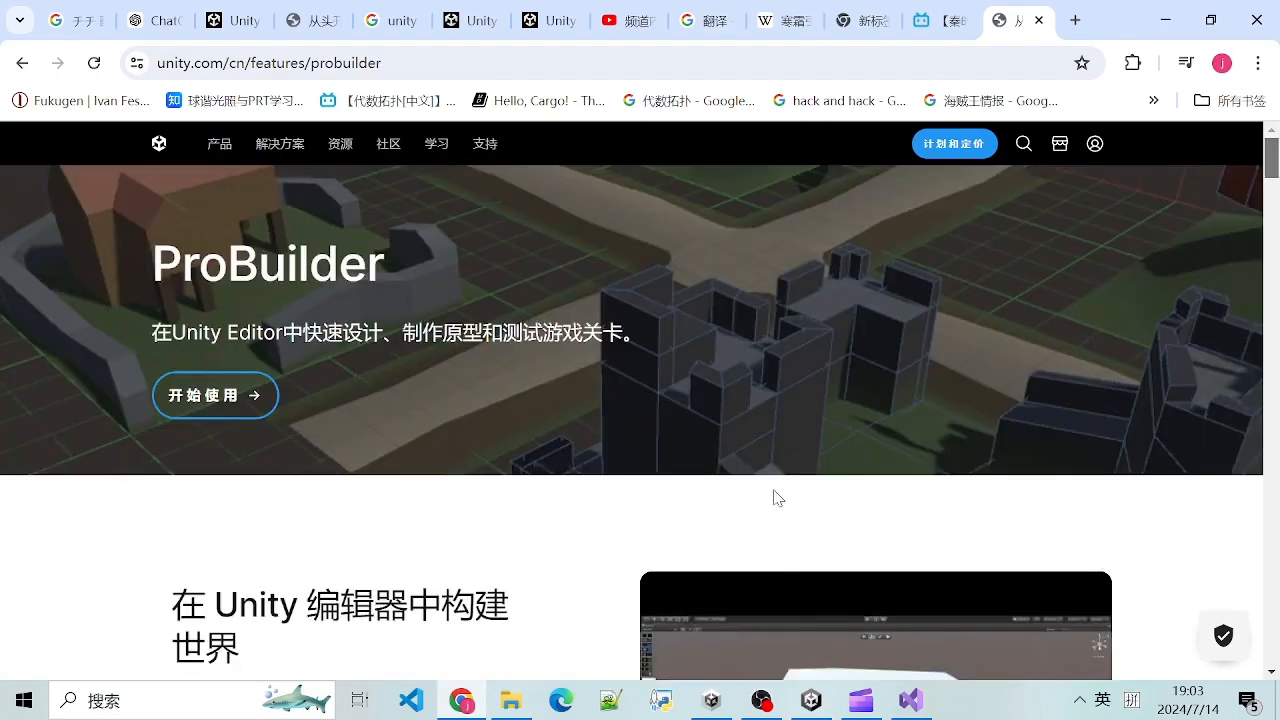
Step: Switch back to the Unity editor and zoom the Scene view in on the Player
click(909, 699)
click(811, 700)
scroll(608, 318, up, 2)
scroll(606, 320, up, 2)
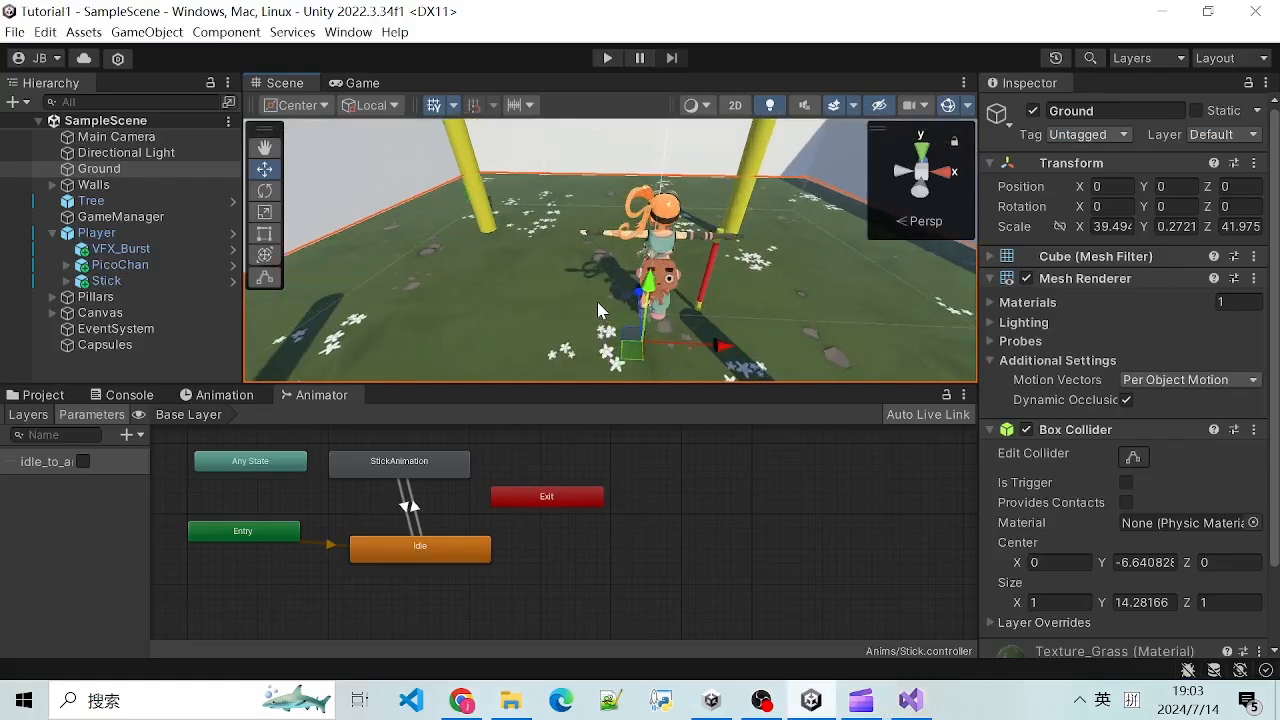